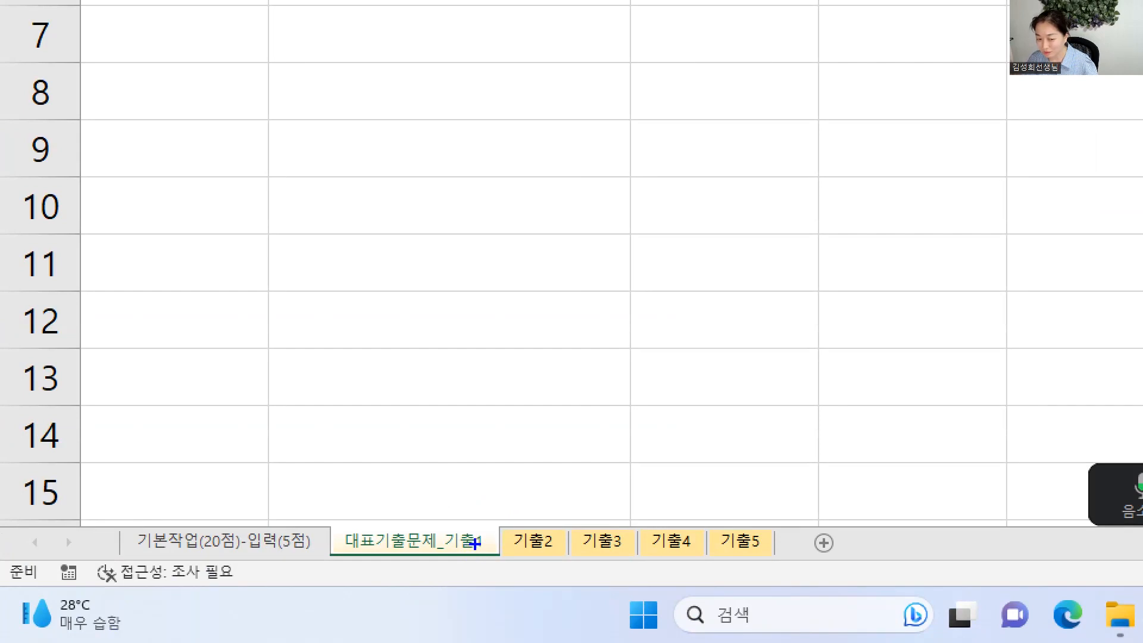
pyautogui.moveTo(419, 558)
pyautogui.mouseDown()
pyautogui.moveTo(488, 553)
pyautogui.moveTo(341, 541)
pyautogui.moveTo(379, 519)
pyautogui.moveTo(485, 523)
pyautogui.moveTo(493, 558)
pyautogui.mouseUp()
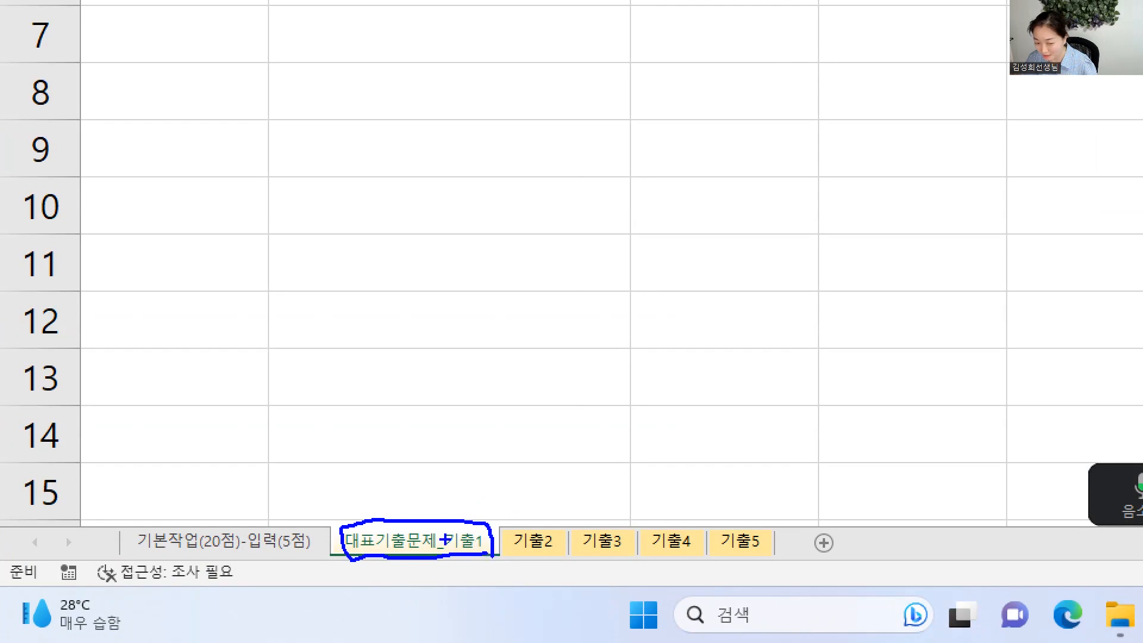
pyautogui.press('Escape')
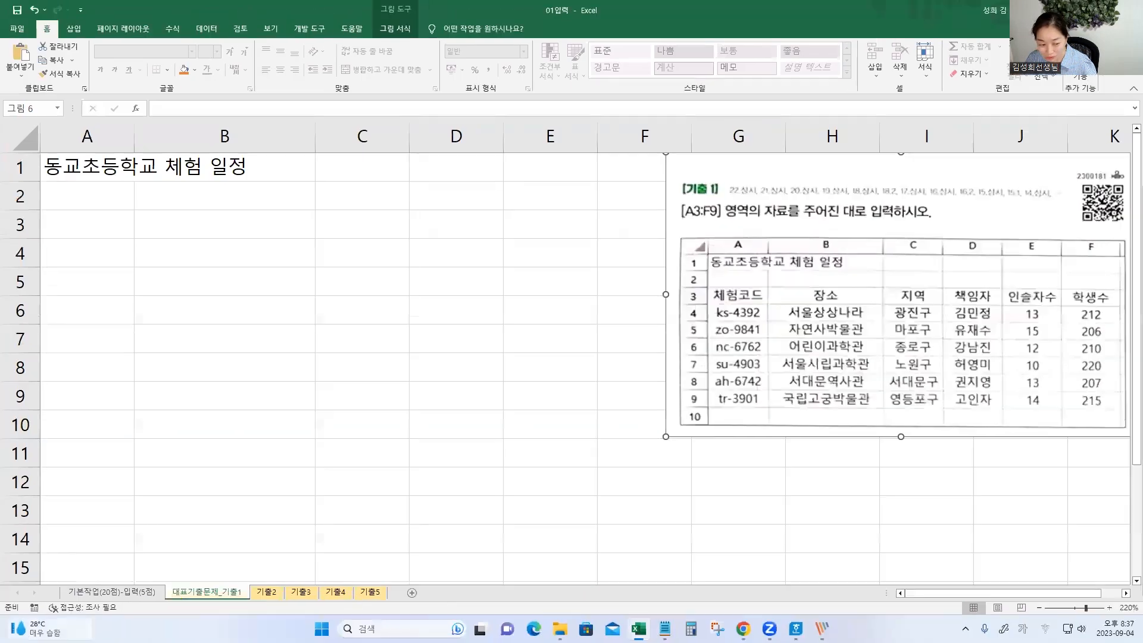
pyautogui.hotkey('ctrl', '1')
pyautogui.click(206, 593)
pyautogui.moveTo(205, 556)
pyautogui.mouseDown()
pyautogui.moveTo(219, 608)
pyautogui.moveTo(203, 557)
pyautogui.moveTo(234, 569)
pyautogui.moveTo(216, 607)
pyautogui.moveTo(226, 607)
pyautogui.mouseUp()
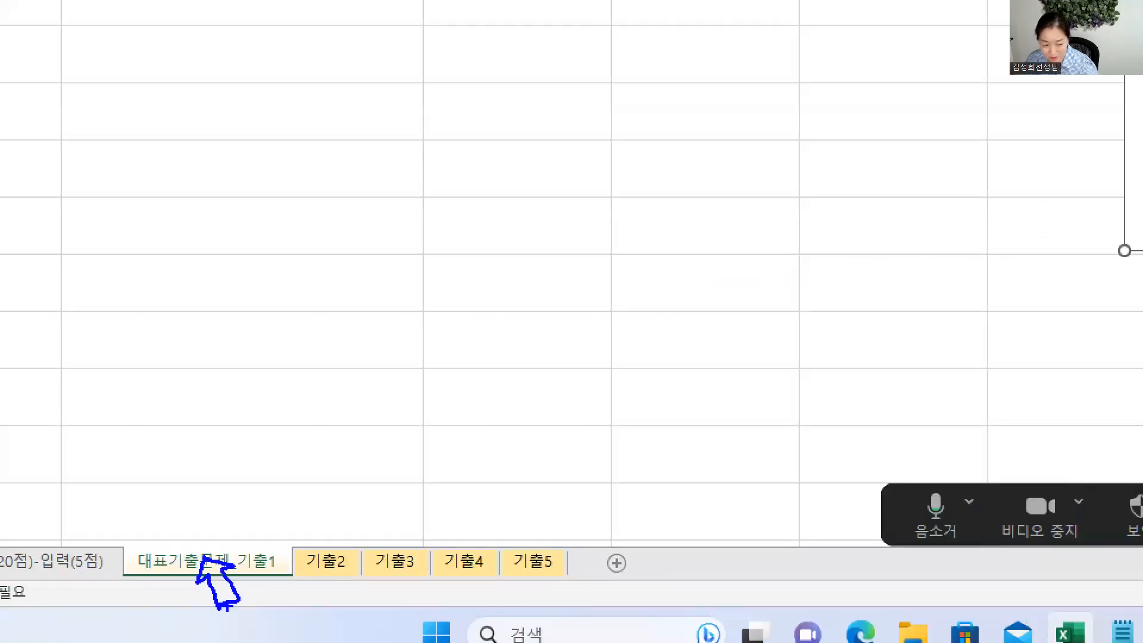
pyautogui.press('Escape')
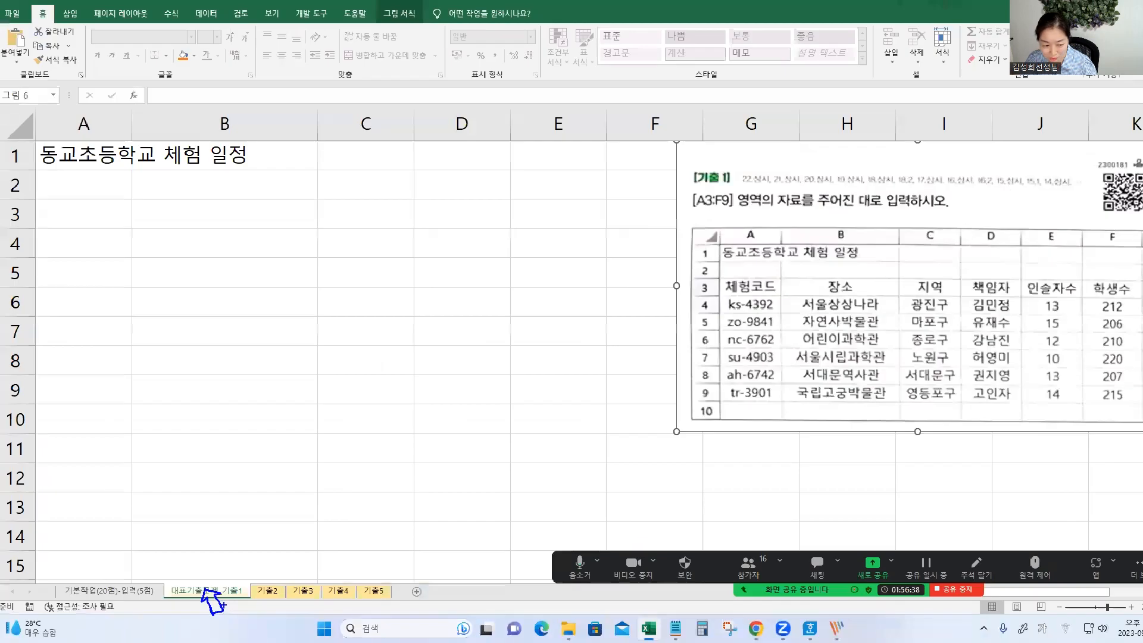
# Step: Insert a new blank worksheet in front of the 대표기출문제_기출1 sheet
pyautogui.rightClick(218, 593)
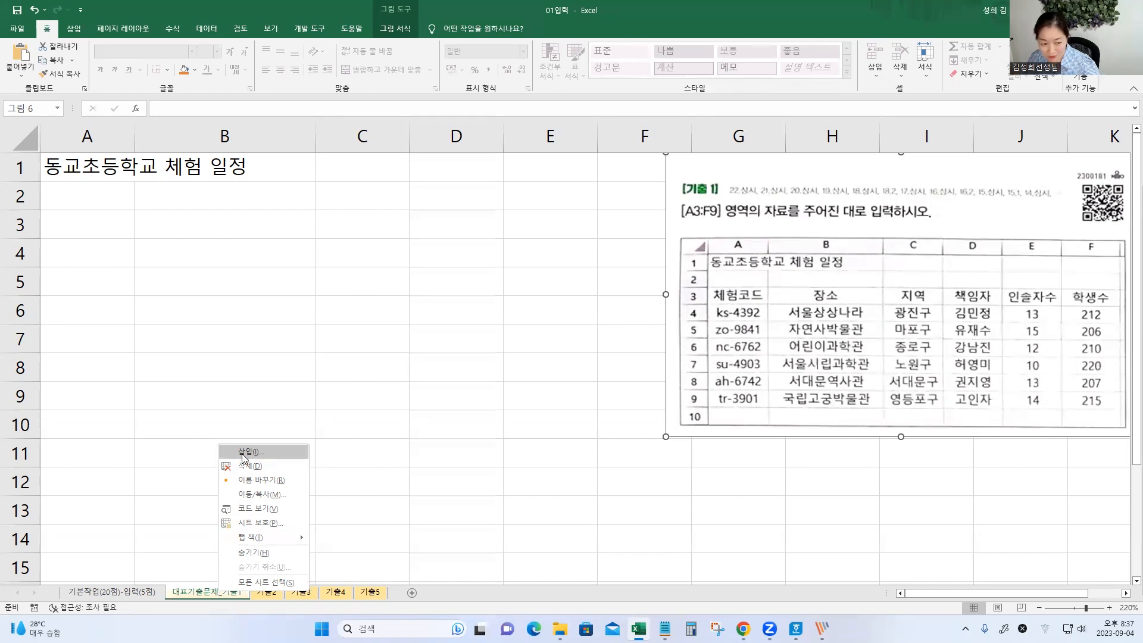
pyautogui.hotkey('ctrl', '1')
pyautogui.click(230, 465)
pyautogui.moveTo(232, 422)
pyautogui.mouseDown()
pyautogui.moveTo(252, 444)
pyautogui.moveTo(322, 450)
pyautogui.mouseUp()
pyautogui.press('Escape')
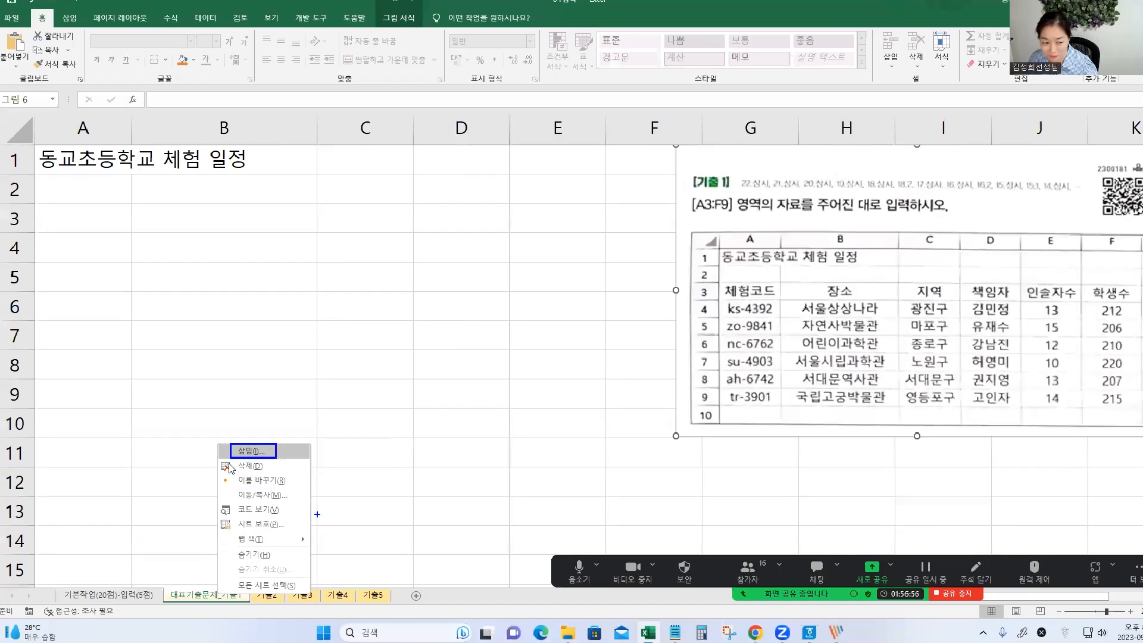
pyautogui.rightClick(220, 595)
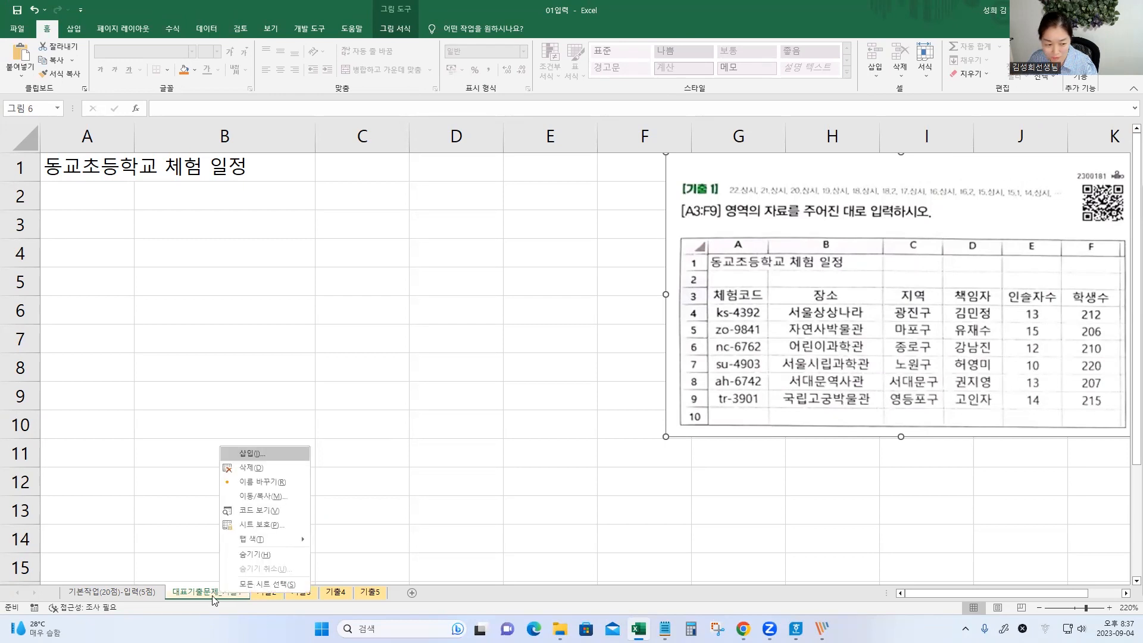
pyautogui.click(264, 453)
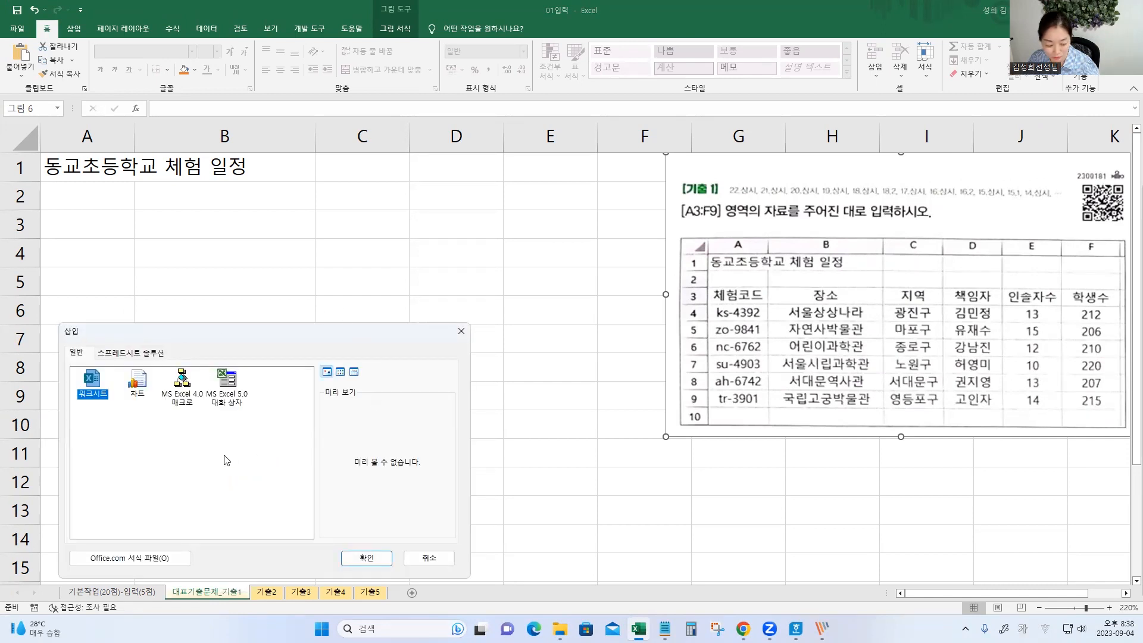
pyautogui.moveTo(119, 407)
pyautogui.mouseDown()
pyautogui.moveTo(79, 354)
pyautogui.moveTo(118, 418)
pyautogui.mouseUp()
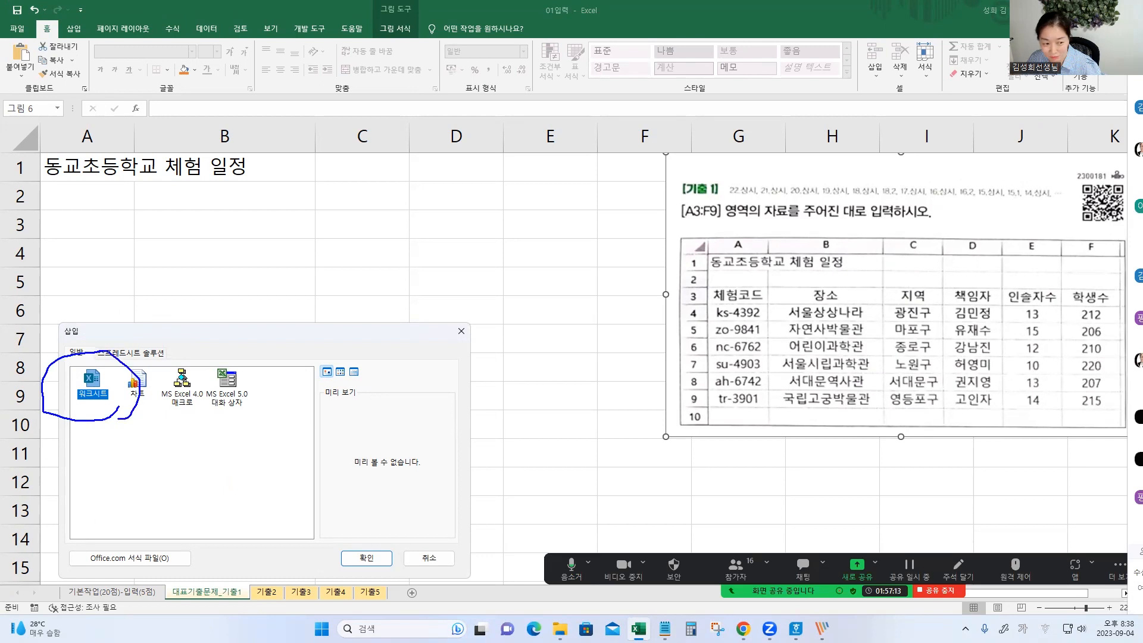
pyautogui.moveTo(394, 566)
pyautogui.mouseDown()
pyautogui.moveTo(372, 524)
pyautogui.moveTo(393, 579)
pyautogui.mouseUp()
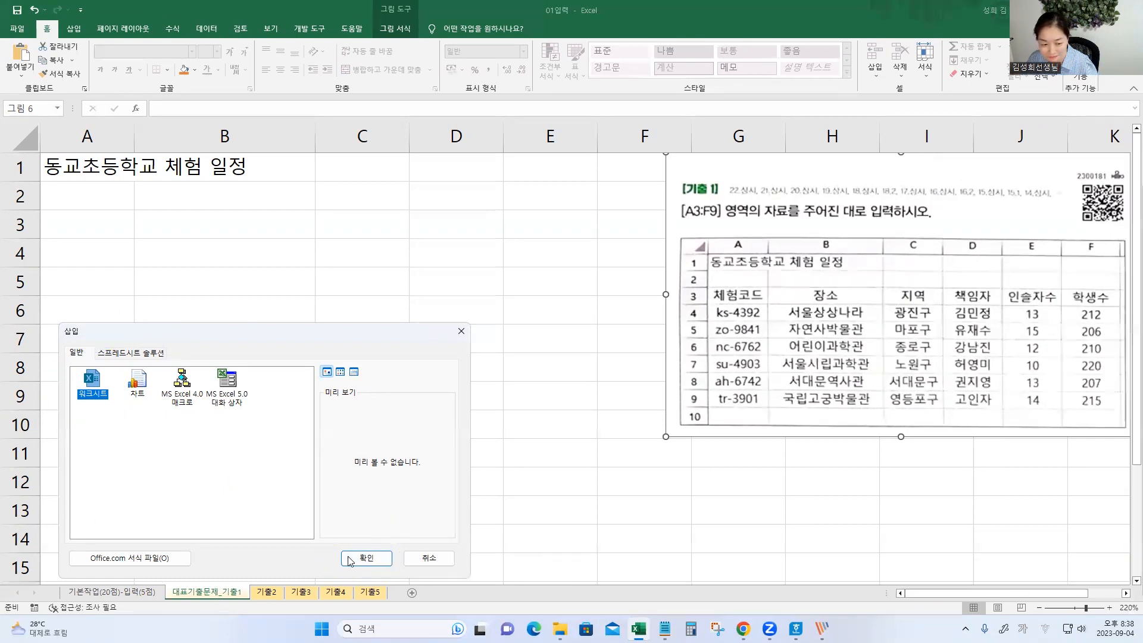
pyautogui.click(370, 557)
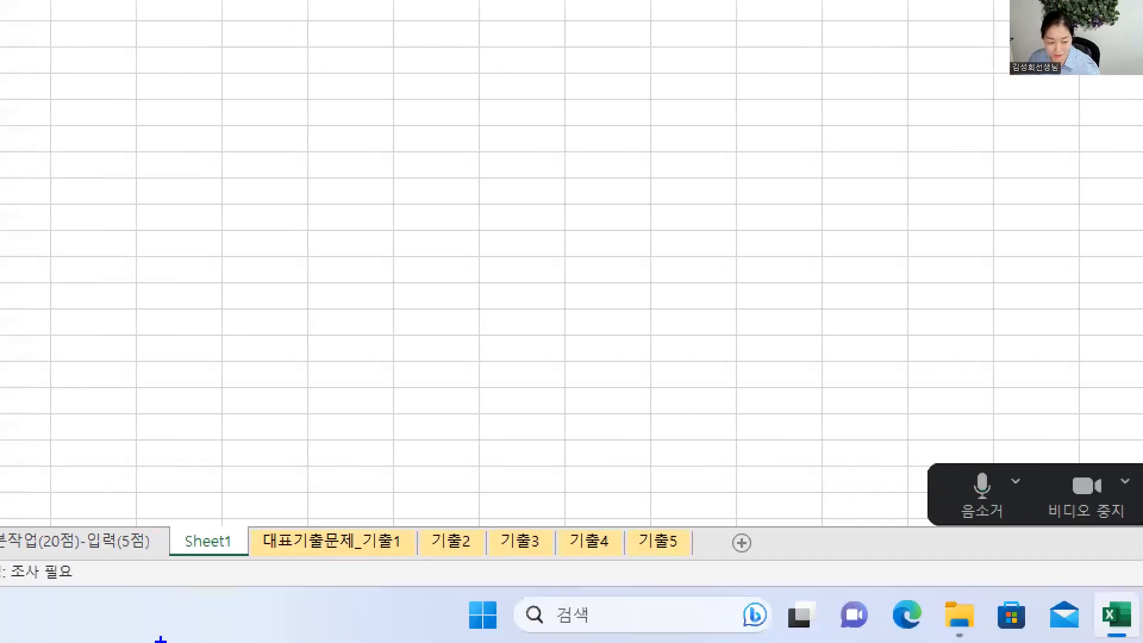
pyautogui.moveTo(341, 560); pyautogui.dragTo(337, 538)
pyautogui.moveTo(265, 550)
pyautogui.mouseDown()
pyautogui.moveTo(172, 556)
pyautogui.moveTo(241, 567)
pyautogui.mouseUp()
pyautogui.press('Escape')
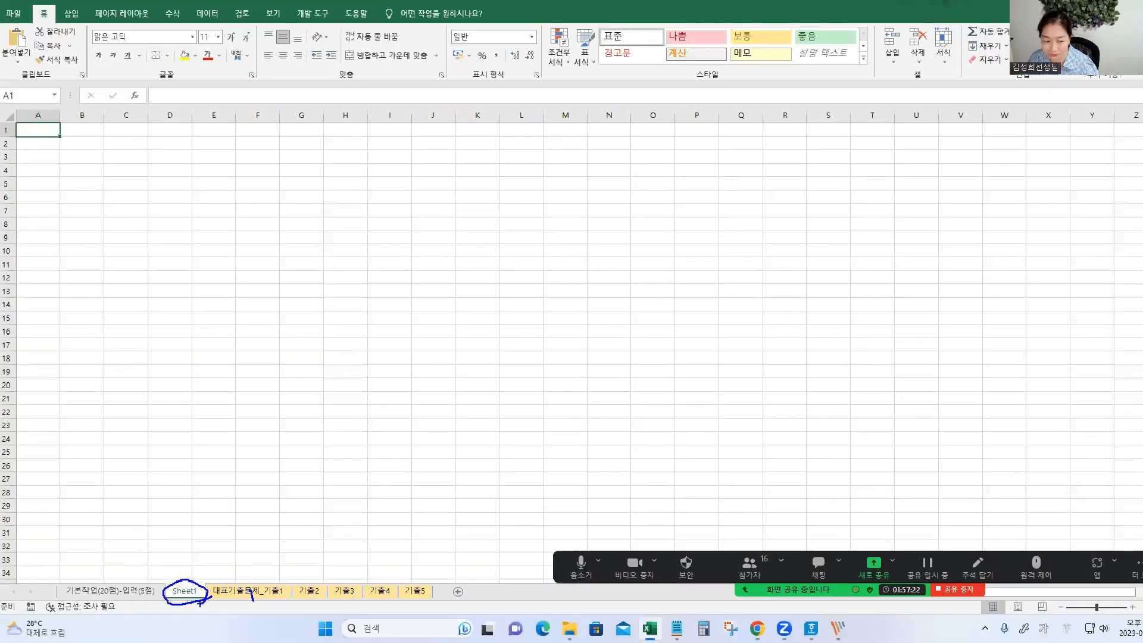
# Step: Rename the newly inserted sheet as 데이터입력
pyautogui.doubleClick(185, 593)
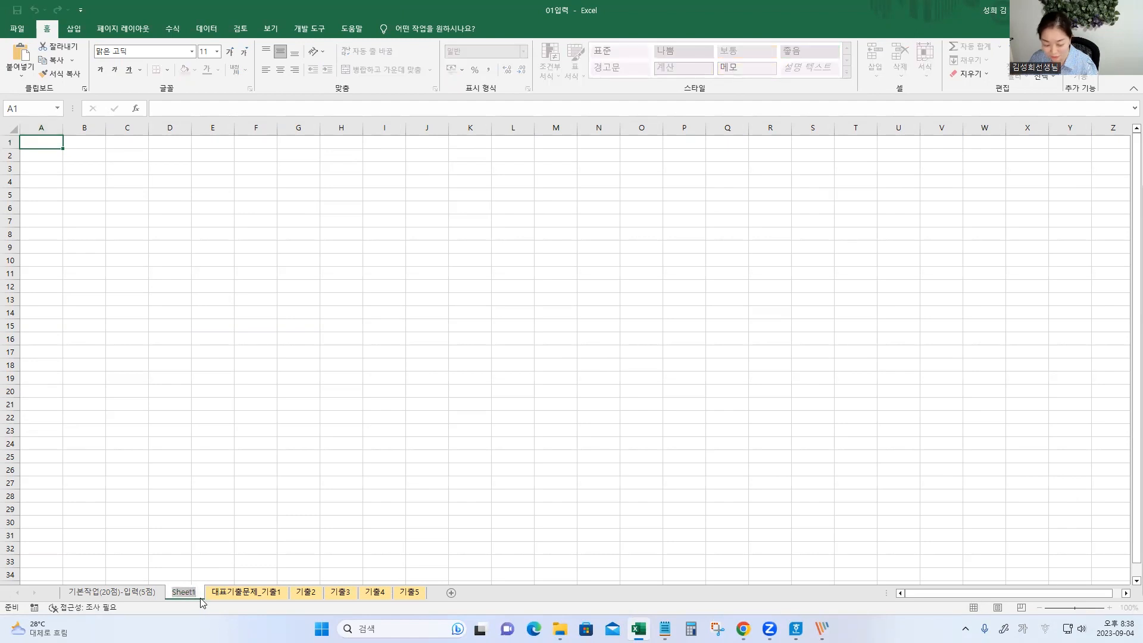
pyautogui.write('데이터입력')
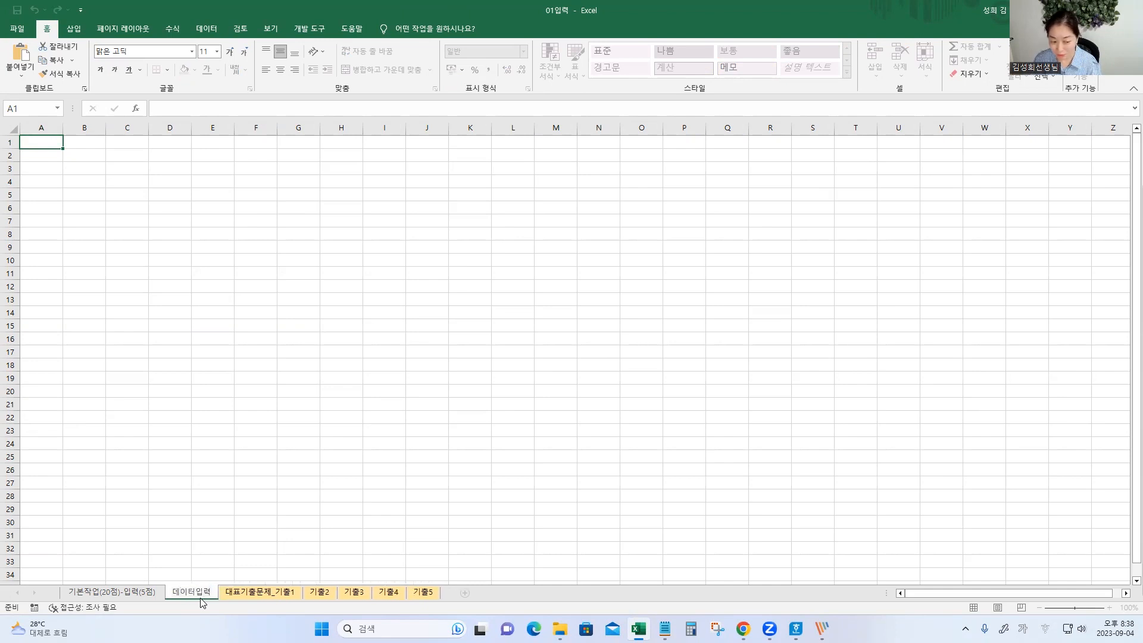
pyautogui.press('Return')
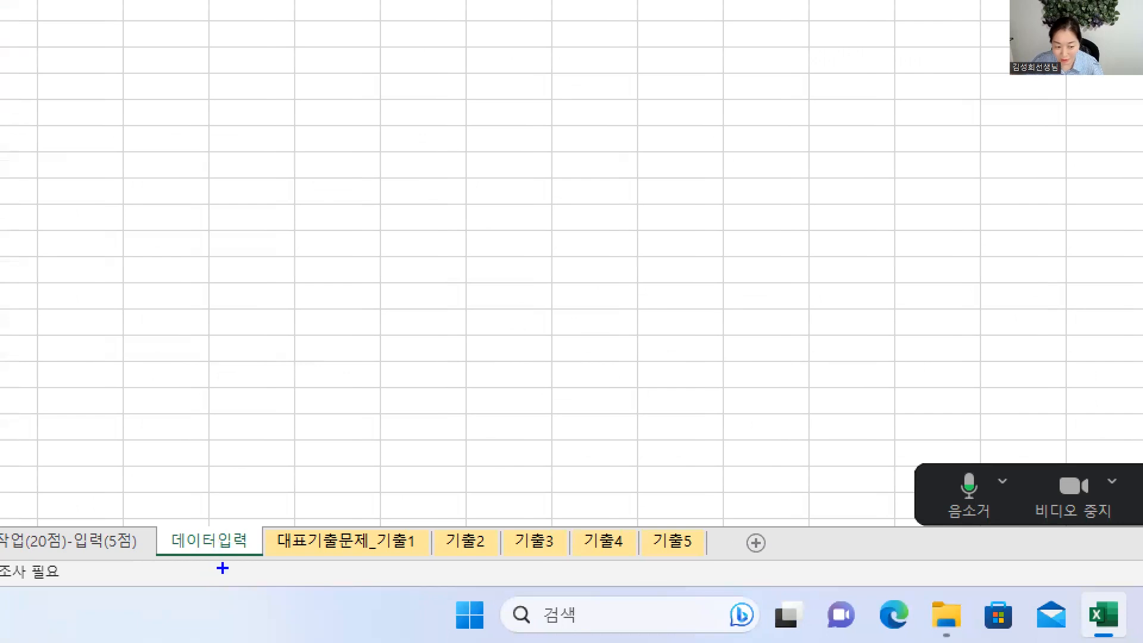
pyautogui.moveTo(230, 583)
pyautogui.mouseDown()
pyautogui.moveTo(225, 549)
pyautogui.moveTo(245, 556)
pyautogui.mouseUp()
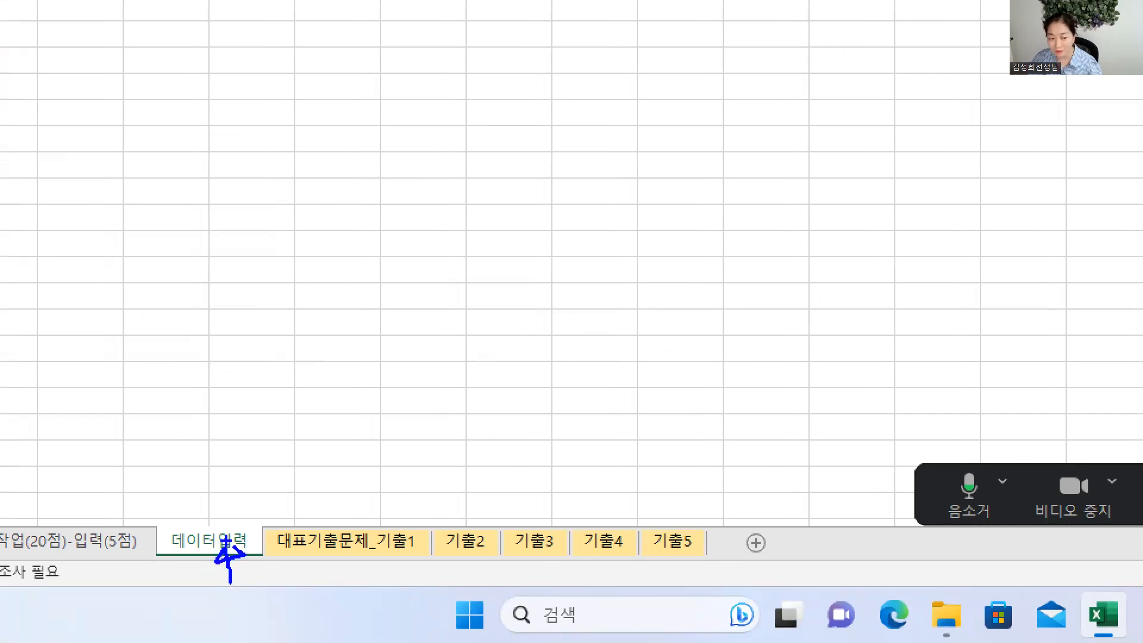
pyautogui.moveTo(171, 557); pyautogui.dragTo(222, 559)
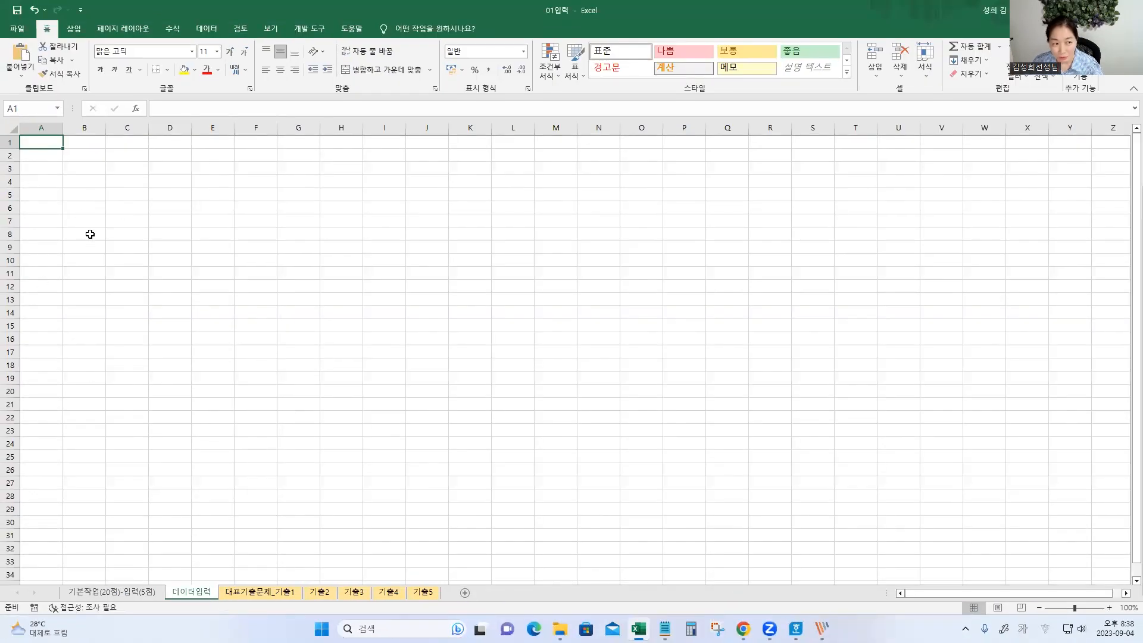
# Step: Enter the heading 문자데이터 in cell A1 of the 데이터입력 sheet
pyautogui.scroll(3, 99, 232)
pyautogui.scroll(6, 99, 231)
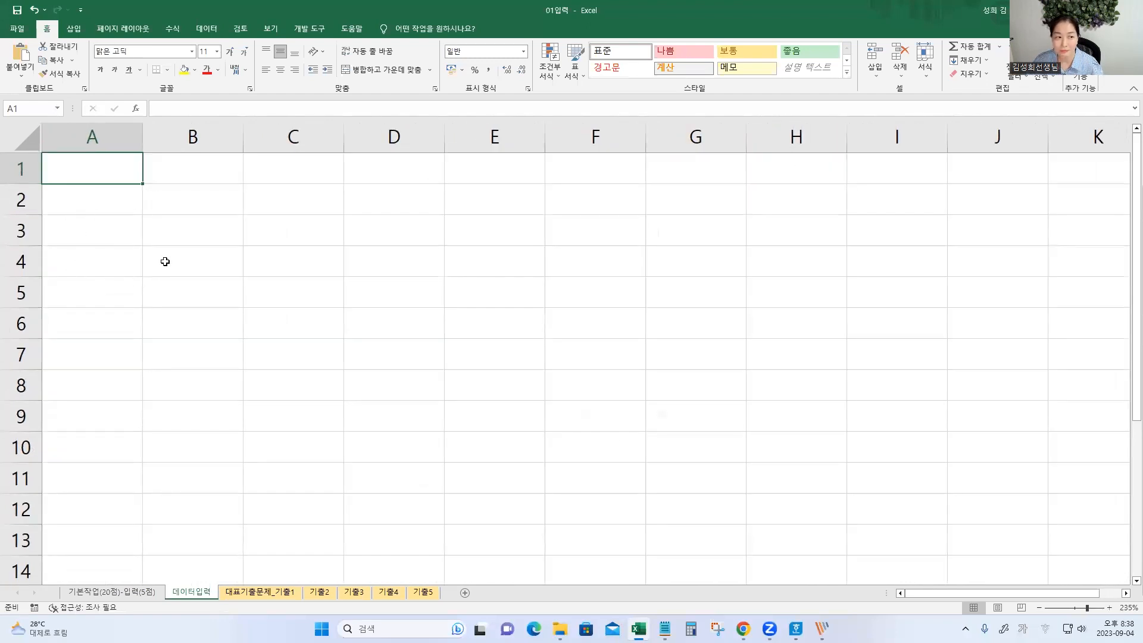
pyautogui.scroll(4, 164, 260)
pyautogui.click(209, 288)
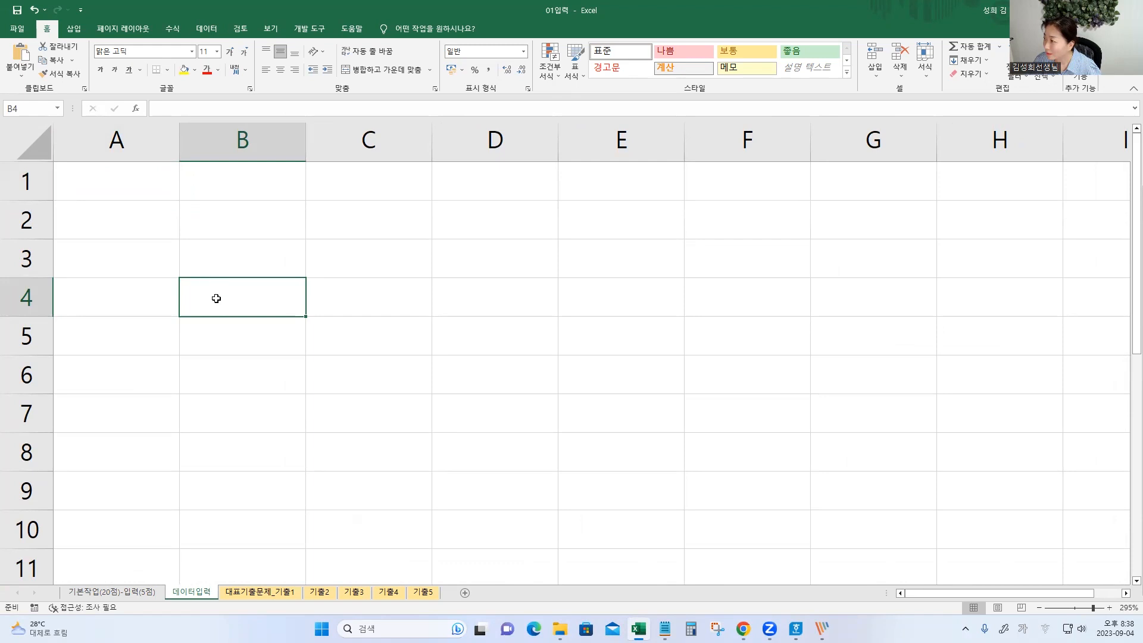
pyautogui.click(136, 180)
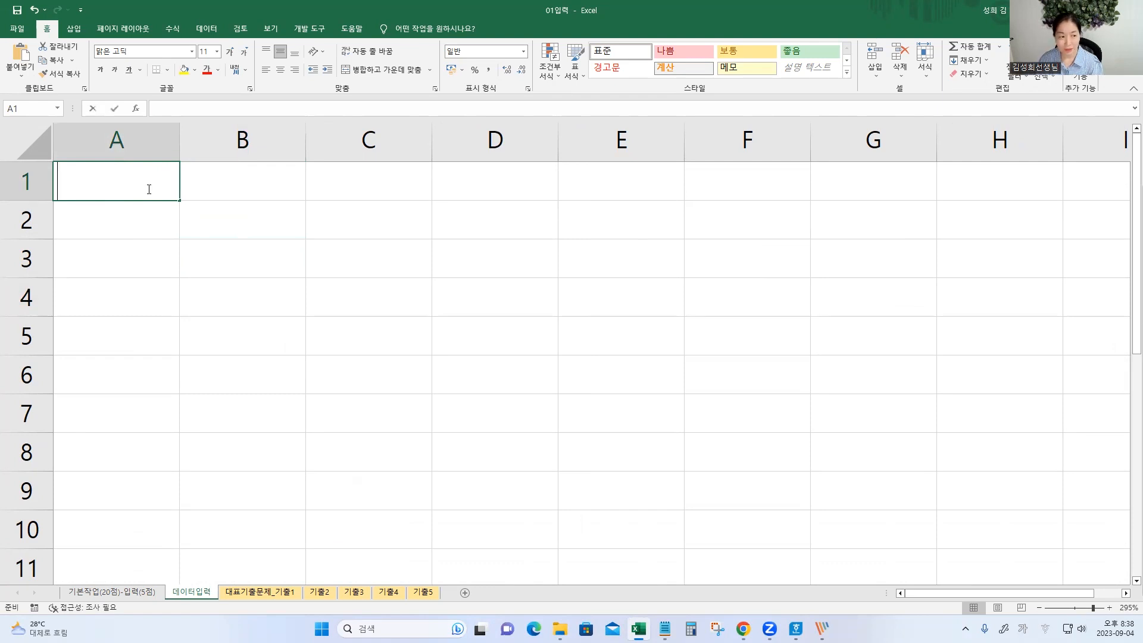
pyautogui.write('문자뎅ㅌ')
pyautogui.press('BackSpace')
pyautogui.press('BackSpace')
pyautogui.write('데이터')
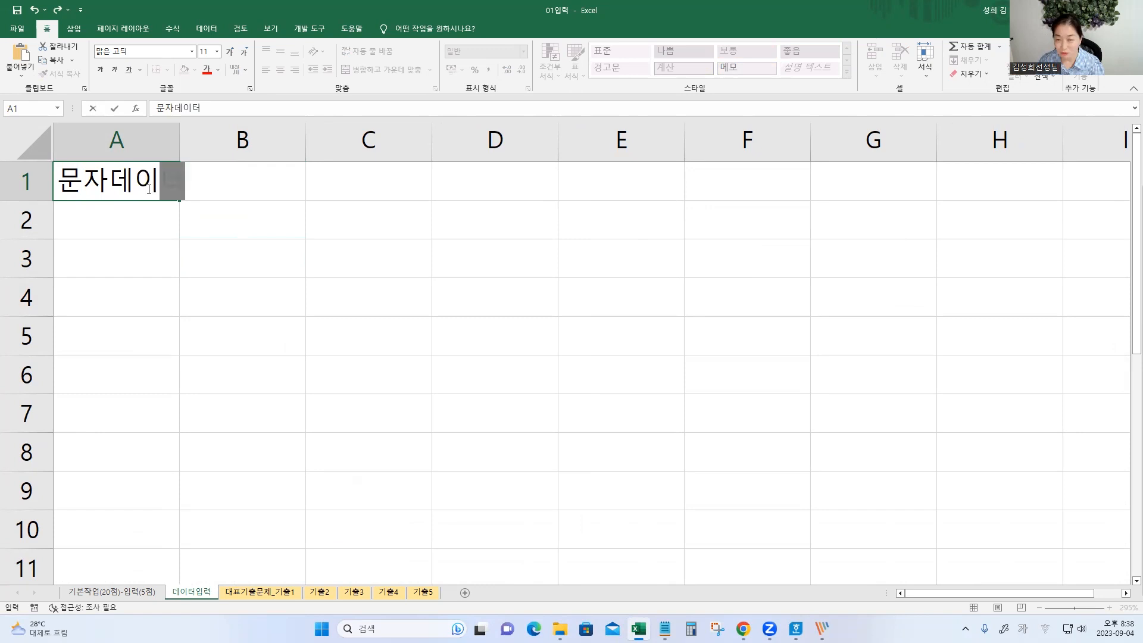
pyautogui.press('Return')
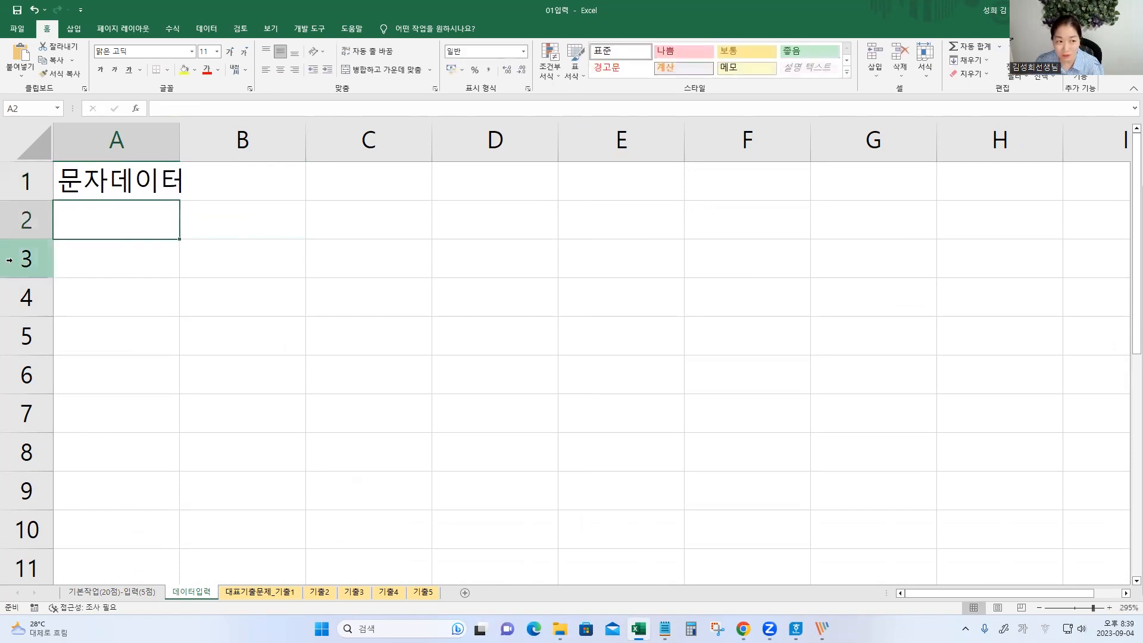
pyautogui.click(110, 189)
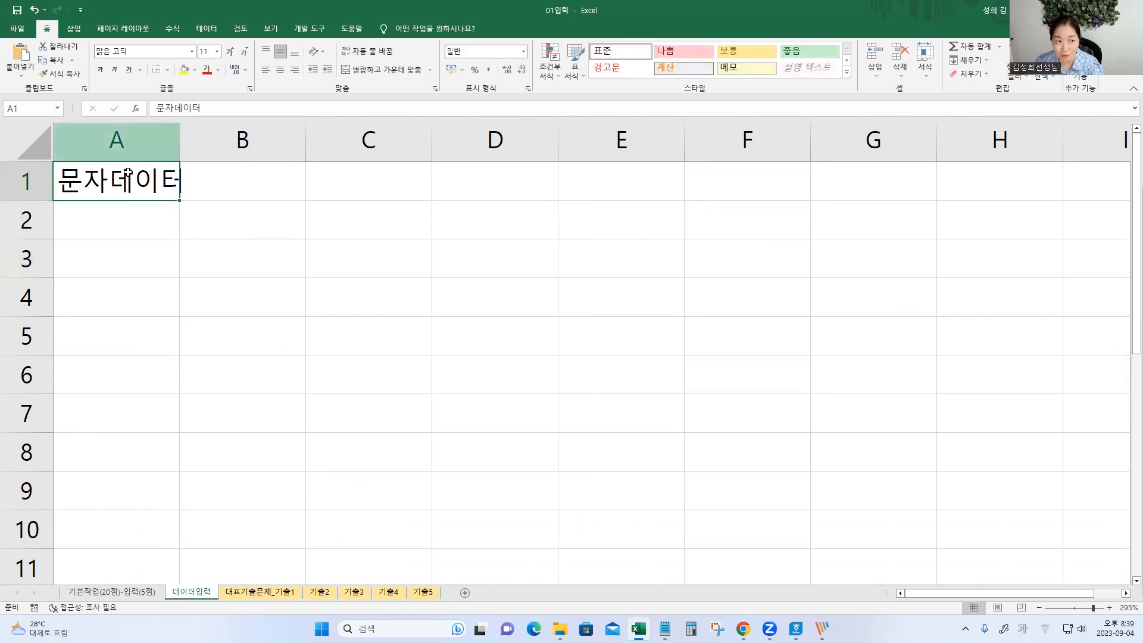
# Step: Enter the text entries 월요일 in A2 and 1사분기 in B2
pyautogui.click(149, 225)
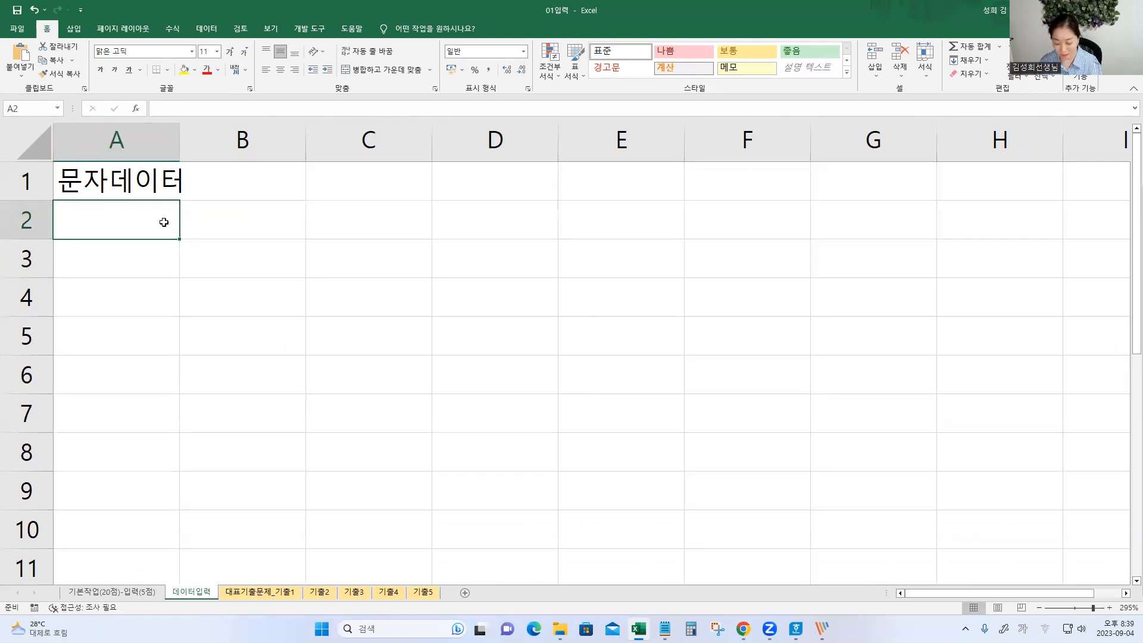
pyautogui.write('월요일')
pyautogui.press('Tab')
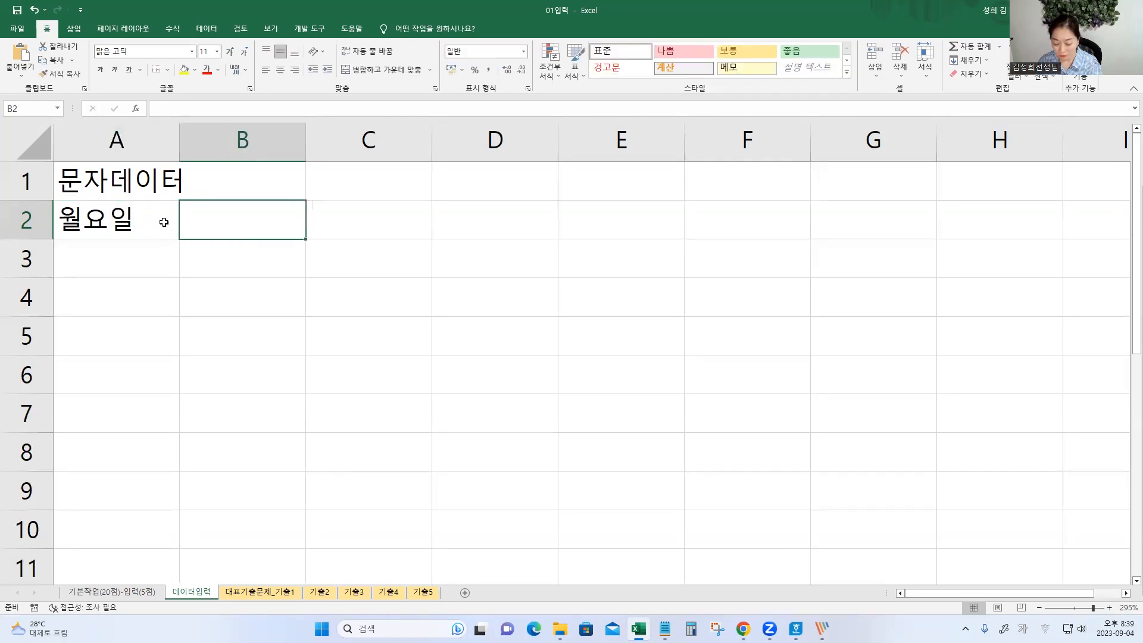
pyautogui.write('1사분기')
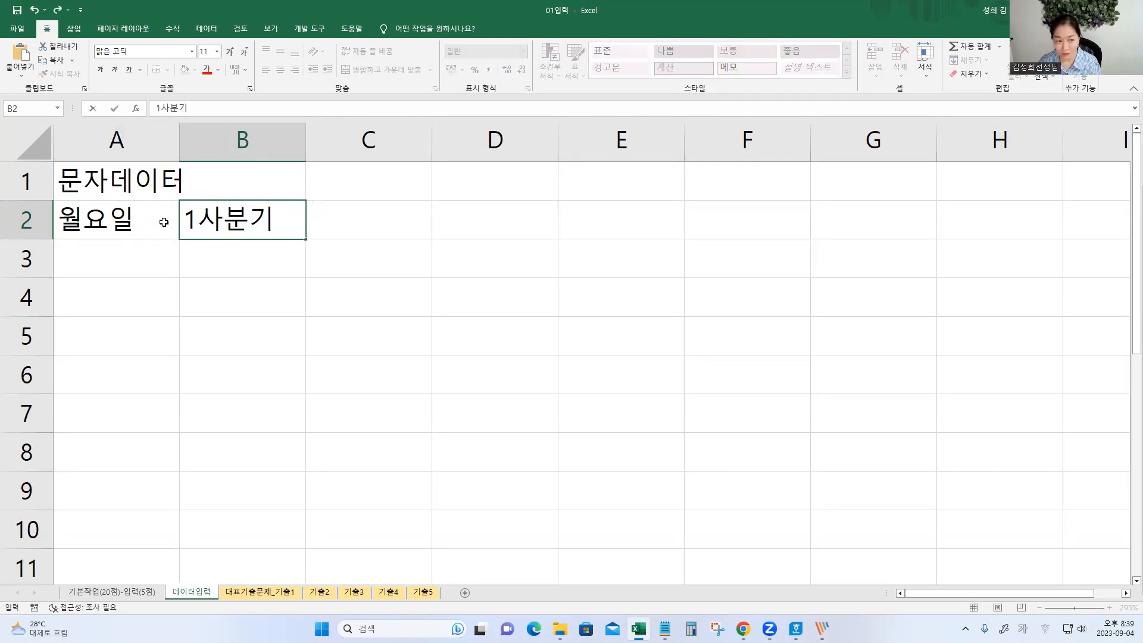
pyautogui.press('Tab')
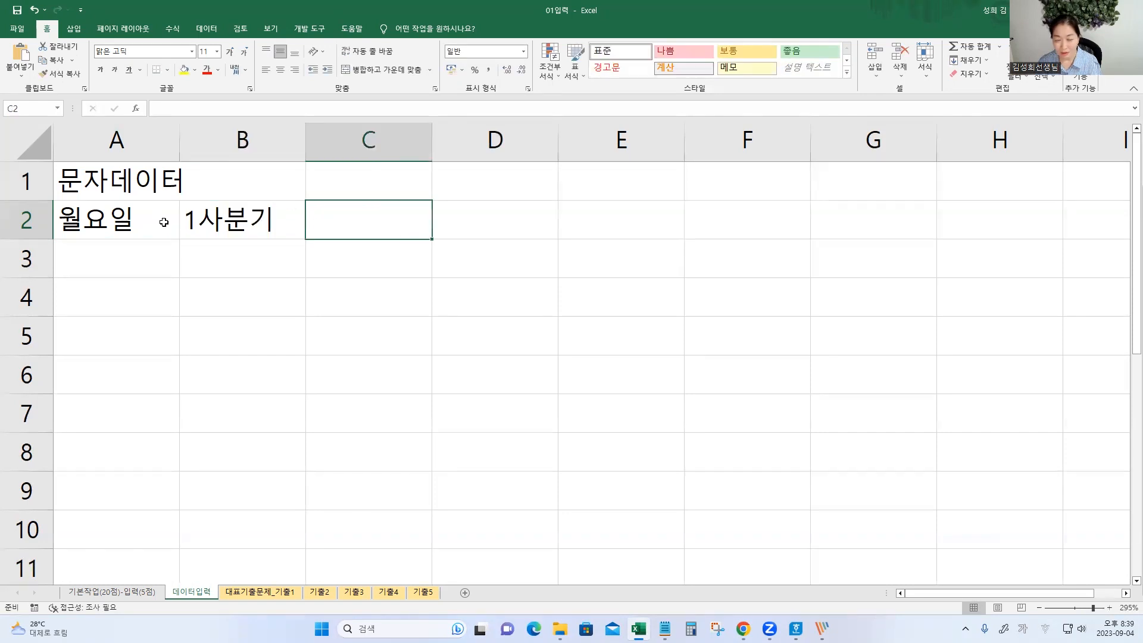
pyautogui.click(191, 206)
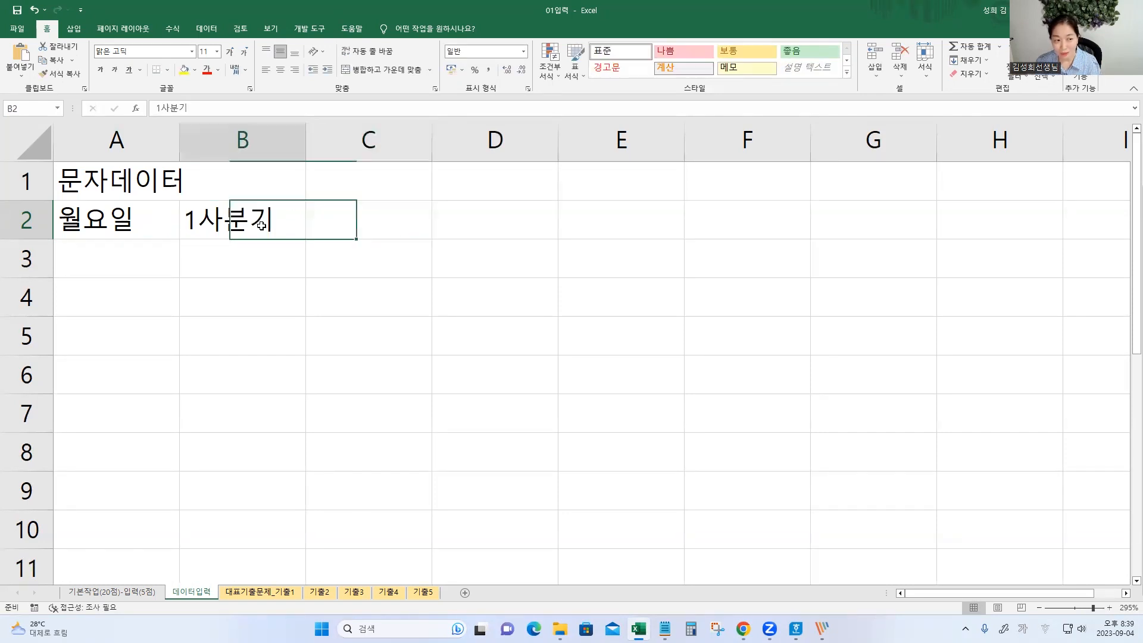
# Step: Enter Monday in C2 and a sample person's name in D2
pyautogui.click(369, 222)
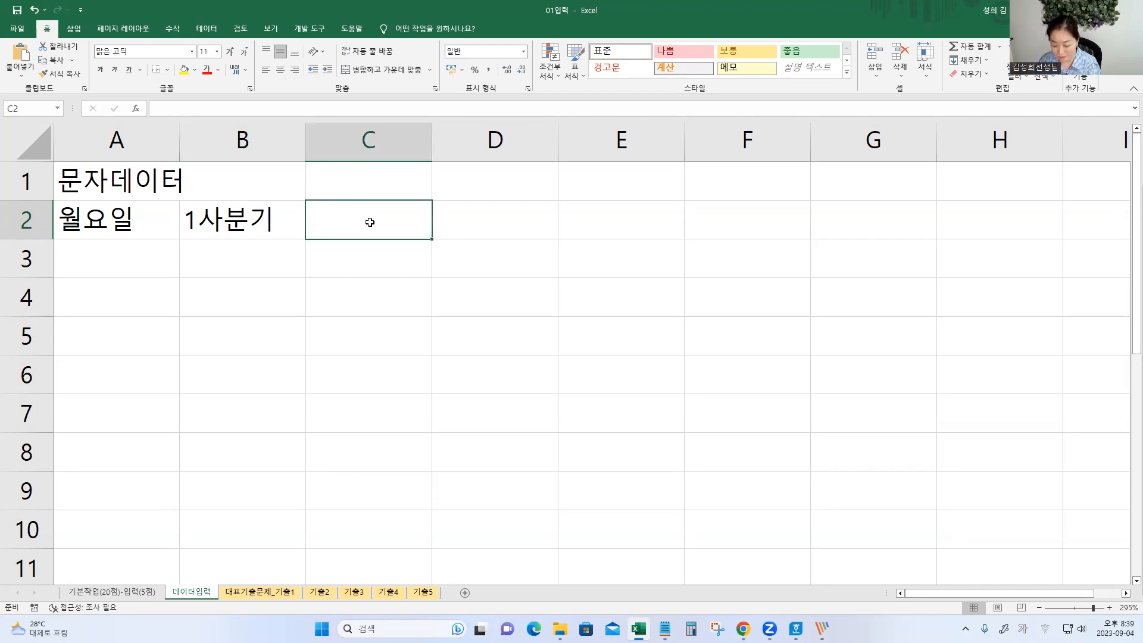
pyautogui.write('monday')
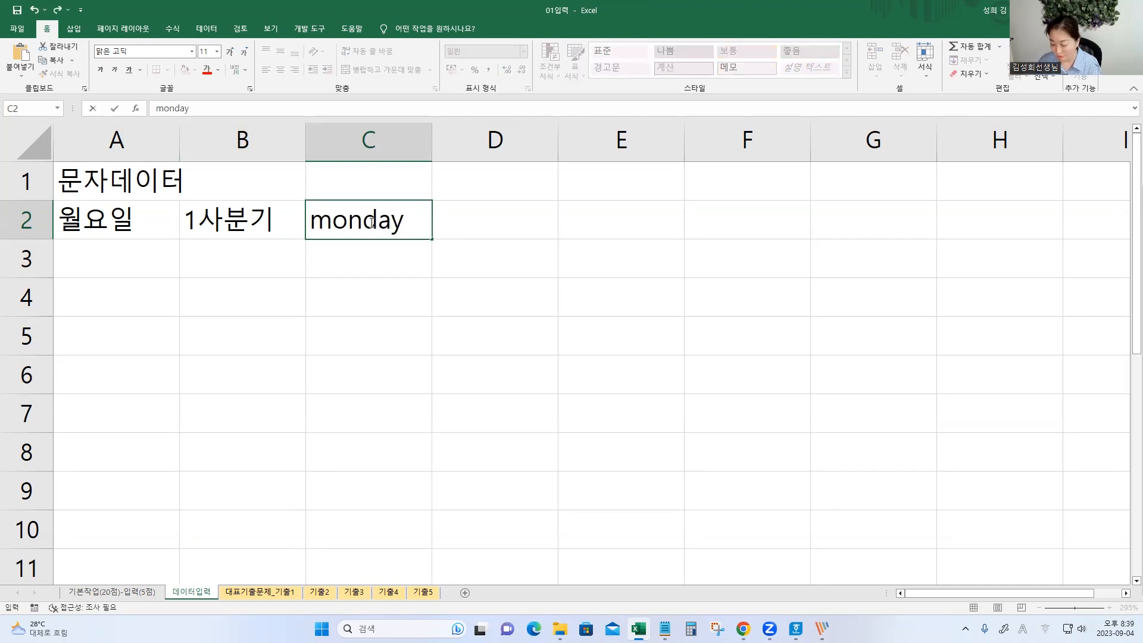
pyautogui.press('Tab')
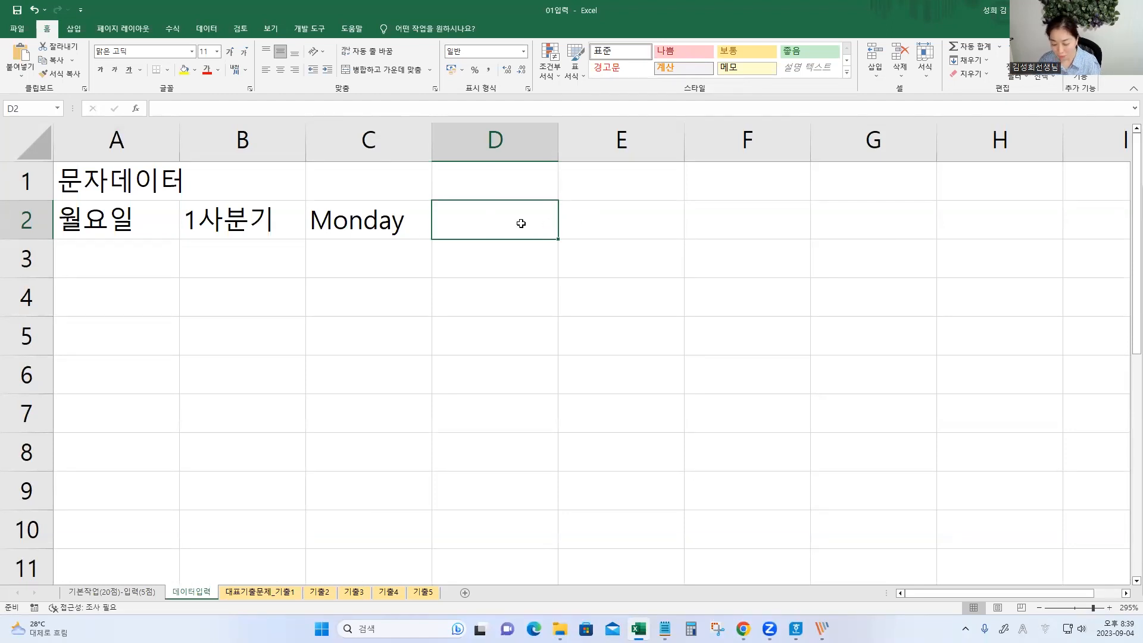
pyautogui.write('홍길동')
pyautogui.press('Return')
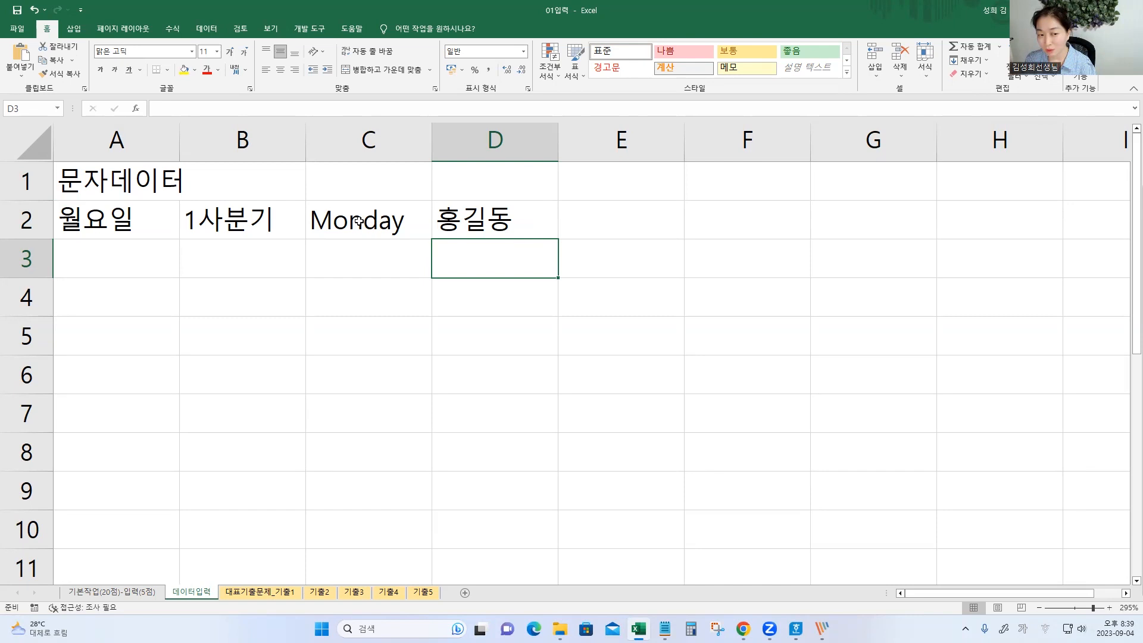
# Step: Fill the four entries in A2:D2 down through row 10 as one block
pyautogui.click(326, 225)
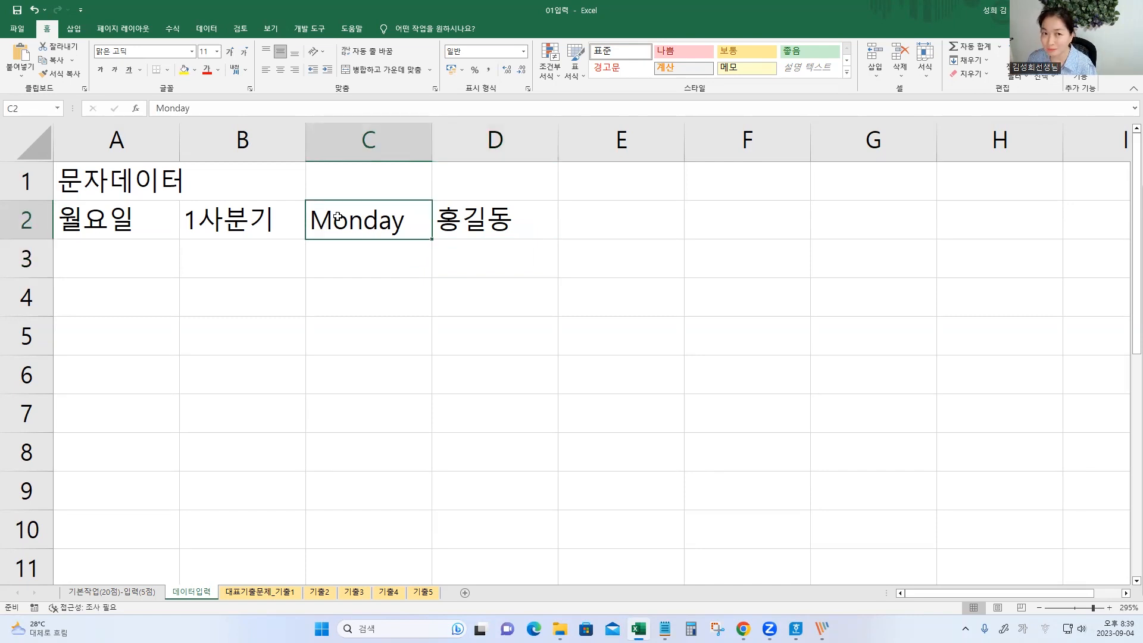
pyautogui.click(500, 321)
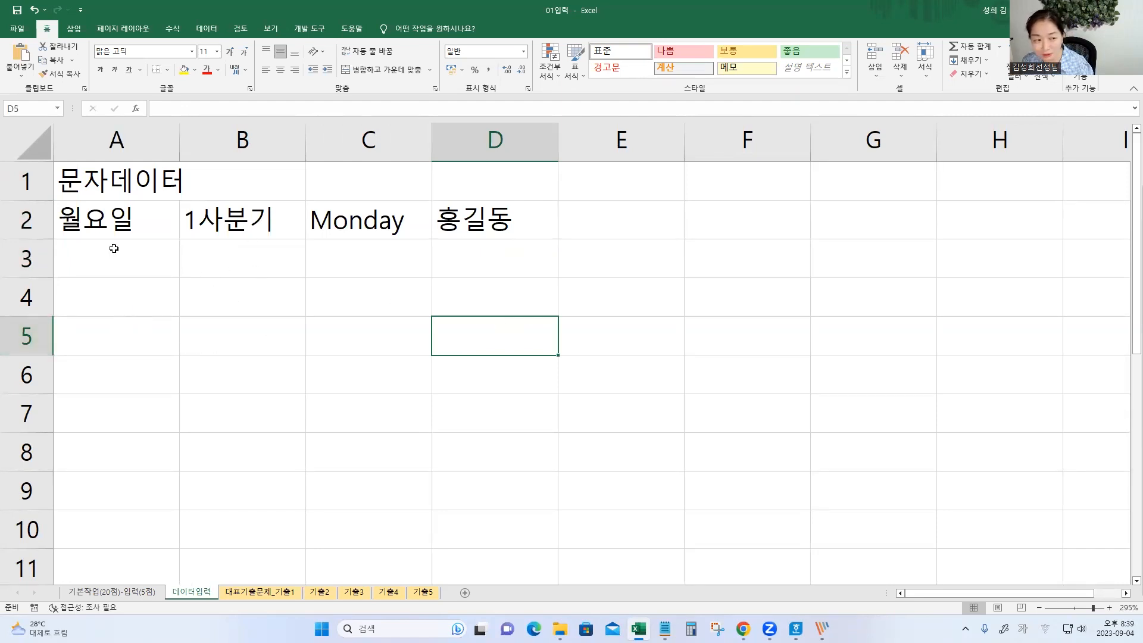
pyautogui.click(100, 224)
pyautogui.moveTo(189, 216); pyautogui.dragTo(497, 217)
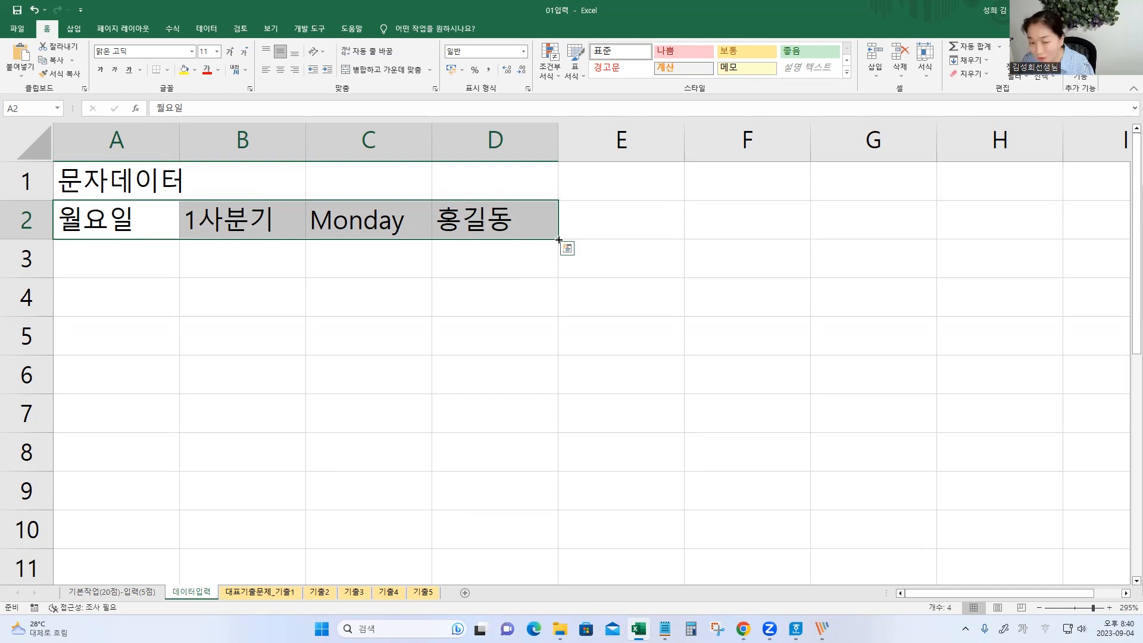
pyautogui.moveTo(559, 240); pyautogui.dragTo(557, 549)
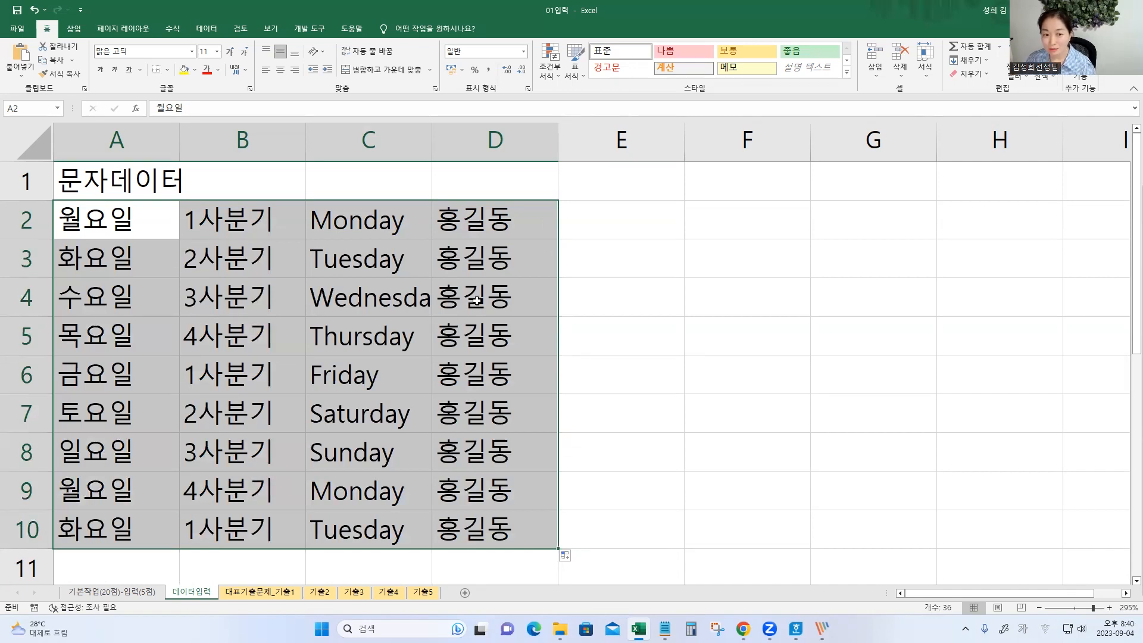
# Step: Examine how each filled column from A to D continues its starting entry in row 2 down to row 10
pyautogui.click(514, 253)
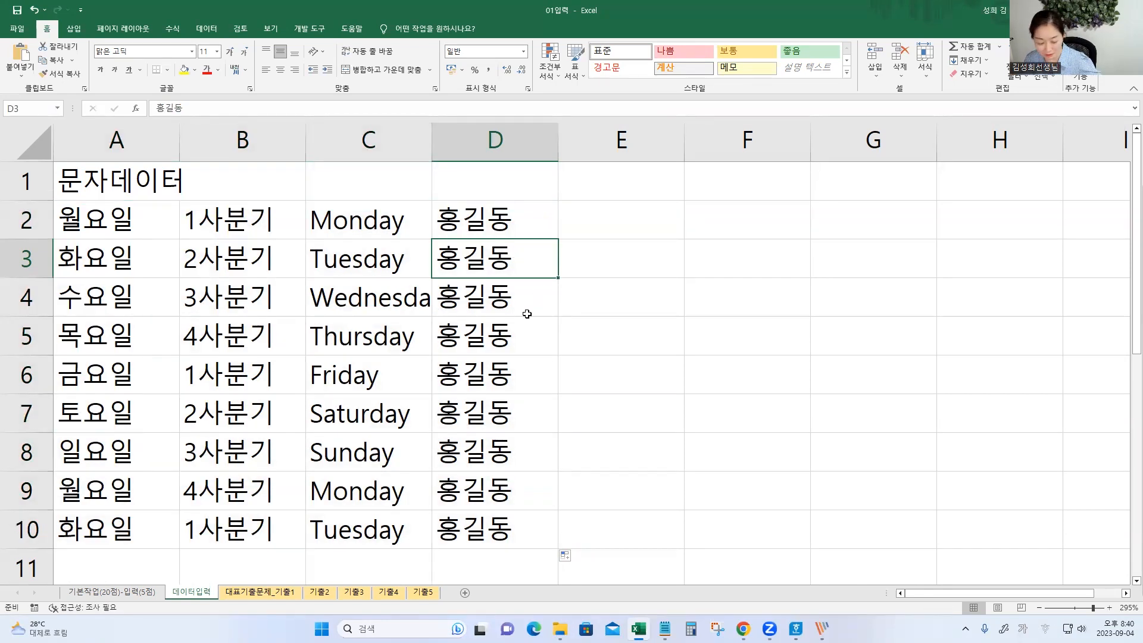
pyautogui.moveTo(542, 237)
pyautogui.mouseDown()
pyautogui.moveTo(432, 208)
pyautogui.moveTo(549, 250)
pyautogui.mouseUp()
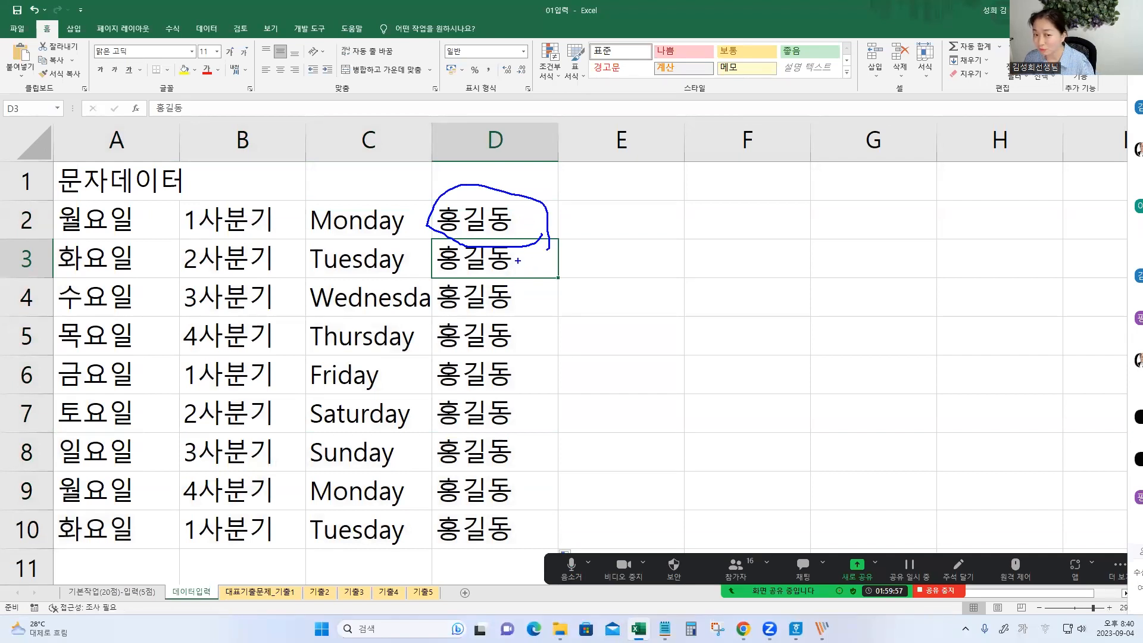
pyautogui.moveTo(523, 268)
pyautogui.mouseDown()
pyautogui.moveTo(515, 568)
pyautogui.moveTo(512, 551)
pyautogui.moveTo(560, 530)
pyautogui.mouseUp()
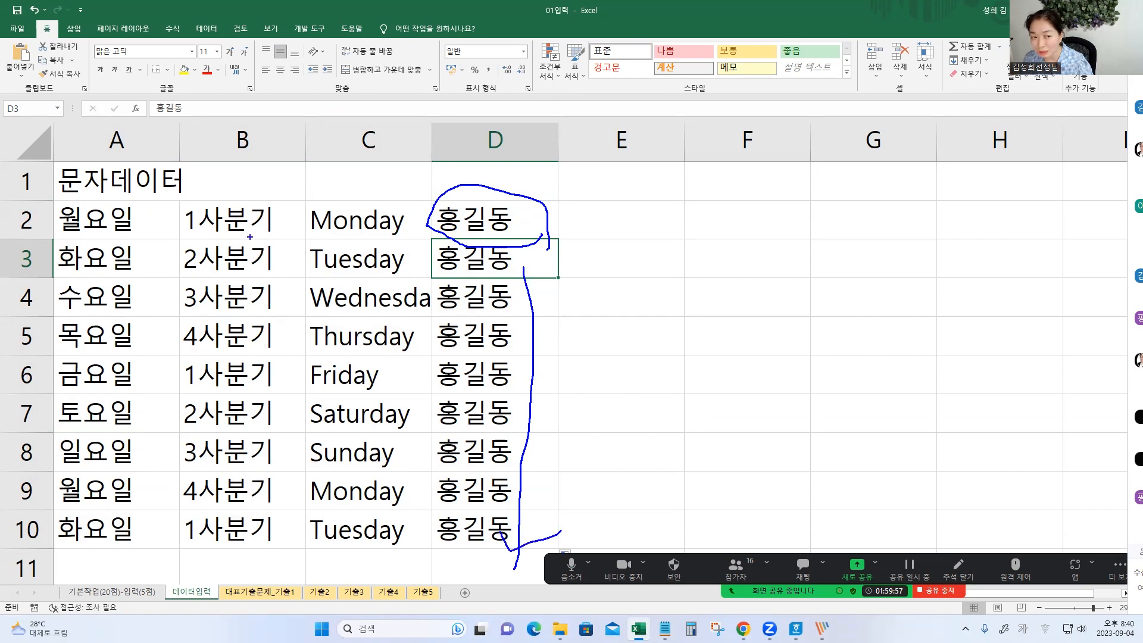
pyautogui.moveTo(407, 233)
pyautogui.mouseDown()
pyautogui.moveTo(355, 243)
pyautogui.moveTo(381, 192)
pyautogui.moveTo(413, 235)
pyautogui.mouseUp()
pyautogui.moveTo(174, 229)
pyautogui.mouseDown()
pyautogui.moveTo(293, 231)
pyautogui.moveTo(293, 243)
pyautogui.mouseUp()
pyautogui.moveTo(140, 227)
pyautogui.mouseDown()
pyautogui.moveTo(50, 229)
pyautogui.moveTo(136, 225)
pyautogui.moveTo(183, 260)
pyautogui.moveTo(161, 490)
pyautogui.moveTo(183, 480)
pyautogui.mouseUp()
pyautogui.moveTo(285, 242)
pyautogui.mouseDown()
pyautogui.moveTo(279, 375)
pyautogui.moveTo(311, 476)
pyautogui.moveTo(281, 520)
pyautogui.mouseUp()
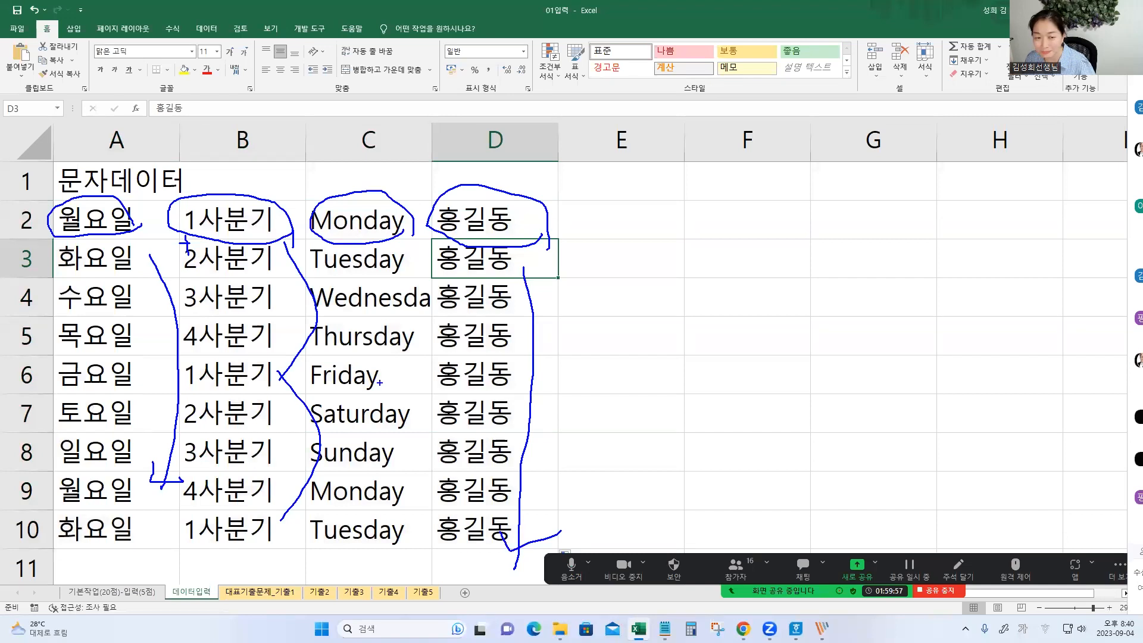
pyautogui.click(316, 327)
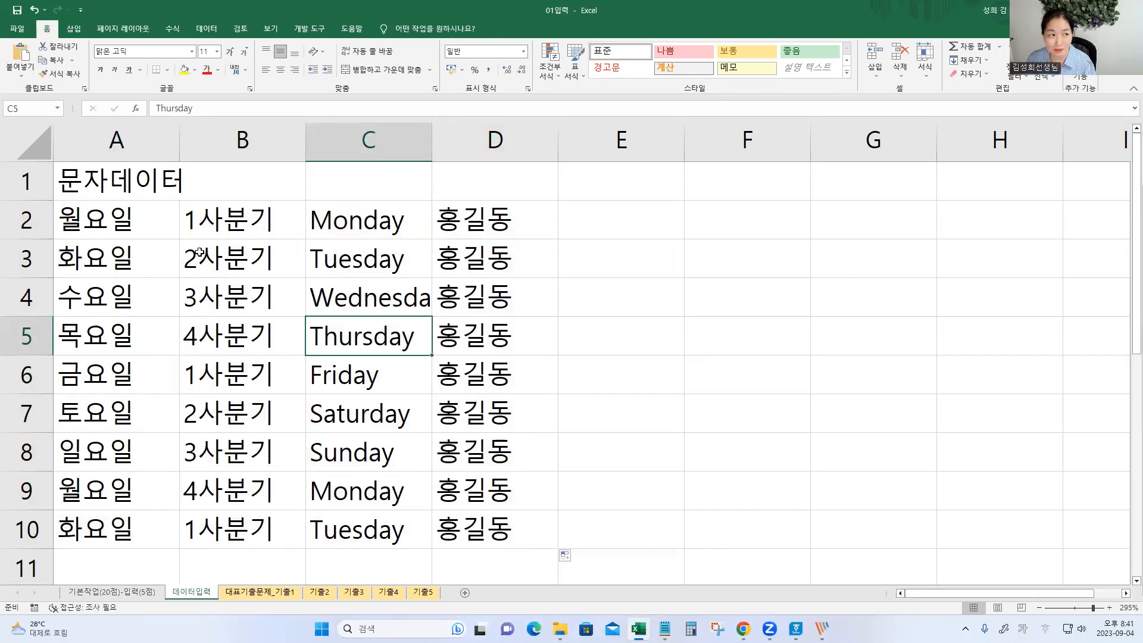
# Step: Open the Excel options and go to the end of the advanced (고급) settings
pyautogui.click(18, 27)
pyautogui.click(16, 34)
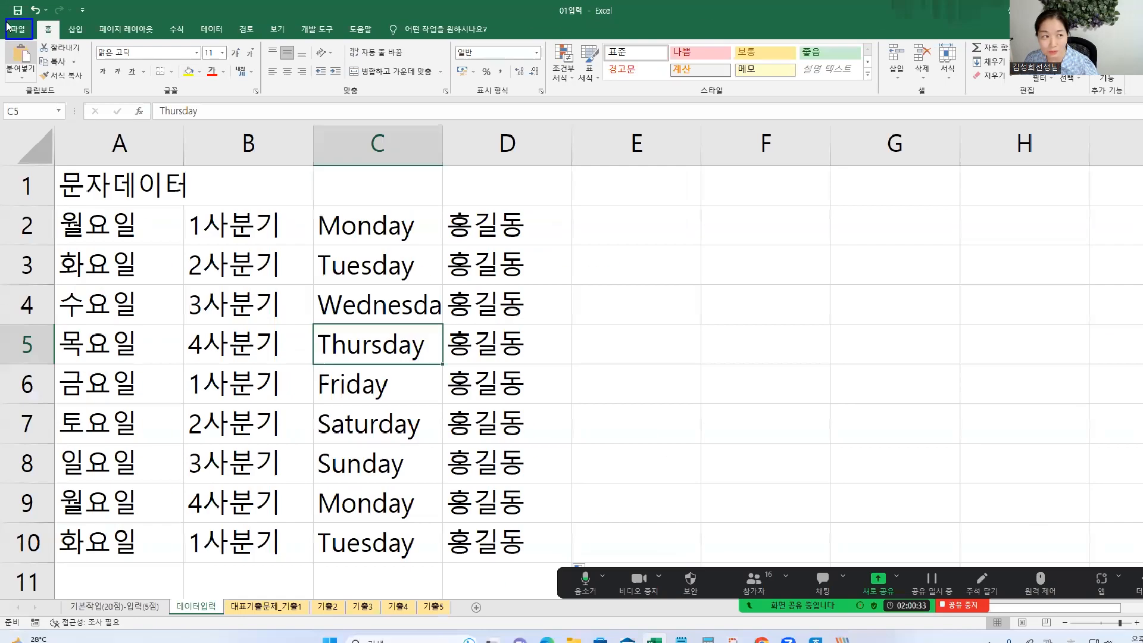
pyautogui.click(37, 57)
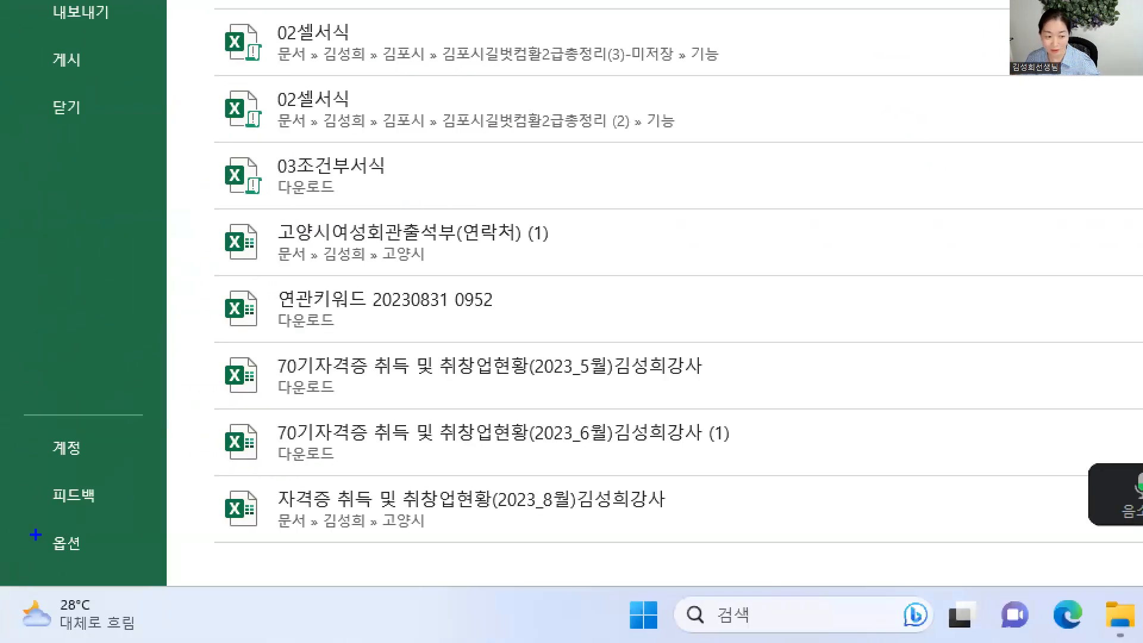
pyautogui.moveTo(30, 529); pyautogui.dragTo(102, 569)
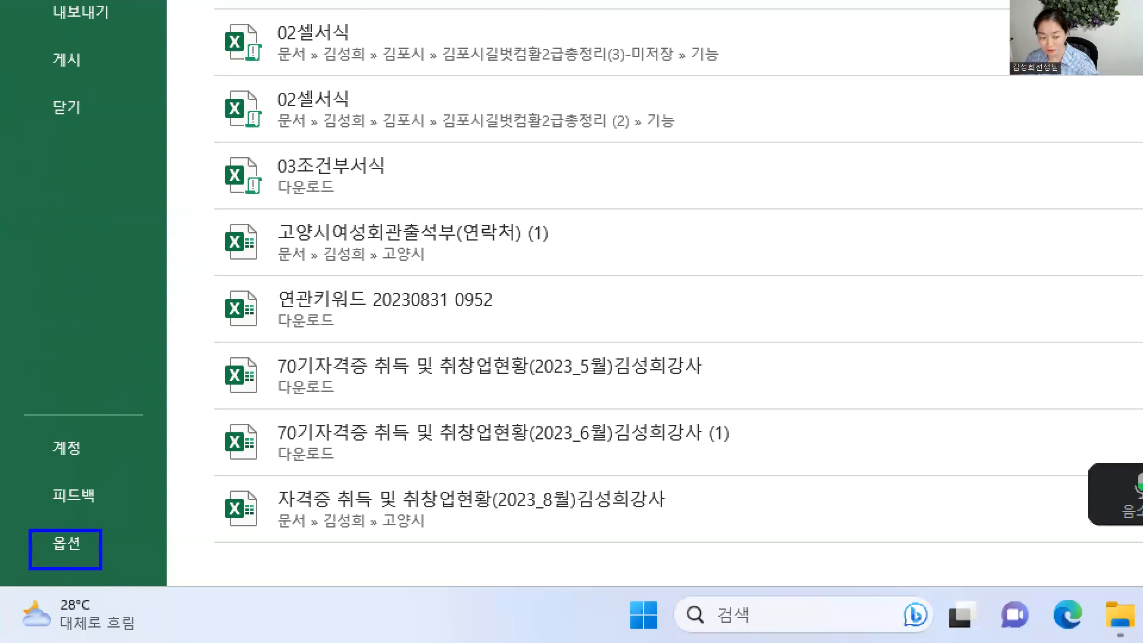
pyautogui.moveTo(34, 527); pyautogui.dragTo(102, 569)
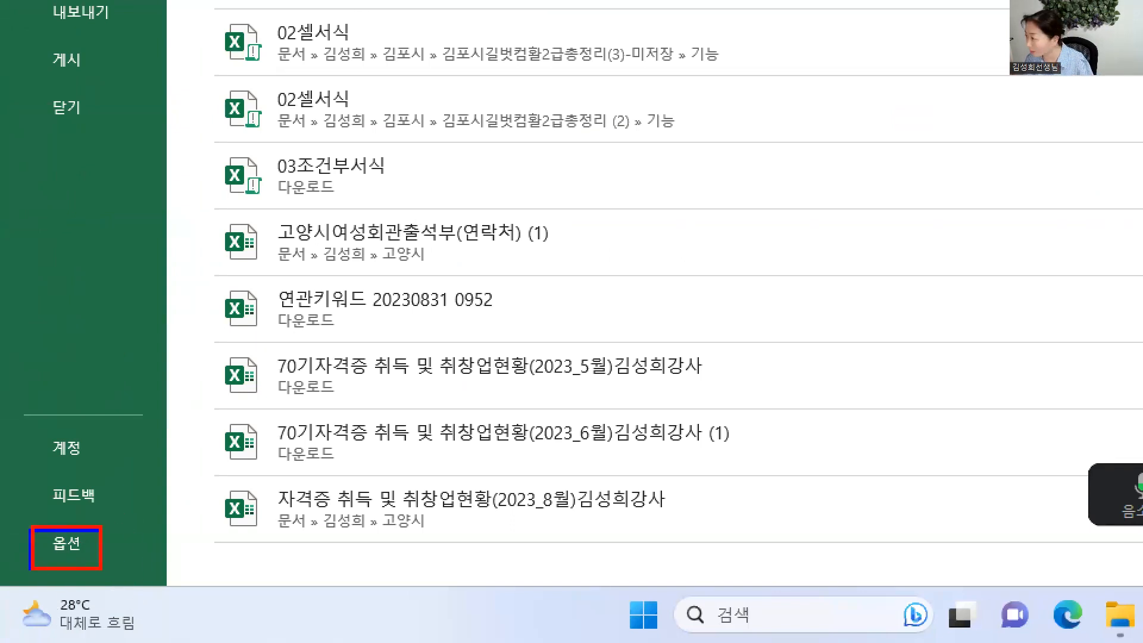
pyautogui.press('Escape')
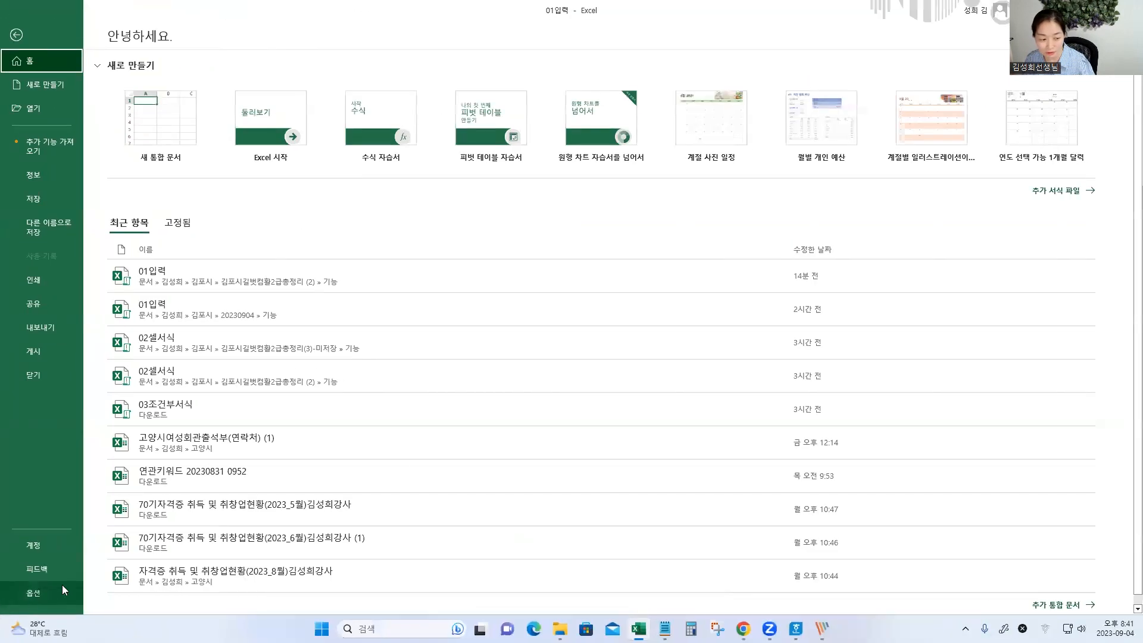
pyautogui.click(43, 591)
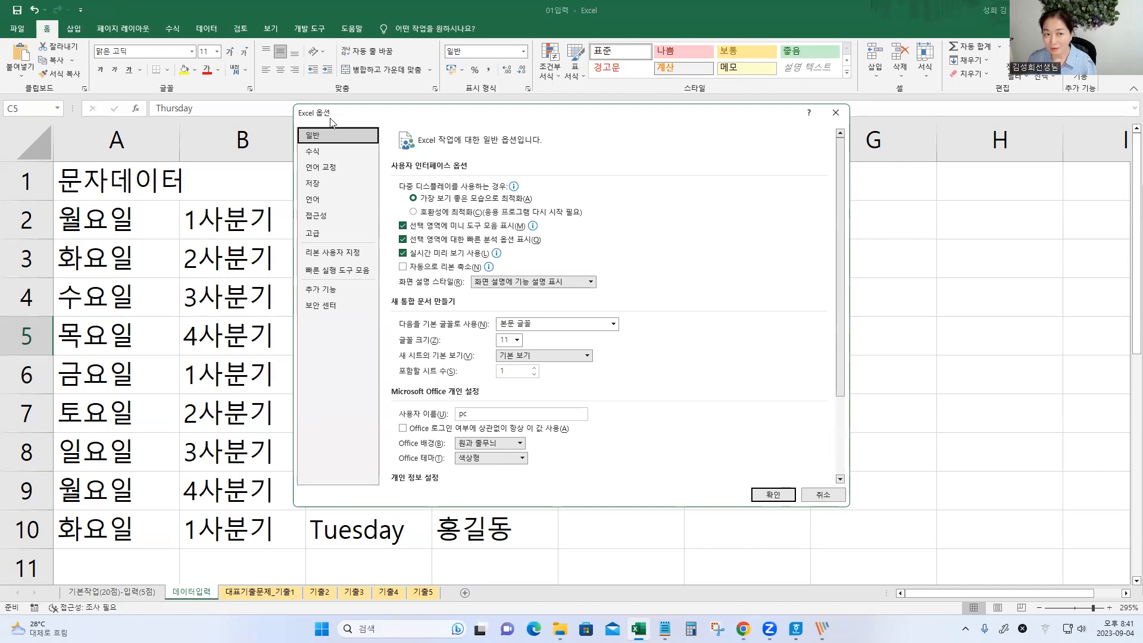
pyautogui.moveTo(440, 107); pyautogui.dragTo(414, 82)
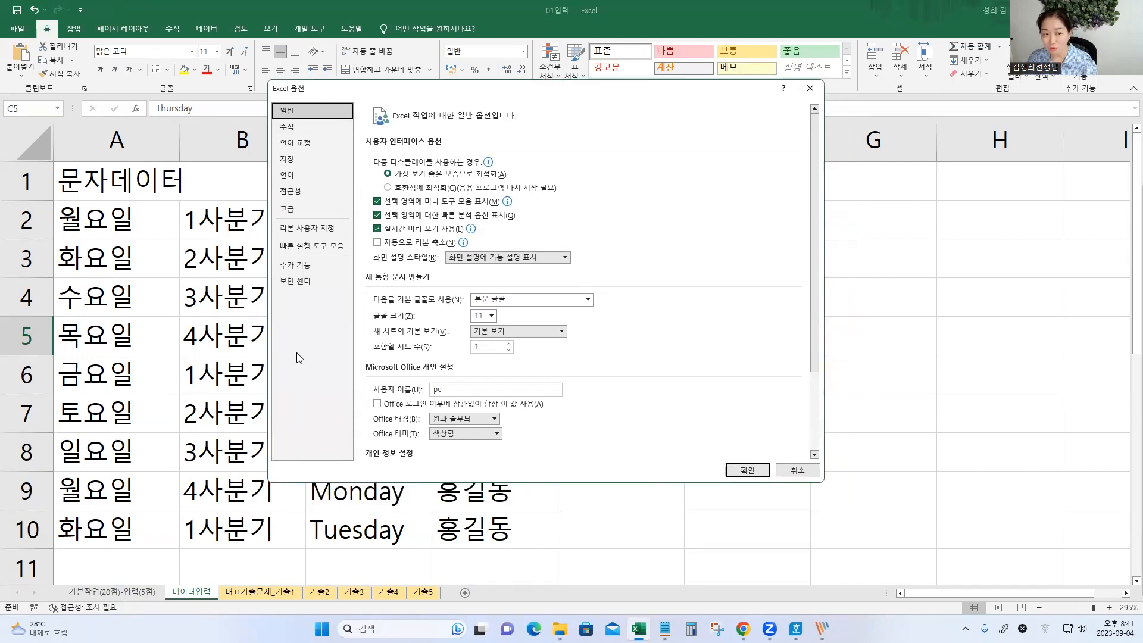
pyautogui.click(294, 211)
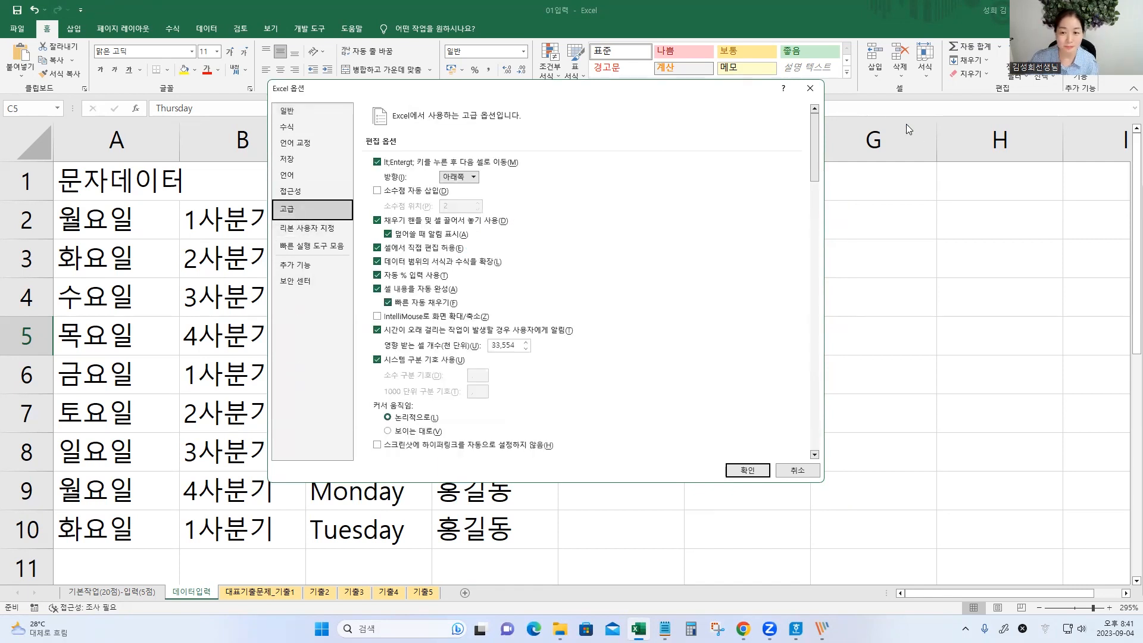
pyautogui.moveTo(816, 174); pyautogui.dragTo(861, 450)
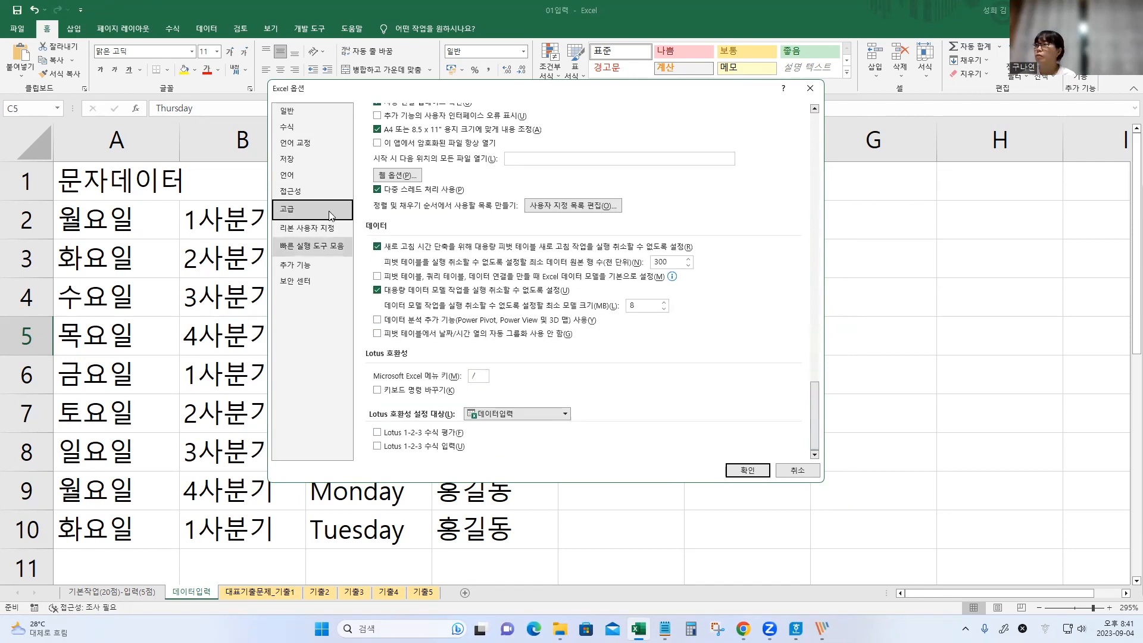
pyautogui.click(291, 175)
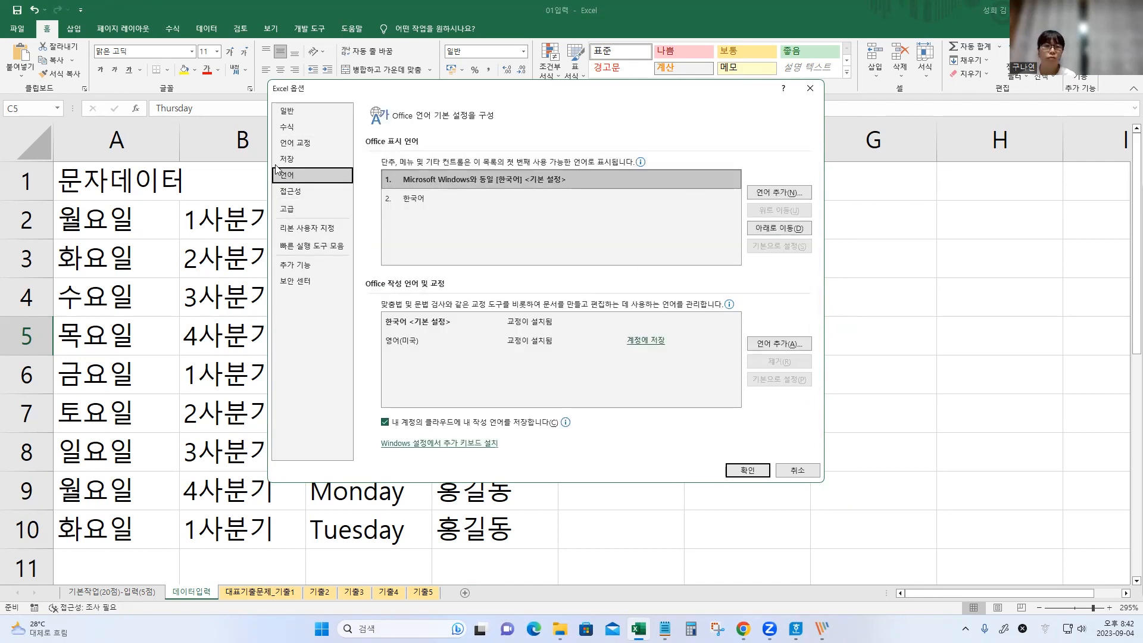
pyautogui.click(297, 111)
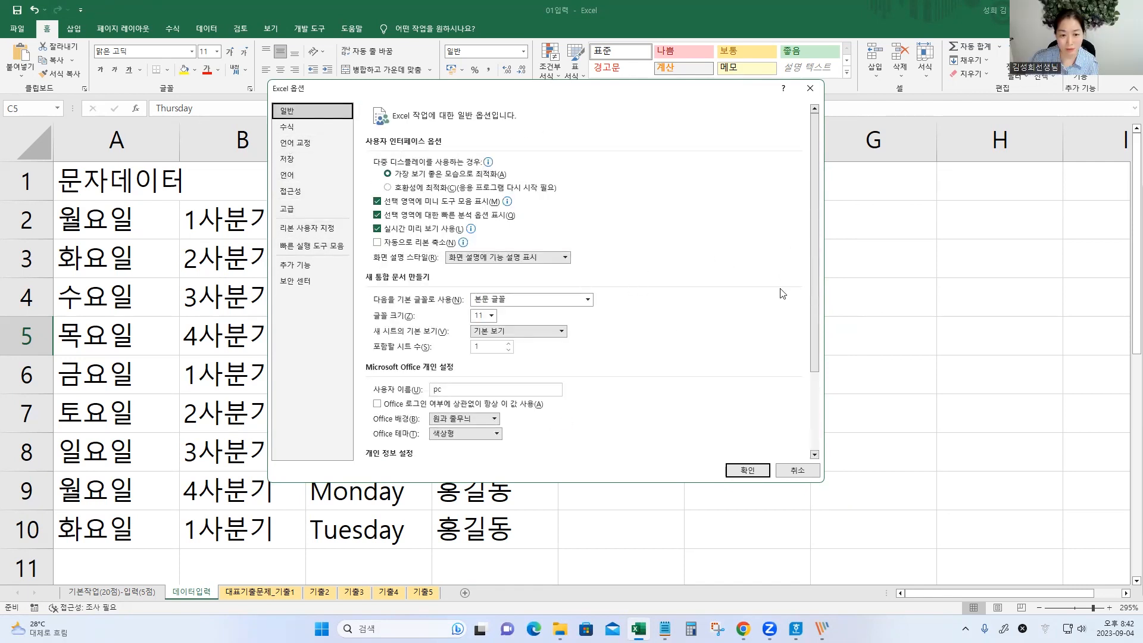
pyautogui.moveTo(815, 231); pyautogui.dragTo(810, 390)
pyautogui.click(307, 228)
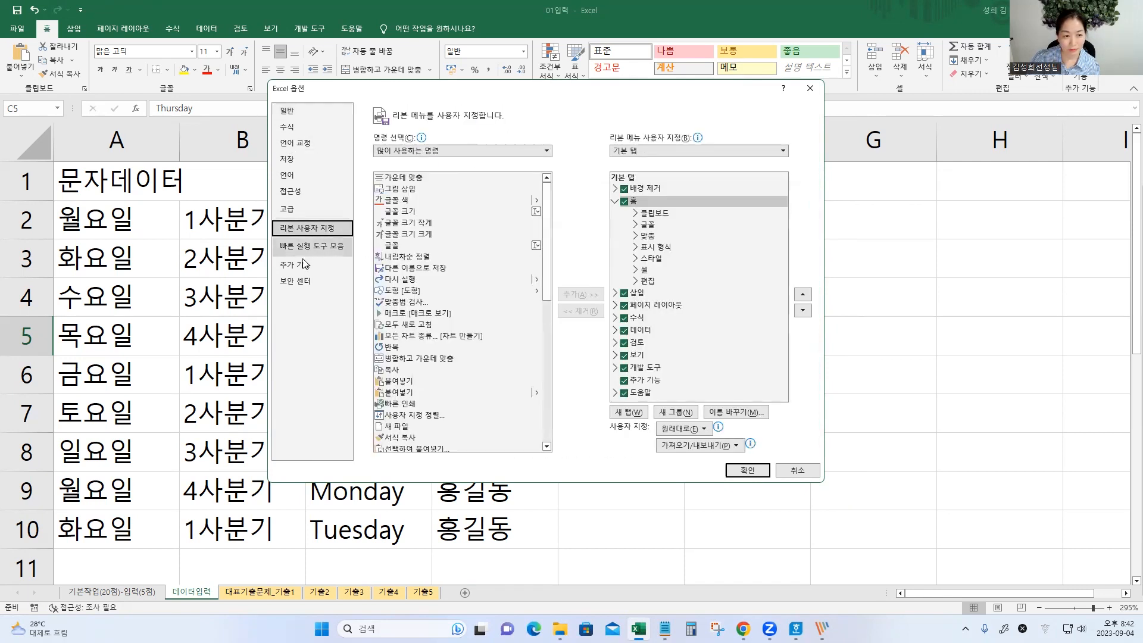
pyautogui.click(311, 246)
pyautogui.click(288, 209)
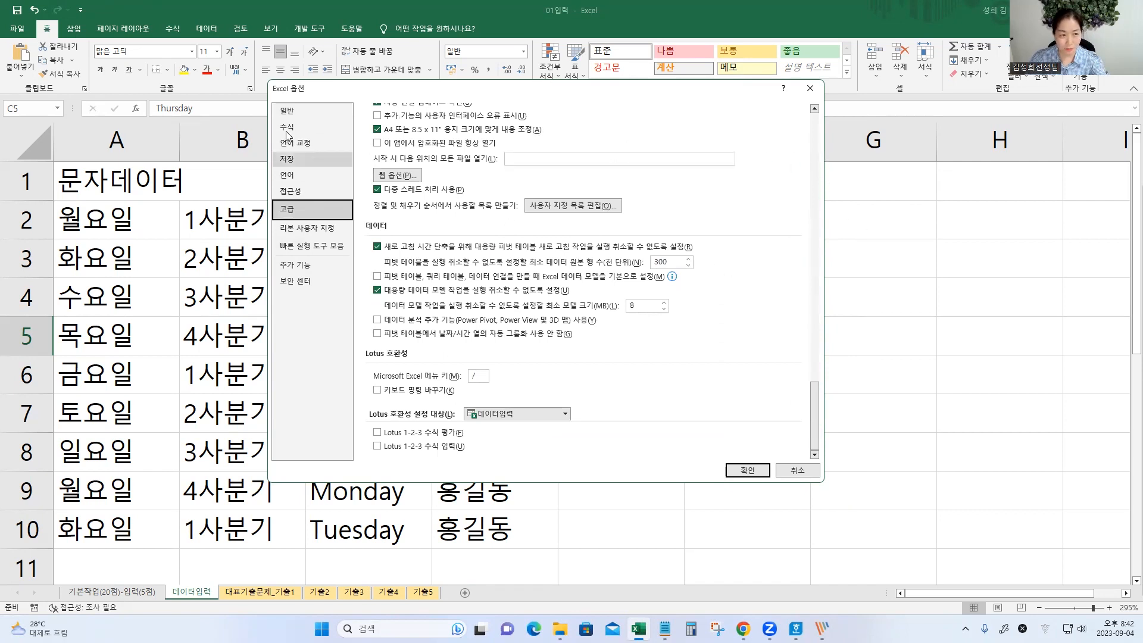
# Step: Open the custom lists editor (사용자 지정 목록) for sort and fill sequences from the advanced settings
pyautogui.moveTo(266, 97); pyautogui.dragTo(322, 89)
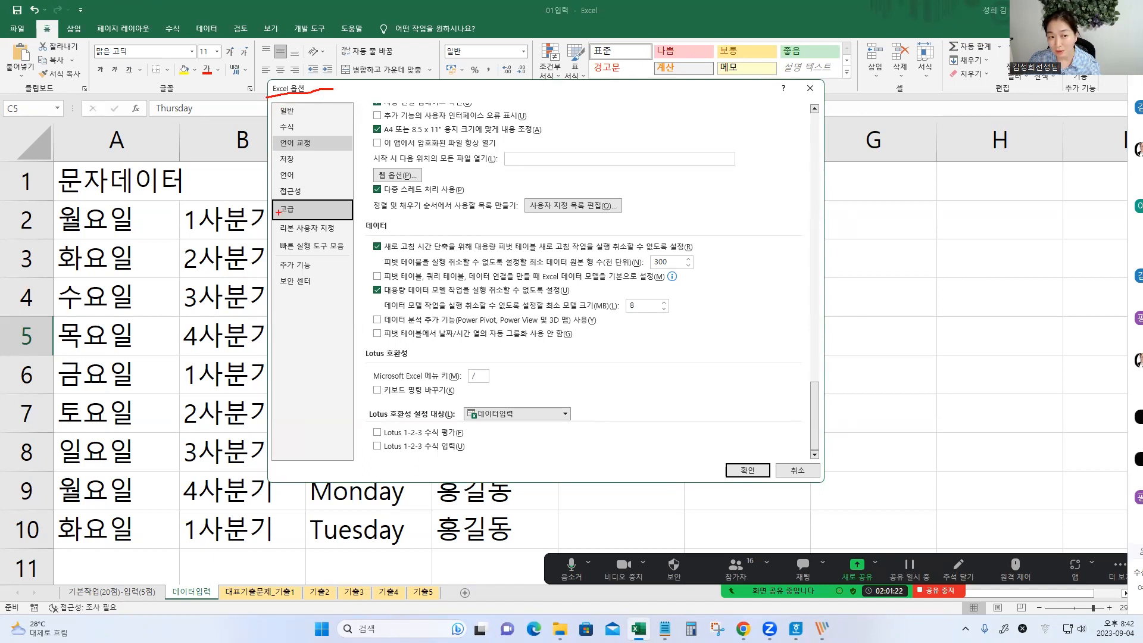
pyautogui.moveTo(274, 201); pyautogui.dragTo(332, 218)
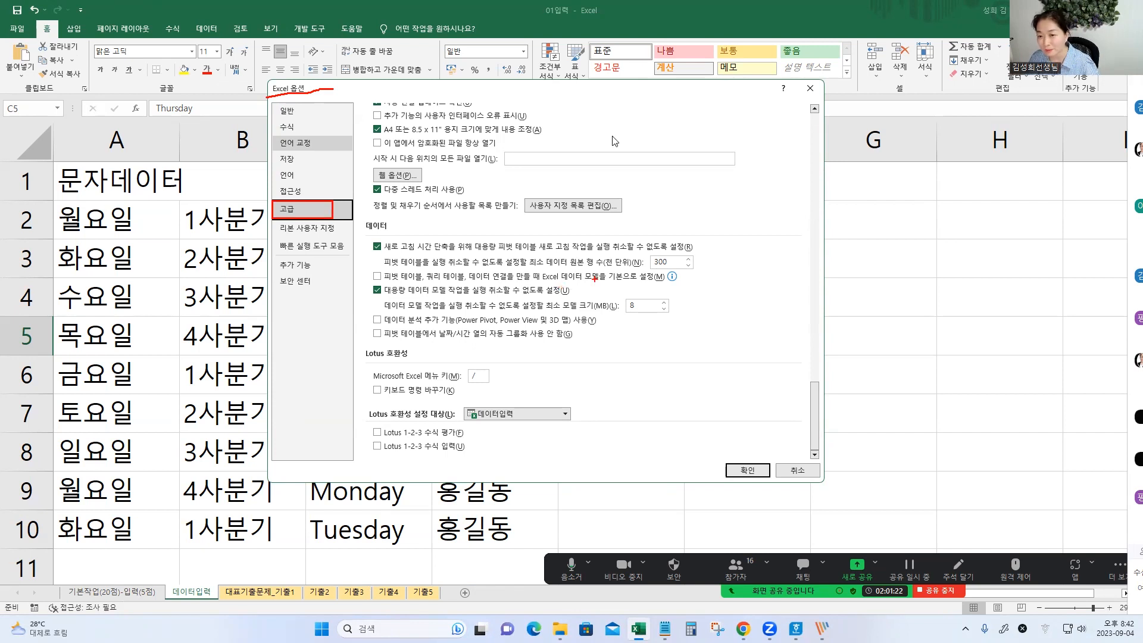
pyautogui.moveTo(814, 432)
pyautogui.mouseDown()
pyautogui.moveTo(830, 113)
pyautogui.moveTo(824, 452)
pyautogui.mouseUp()
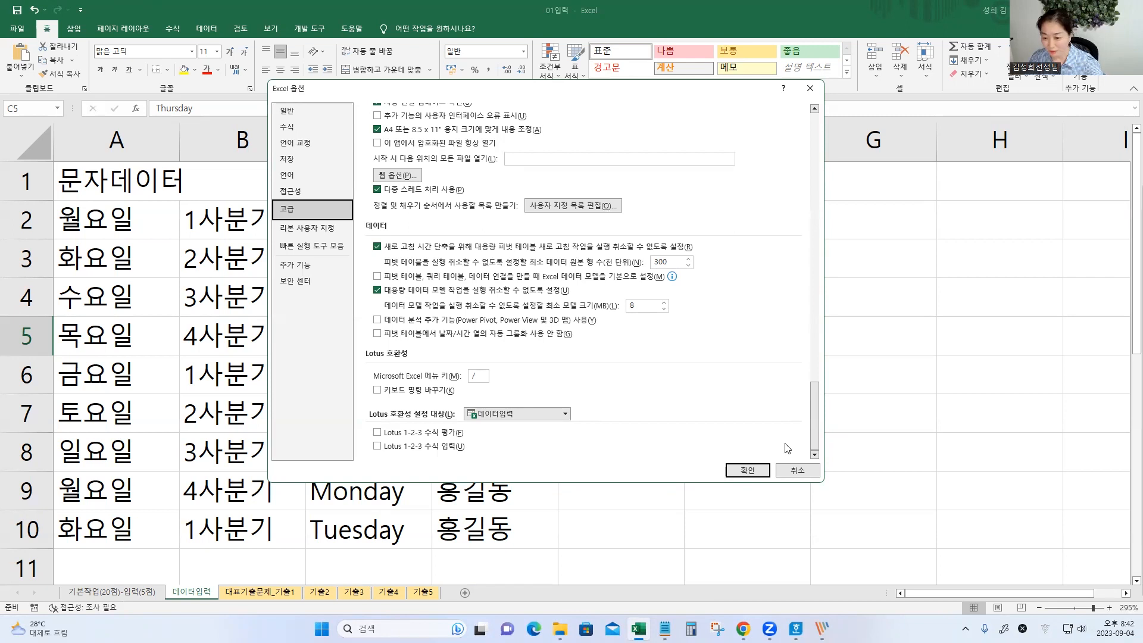
pyautogui.moveTo(816, 399); pyautogui.dragTo(826, 434)
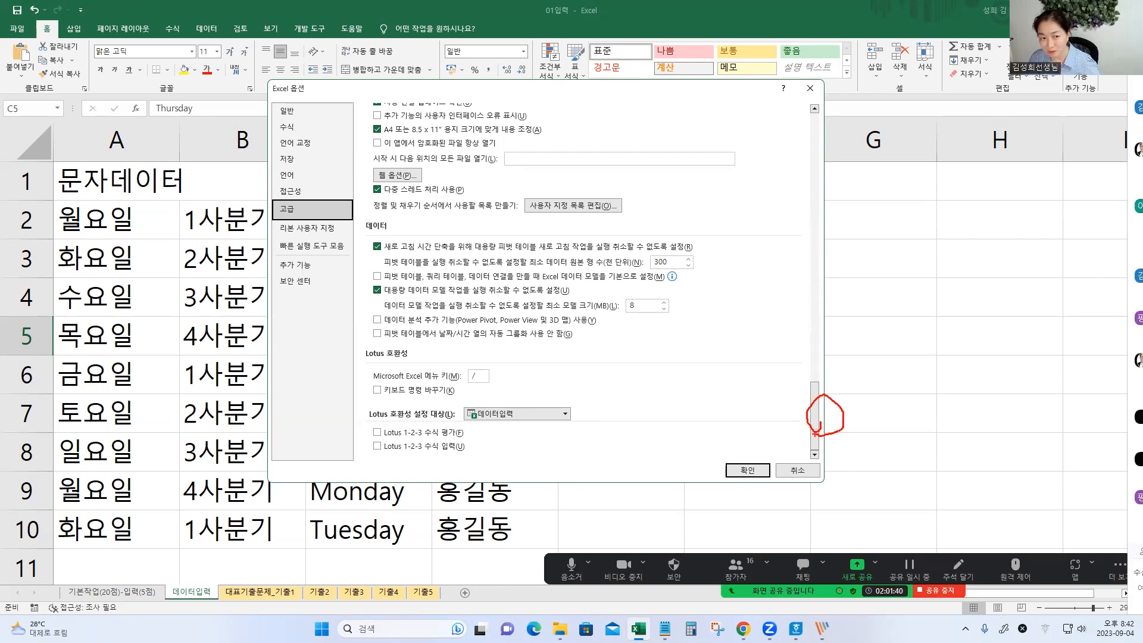
pyautogui.moveTo(518, 193)
pyautogui.mouseDown()
pyautogui.moveTo(598, 222)
pyautogui.moveTo(630, 219)
pyautogui.mouseUp()
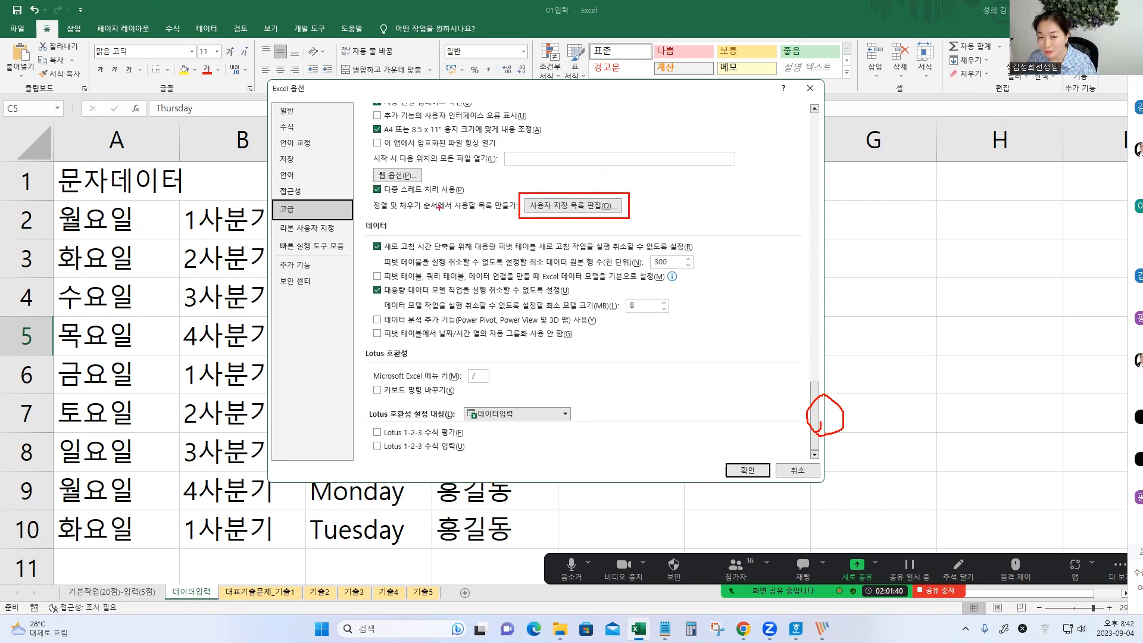
pyautogui.moveTo(373, 212); pyautogui.dragTo(517, 212)
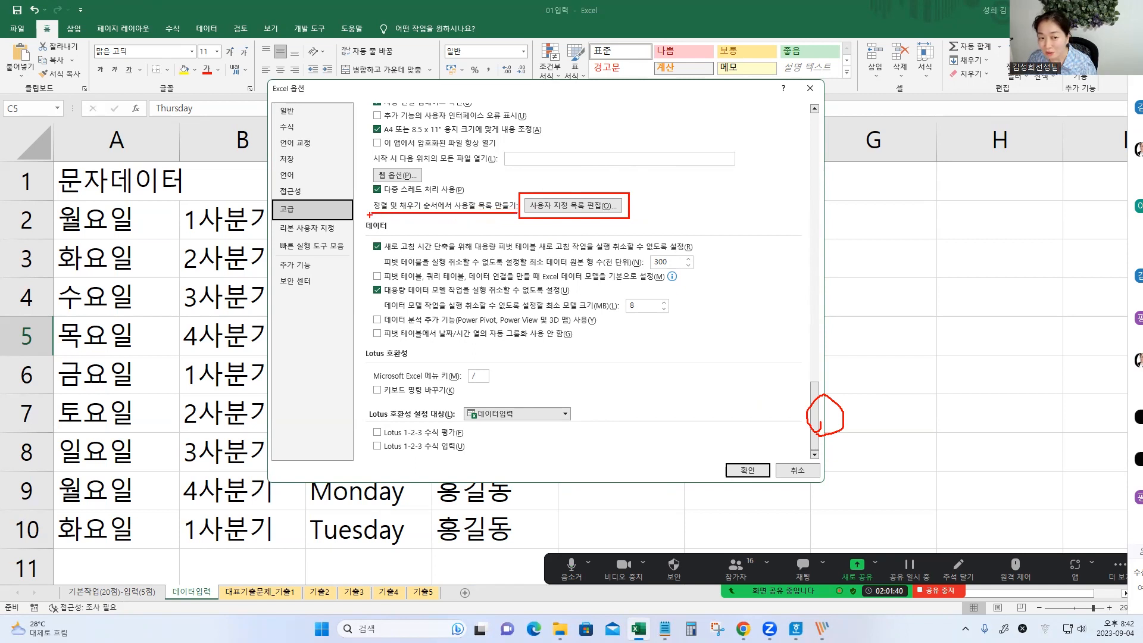
pyautogui.moveTo(398, 210); pyautogui.dragTo(434, 210)
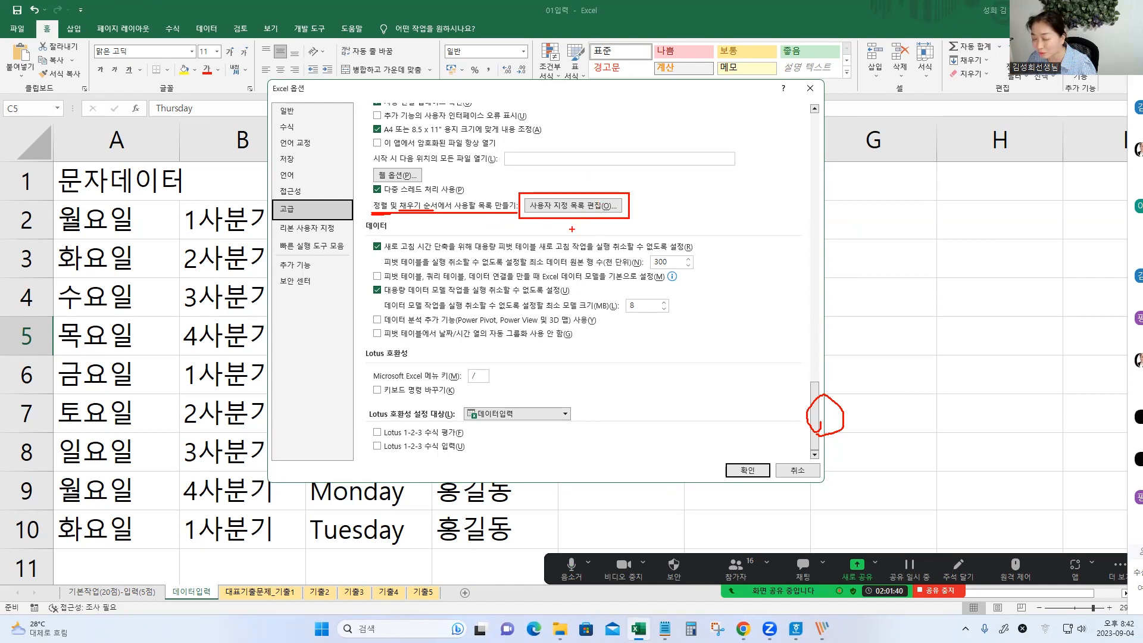
pyautogui.click(597, 208)
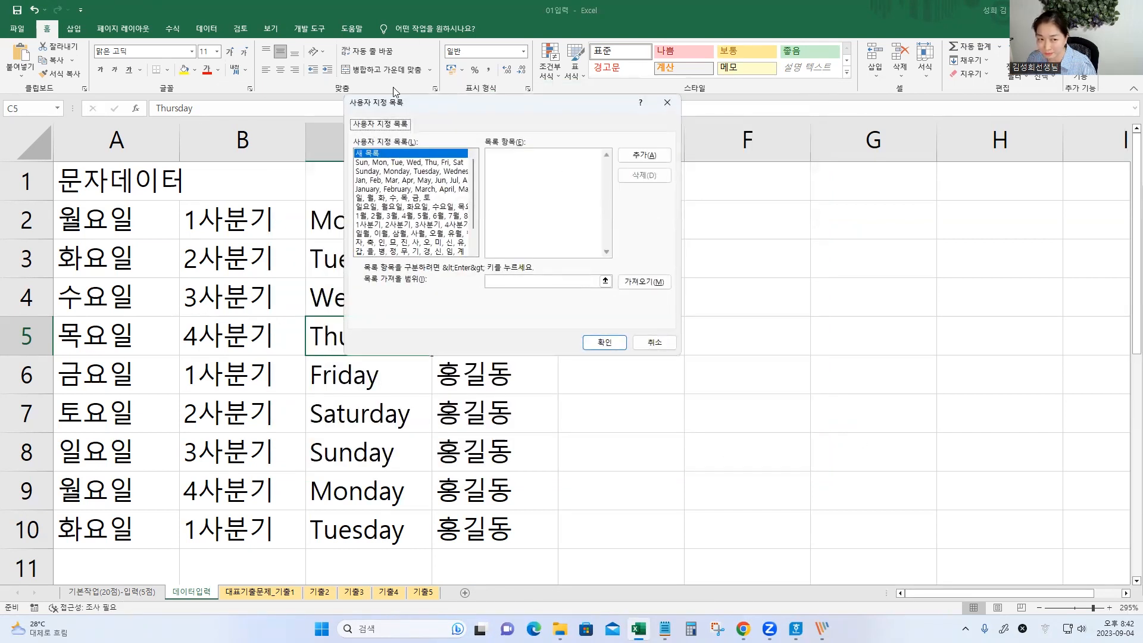
pyautogui.moveTo(402, 108); pyautogui.dragTo(493, 112)
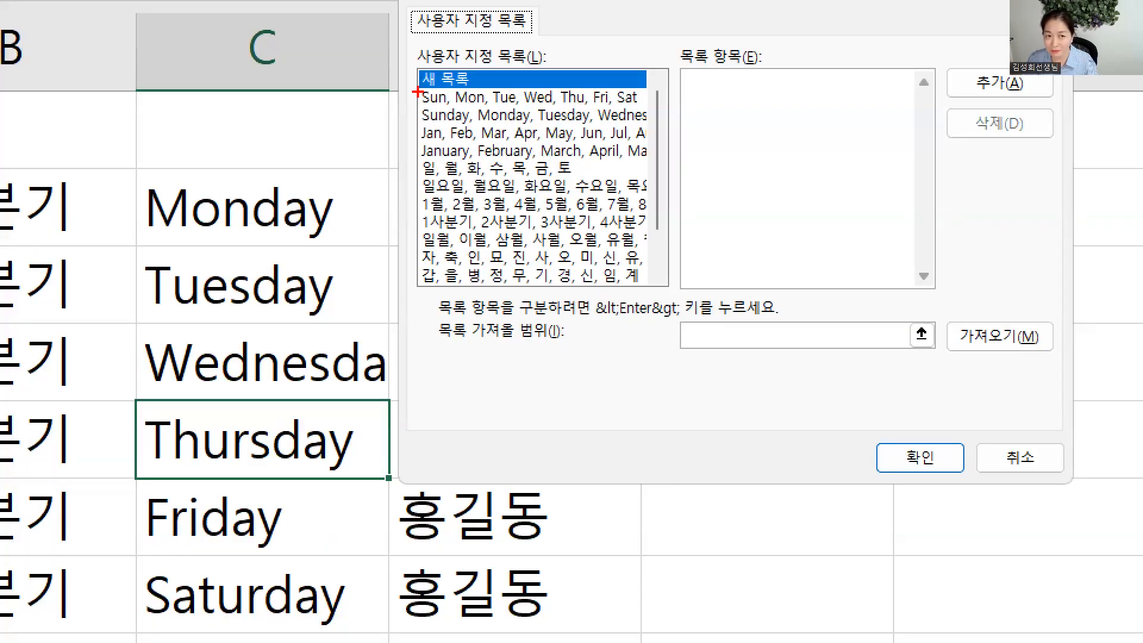
# Step: Examine the predefined weekday, month and quarter sequences among the custom lists
pyautogui.moveTo(419, 88)
pyautogui.mouseDown()
pyautogui.moveTo(596, 182)
pyautogui.moveTo(655, 264)
pyautogui.moveTo(651, 285)
pyautogui.mouseUp()
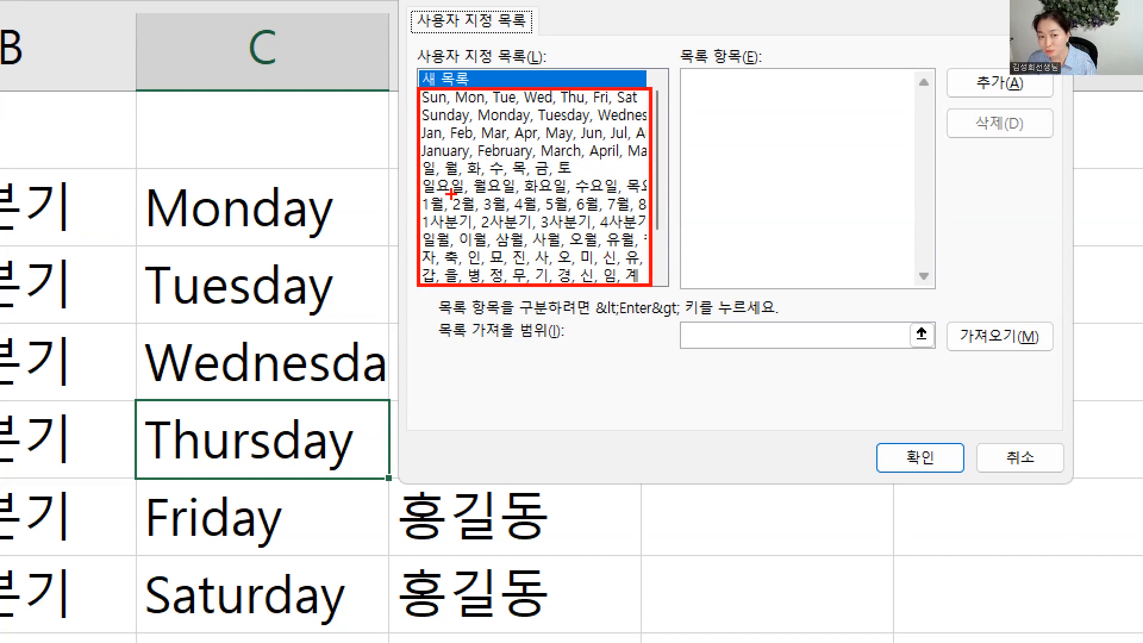
pyautogui.moveTo(517, 195)
pyautogui.mouseDown()
pyautogui.moveTo(479, 190)
pyautogui.moveTo(517, 189)
pyautogui.moveTo(450, 230)
pyautogui.moveTo(456, 212)
pyautogui.moveTo(470, 226)
pyautogui.mouseUp()
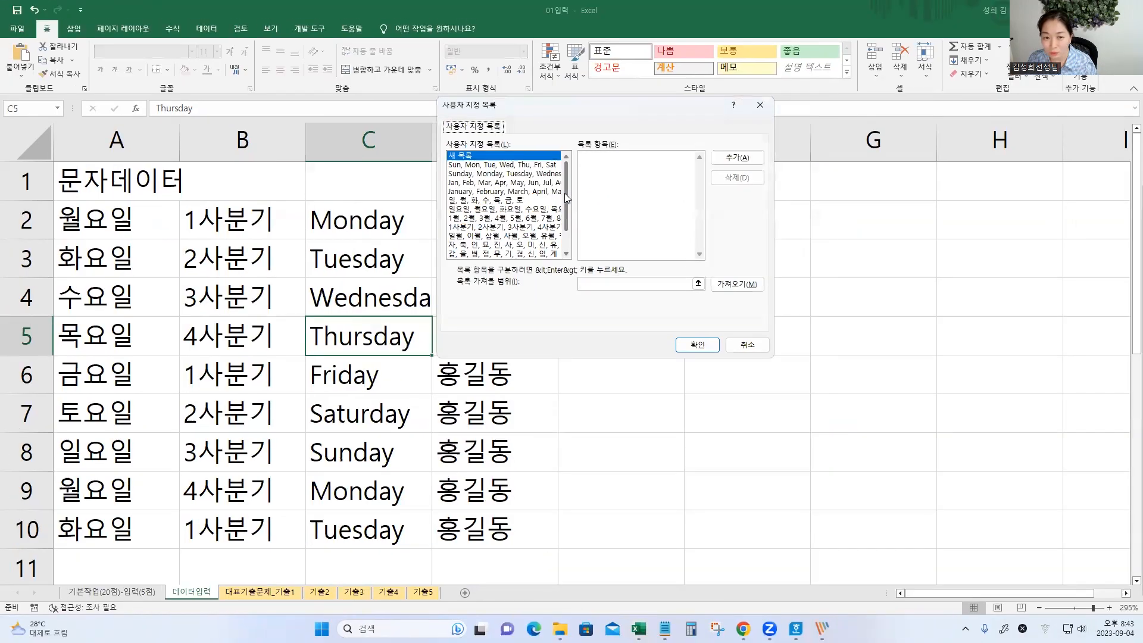
pyautogui.scroll(-1, 565, 224)
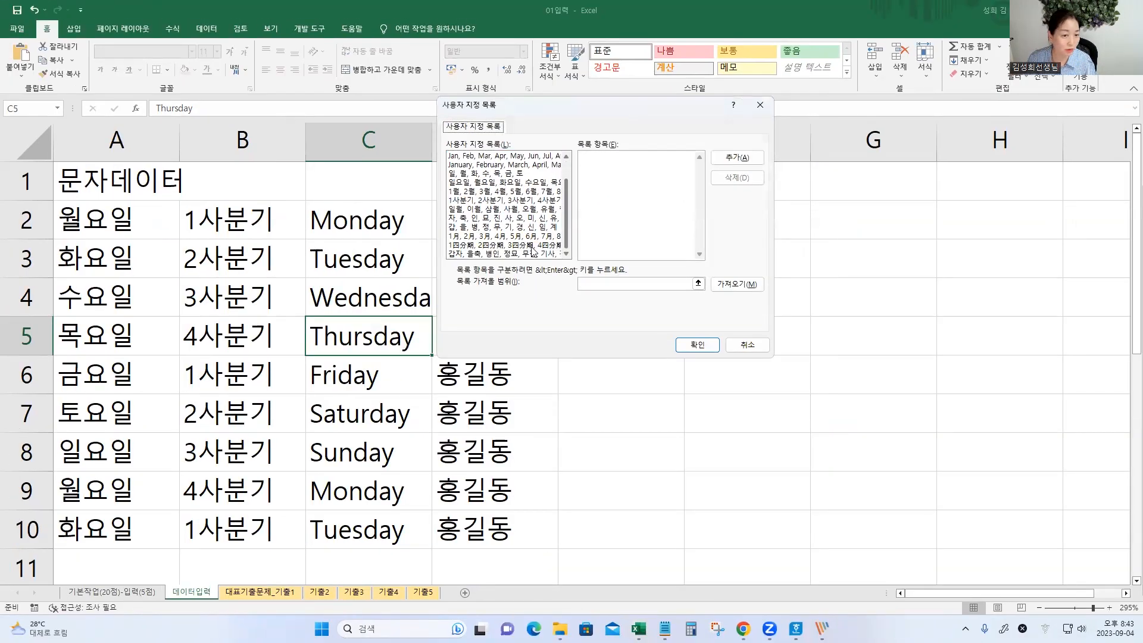
pyautogui.scroll(1, 521, 178)
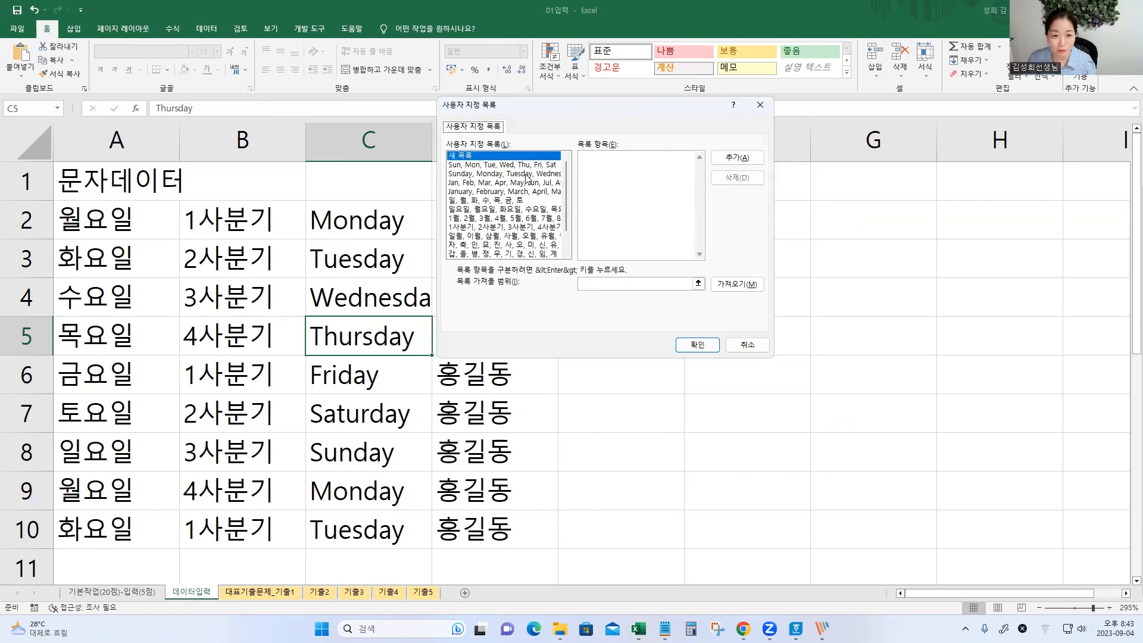
# Step: View the individual entries of the full-name English weekday list and the full-name Korean weekday list
pyautogui.click(496, 173)
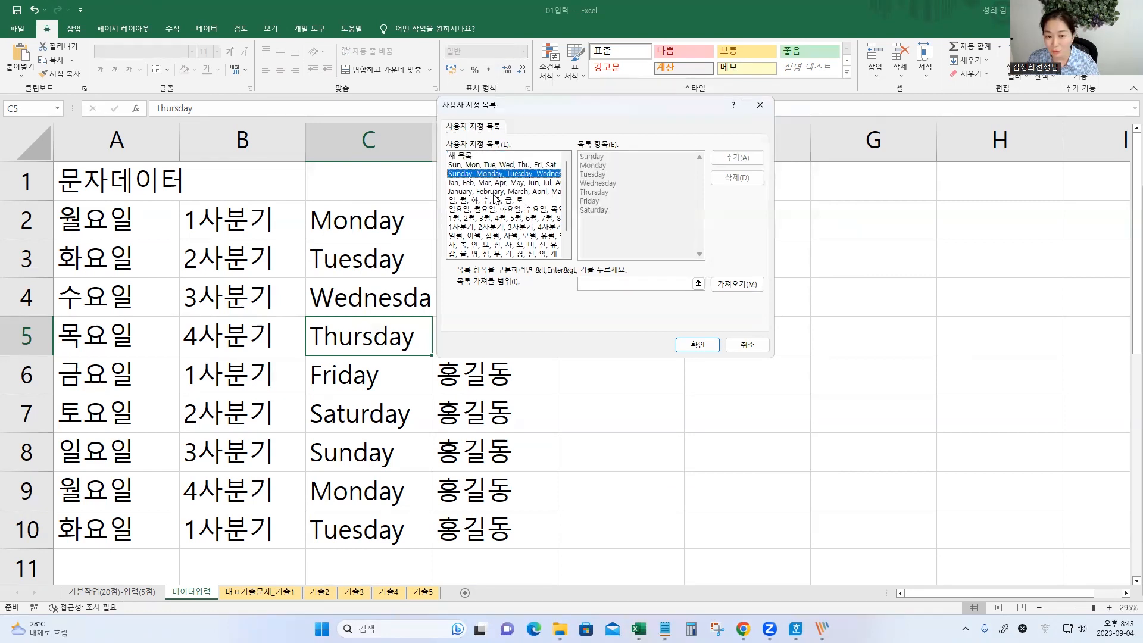
pyautogui.click(483, 210)
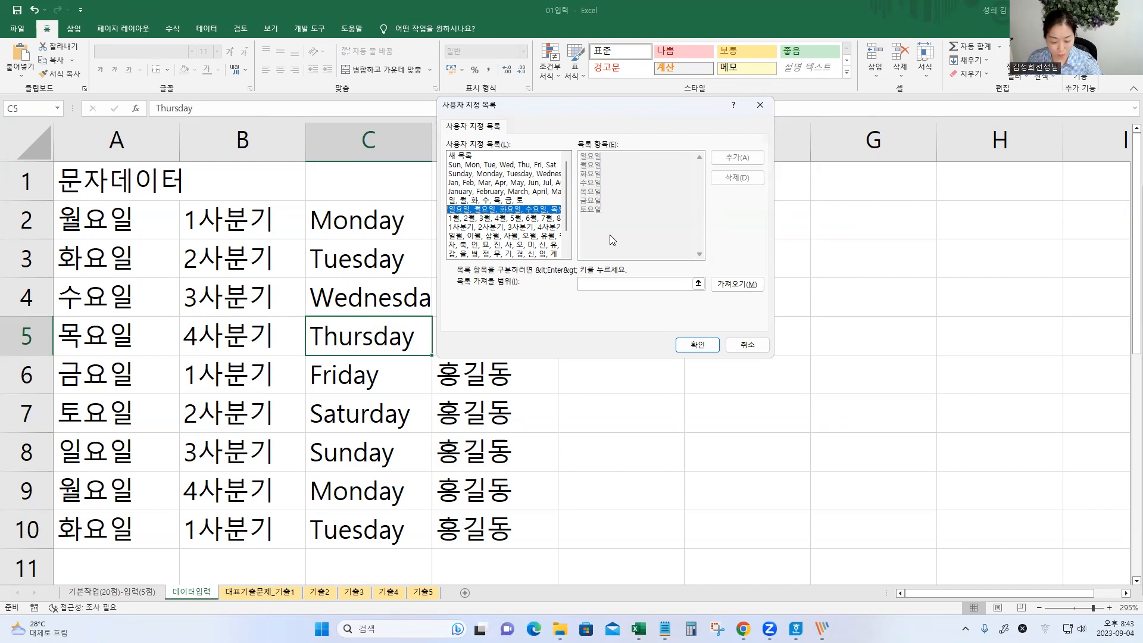
pyautogui.moveTo(617, 213)
pyautogui.mouseDown()
pyautogui.moveTo(575, 219)
pyautogui.moveTo(587, 141)
pyautogui.moveTo(616, 231)
pyautogui.moveTo(606, 239)
pyautogui.mouseUp()
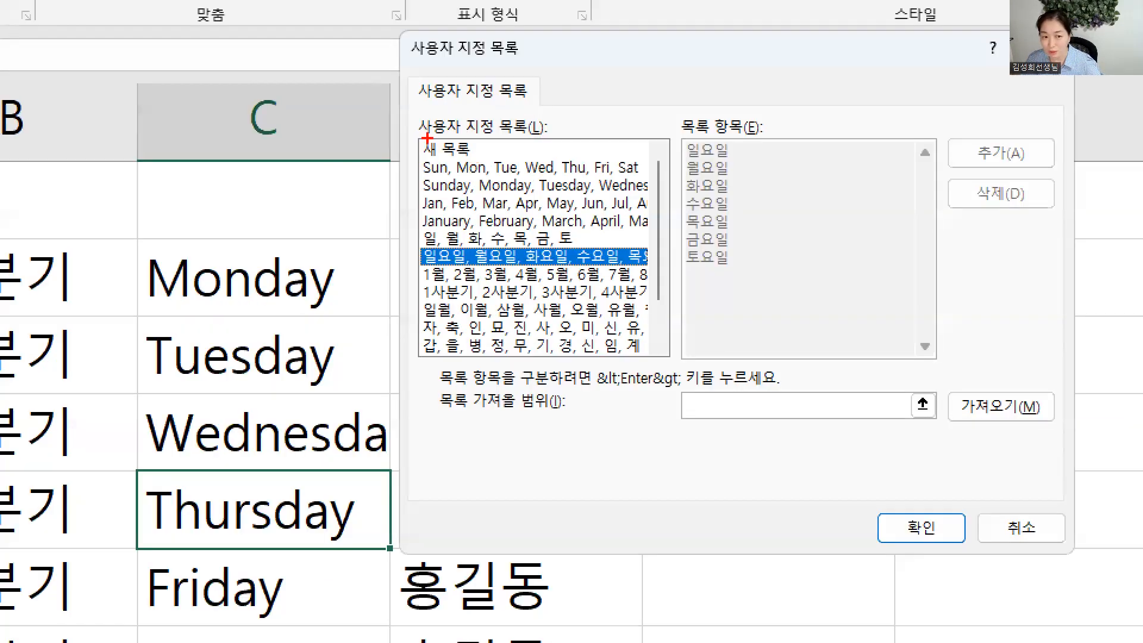
# Step: Start a new custom list (새 목록) with the entries 회장, 사장, 상무, 부장 and 과장, one per line
pyautogui.moveTo(447, 149); pyautogui.dragTo(474, 159)
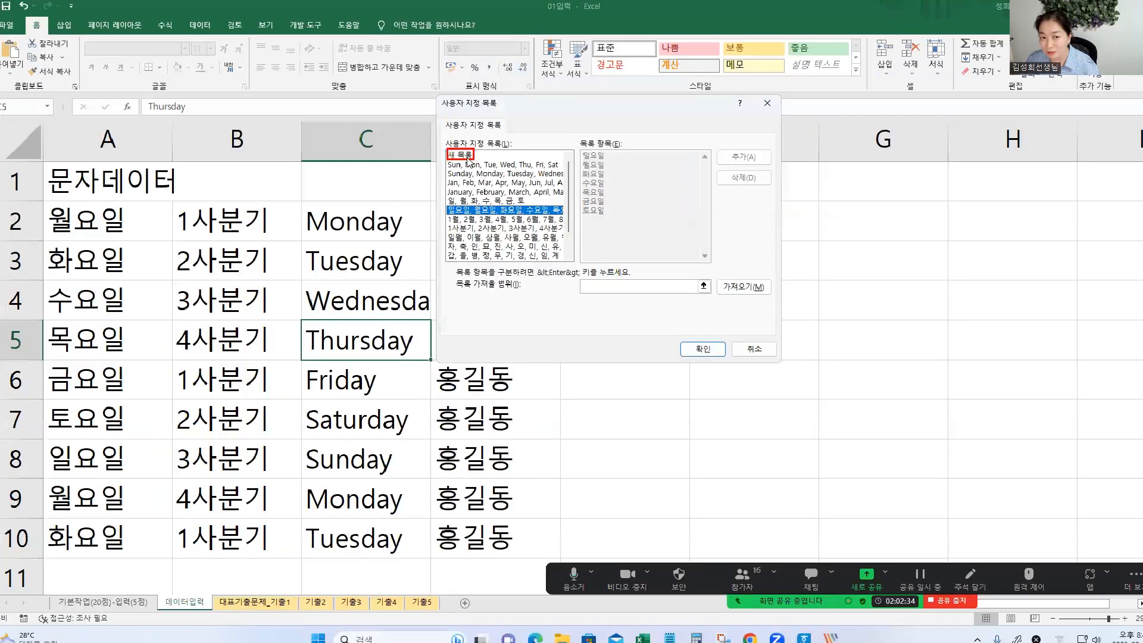
pyautogui.click(430, 151)
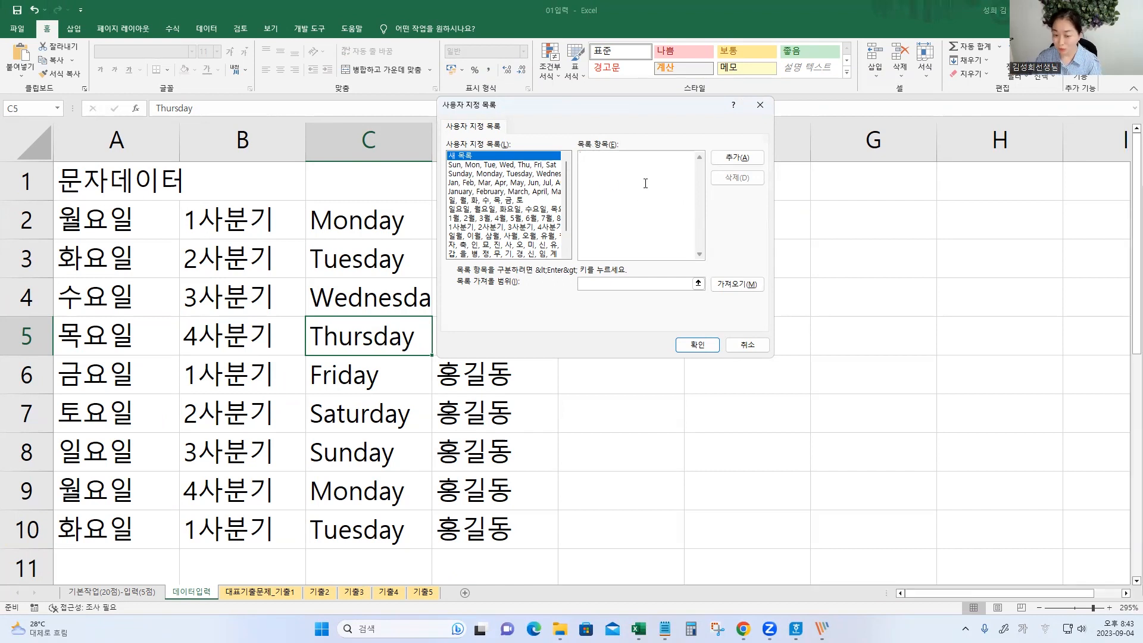
pyautogui.write('회자')
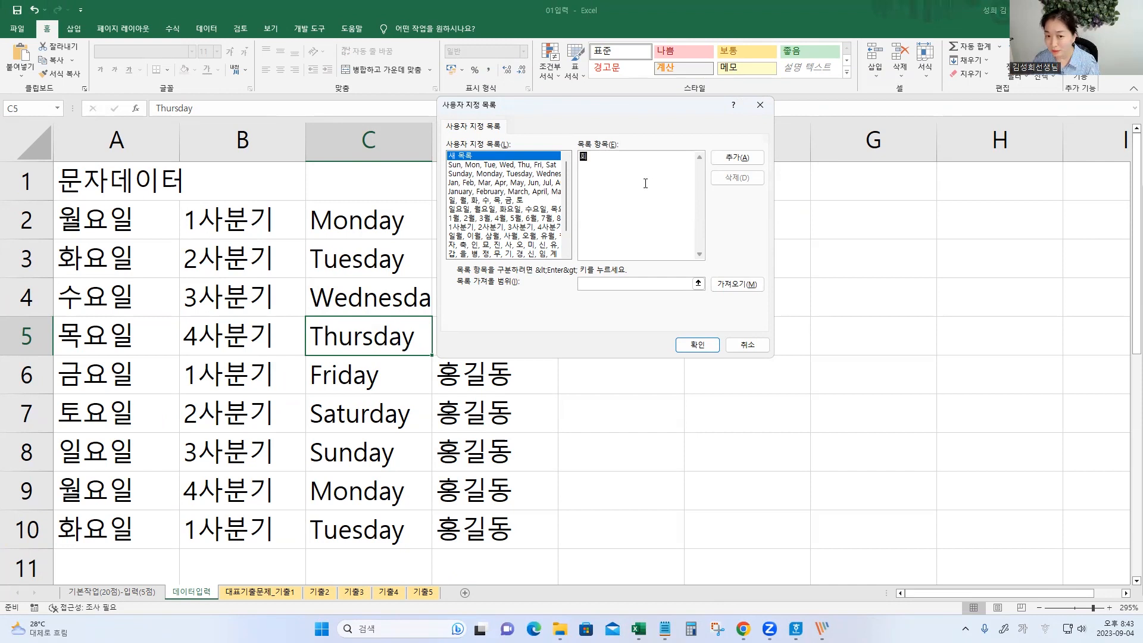
pyautogui.press('Return')
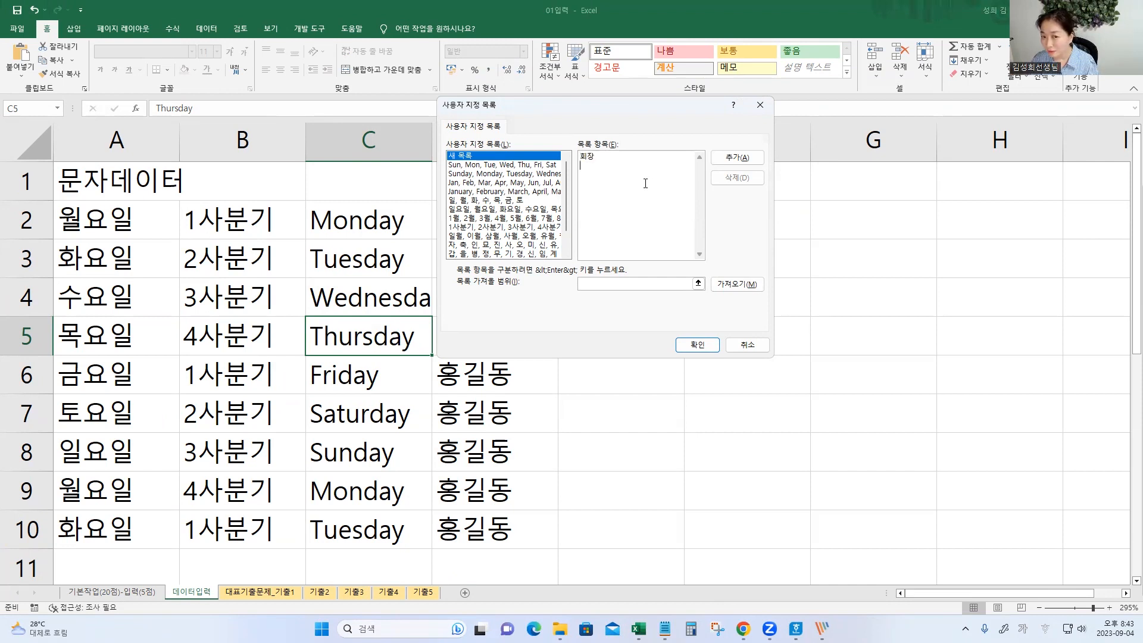
pyautogui.write('사장 ')
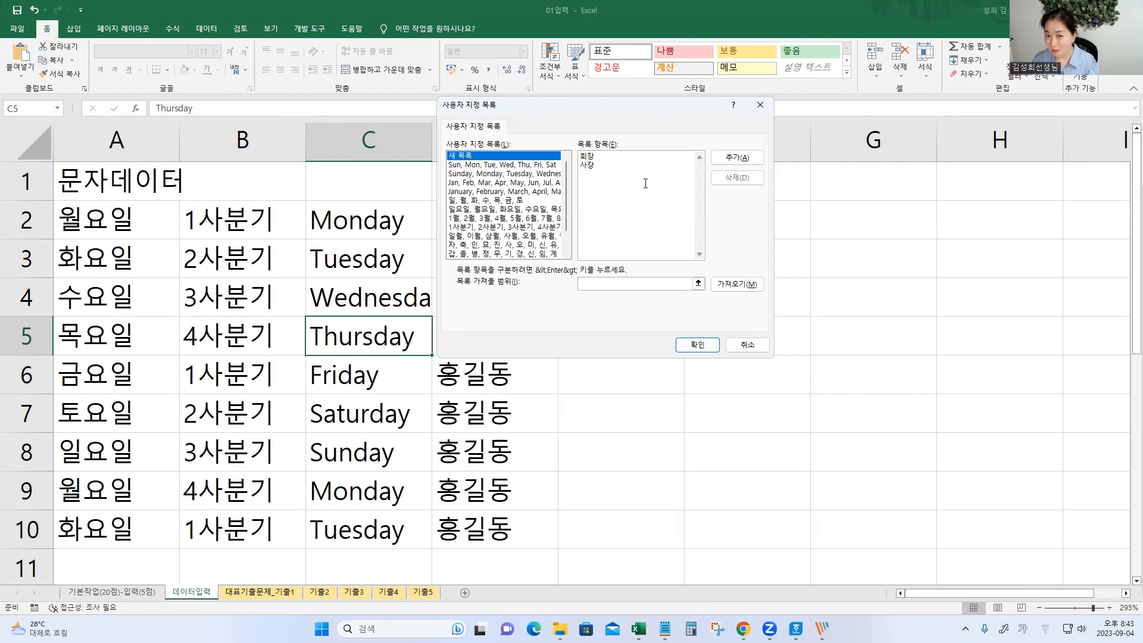
pyautogui.write('상무 ')
pyautogui.write('부장 ')
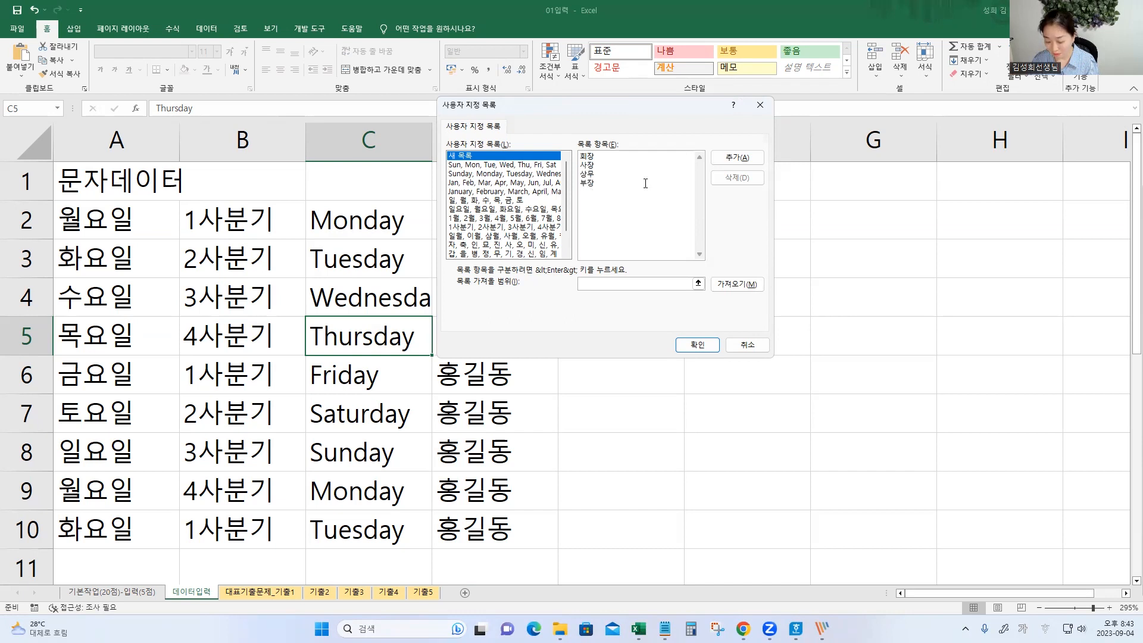
pyautogui.write('과장 ')
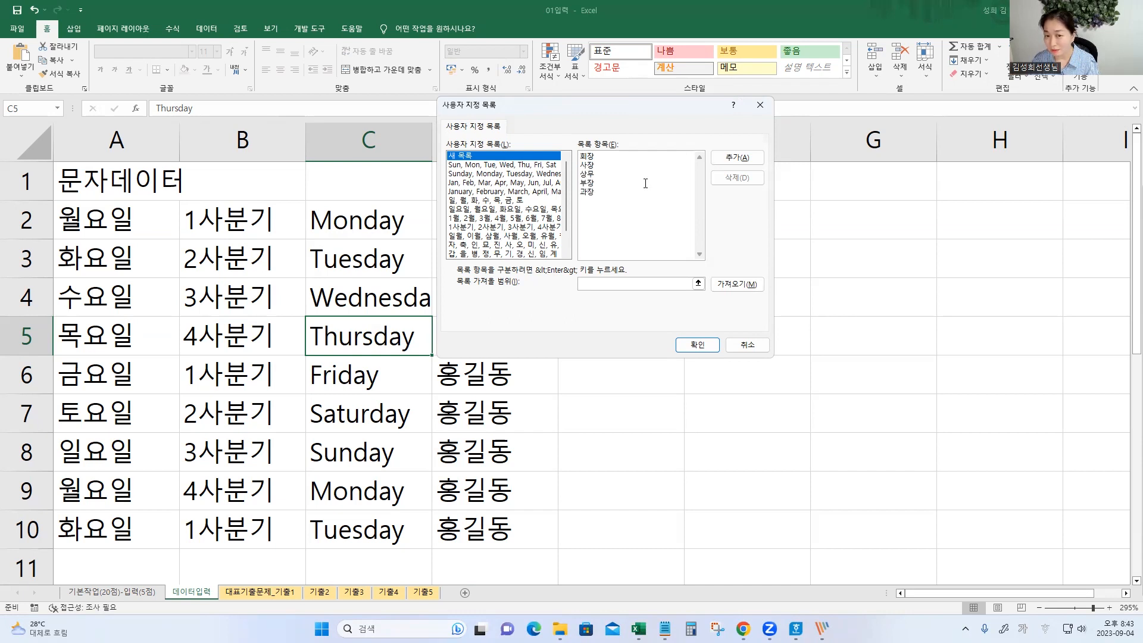
# Step: Append 대리 and 사원 on separate lines as the last two entries of the new custom list
pyautogui.write('대리')
pyautogui.press('Return')
pyautogui.write('사으ㅏ')
pyautogui.press('BackSpace')
pyautogui.press('BackSpace')
pyautogui.press('BackSpace')
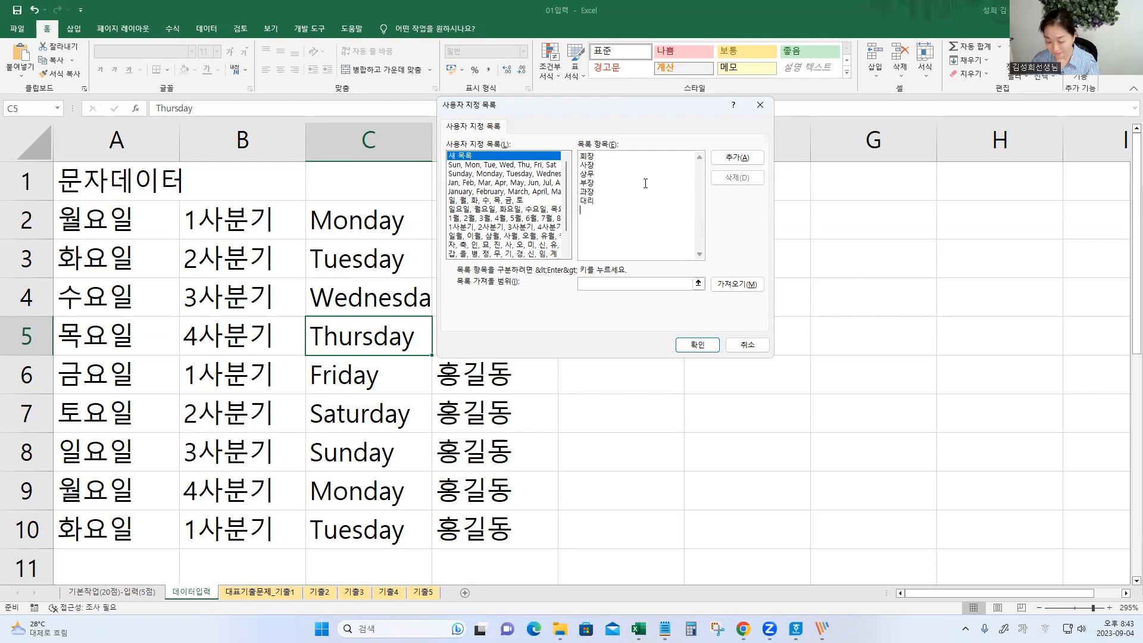
pyautogui.write('사원')
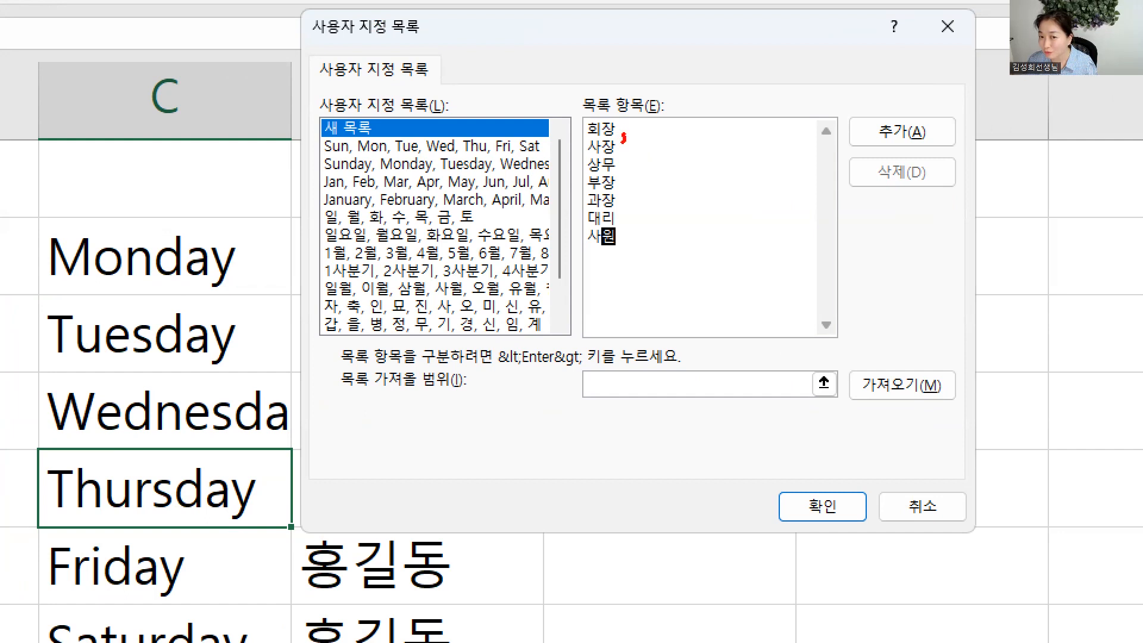
pyautogui.moveTo(635, 138); pyautogui.dragTo(656, 142)
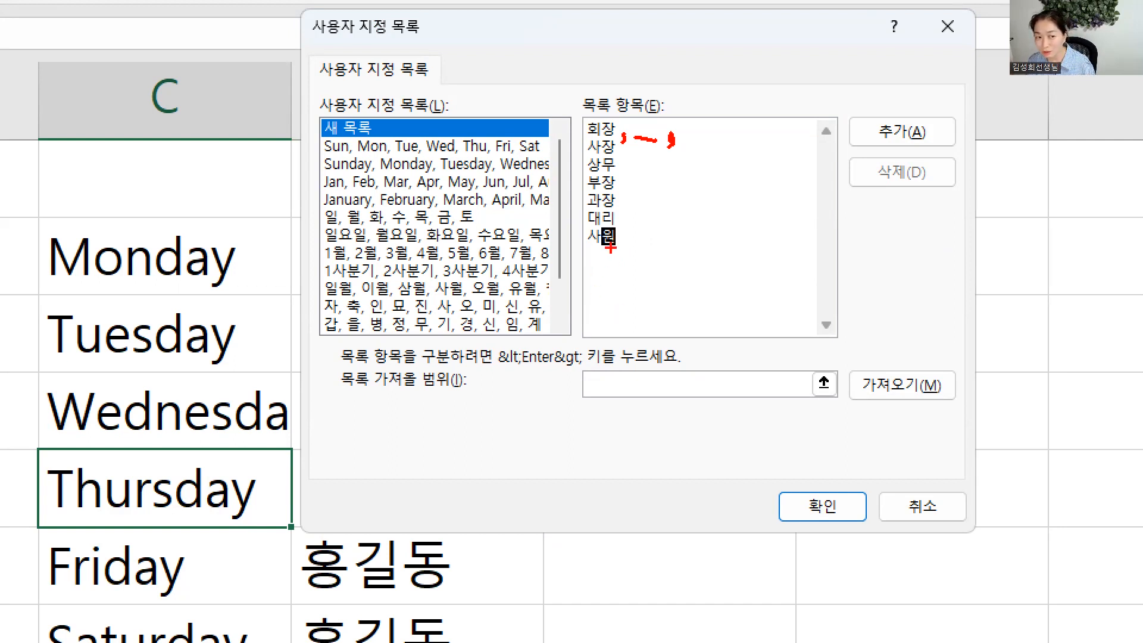
pyautogui.moveTo(361, 40); pyautogui.dragTo(425, 42)
pyautogui.moveTo(942, 145)
pyautogui.mouseDown()
pyautogui.moveTo(864, 132)
pyautogui.moveTo(936, 157)
pyautogui.mouseUp()
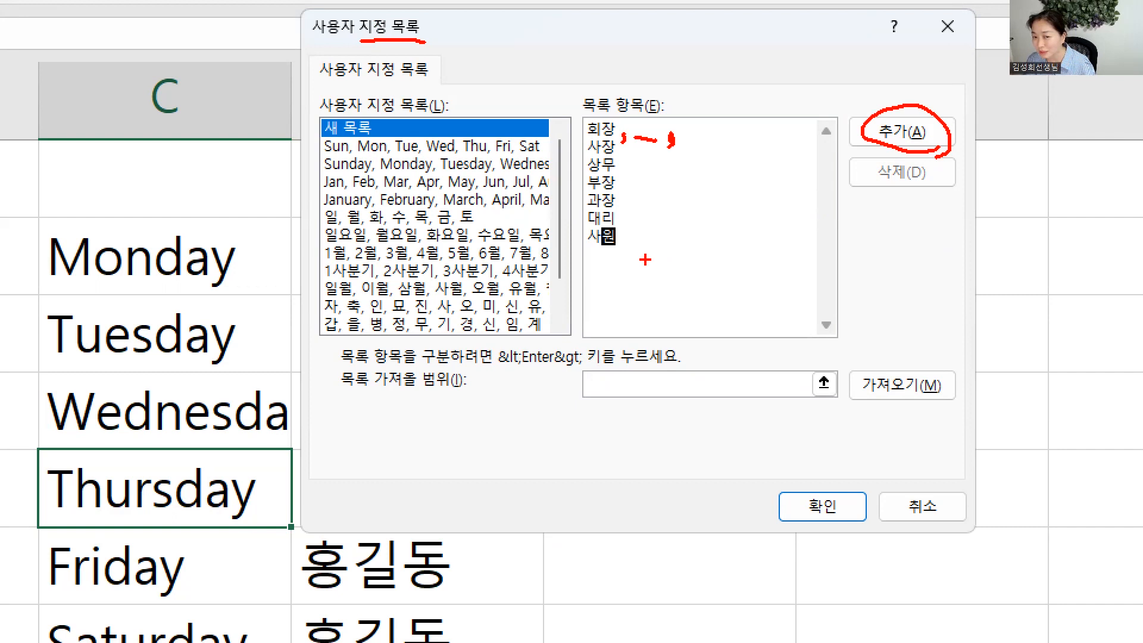
pyautogui.moveTo(623, 128)
pyautogui.mouseDown()
pyautogui.moveTo(637, 200)
pyautogui.moveTo(619, 249)
pyautogui.mouseUp()
pyautogui.moveTo(613, 242); pyautogui.dragTo(625, 241)
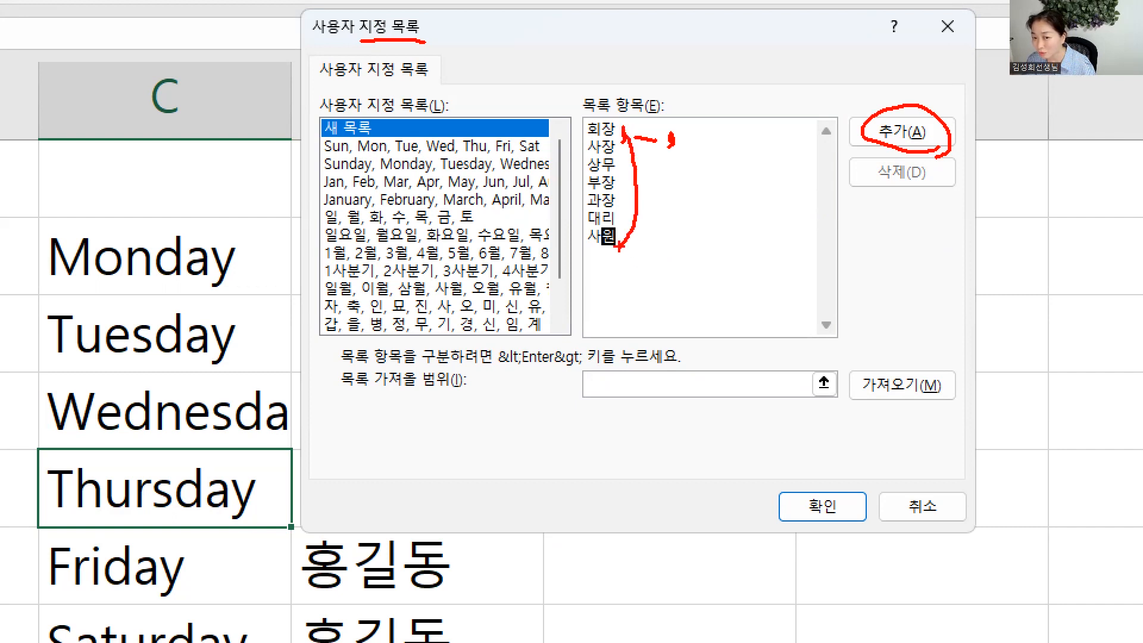
pyautogui.press('Escape')
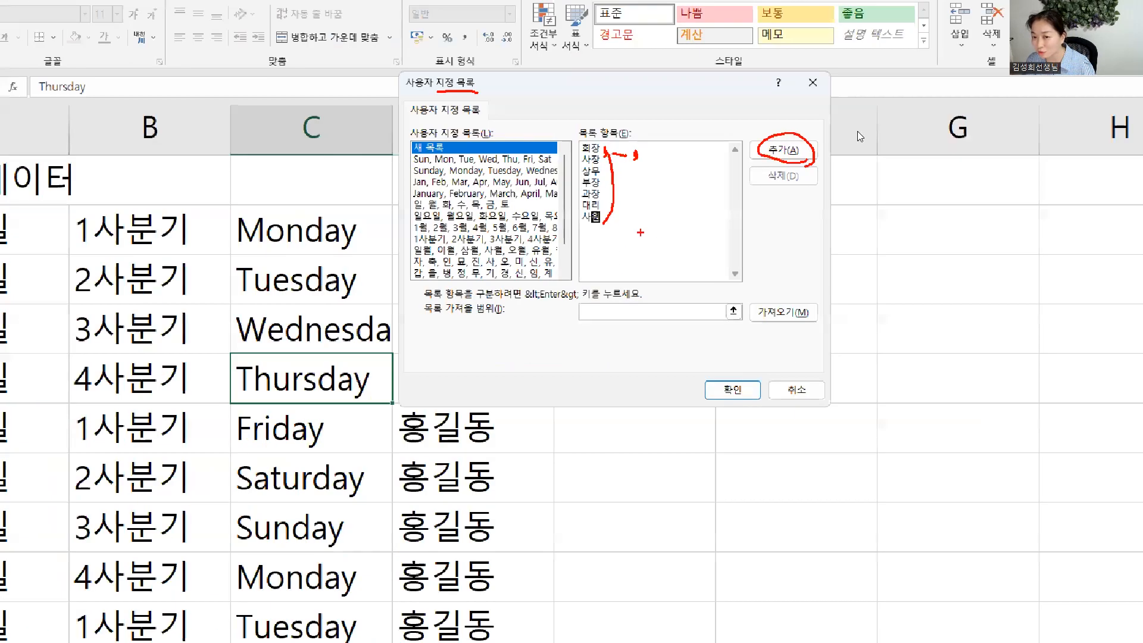
# Step: Add the job-title list to the custom lists and confirm both the list editor and the Excel options
pyautogui.click(739, 157)
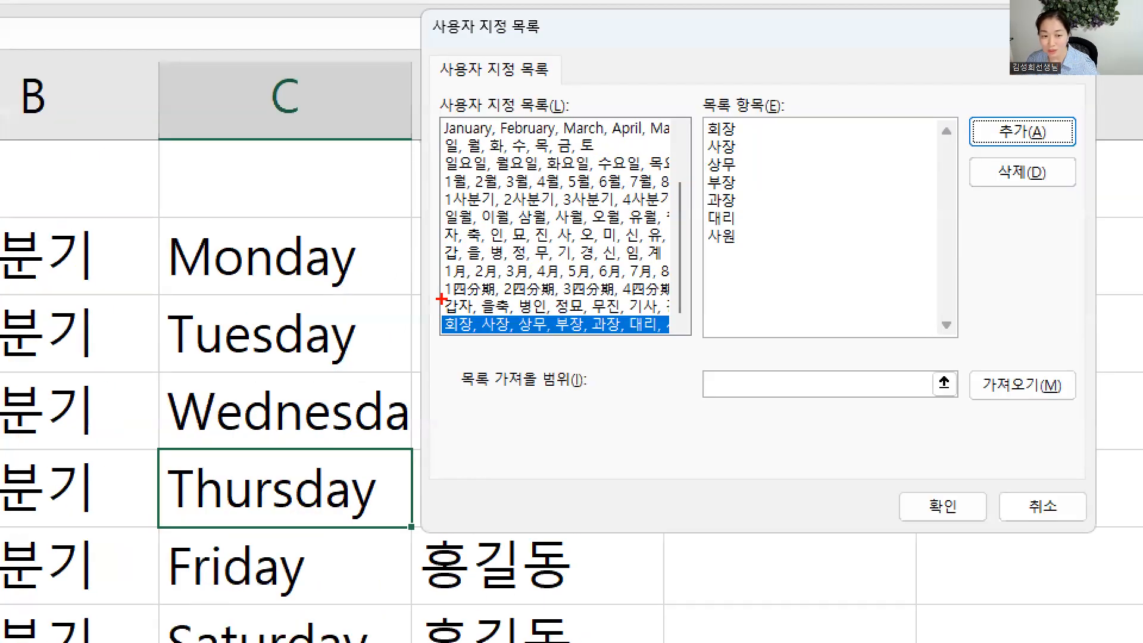
pyautogui.moveTo(457, 256)
pyautogui.mouseDown()
pyautogui.moveTo(456, 267)
pyautogui.moveTo(591, 289)
pyautogui.mouseUp()
pyautogui.moveTo(572, 343); pyautogui.dragTo(671, 341)
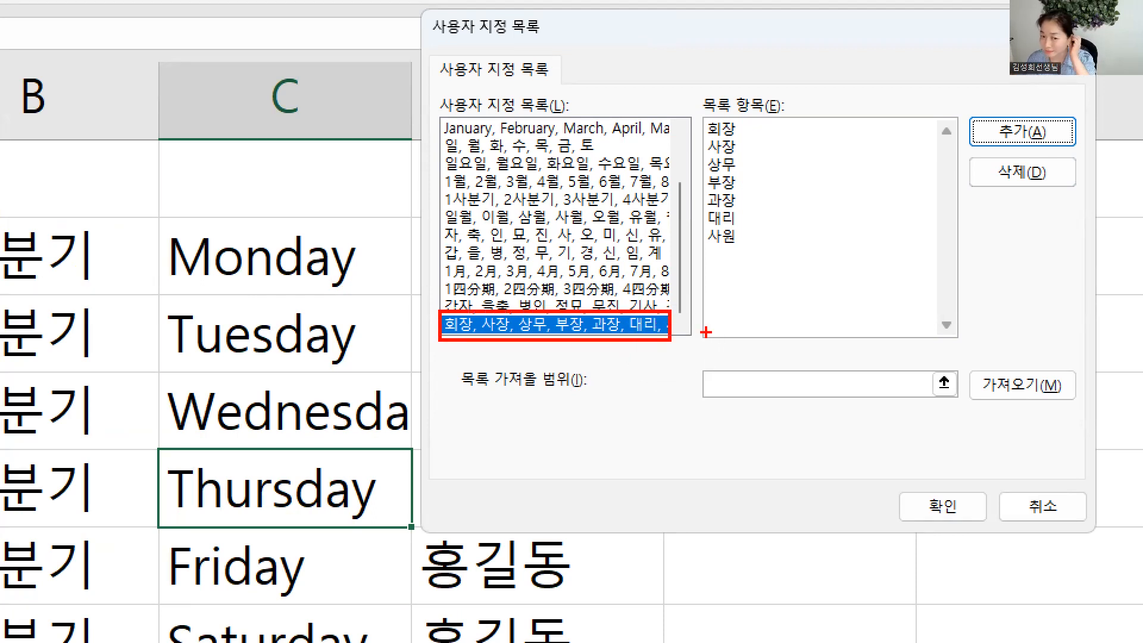
pyautogui.moveTo(677, 331); pyautogui.dragTo(780, 361)
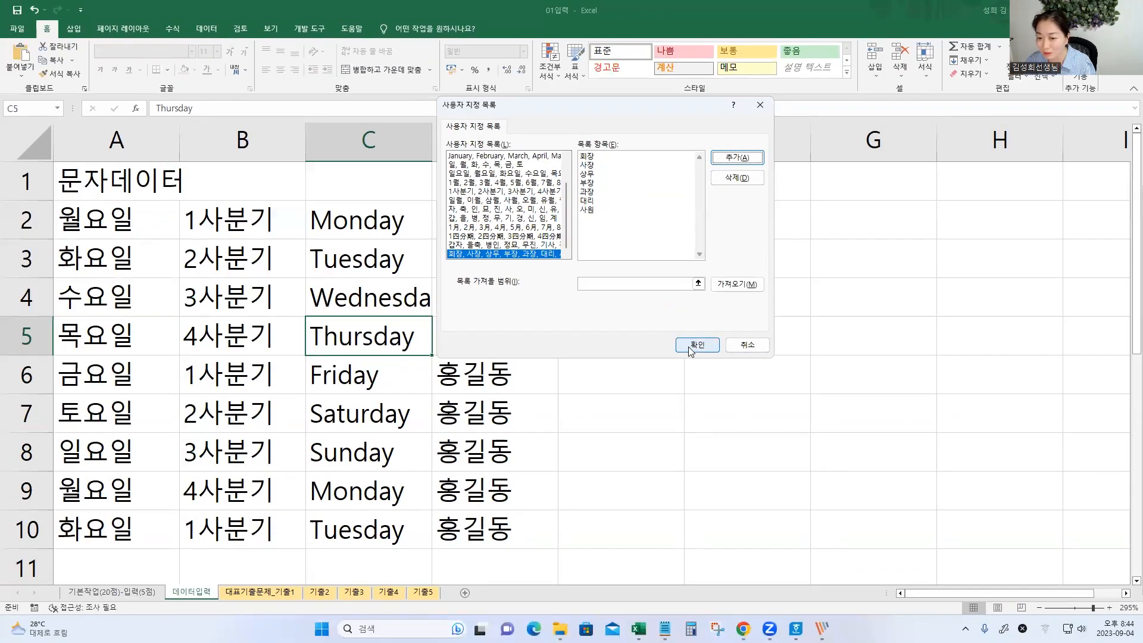
pyautogui.click(708, 350)
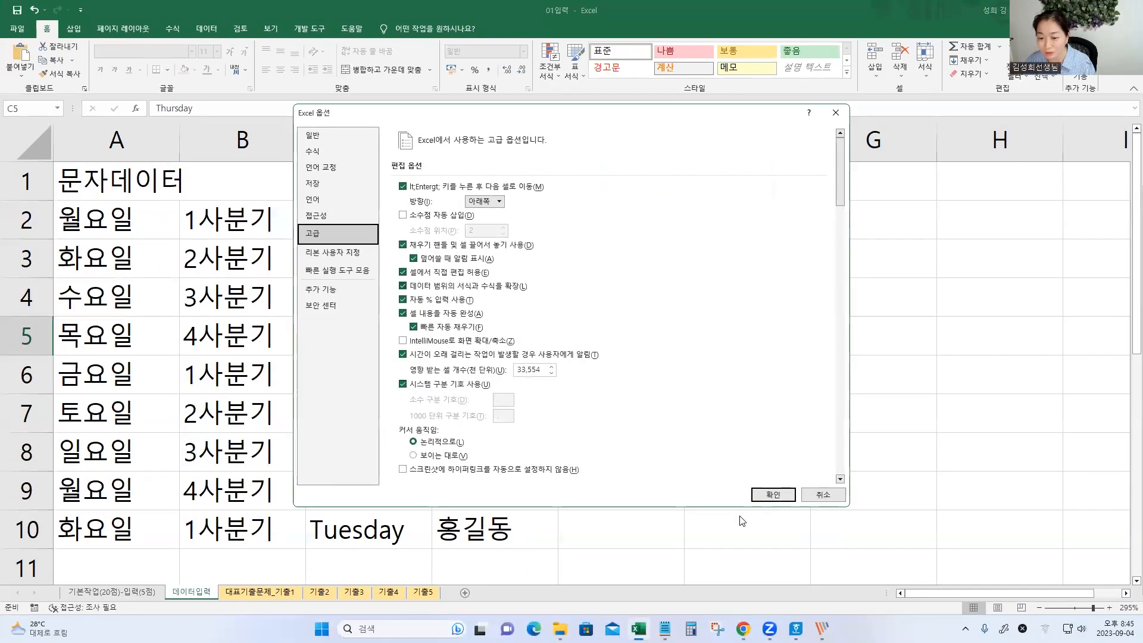
pyautogui.click(774, 495)
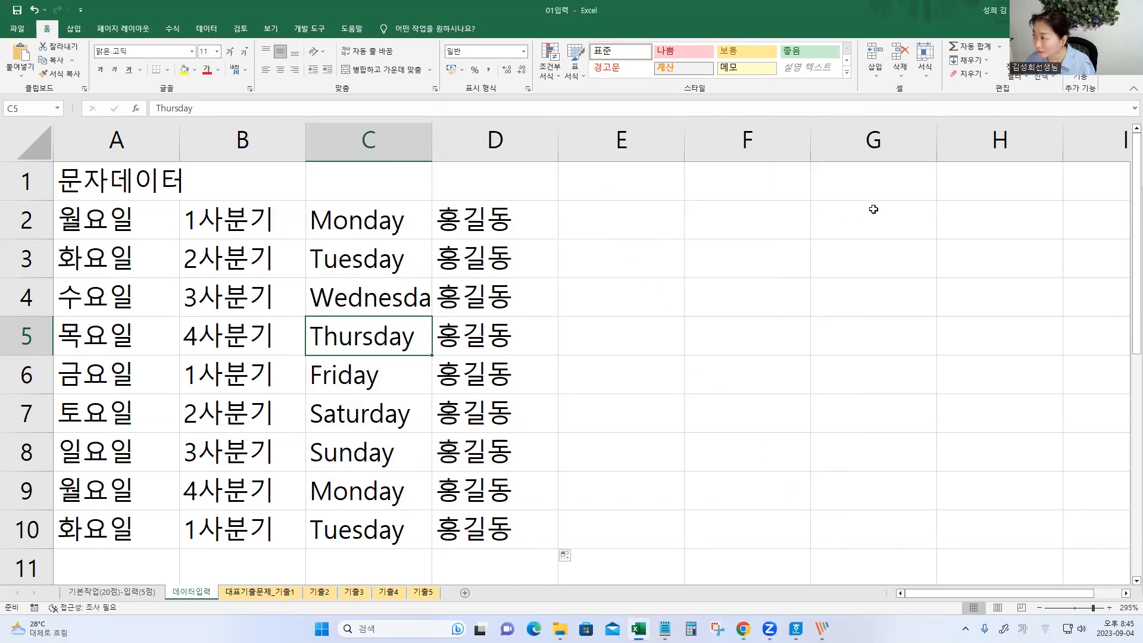
# Step: Enter 부장 in cell E2 and fill it down to E10
pyautogui.click(617, 213)
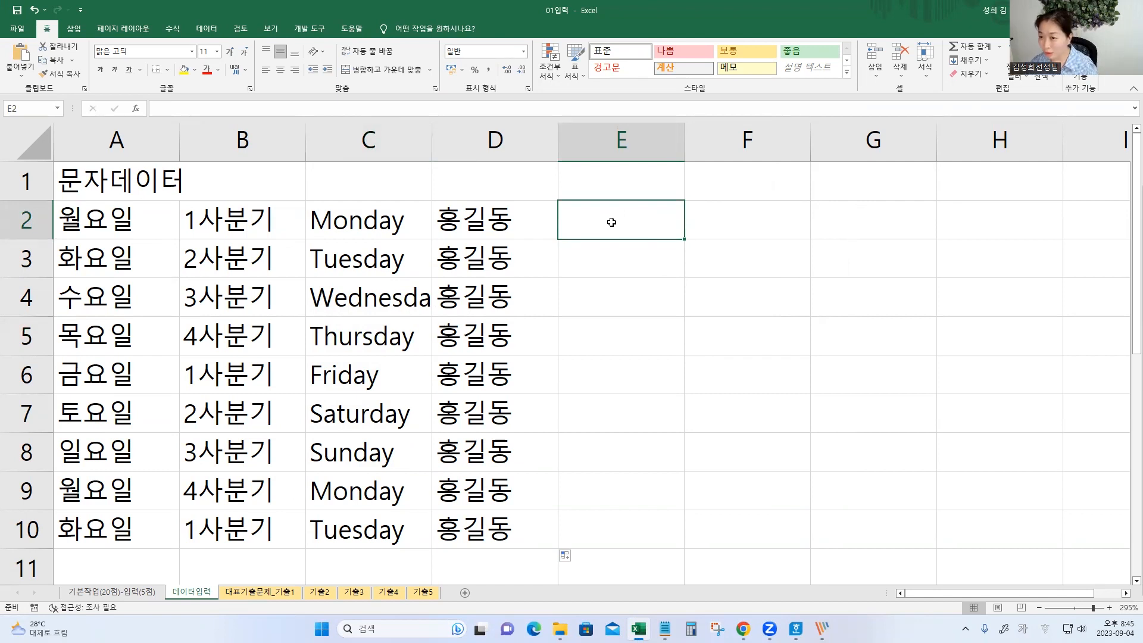
pyautogui.write('부장')
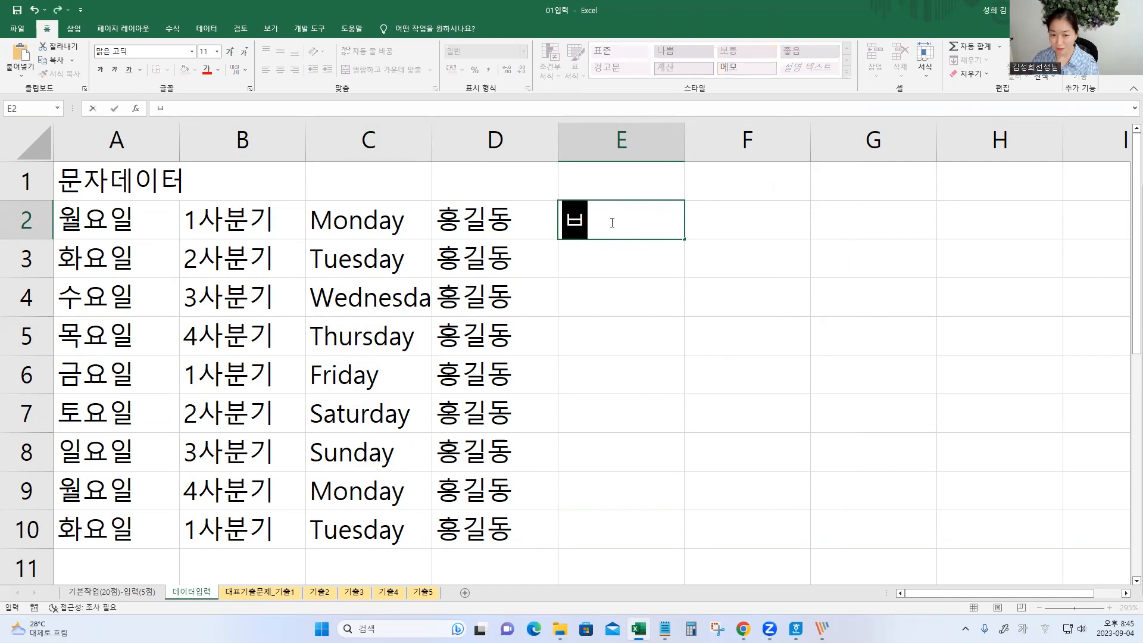
pyautogui.press('Return')
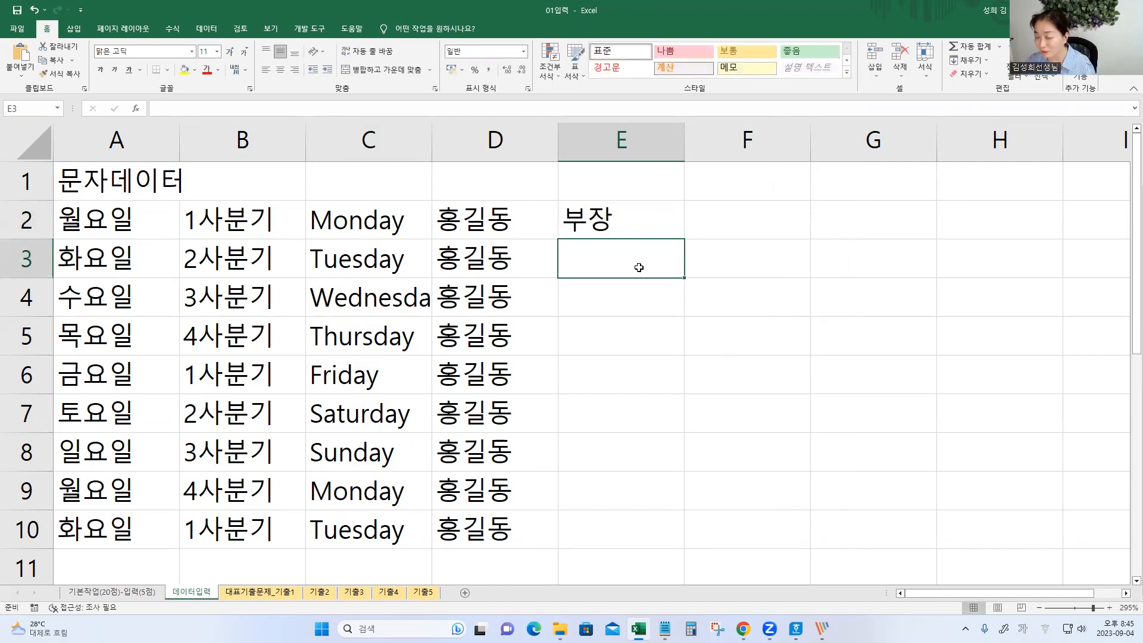
pyautogui.click(623, 314)
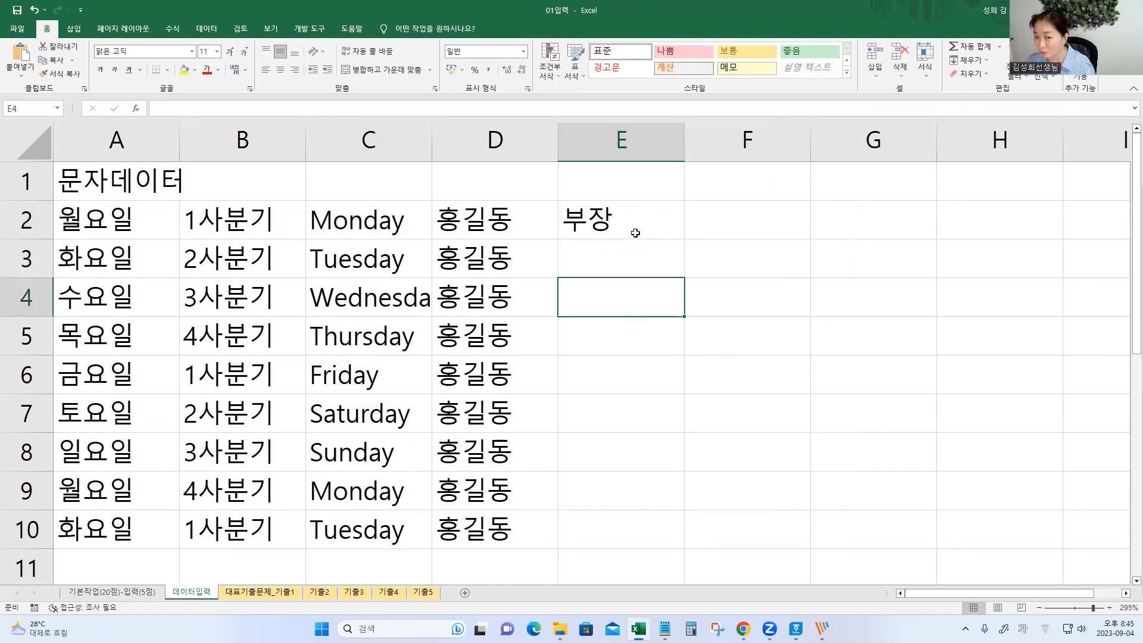
pyautogui.click(632, 215)
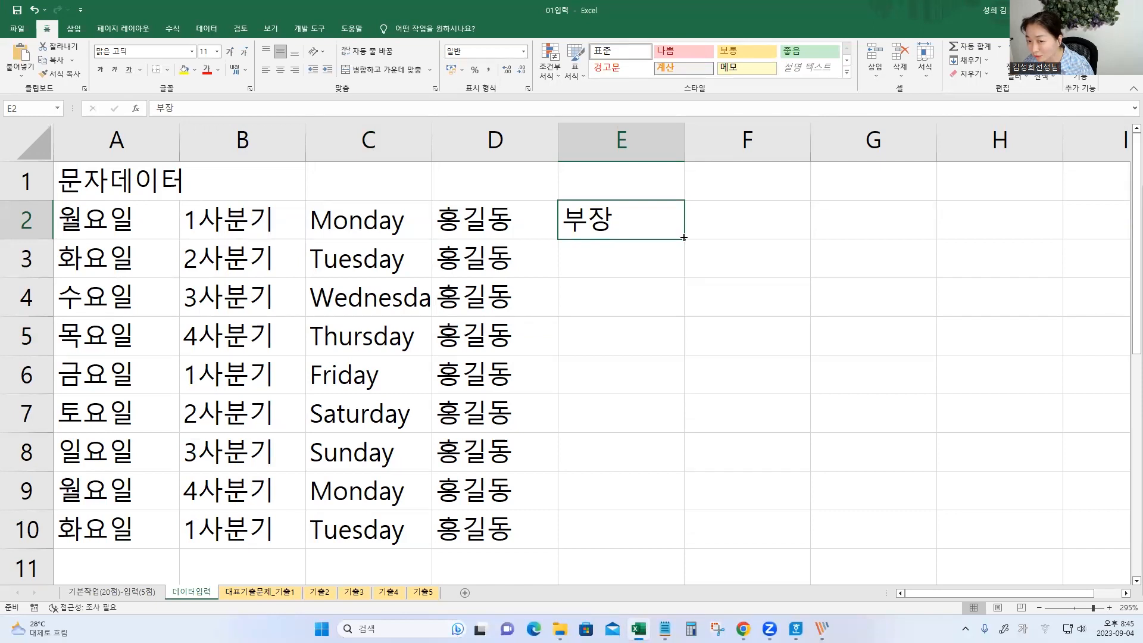
pyautogui.moveTo(684, 239); pyautogui.dragTo(693, 548)
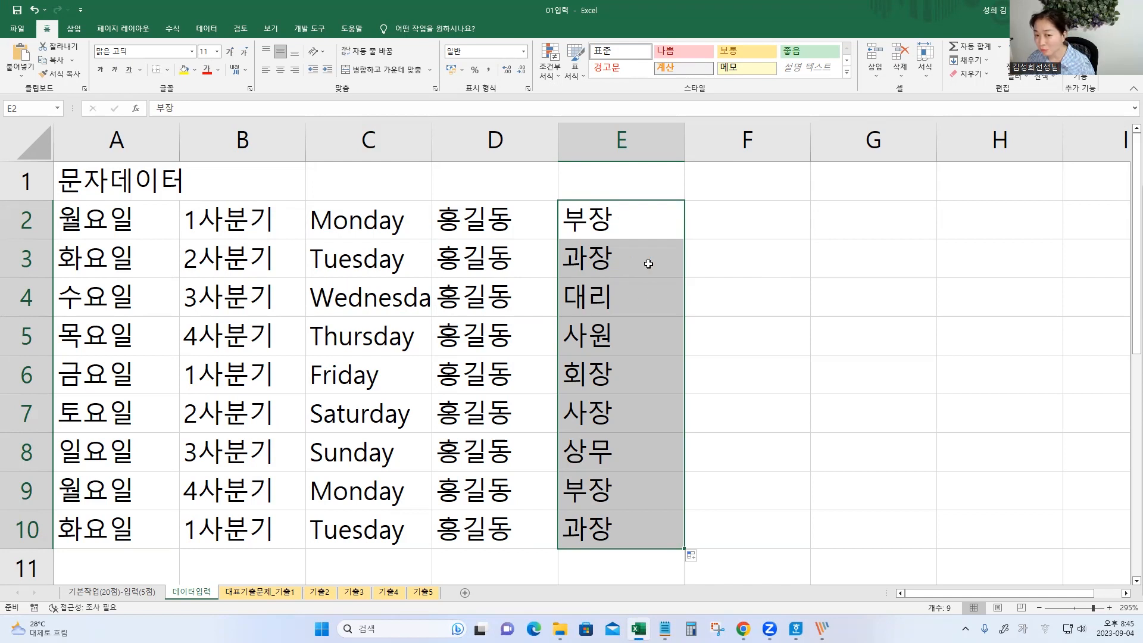
pyautogui.click(624, 222)
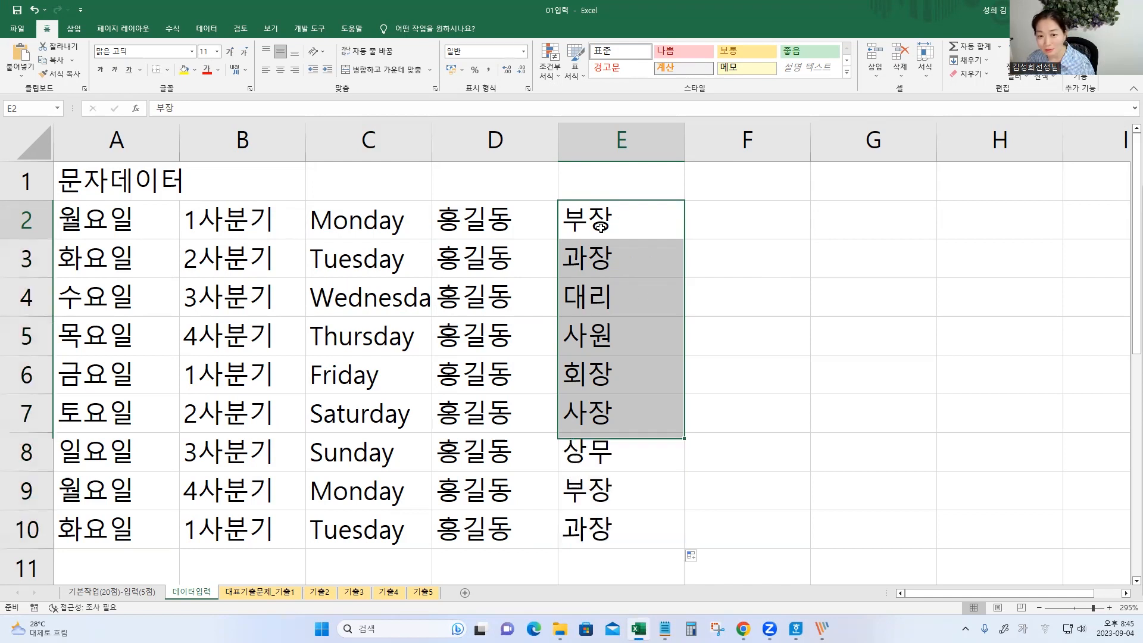
# Step: Reopen the custom lists editor (사용자 지정 목록) from the end of the advanced (고급) Excel options
pyautogui.click(17, 29)
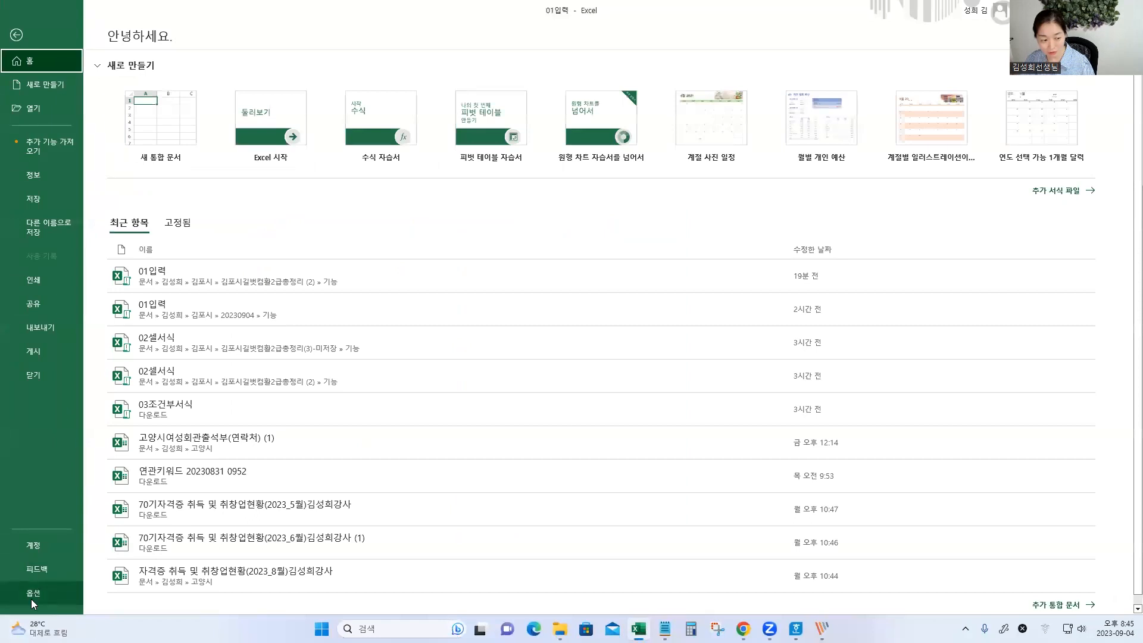
pyautogui.click(32, 594)
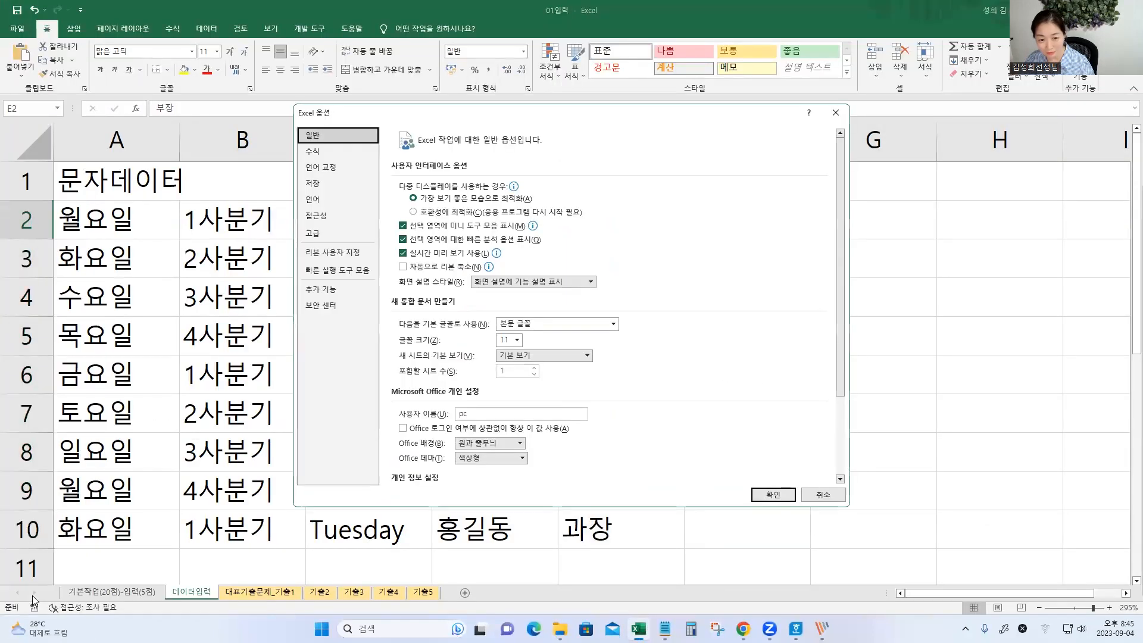
pyautogui.click(322, 234)
pyautogui.moveTo(840, 167); pyautogui.dragTo(833, 486)
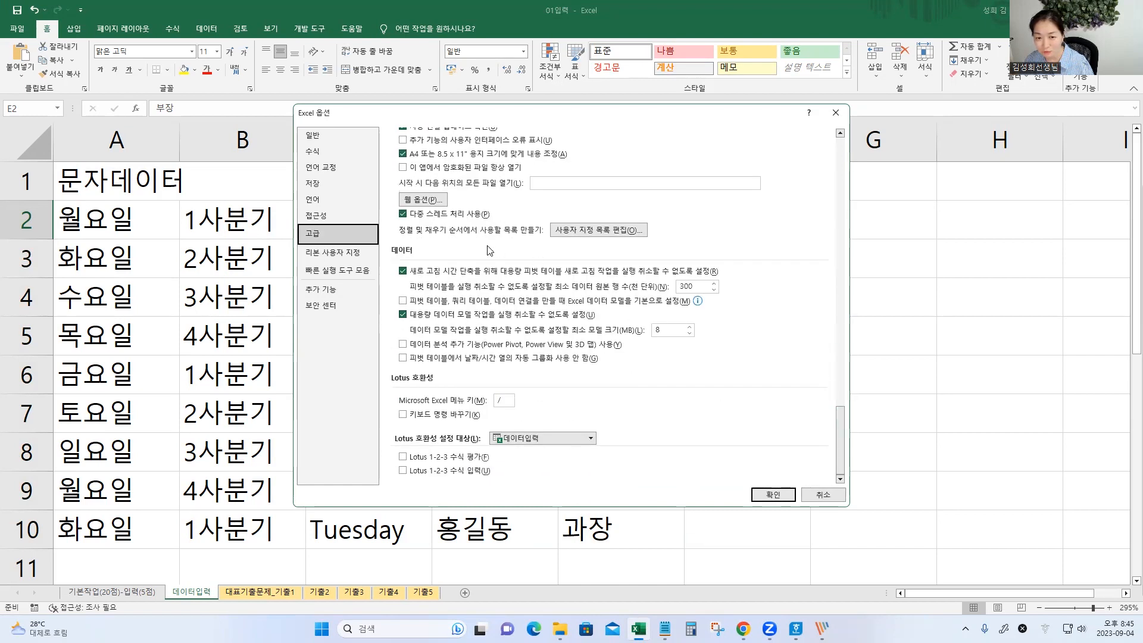
pyautogui.click(594, 230)
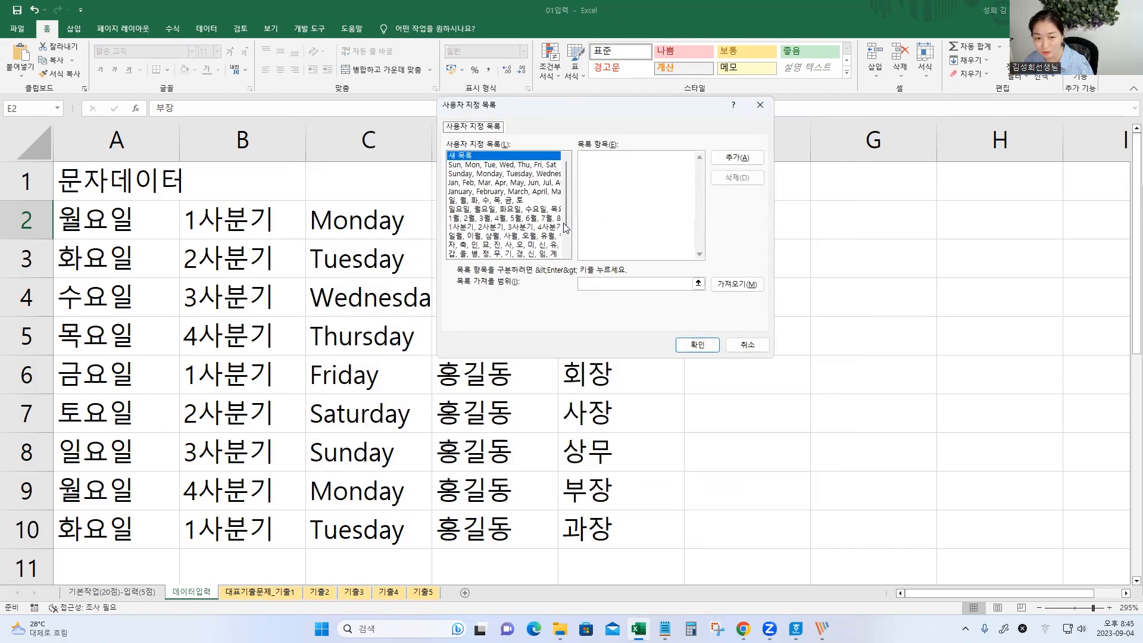
# Step: Select the job-title list beginning with 회장, 사장, 상무 among the custom lists to view its entries
pyautogui.moveTo(565, 203); pyautogui.dragTo(566, 226)
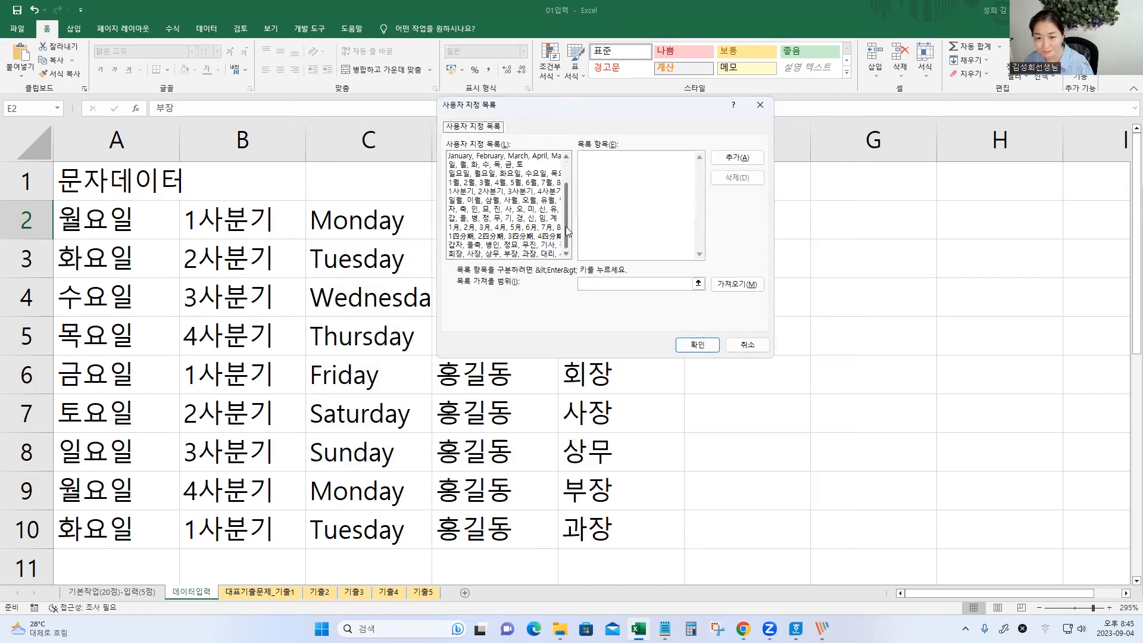
pyautogui.click(487, 255)
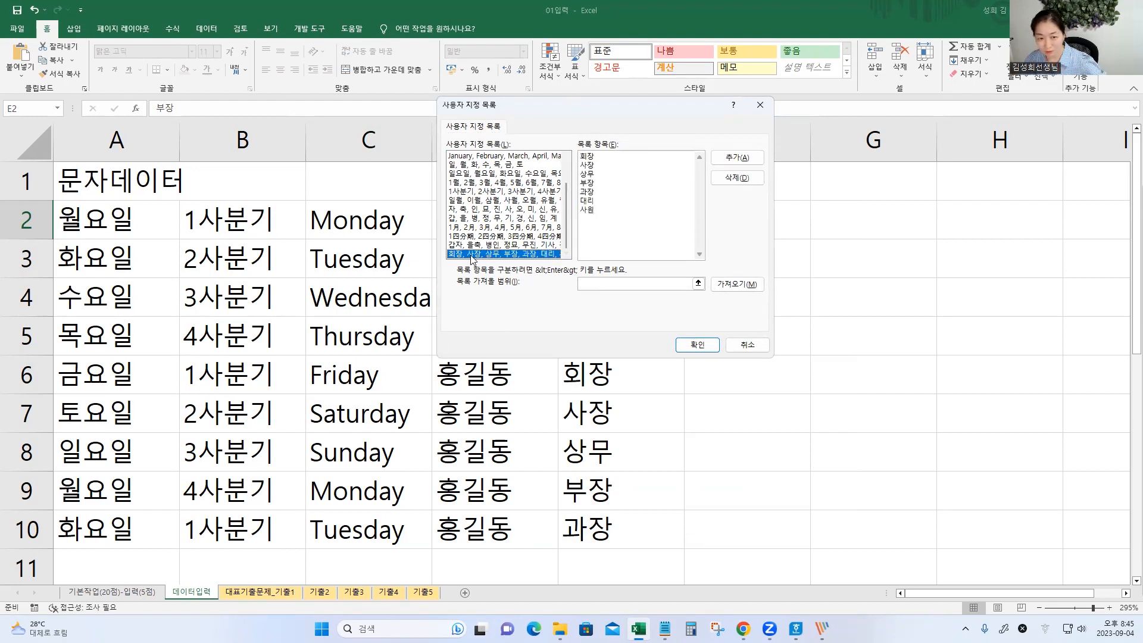
pyautogui.moveTo(438, 247)
pyautogui.mouseDown()
pyautogui.moveTo(475, 263)
pyautogui.moveTo(574, 263)
pyautogui.mouseUp()
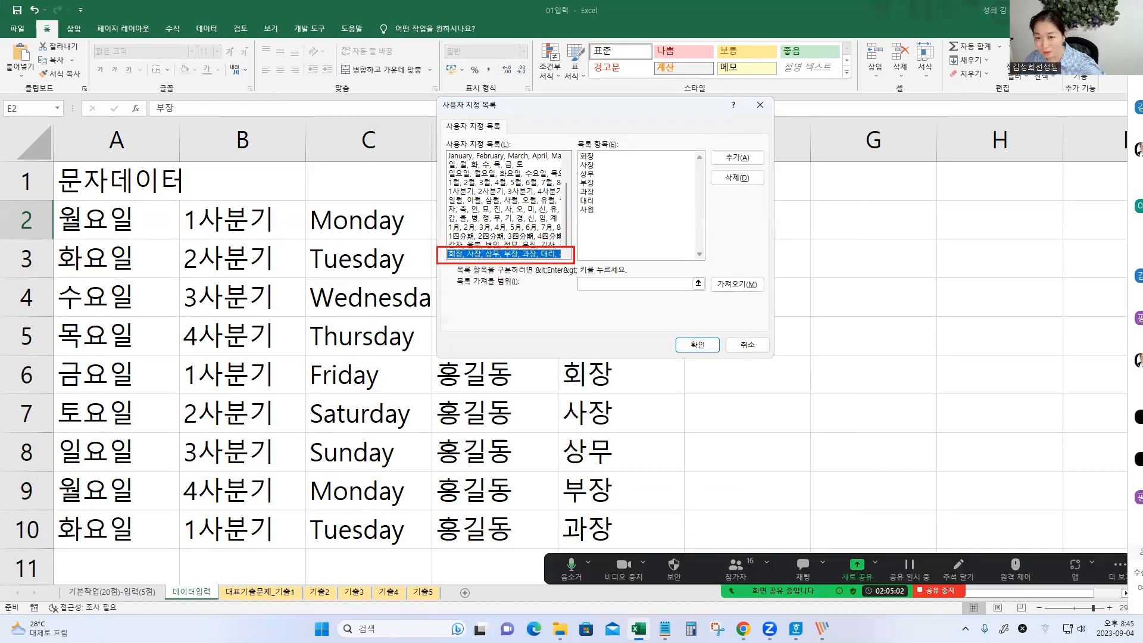
# Step: Confirm the custom lists editor and the Excel options to return to the worksheet
pyautogui.moveTo(742, 192)
pyautogui.mouseDown()
pyautogui.moveTo(748, 166)
pyautogui.moveTo(751, 197)
pyautogui.mouseUp()
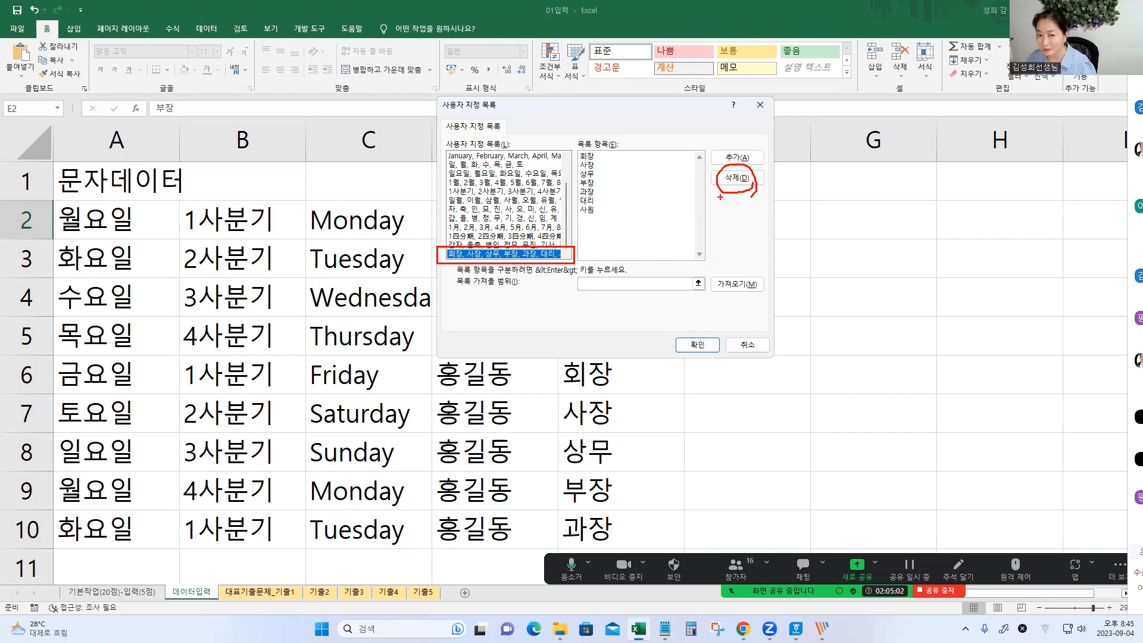
pyautogui.moveTo(571, 253); pyautogui.dragTo(626, 253)
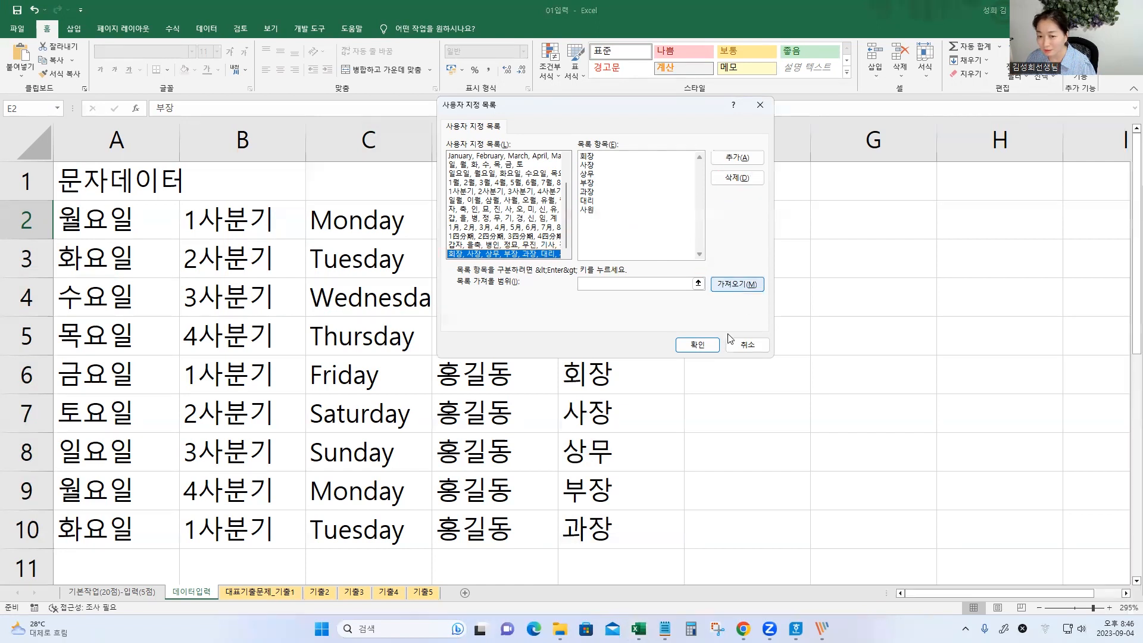
pyautogui.click(700, 346)
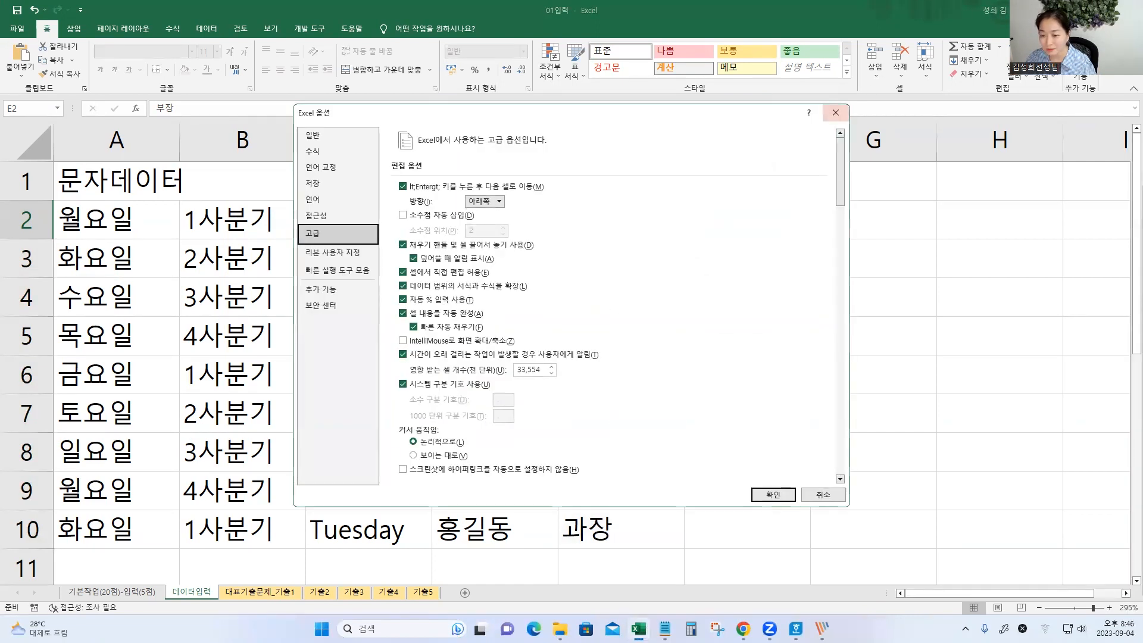
pyautogui.click(772, 495)
pyautogui.click(735, 285)
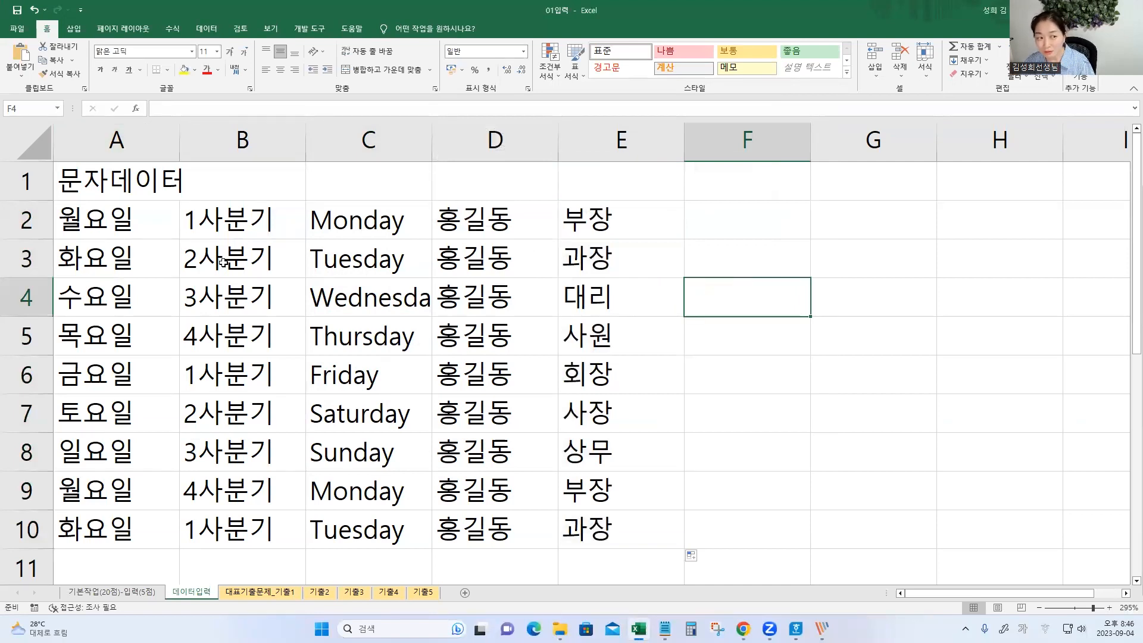
pyautogui.click(601, 224)
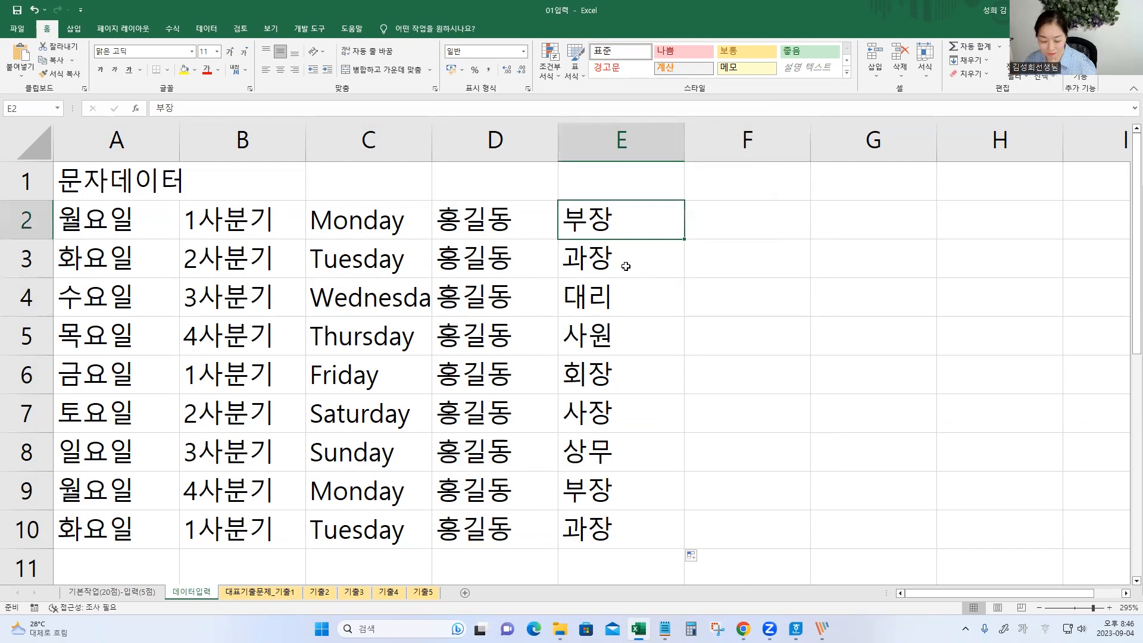
pyautogui.moveTo(556, 197); pyautogui.dragTo(685, 240)
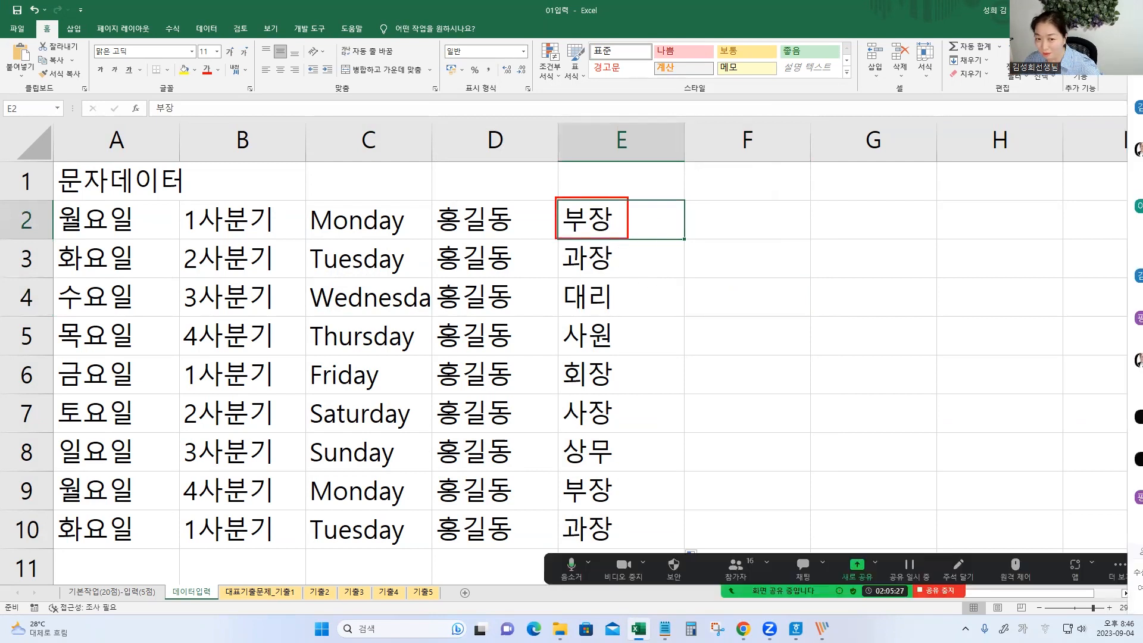
pyautogui.moveTo(603, 235)
pyautogui.mouseDown()
pyautogui.moveTo(575, 199)
pyautogui.moveTo(600, 238)
pyautogui.mouseUp()
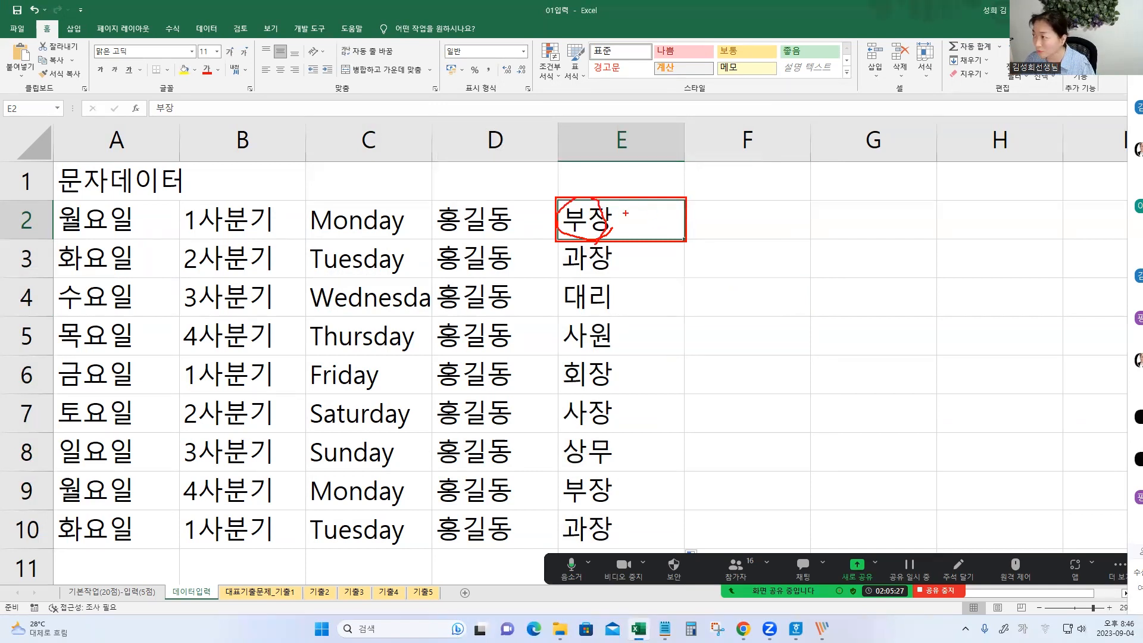
pyautogui.click(729, 227)
# Step: Enter the heading 숫자데이터 in cell F1, with 1000 in F2 and 1003 in F3 below it
pyautogui.scroll(-5, 729, 227)
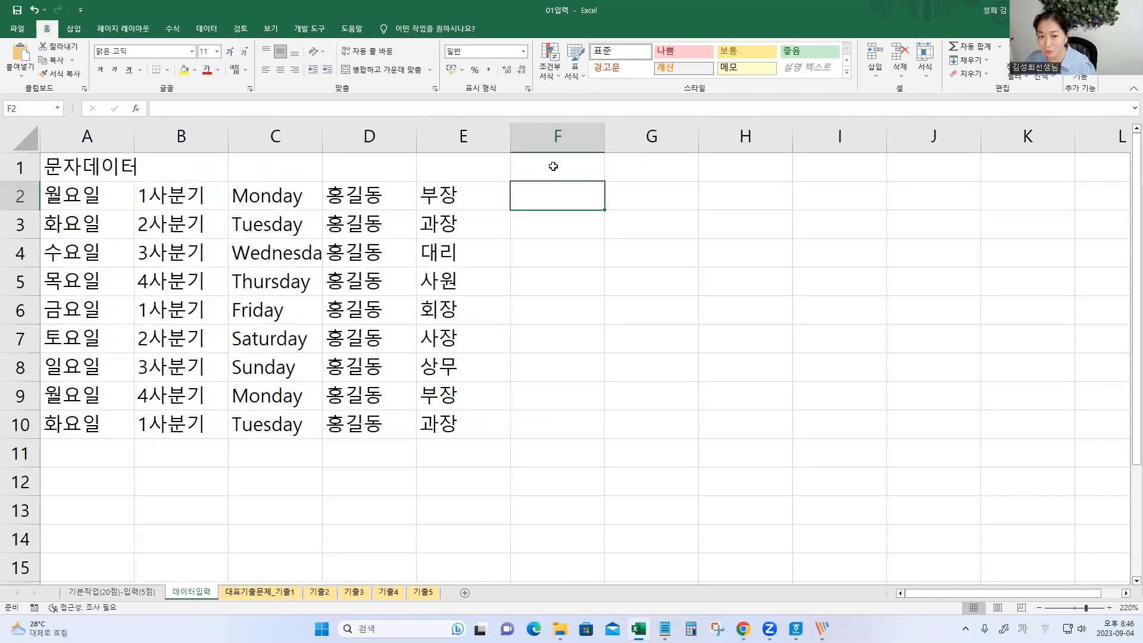
pyautogui.click(558, 162)
pyautogui.write('숫자데이터')
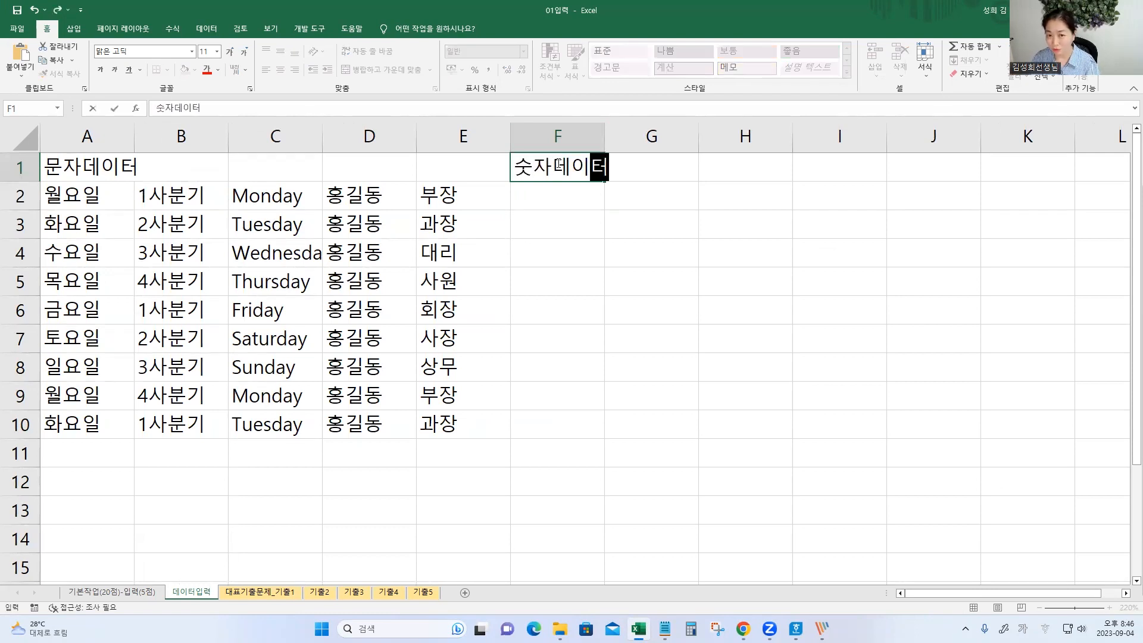
pyautogui.press('Return')
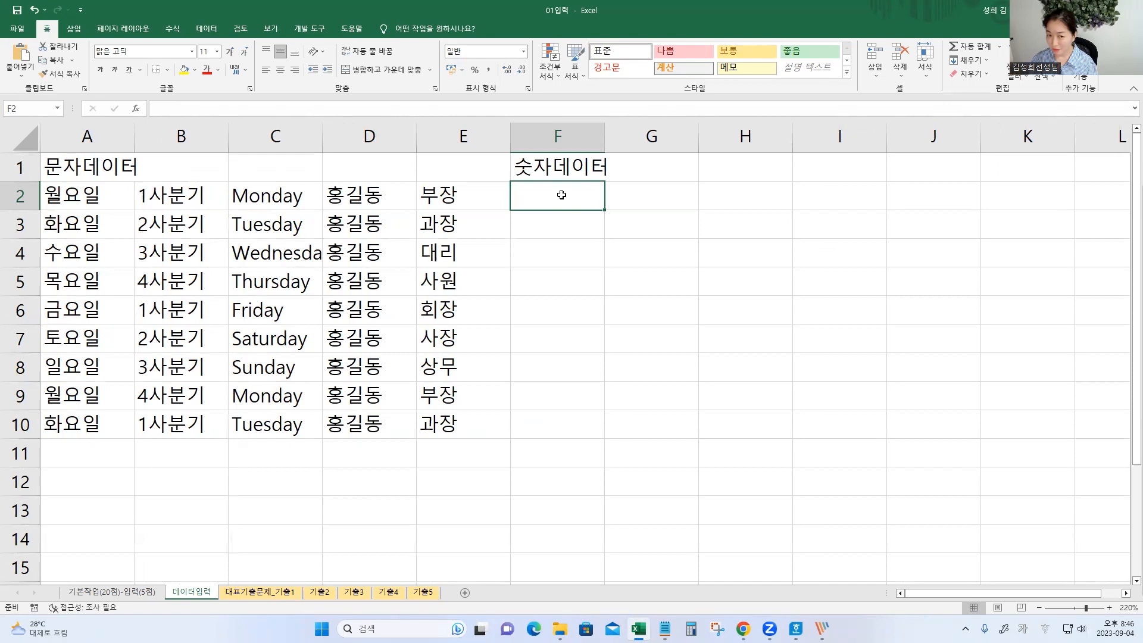
pyautogui.write('1000')
pyautogui.press('Return')
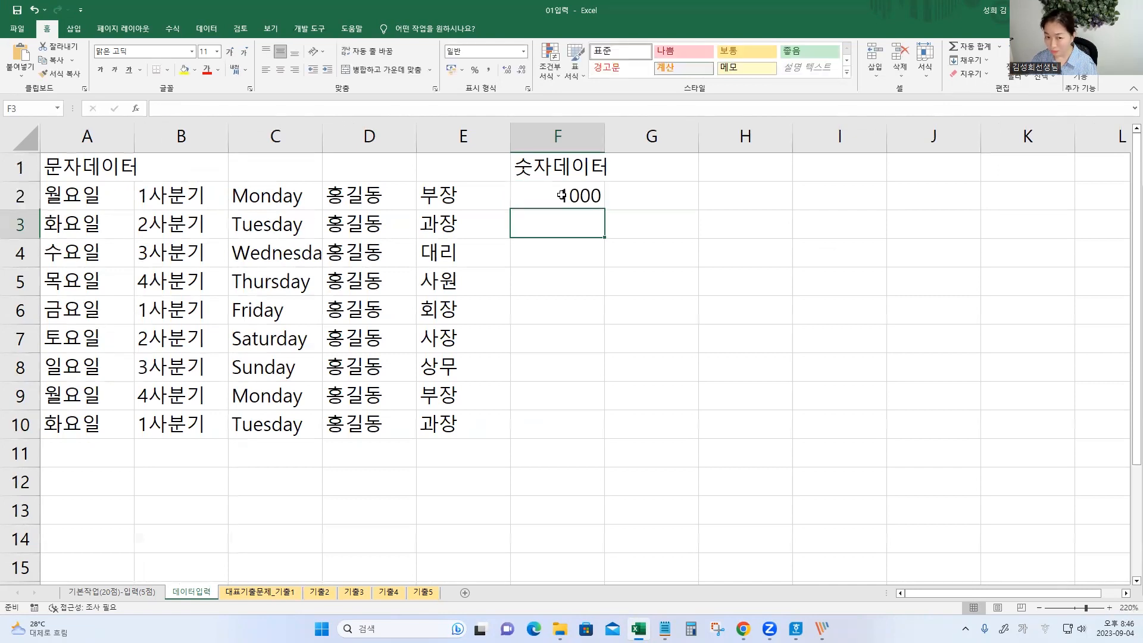
pyautogui.write('1003')
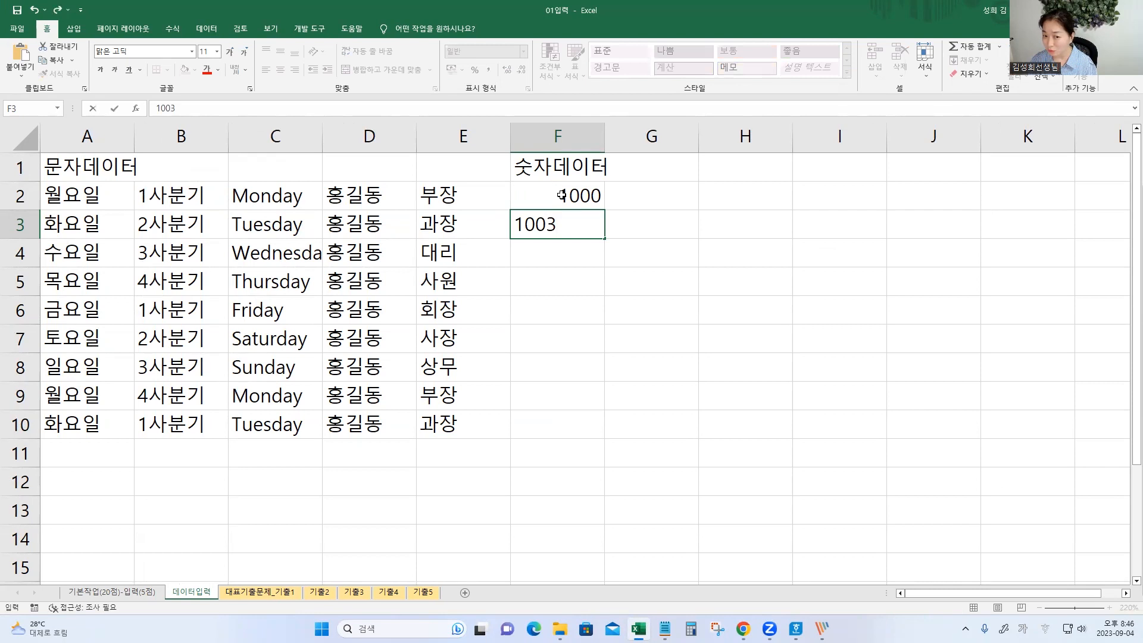
pyautogui.press('Tab')
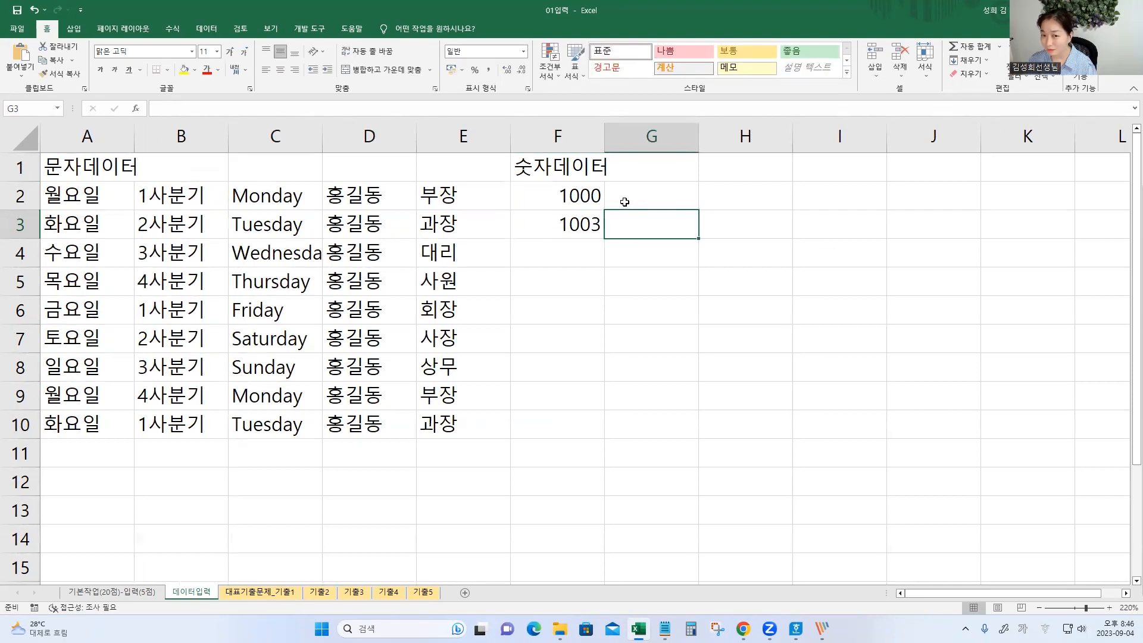
pyautogui.click(650, 197)
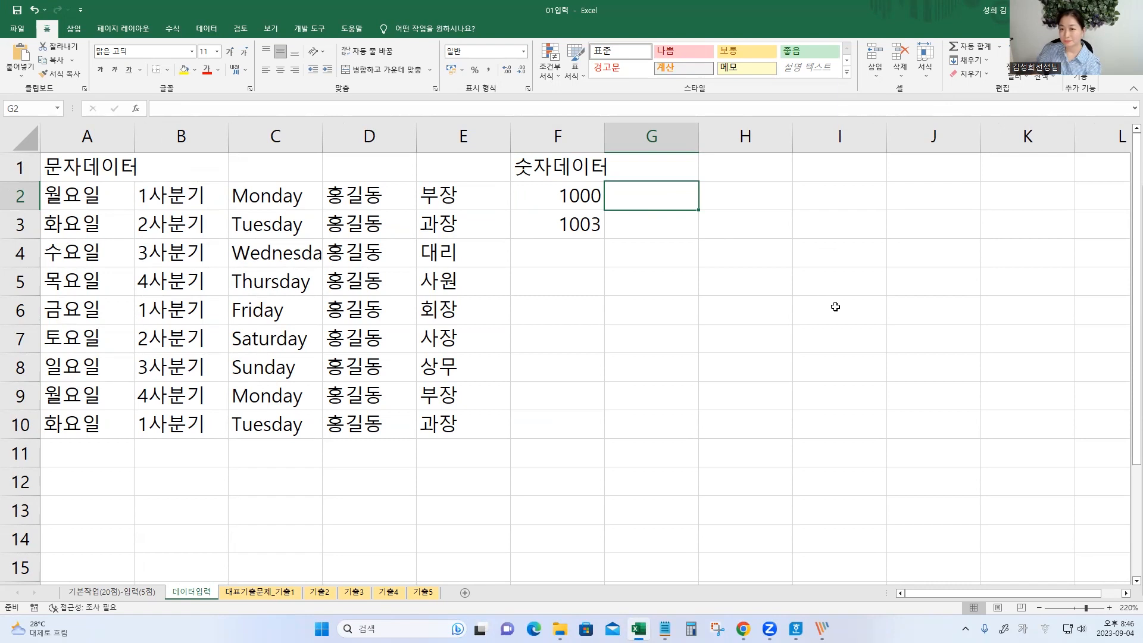
pyautogui.moveTo(462, 200); pyautogui.dragTo(502, 289)
pyautogui.click(502, 341)
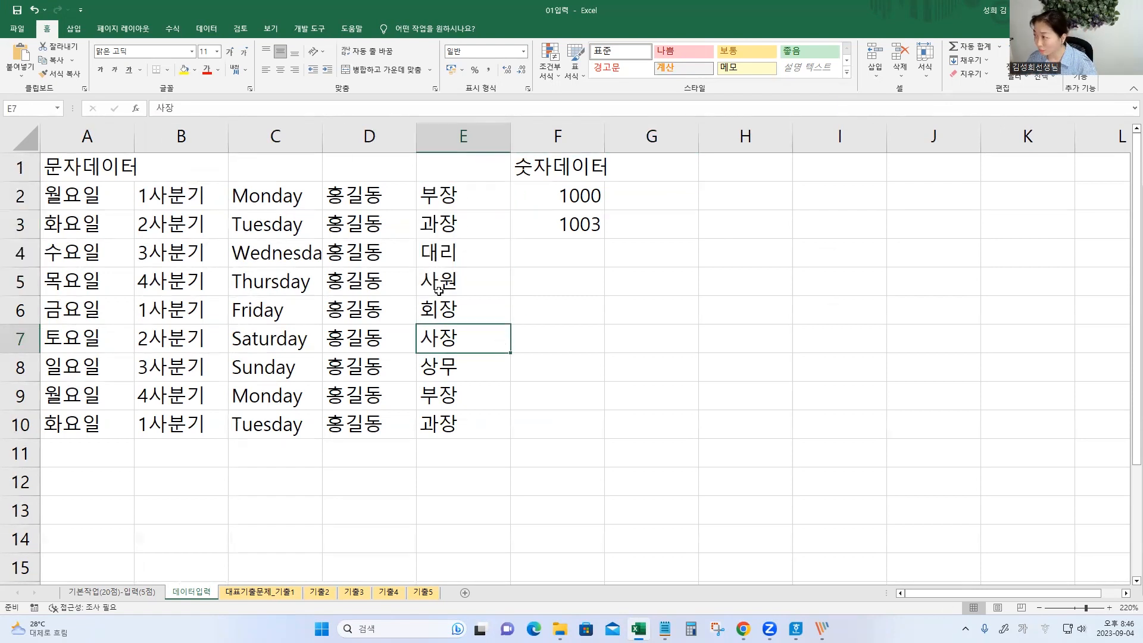
pyautogui.moveTo(587, 196); pyautogui.dragTo(585, 232)
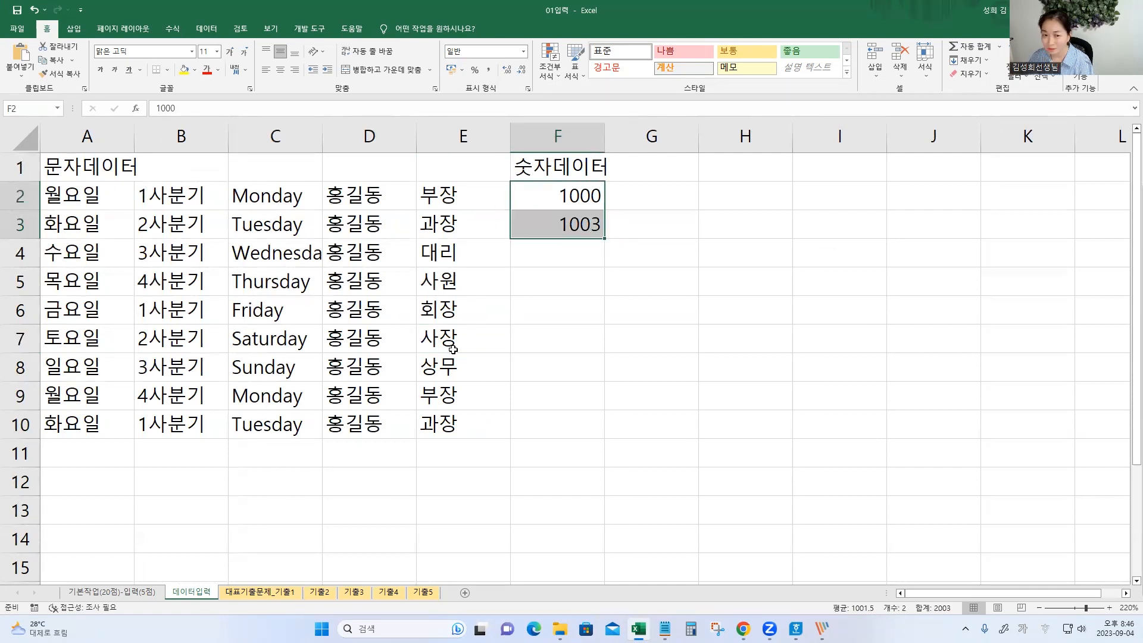
pyautogui.click(570, 319)
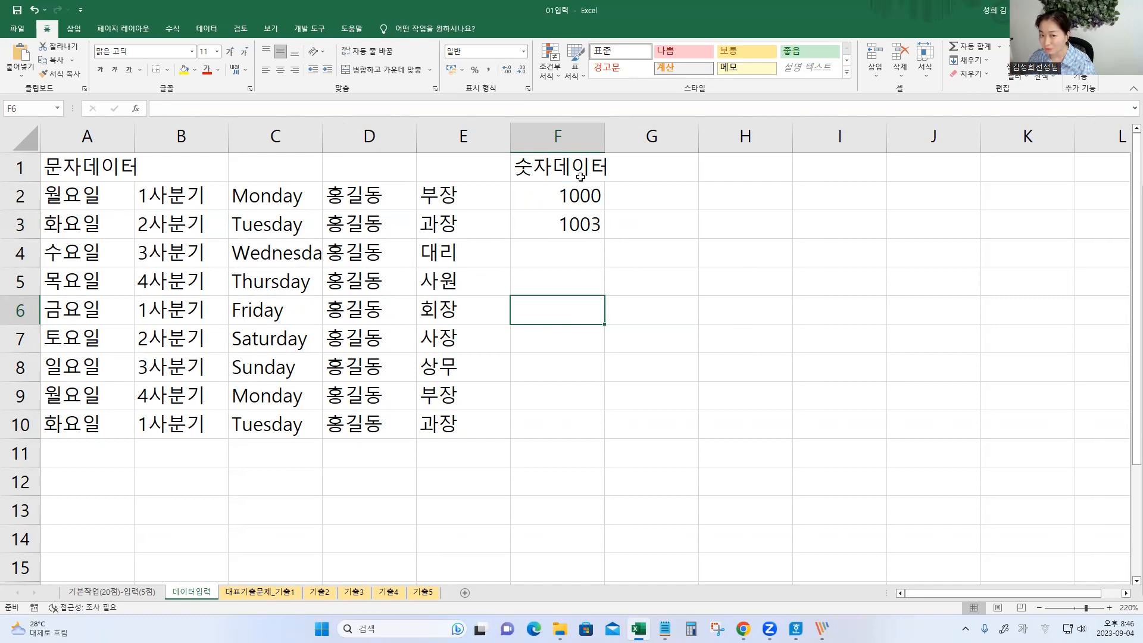
pyautogui.moveTo(577, 197); pyautogui.dragTo(570, 220)
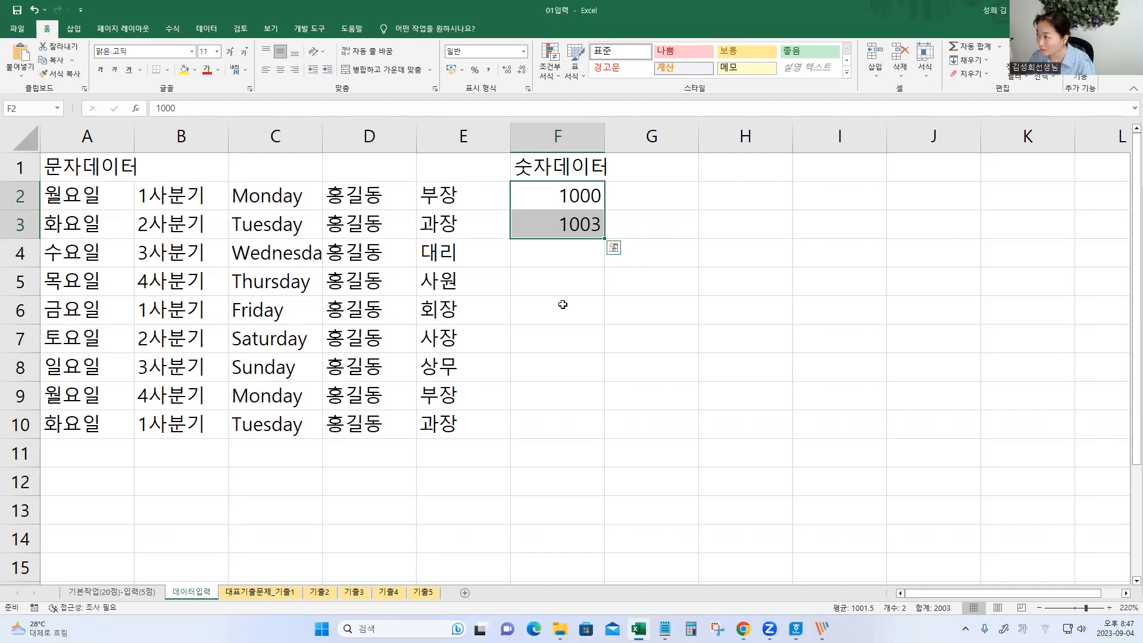
pyautogui.click(686, 337)
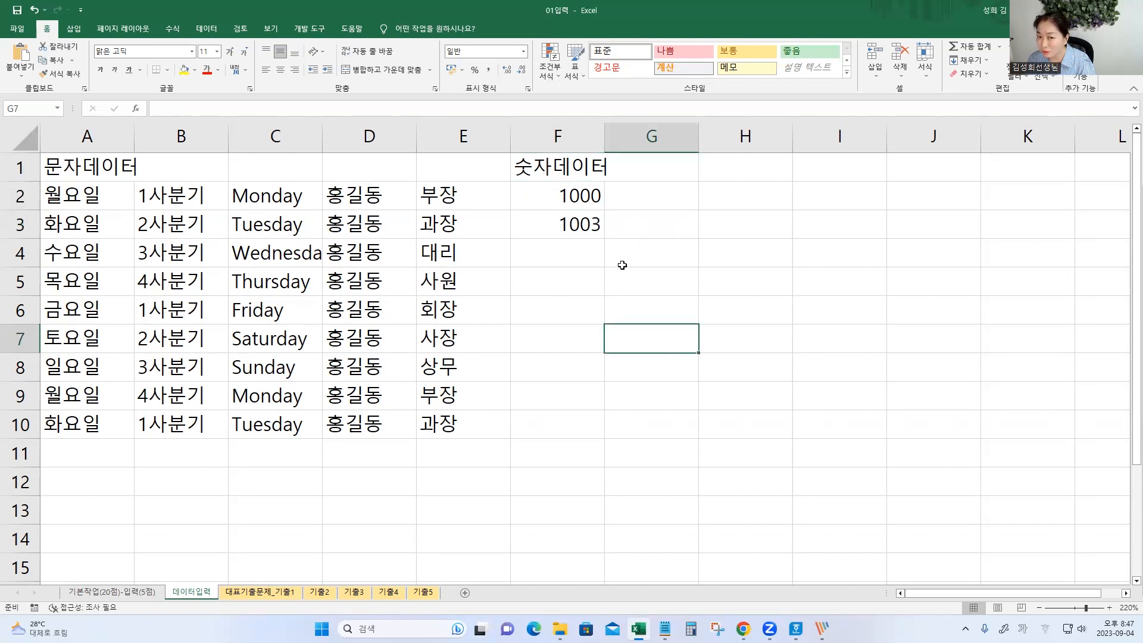
# Step: Select F2:F3 together and fill the number series down to F10
pyautogui.click(566, 192)
pyautogui.moveTo(563, 205); pyautogui.dragTo(521, 226)
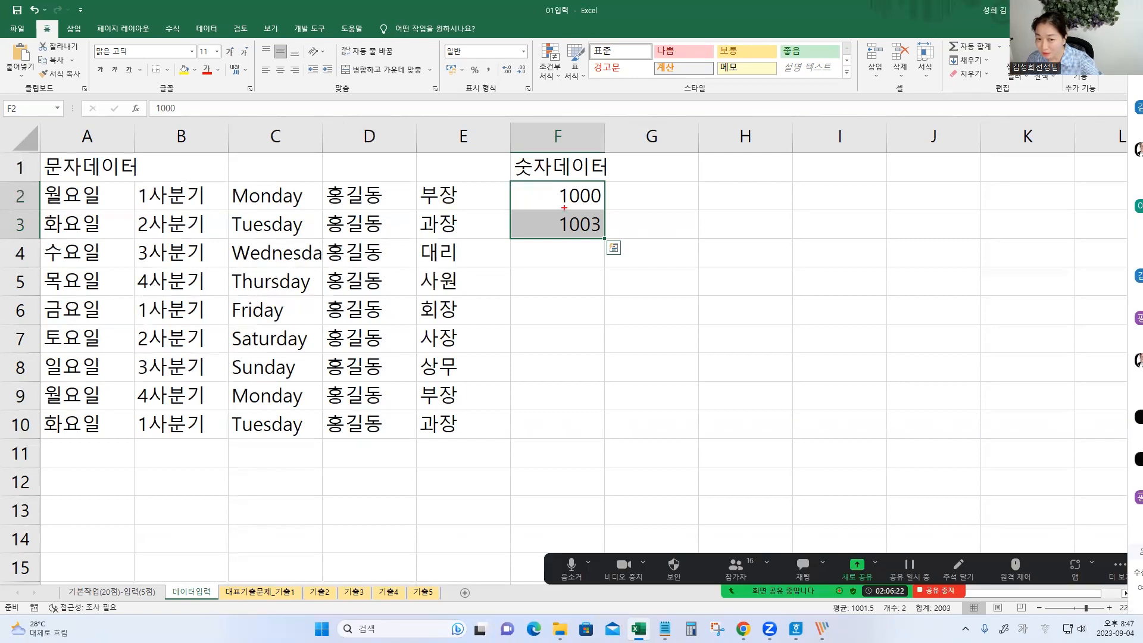
pyautogui.moveTo(563, 197); pyautogui.dragTo(569, 222)
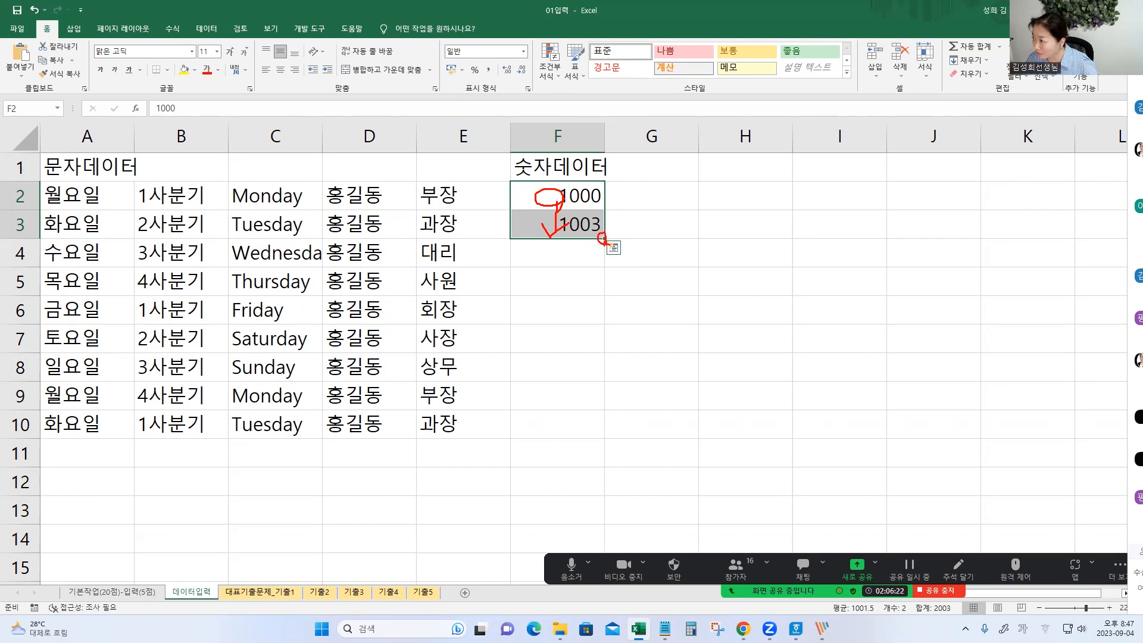
pyautogui.press('Escape')
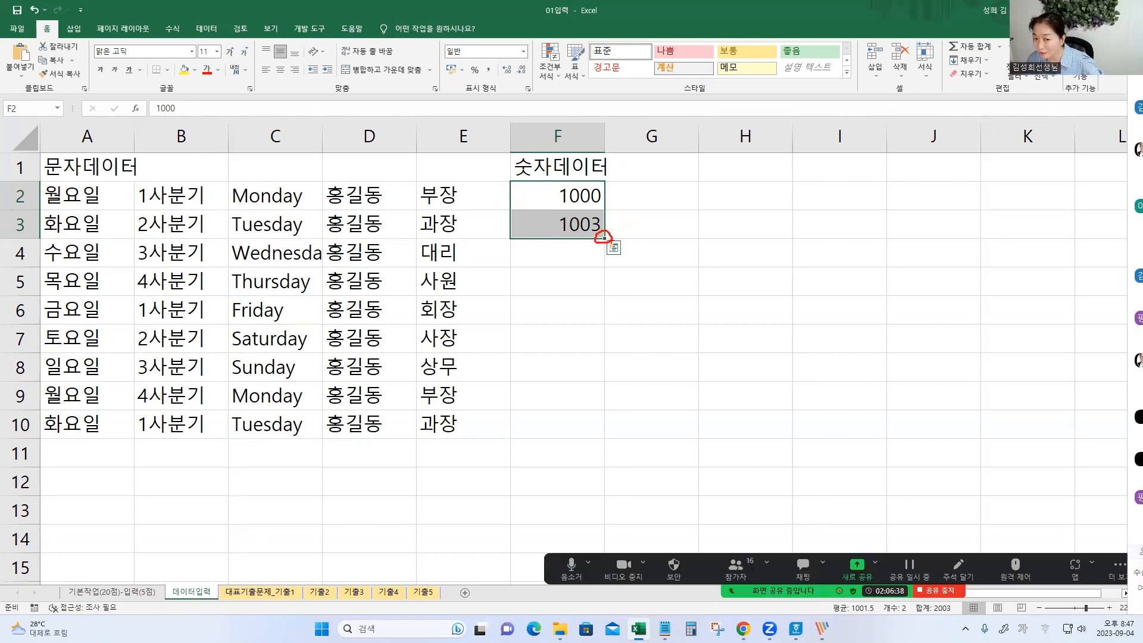
pyautogui.moveTo(604, 239); pyautogui.dragTo(610, 437)
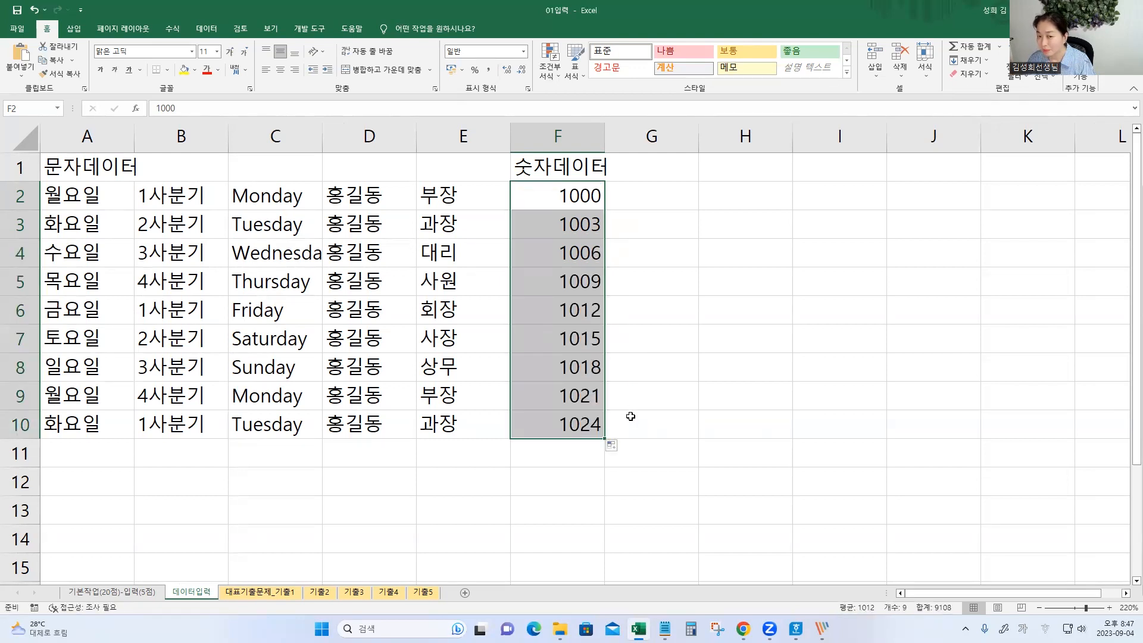
pyautogui.moveTo(566, 197); pyautogui.dragTo(569, 223)
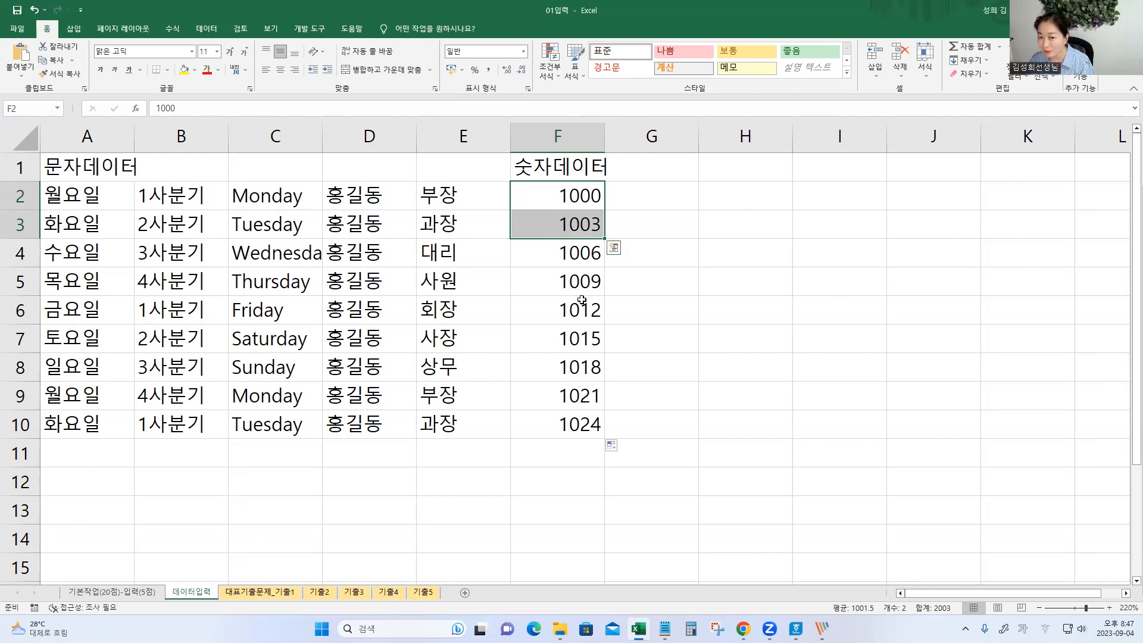
pyautogui.click(576, 254)
pyautogui.click(581, 310)
pyautogui.click(581, 367)
pyautogui.click(590, 424)
# Step: Enter 10 in G2 and 9 in G3, and fill the decreasing series down to G10
pyautogui.click(650, 202)
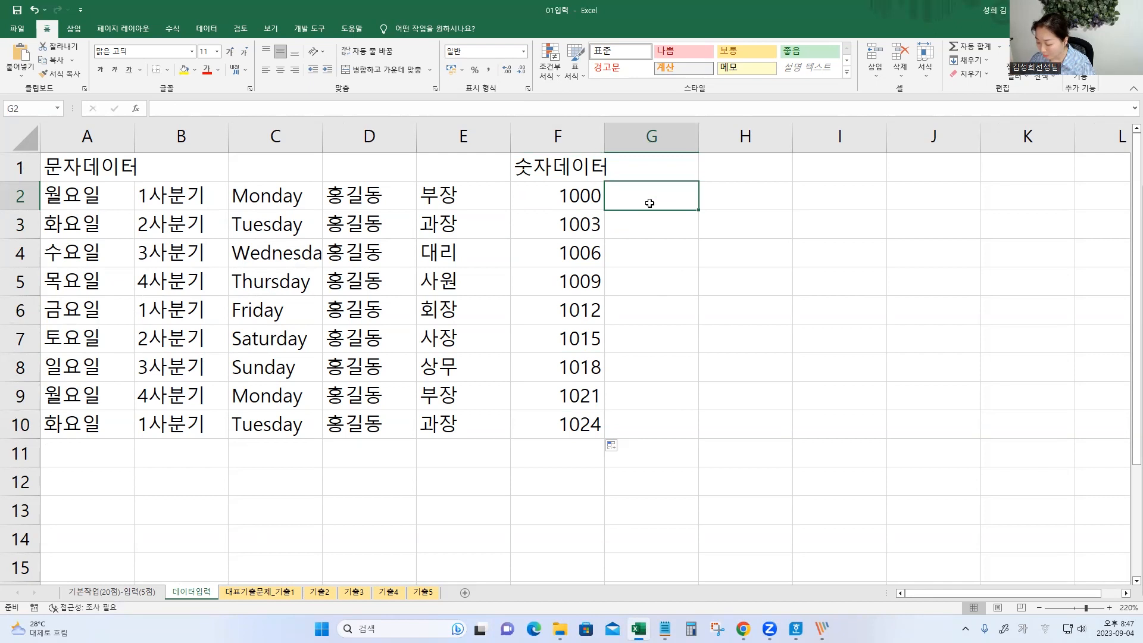
pyautogui.write('10')
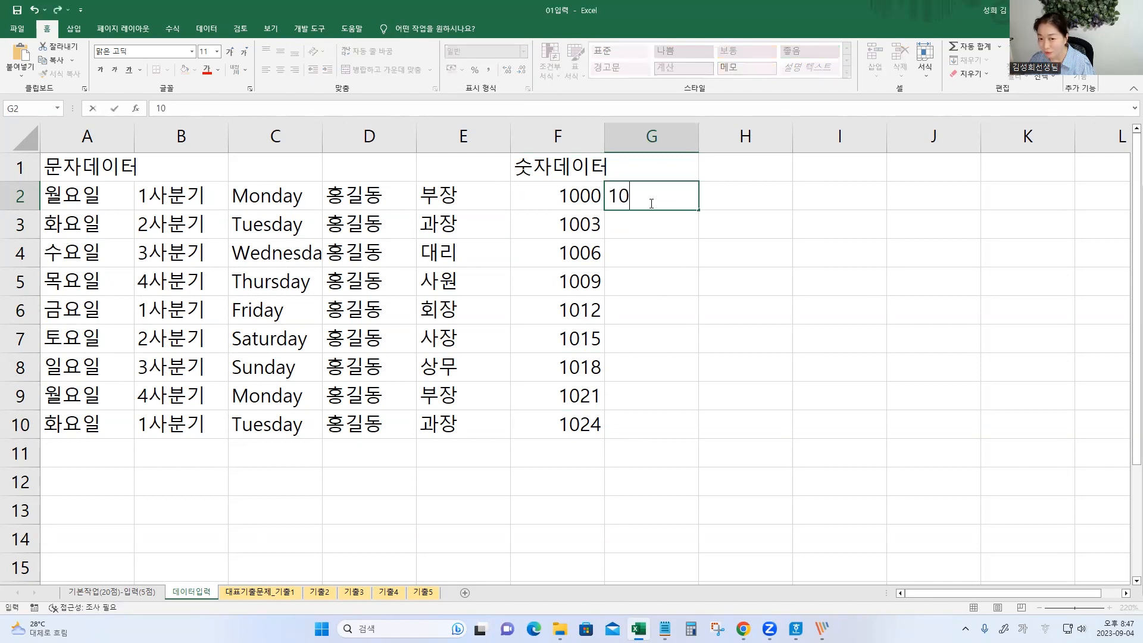
pyautogui.press('Return')
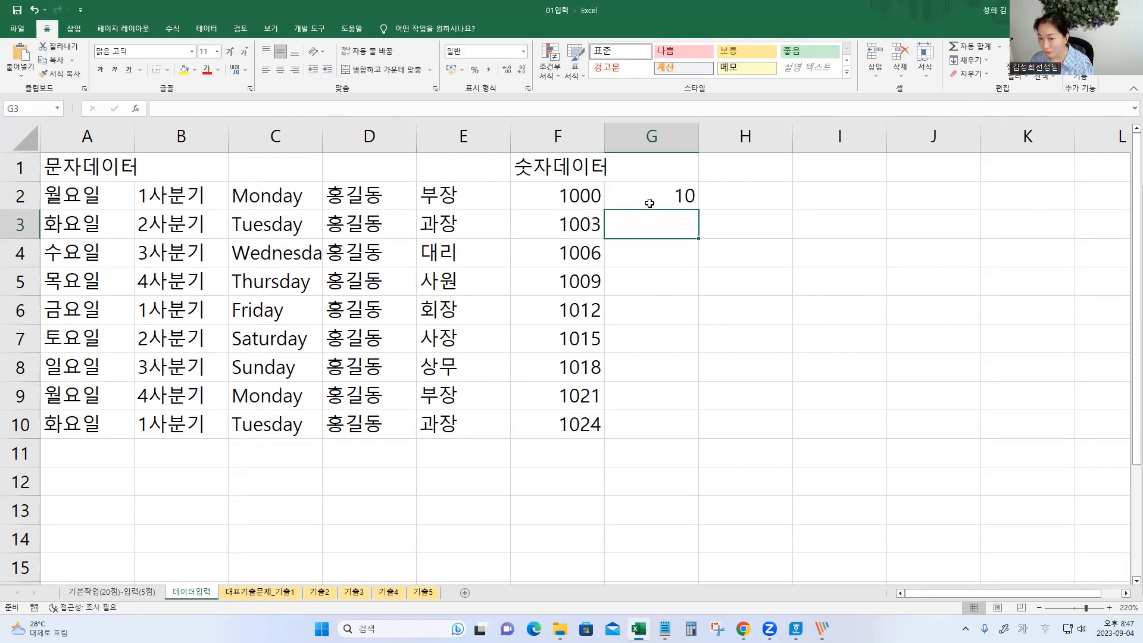
pyautogui.write('3')
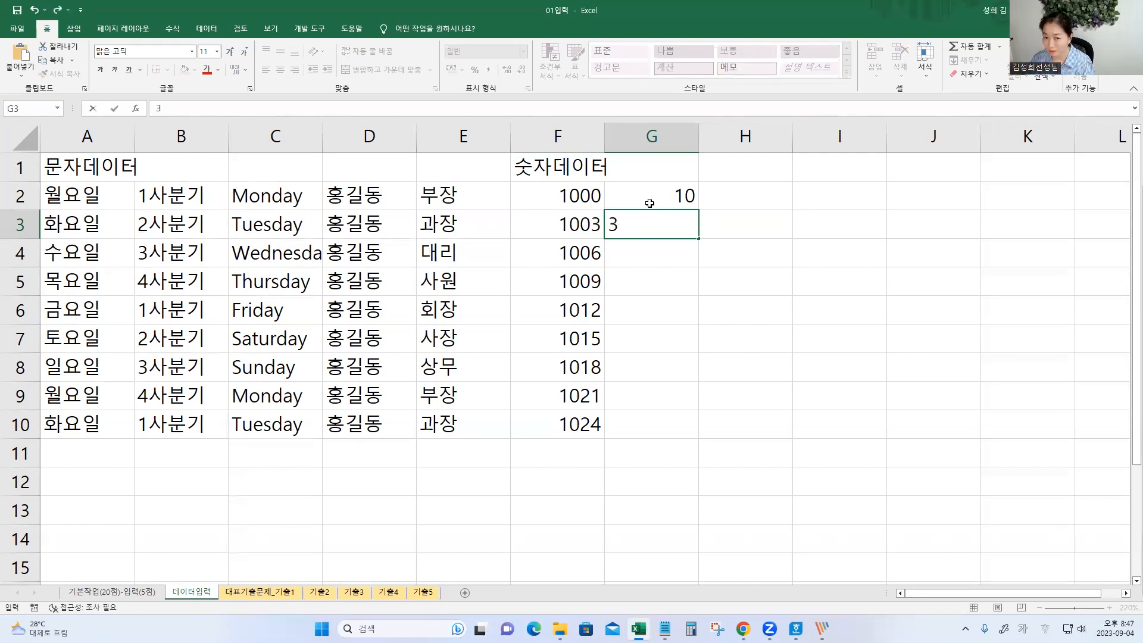
pyautogui.press('BackSpace')
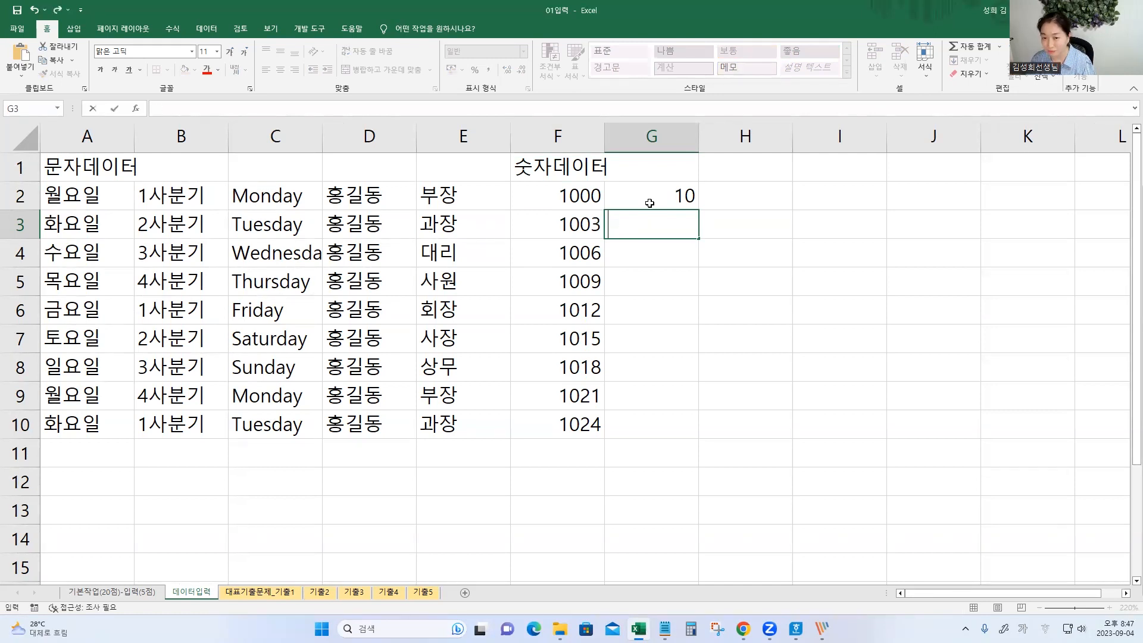
pyautogui.write('9')
pyautogui.press('Return')
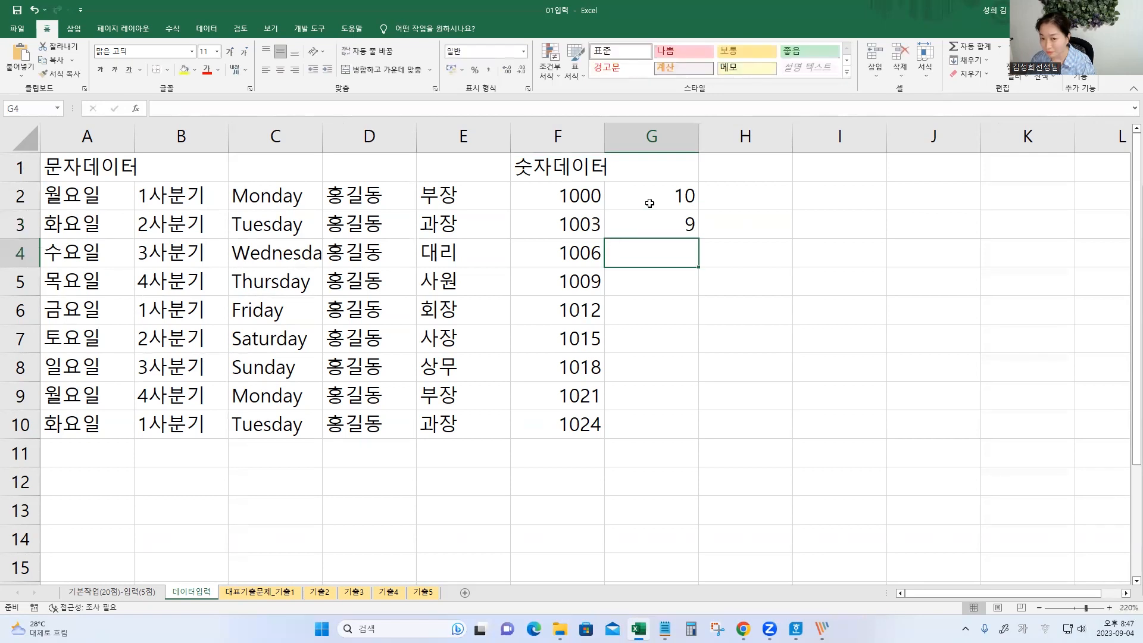
pyautogui.moveTo(665, 195); pyautogui.dragTo(655, 222)
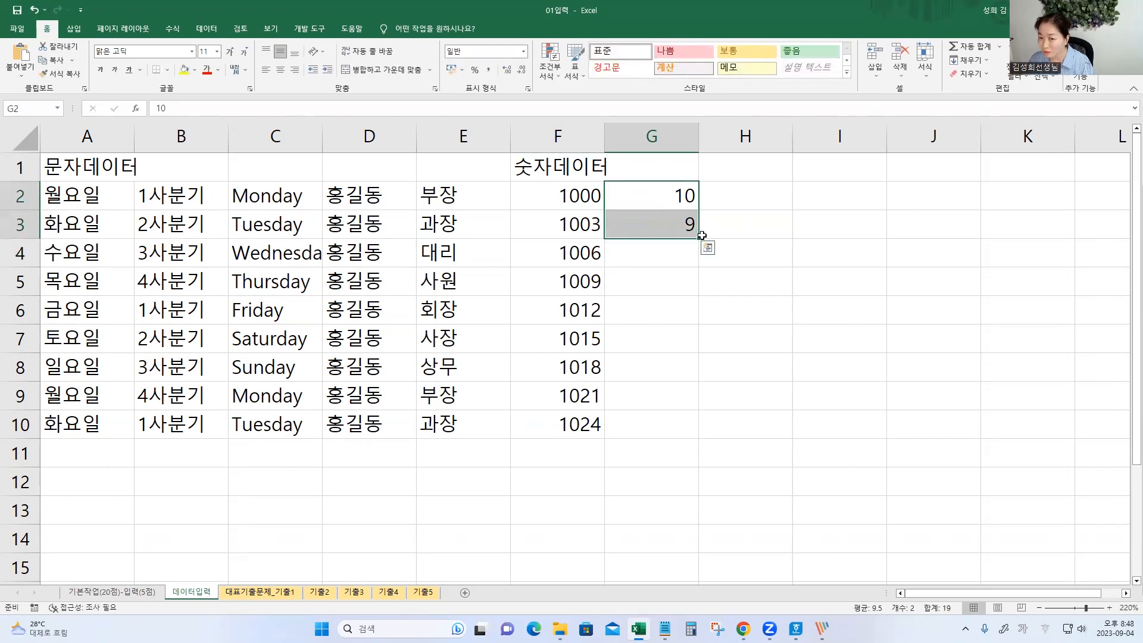
pyautogui.moveTo(698, 237); pyautogui.dragTo(699, 437)
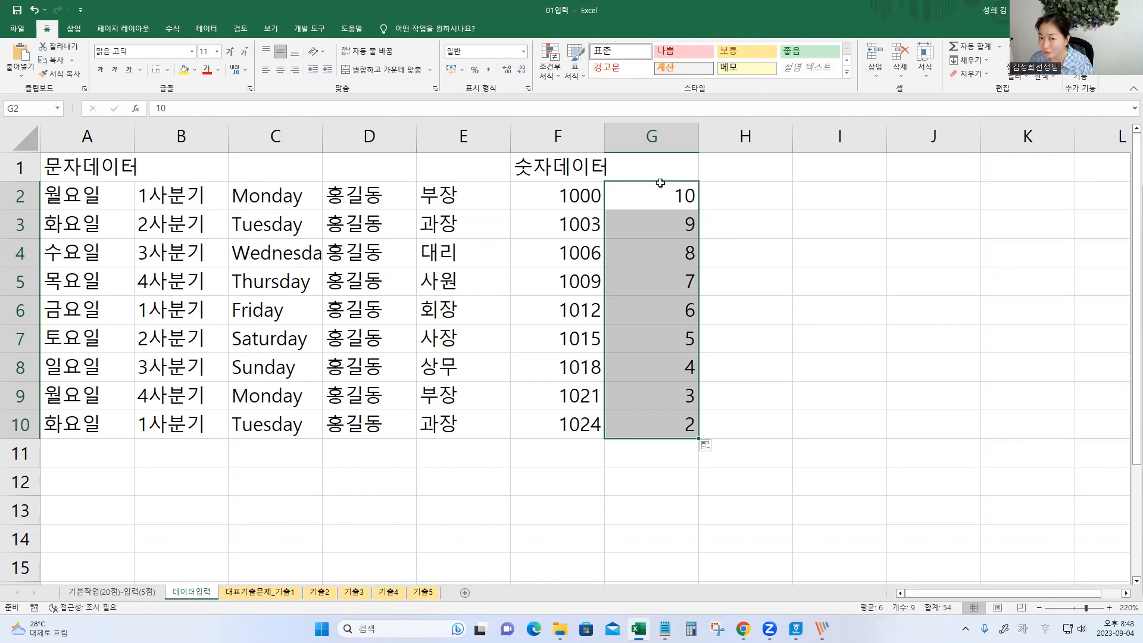
# Step: Enter 100원 in cell H2
pyautogui.click(782, 204)
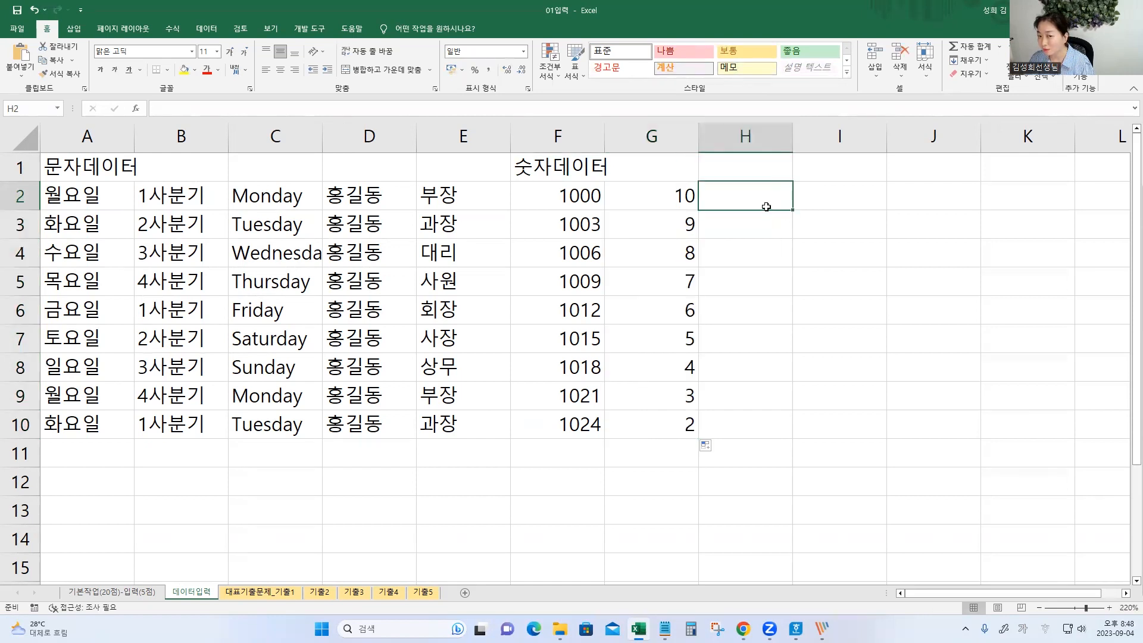
pyautogui.press('Left')
pyautogui.click(767, 202)
pyautogui.write('100')
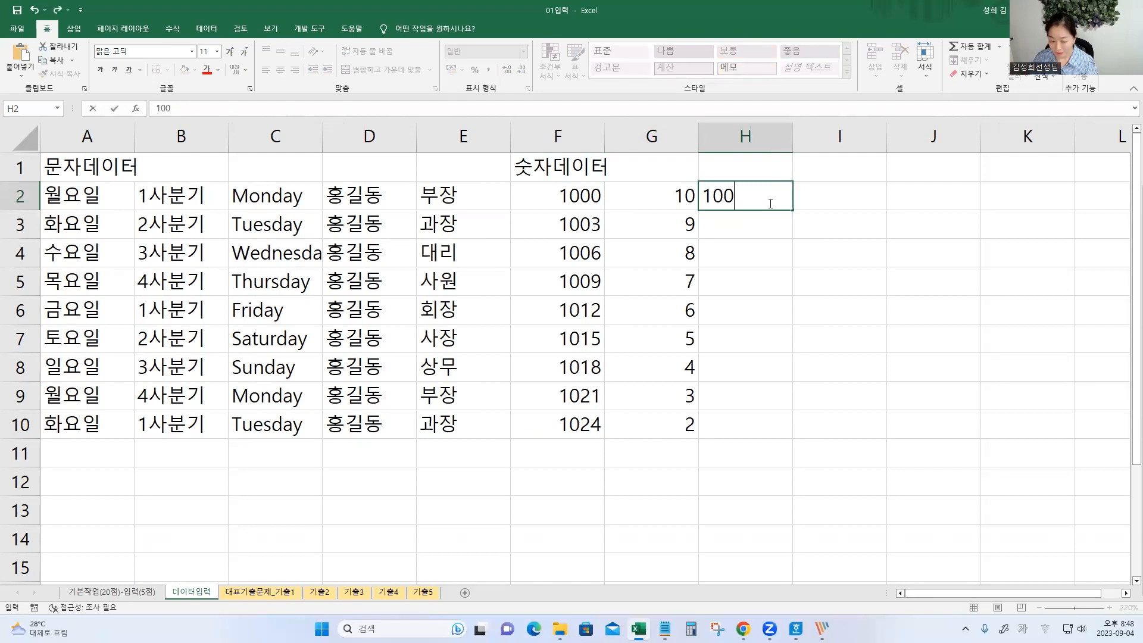
pyautogui.write('원')
pyautogui.press('Return')
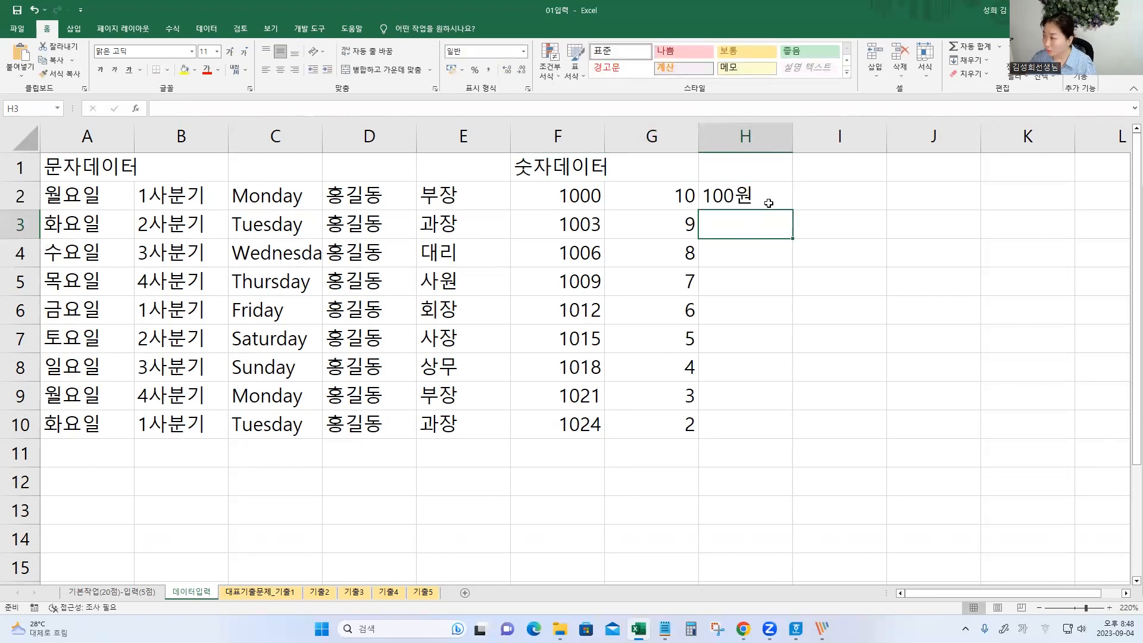
pyautogui.click(754, 192)
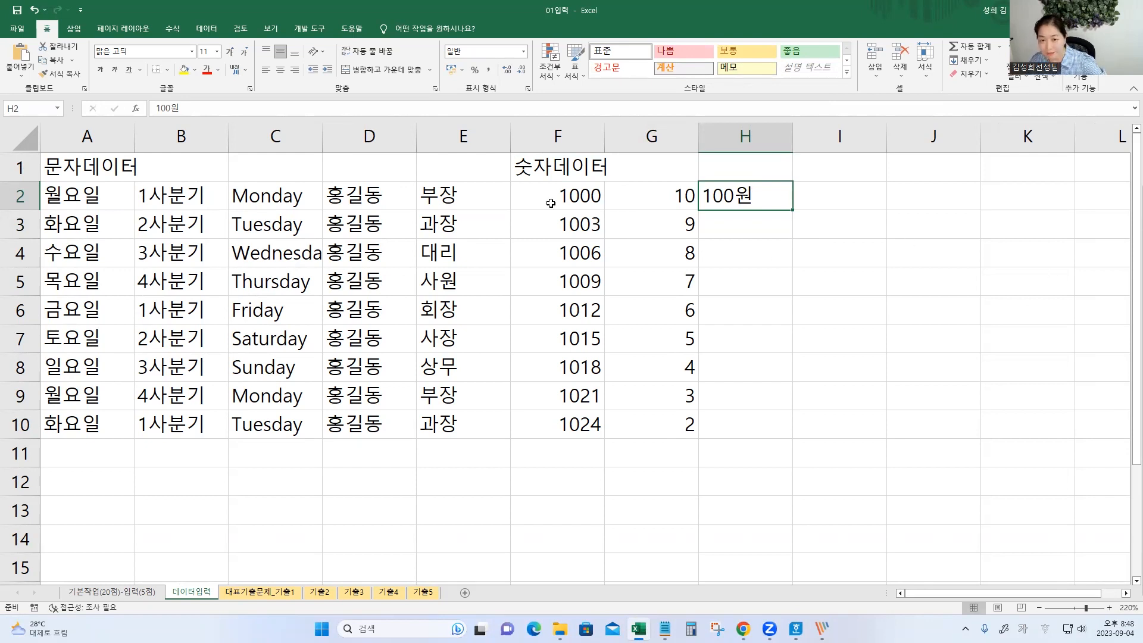
pyautogui.moveTo(609, 206)
pyautogui.mouseDown()
pyautogui.moveTo(561, 212)
pyautogui.moveTo(600, 188)
pyautogui.mouseUp()
pyautogui.moveTo(703, 204)
pyautogui.mouseDown()
pyautogui.moveTo(657, 197)
pyautogui.moveTo(691, 207)
pyautogui.mouseUp()
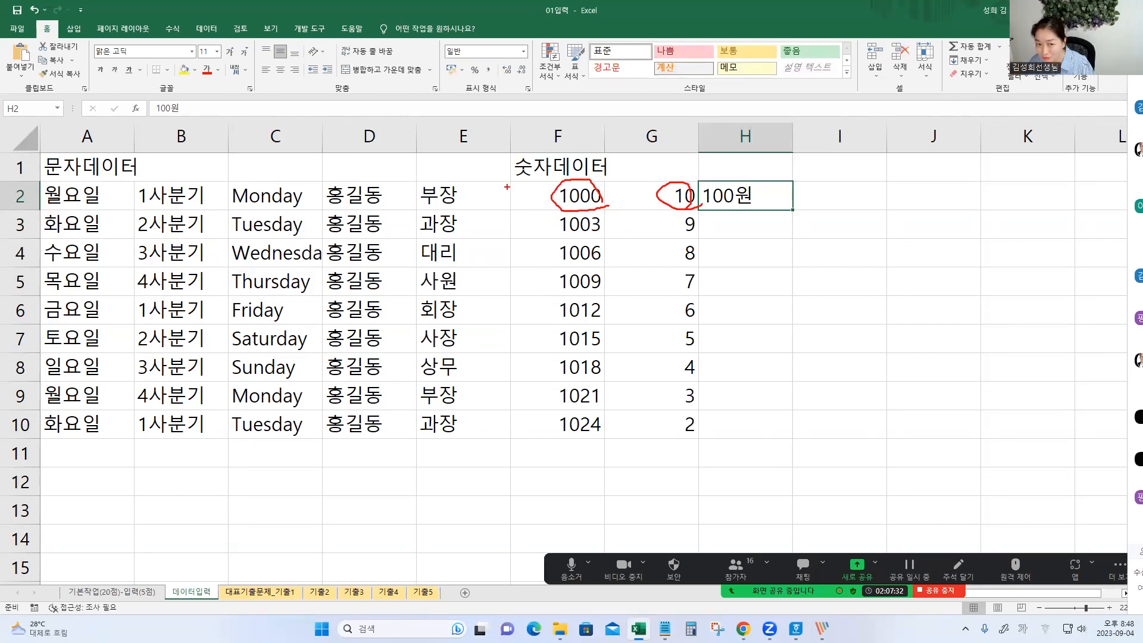
pyautogui.moveTo(510, 177)
pyautogui.mouseDown()
pyautogui.moveTo(513, 211)
pyautogui.moveTo(605, 212)
pyautogui.mouseUp()
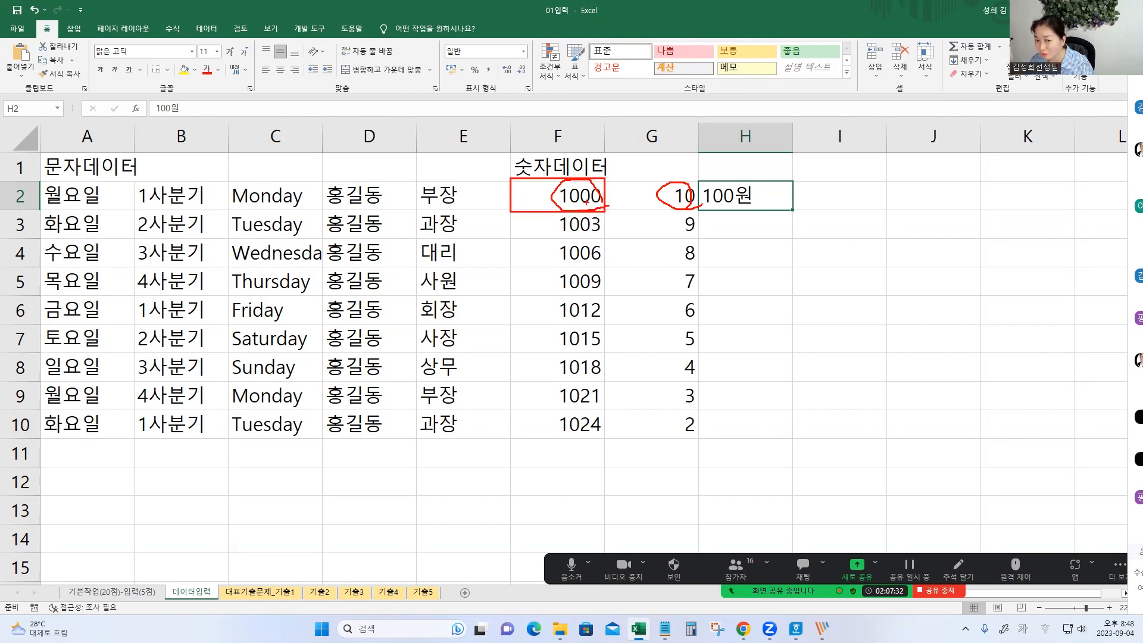
pyautogui.moveTo(608, 207)
pyautogui.mouseDown()
pyautogui.moveTo(557, 206)
pyautogui.moveTo(568, 181)
pyautogui.moveTo(603, 230)
pyautogui.mouseUp()
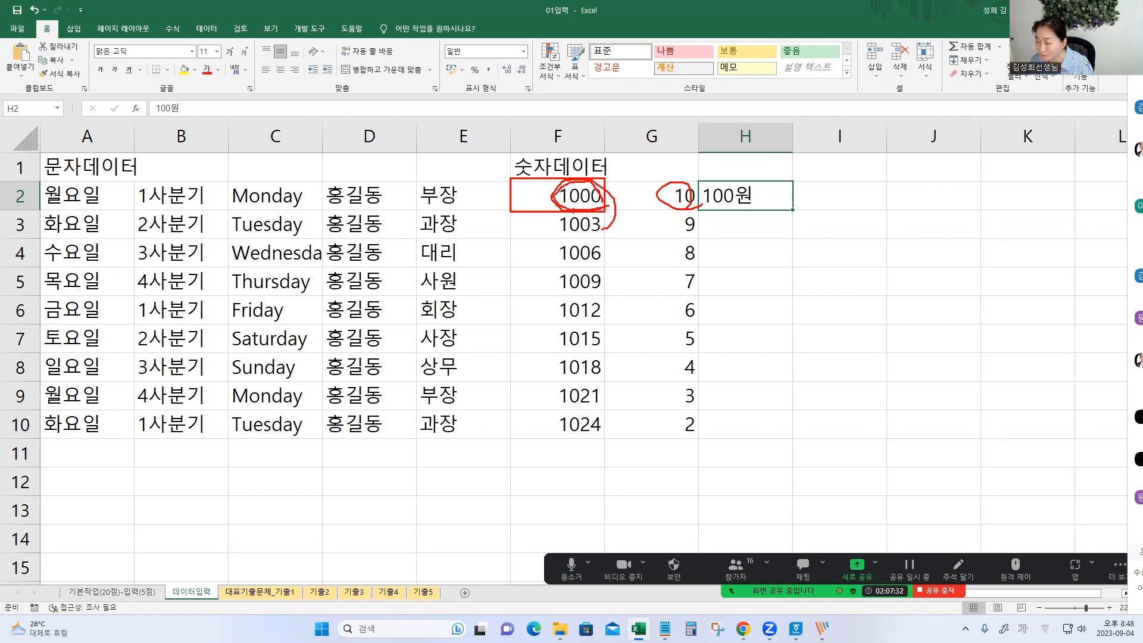
pyautogui.moveTo(751, 203)
pyautogui.mouseDown()
pyautogui.moveTo(706, 212)
pyautogui.moveTo(721, 172)
pyautogui.moveTo(771, 224)
pyautogui.mouseUp()
pyautogui.moveTo(705, 204); pyautogui.dragTo(740, 203)
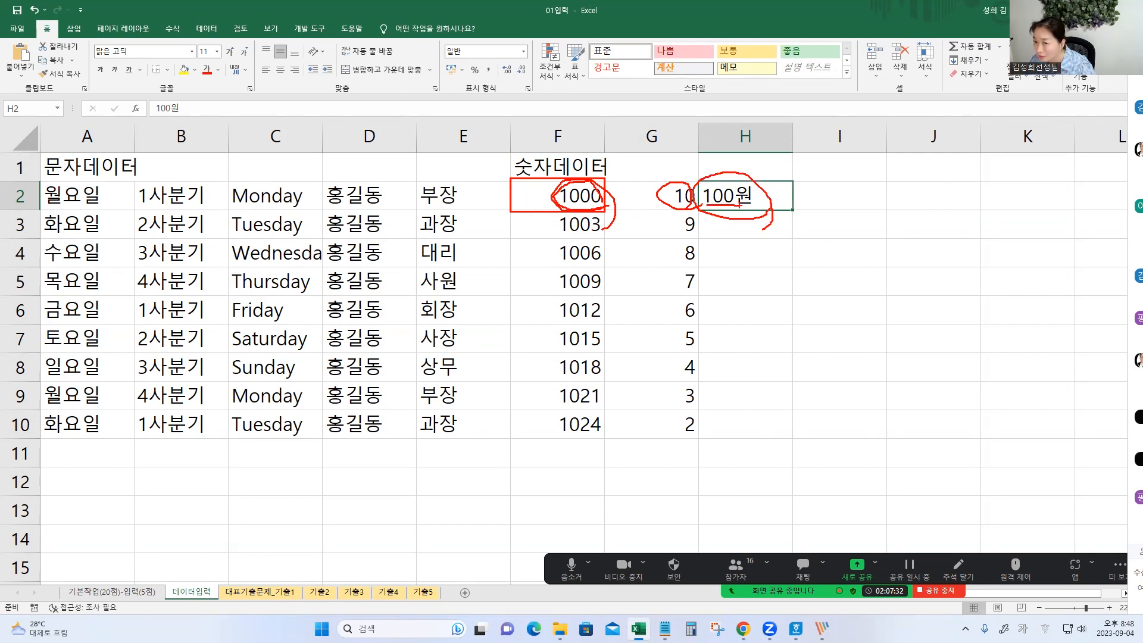
pyautogui.press('Escape')
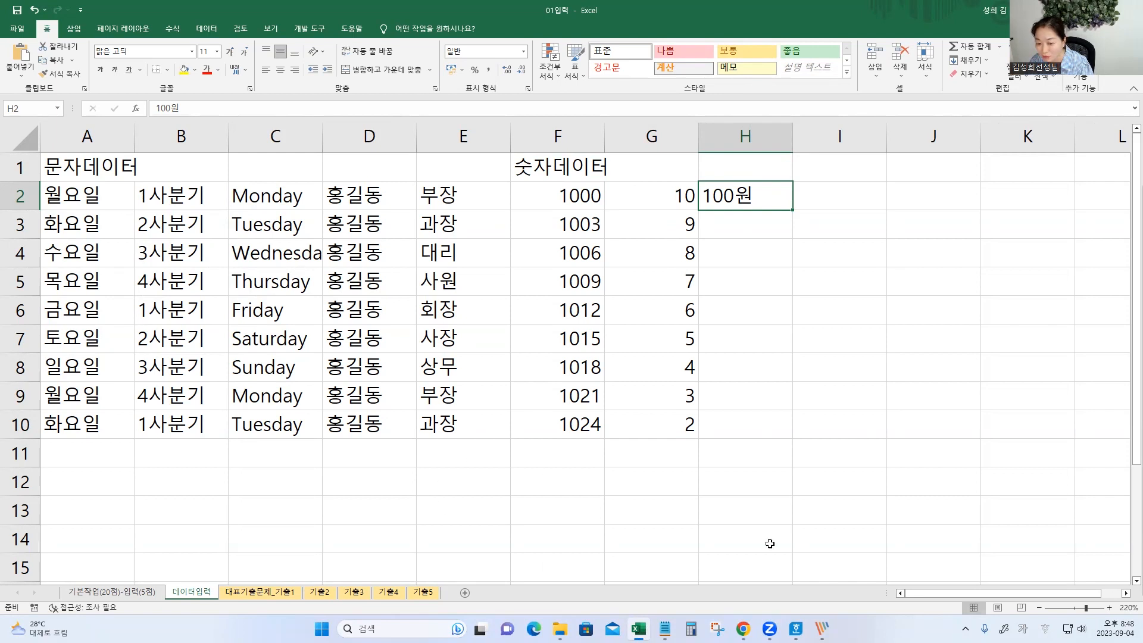
# Step: Switch to the 0904 notes in Notepad and add the heading 문자데이터와 숫자데이터의 차이점 at the end, with blank lines below it
pyautogui.click(665, 628)
pyautogui.click(632, 494)
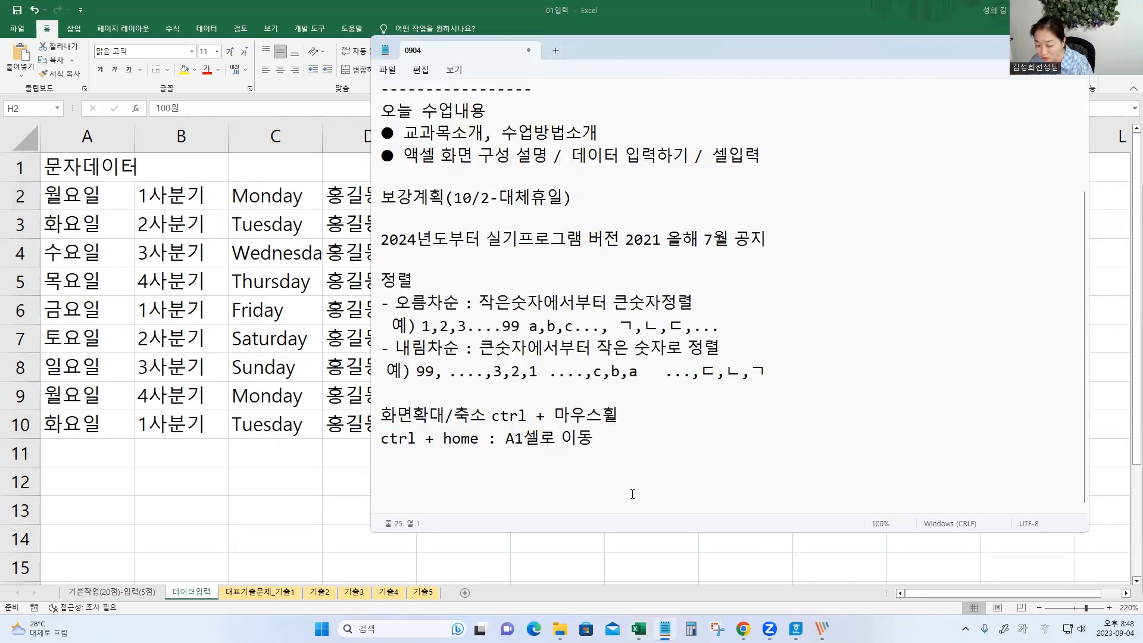
pyautogui.write('문자데이터와 숫ㅈ자데이터의 창')
pyautogui.write('이점')
pyautogui.press('Return')
pyautogui.press('Return')
pyautogui.press('Return')
pyautogui.press('Return')
pyautogui.press('Return')
pyautogui.press('Return')
pyautogui.press('Return')
pyautogui.press('Return')
pyautogui.press('Return')
pyautogui.press('Up')
pyautogui.press('Up')
pyautogui.press('Up')
pyautogui.press('Up')
pyautogui.press('Up')
pyautogui.press('Up')
pyautogui.press('Up')
pyautogui.press('Up')
# Step: Add the line "- 계산이 되는 데이터가 숫자데이터(가감승제)" under the new heading
pyautogui.write('- ')
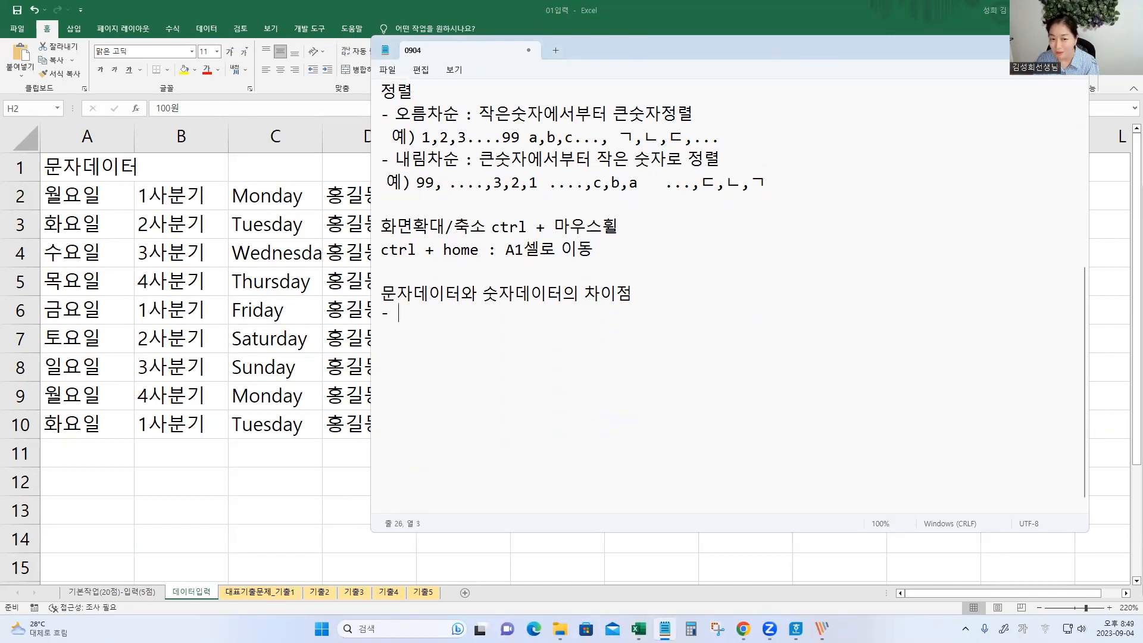
pyautogui.write('계산이 되는 뎅')
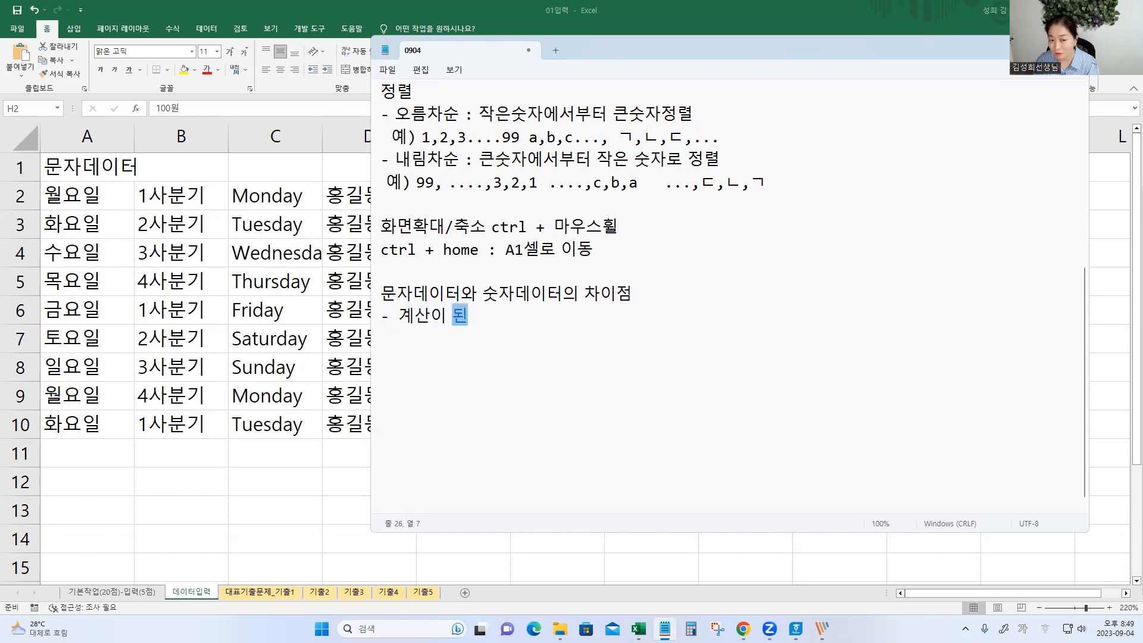
pyautogui.write('이터가 숫자')
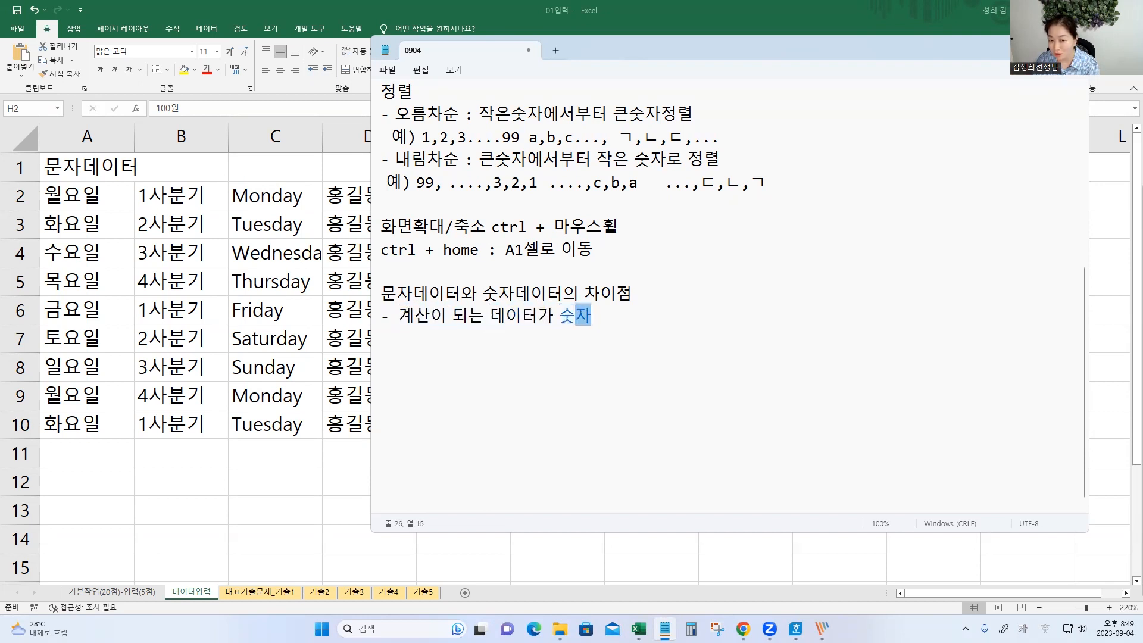
pyautogui.write('데일터(가감')
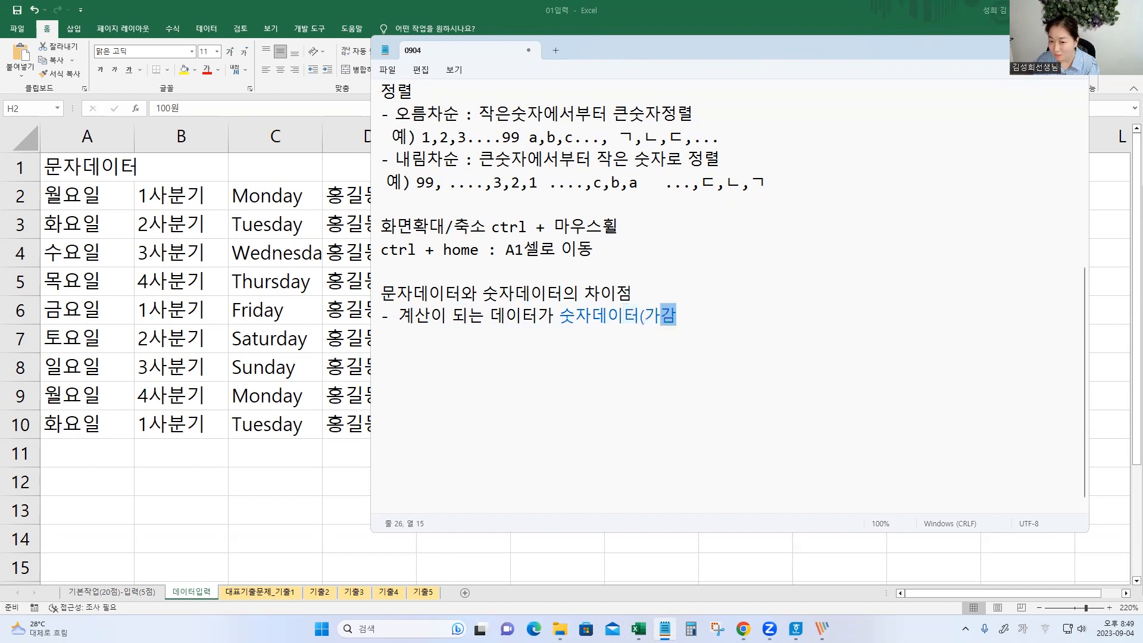
pyautogui.write('승ㅈ제)')
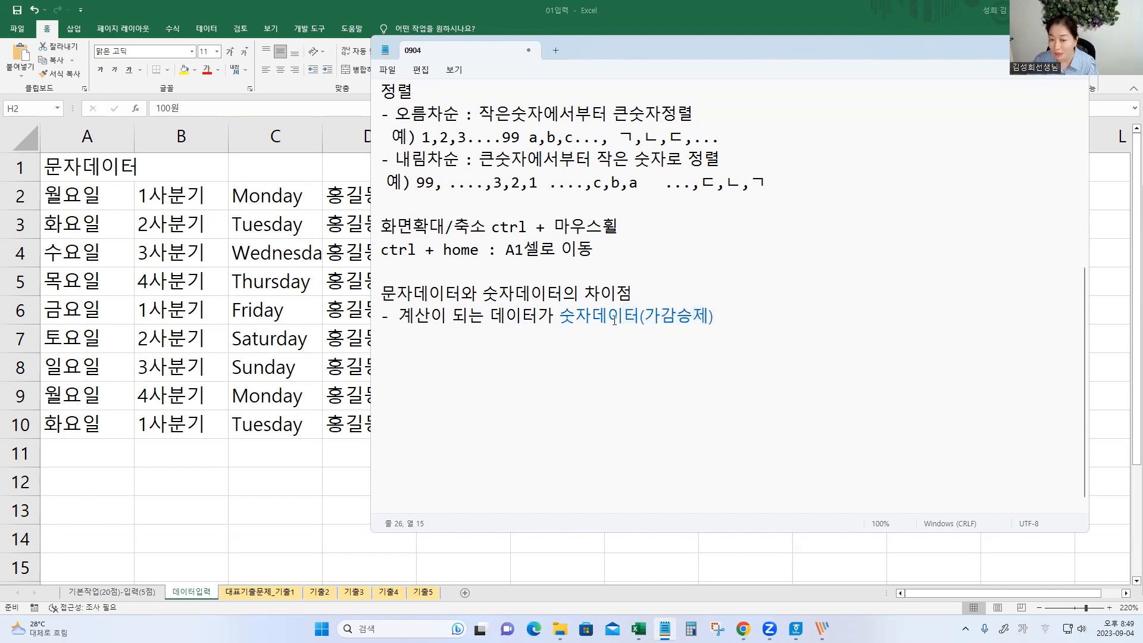
# Step: Duplicate the 계산이 되는 line directly below itself and reword the copy's beginning as "계산이 되지 않는 데이터가"
pyautogui.moveTo(382, 314); pyautogui.dragTo(652, 330)
pyautogui.hotkey('ctrl', 'c')
pyautogui.click(385, 334)
pyautogui.hotkey('ctrl', 'v')
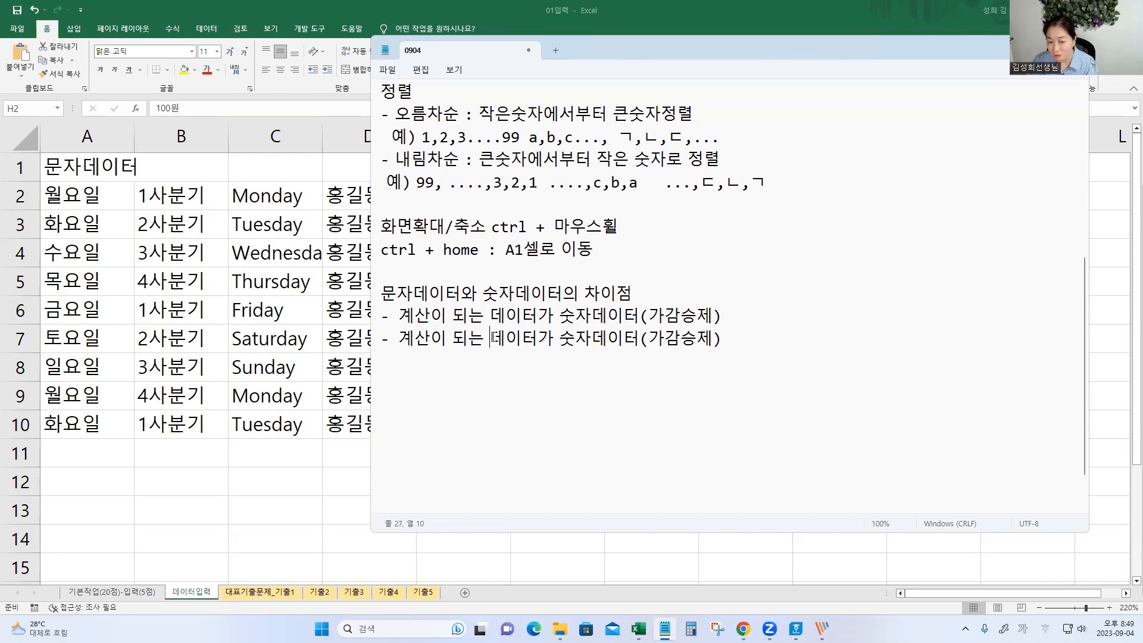
pyautogui.press('BackSpace')
pyautogui.press('BackSpace')
pyautogui.write('지 않는')
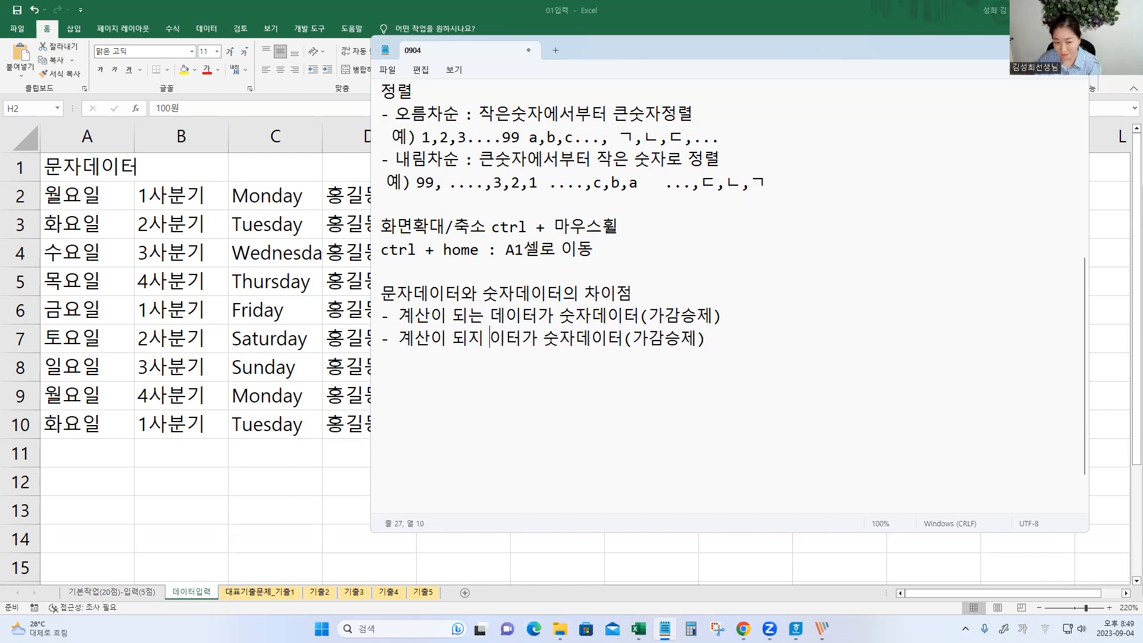
pyautogui.press('Delete')
pyautogui.press('Delete')
pyautogui.write('데')
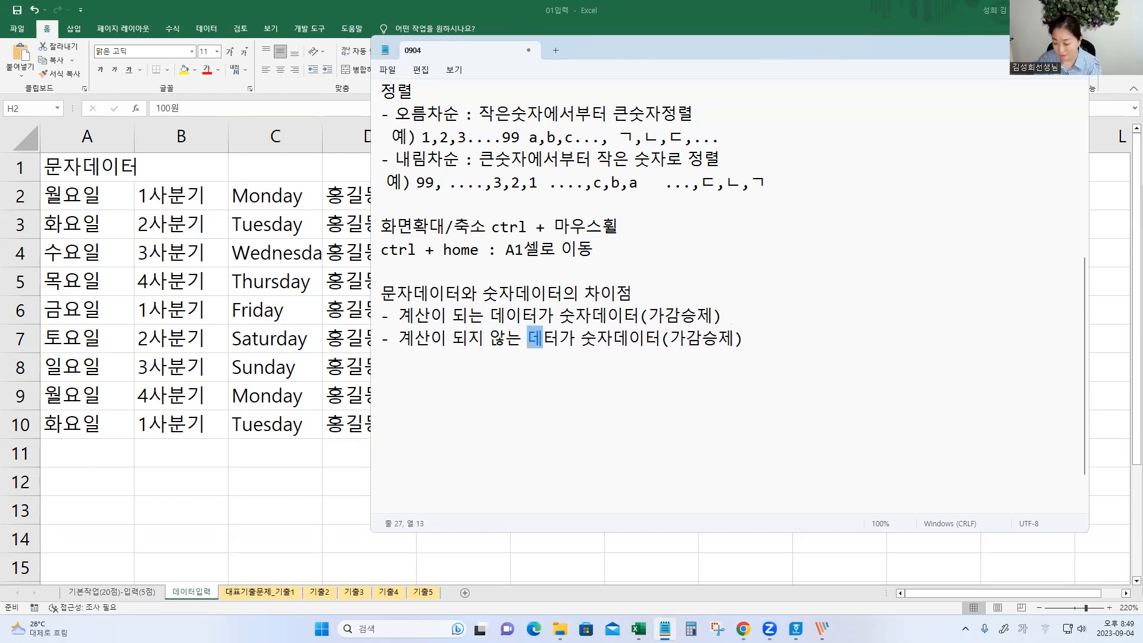
pyautogui.write('이')
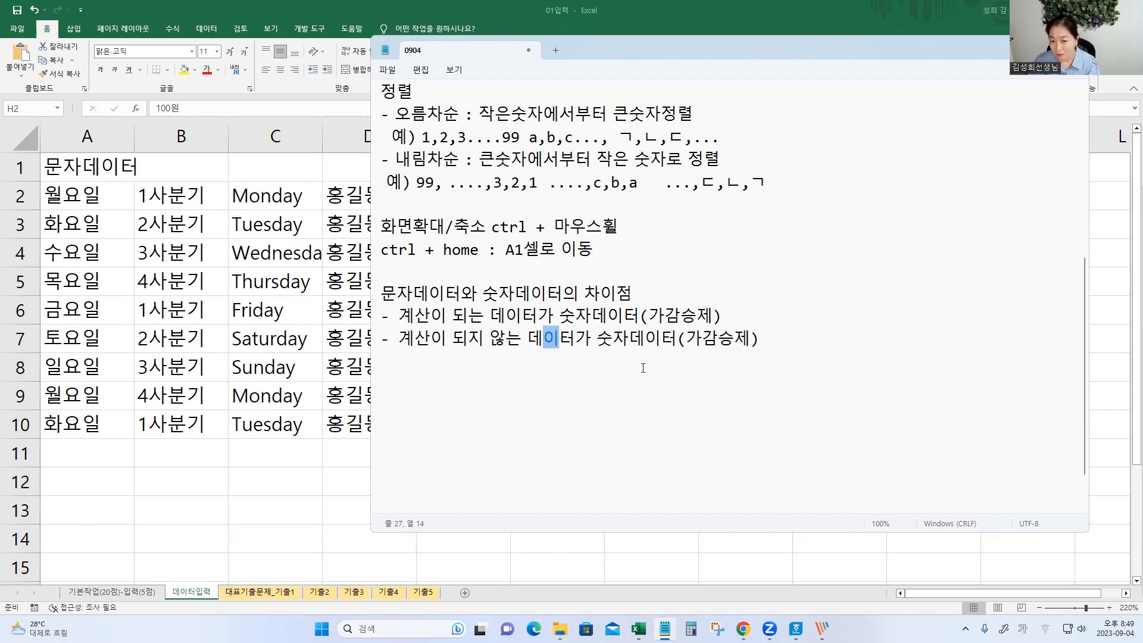
# Step: Replace the ending of the duplicated line so that it reads 문자데이터(혼합데이터)
pyautogui.moveTo(613, 337); pyautogui.dragTo(600, 340)
pyautogui.write('문')
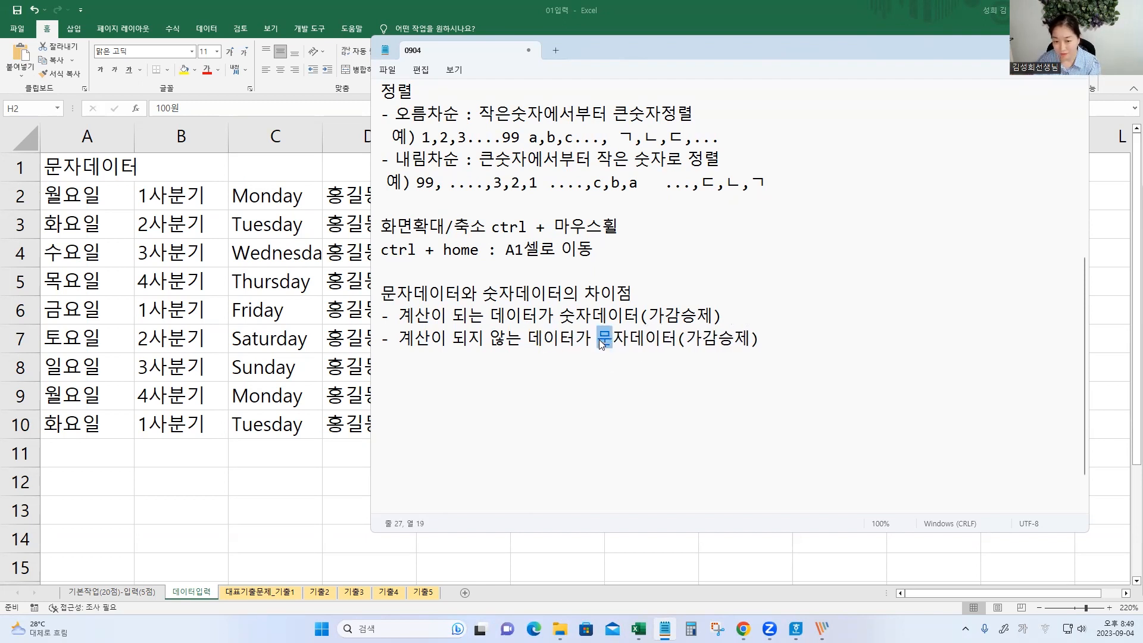
pyautogui.moveTo(762, 339); pyautogui.dragTo(679, 340)
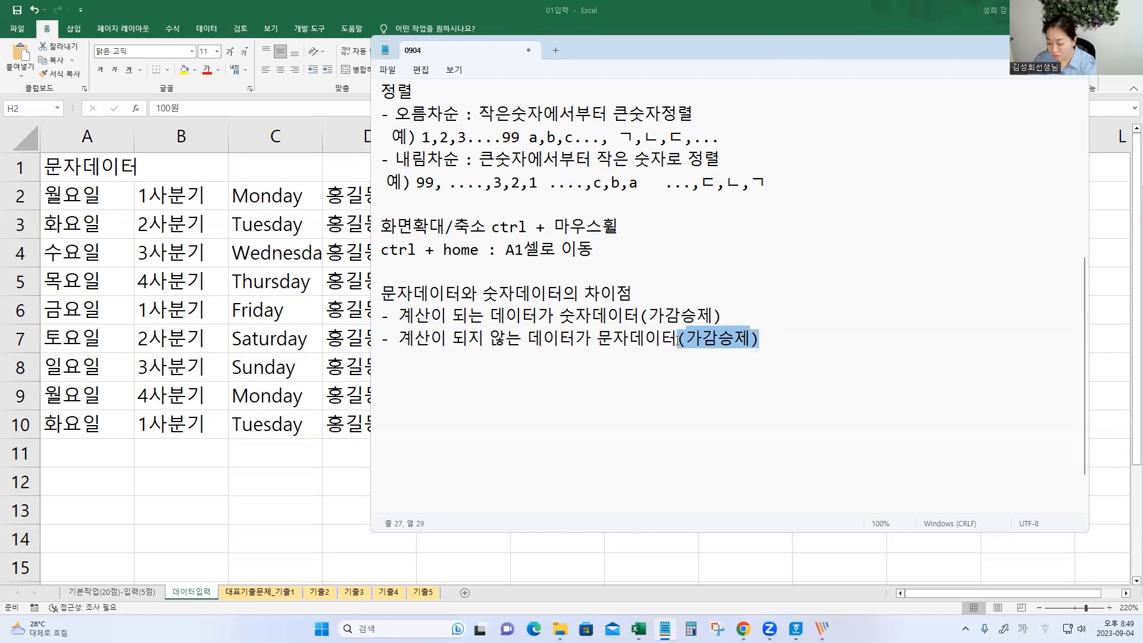
pyautogui.press('BackSpace')
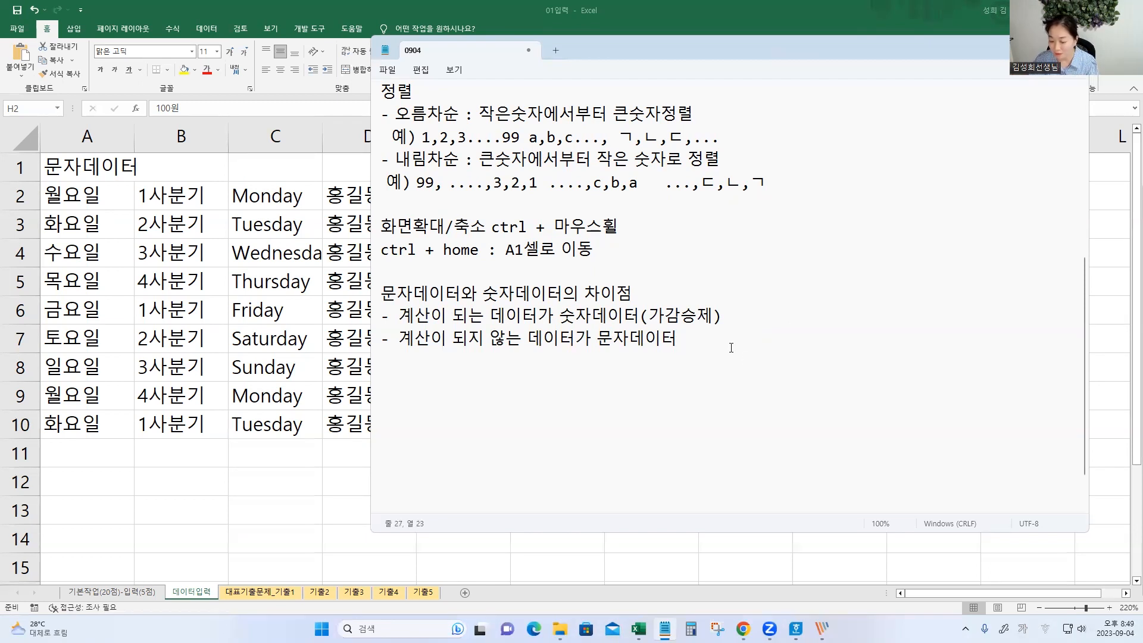
pyautogui.write('(혼합')
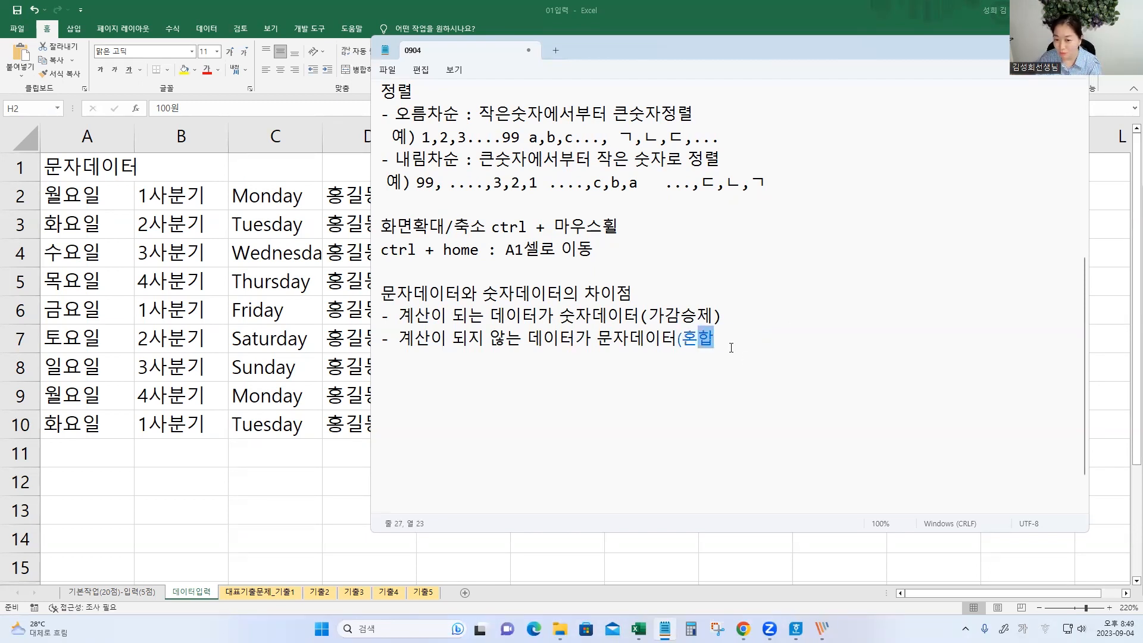
pyautogui.write('데일터)')
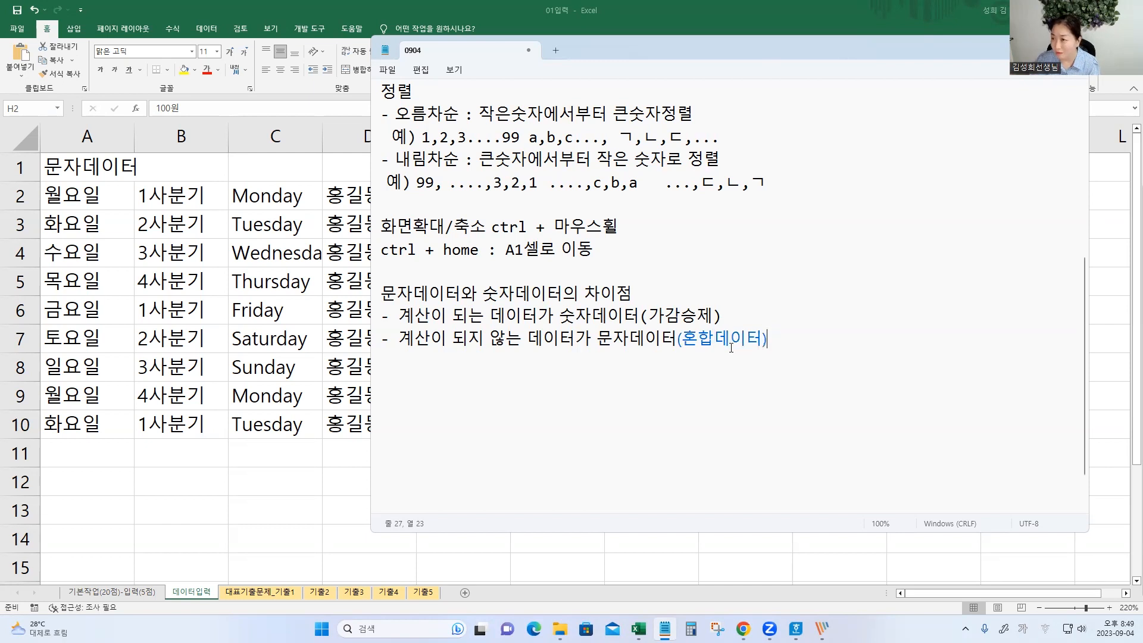
# Step: Return to the Excel sheet and fill the 100원 entry in H2 down to H10 as a series
pyautogui.click(1021, 47)
pyautogui.click(737, 286)
pyautogui.click(759, 203)
pyautogui.moveTo(762, 207)
pyautogui.mouseDown()
pyautogui.moveTo(698, 201)
pyautogui.moveTo(768, 174)
pyautogui.moveTo(769, 209)
pyautogui.mouseUp()
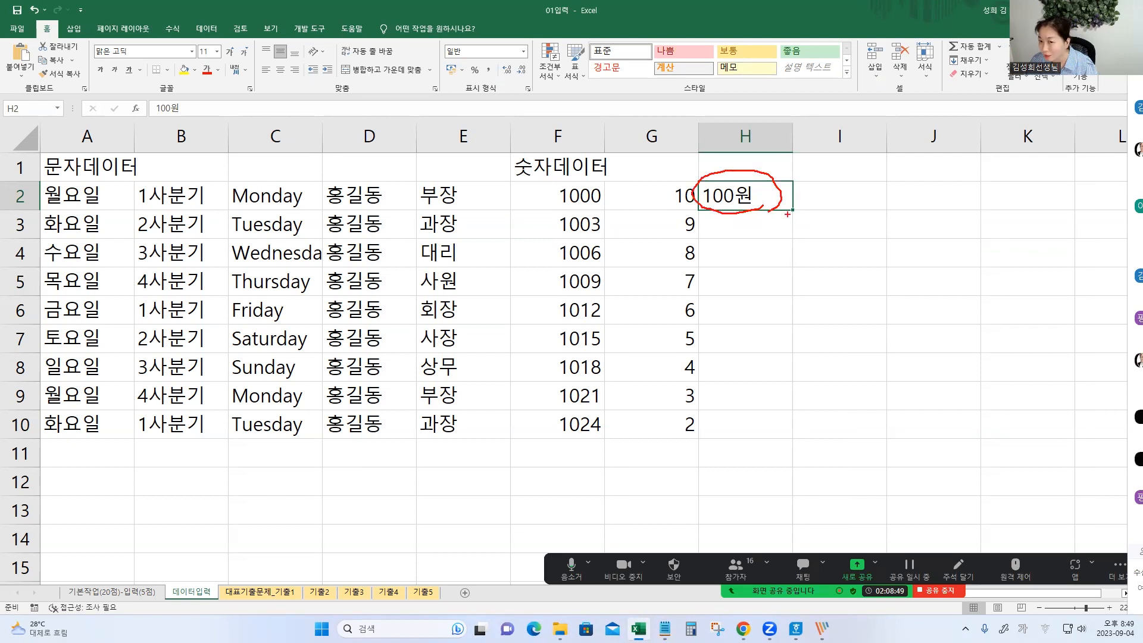
pyautogui.press('Escape')
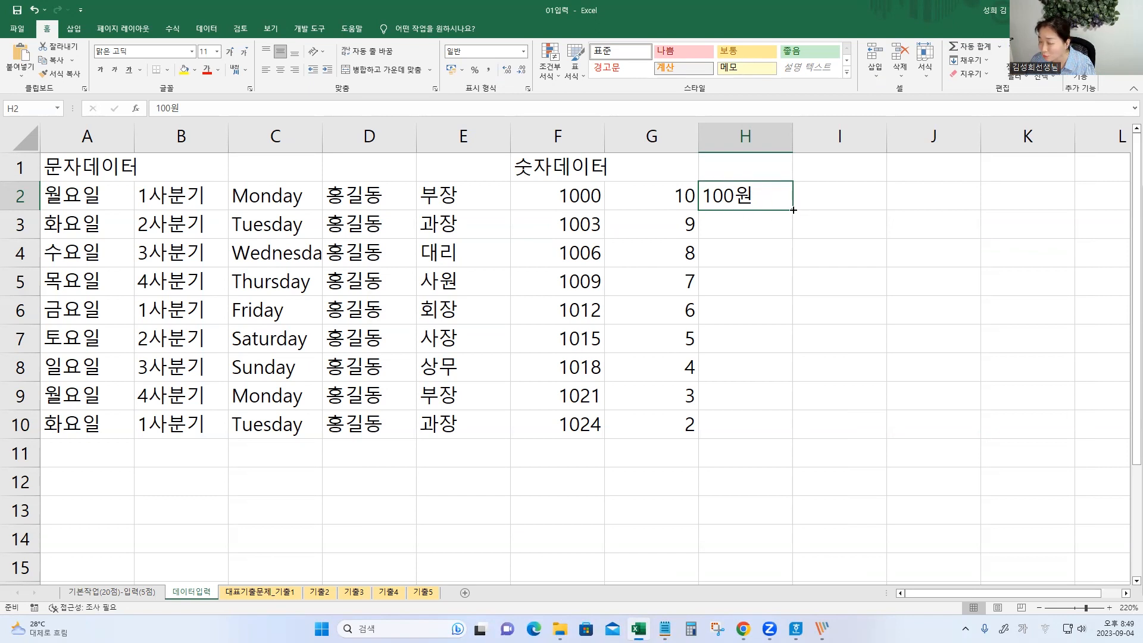
pyautogui.moveTo(794, 209); pyautogui.dragTo(799, 439)
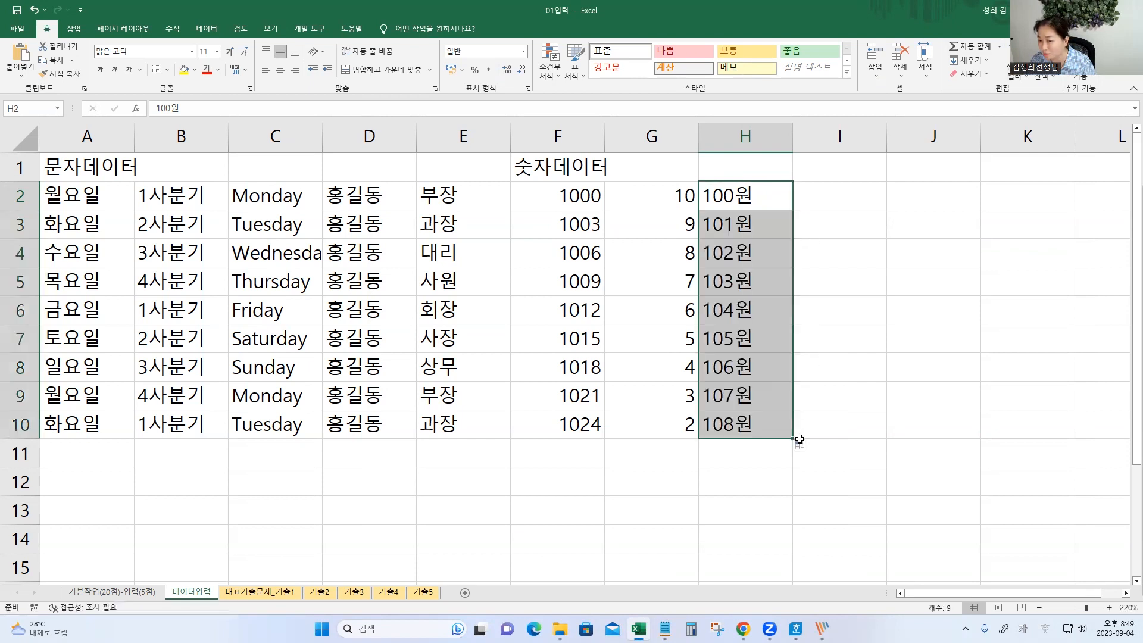
pyautogui.click(744, 476)
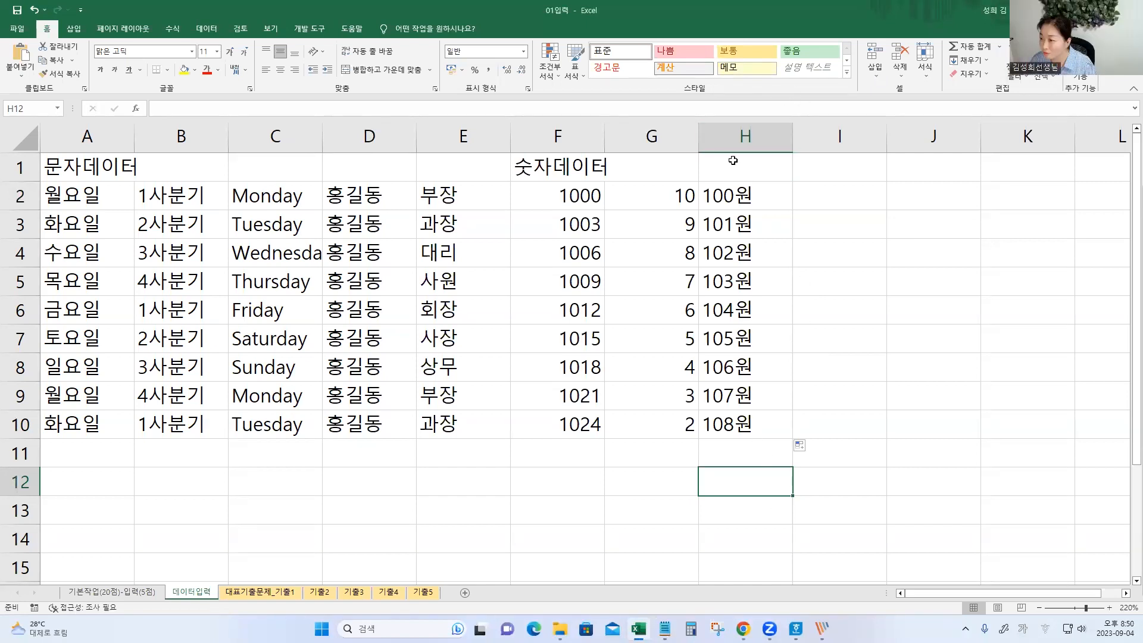
# Step: Enter the heading 날짜데이터 in cell I1
pyautogui.click(842, 192)
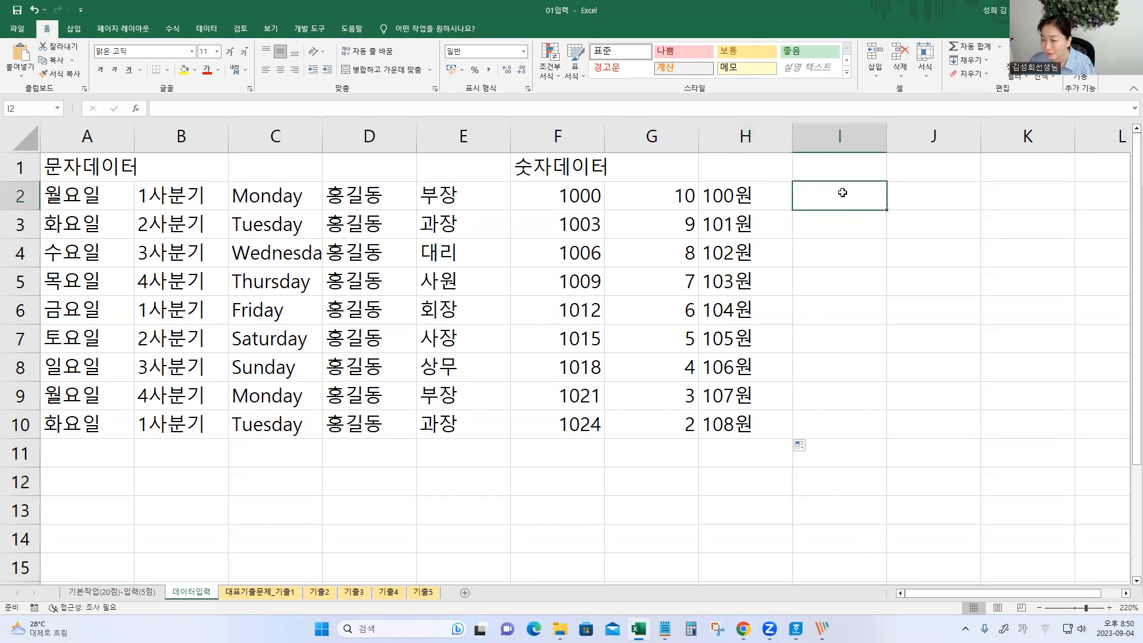
pyautogui.click(831, 168)
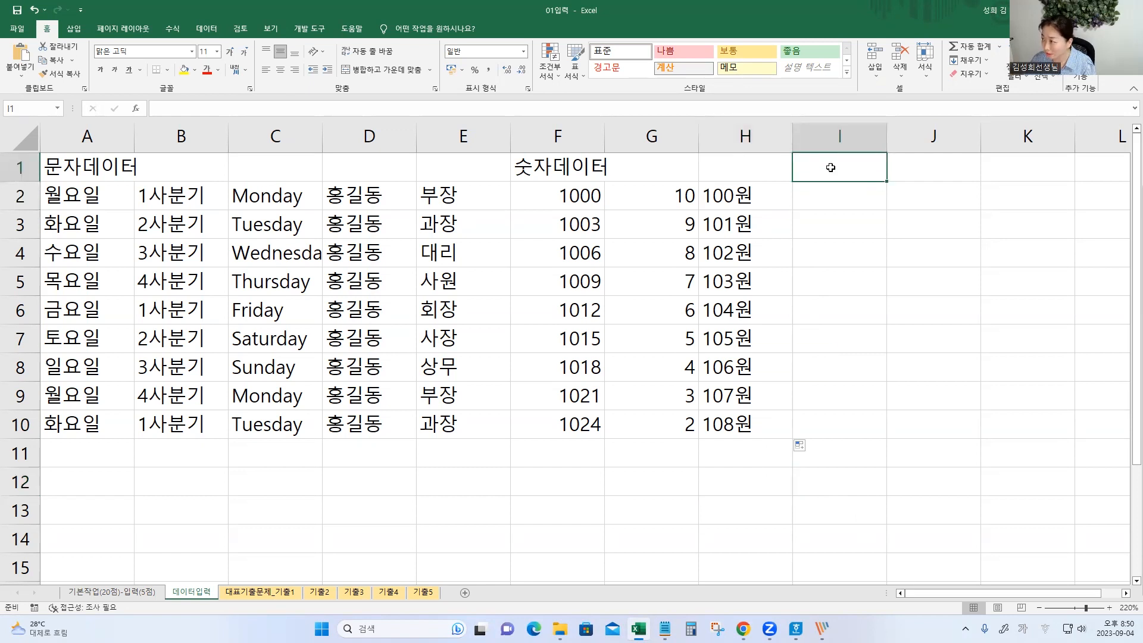
pyautogui.write('날짜데이터')
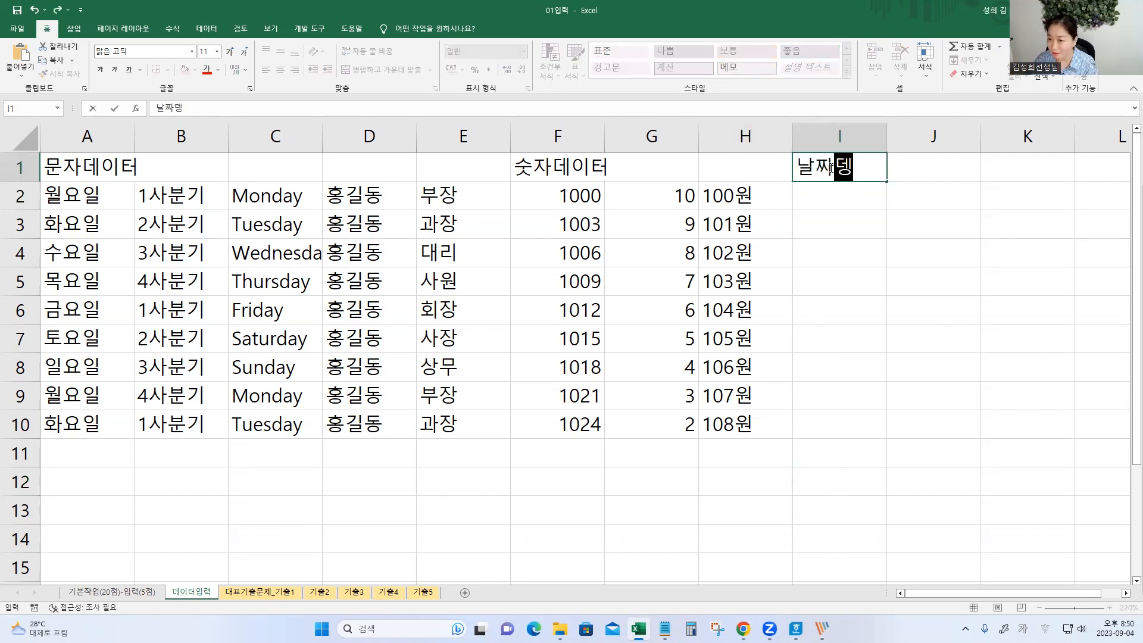
pyautogui.press('Return')
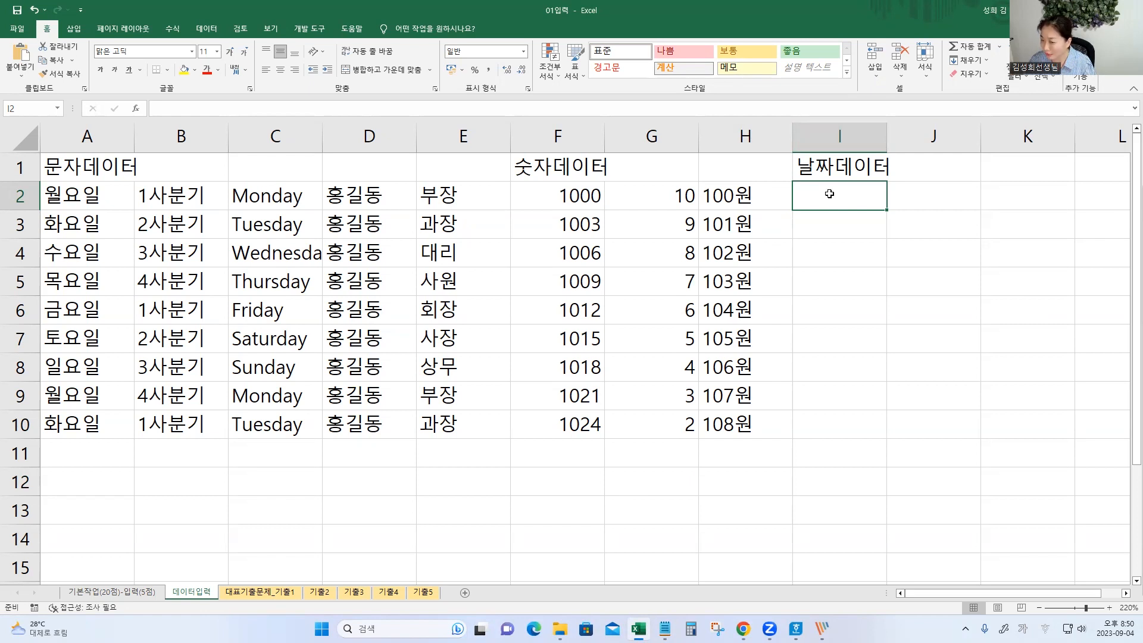
# Step: Switch to the Notepad notes and add the heading 날짜데이터 after a blank line, with 년 월 일 beneath it
pyautogui.click(664, 628)
pyautogui.press('Return')
pyautogui.press('Return')
pyautogui.write('날짠')
pyautogui.press('BackSpace')
pyautogui.write('데이터')
pyautogui.press('Return')
pyautogui.write('년 월 일')
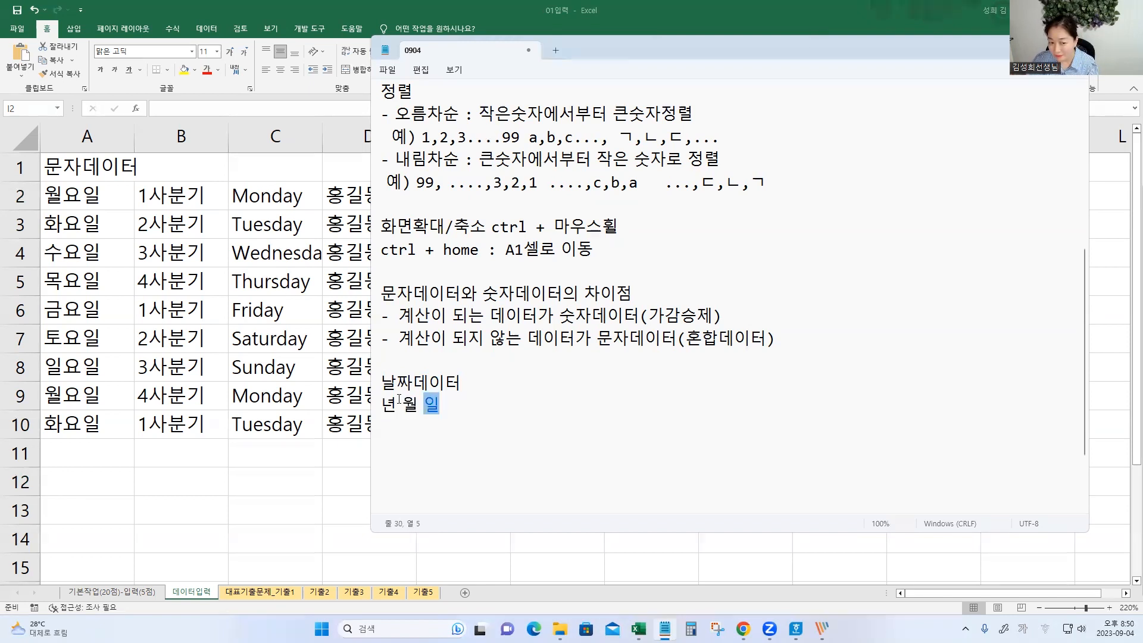
# Step: Copy 년 월 일 again onto the same line and separate the first set with slashes as 년/월/일
pyautogui.tripleClick(382, 407)
pyautogui.hotkey('ctrl', 'c')
pyautogui.click(463, 413)
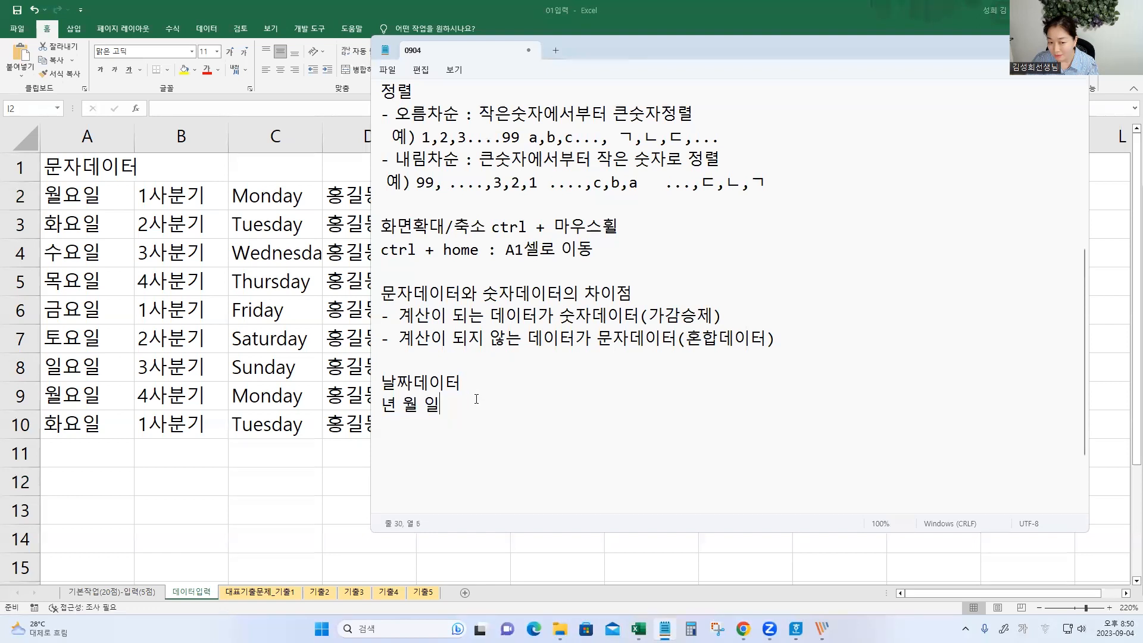
pyautogui.hotkey('ctrl', 'v')
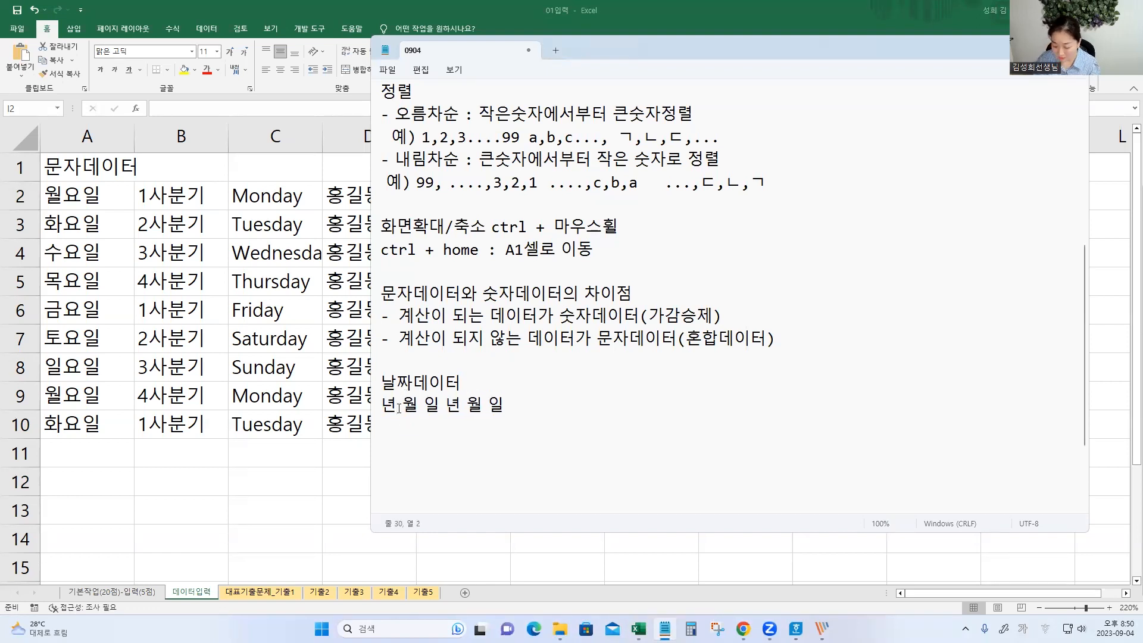
pyautogui.write('/')
pyautogui.press('Right')
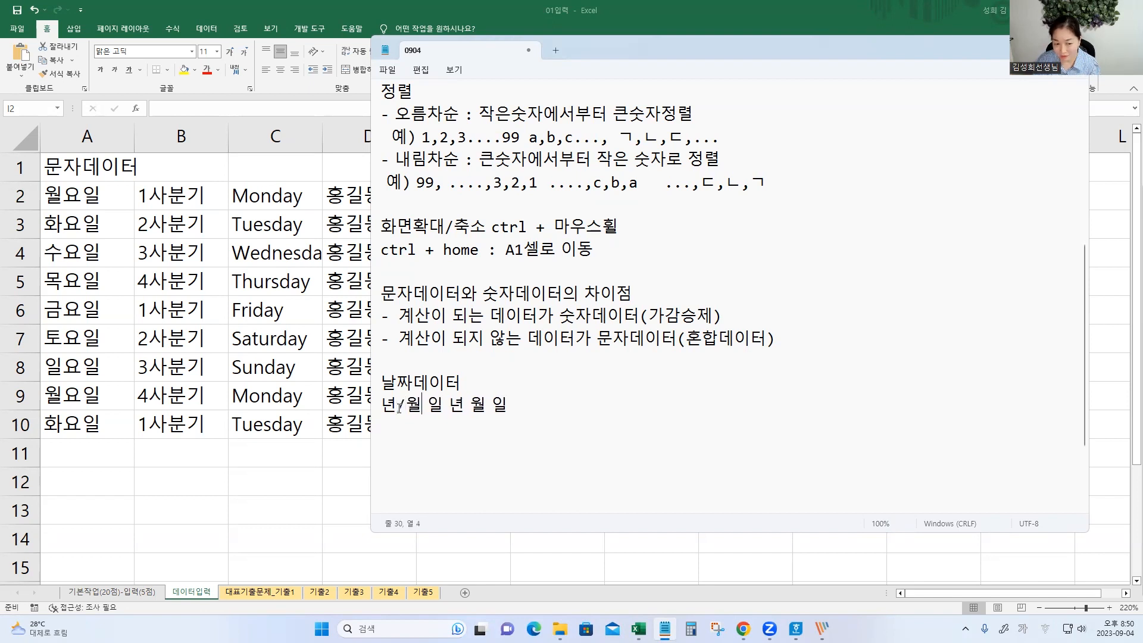
pyautogui.write('/')
pyautogui.press('Right')
pyautogui.press('Right')
pyautogui.press('Right')
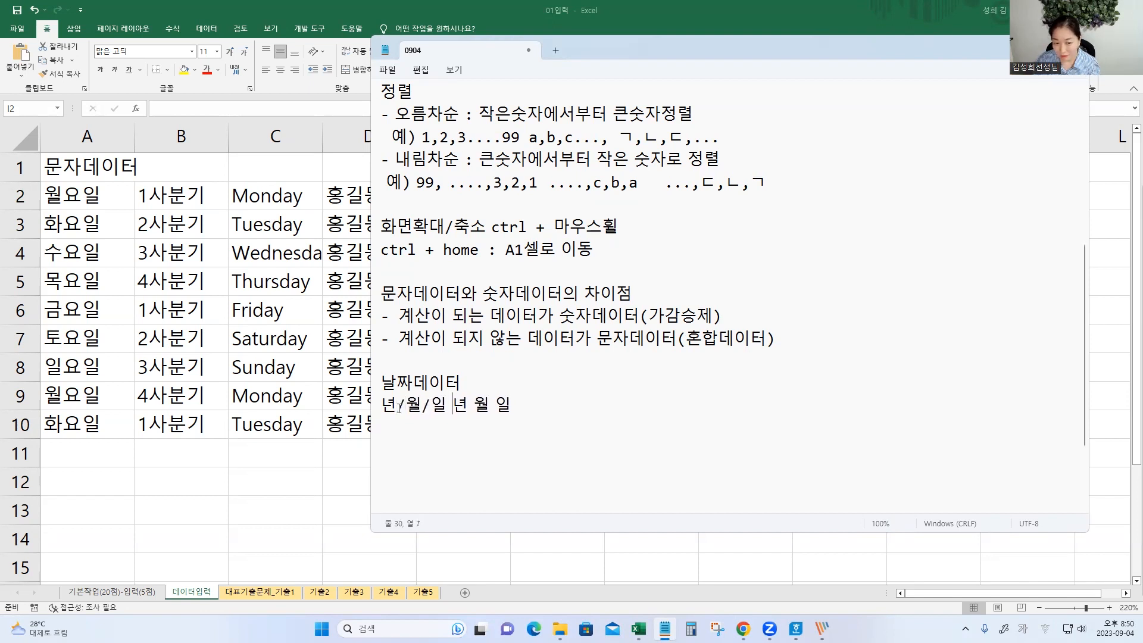
# Step: Separate the second 년 월 일 set with hyphens so that it reads 년-월-일
pyautogui.write('-')
pyautogui.press('Delete')
pyautogui.press('Right')
pyautogui.press('Right')
pyautogui.press('Right')
pyautogui.press('Left')
pyautogui.press('Left')
pyautogui.write('-')
pyautogui.press('Delete')
pyautogui.press('Right')
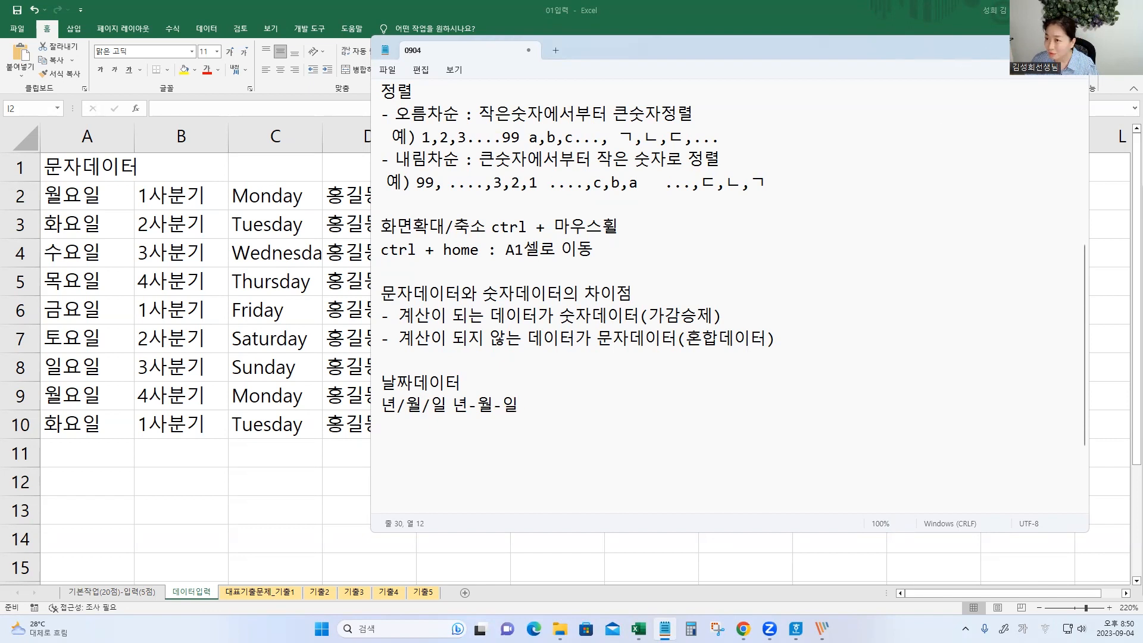
# Step: Switch back to the Excel sheet and enter the date 2022/1/1 in cell I2 under 날짜데이터
pyautogui.hotkey('alt', 'Tab')
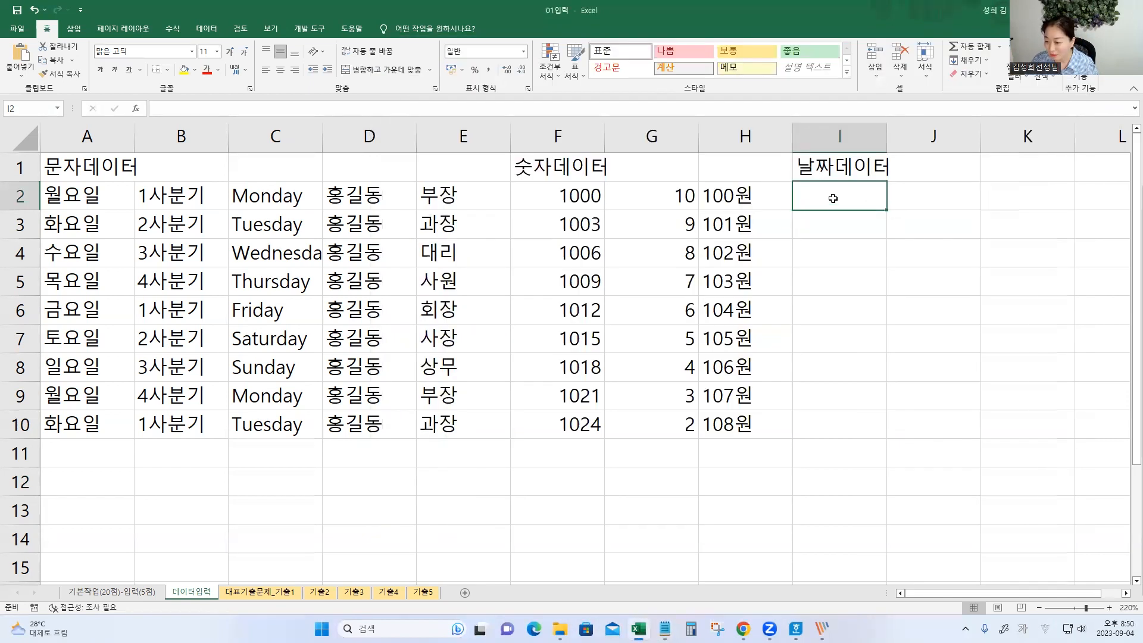
pyautogui.write('2022/1/1')
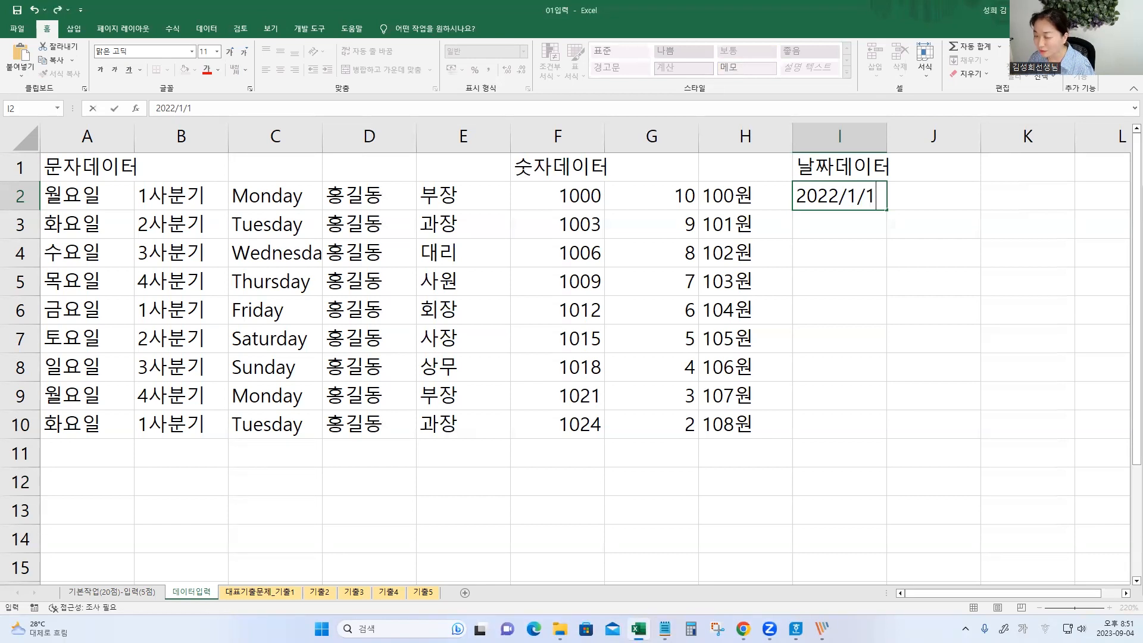
pyautogui.press('Return')
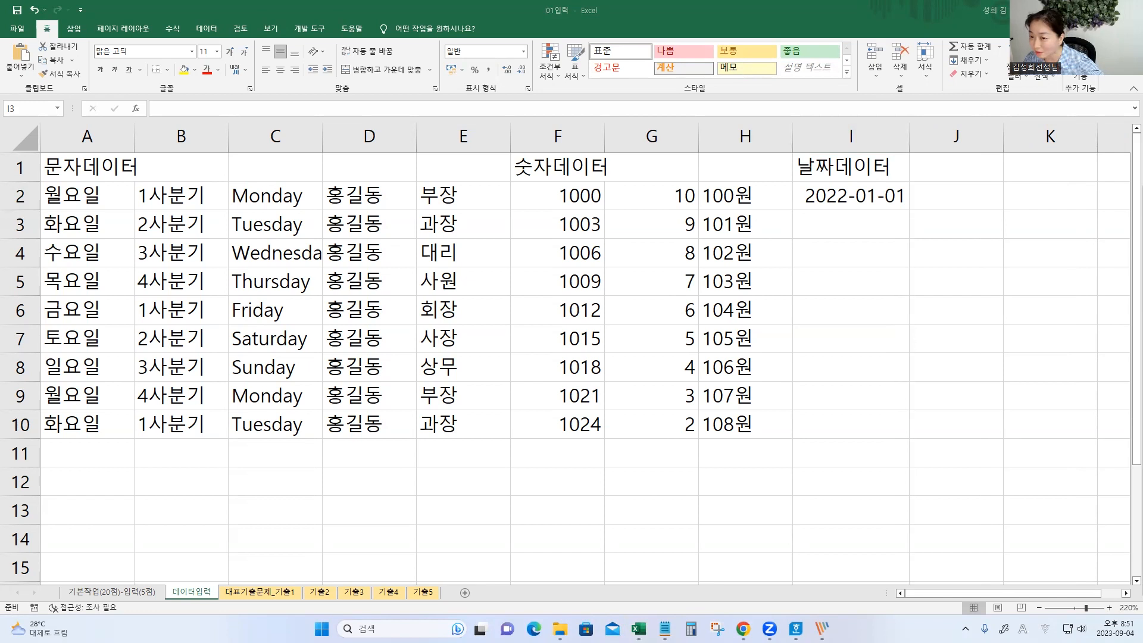
pyautogui.click(850, 225)
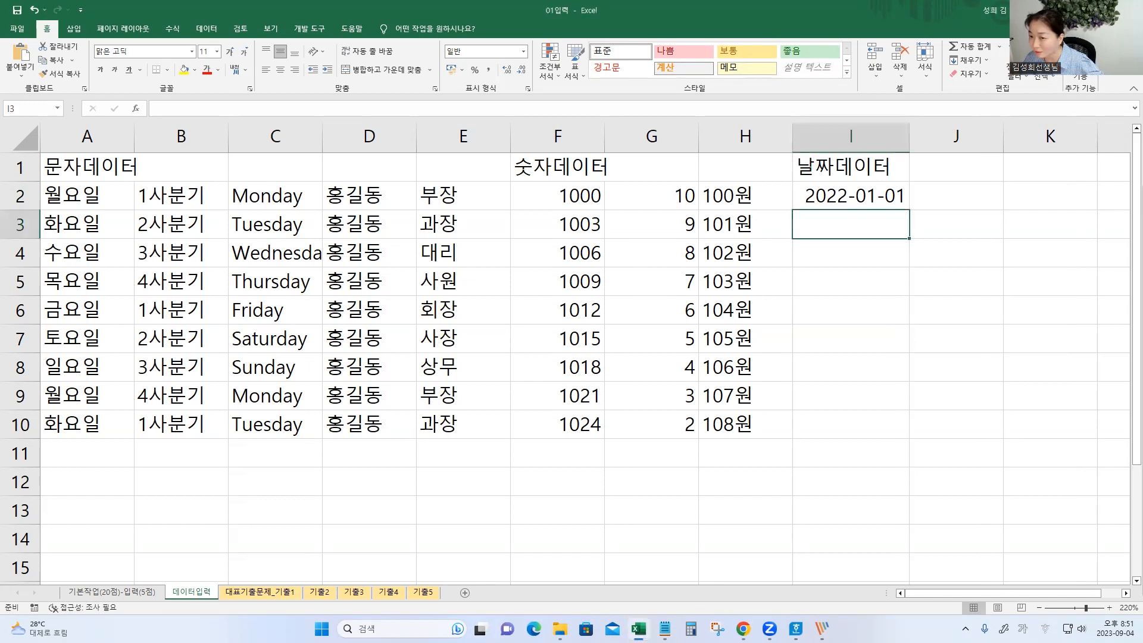
pyautogui.click(854, 189)
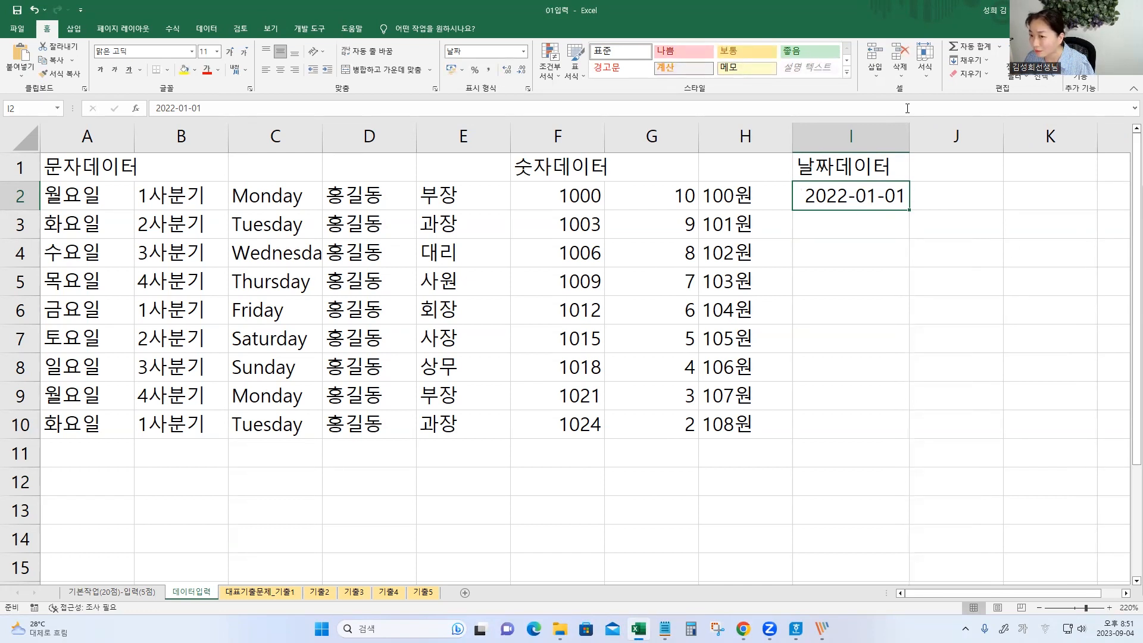
# Step: Enter the heading 시간데이터 in cell J1
pyautogui.click(953, 168)
pyautogui.write('시간')
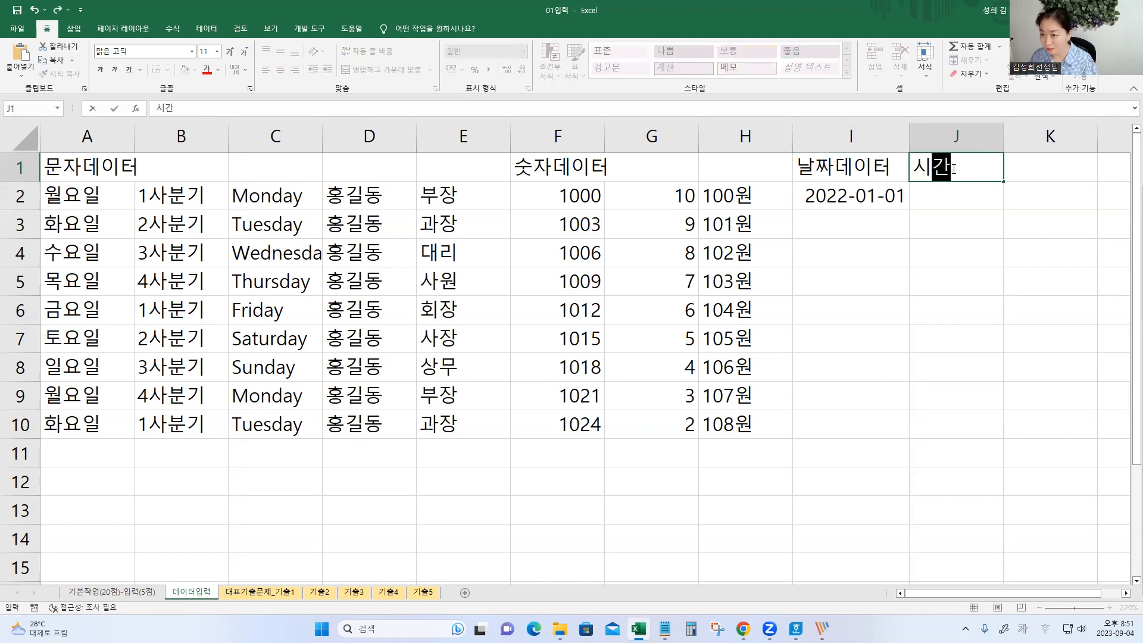
pyautogui.write('데일터')
pyautogui.press('Return')
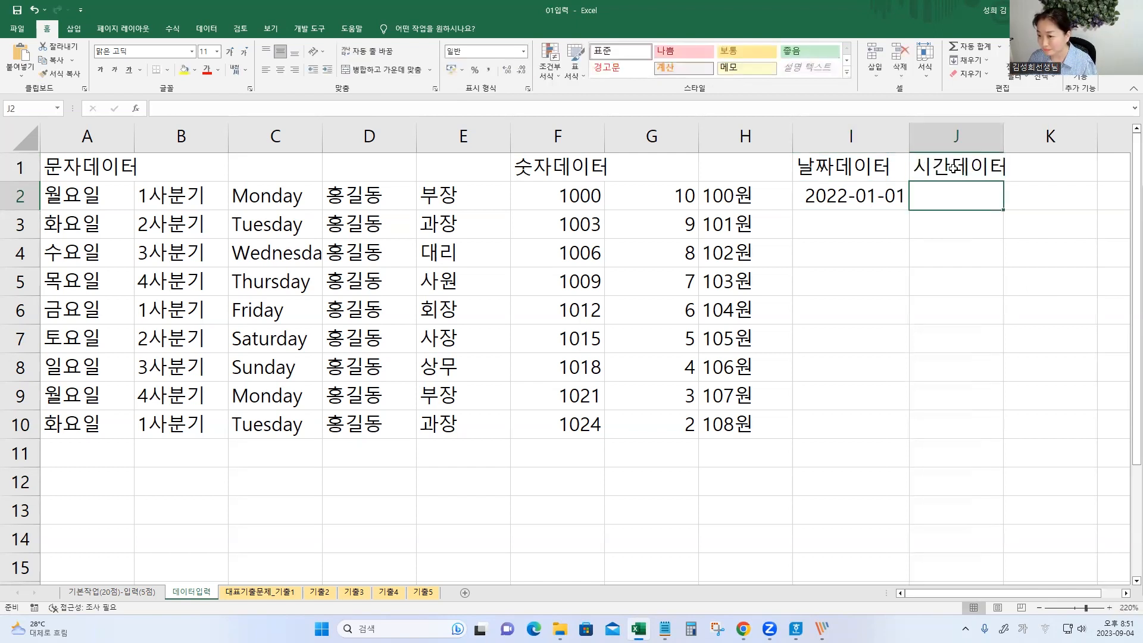
pyautogui.hscroll(1, 1044, 509)
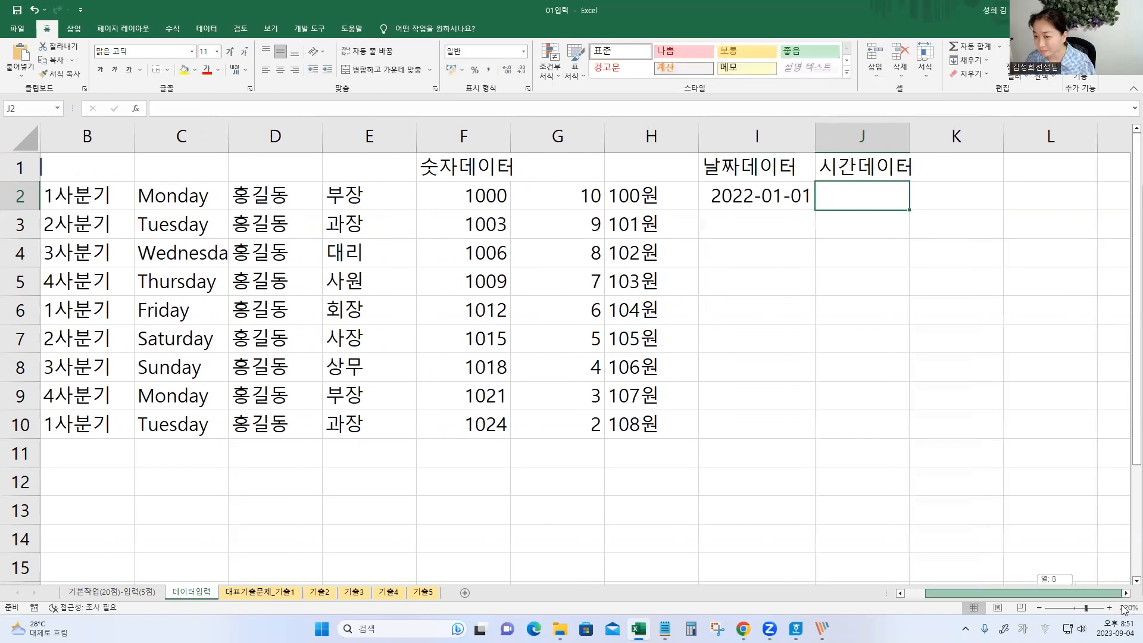
# Step: Switch to the Notepad notes and copy the 날짜데이터 heading below a blank line at the end, changing it to 시간데이터
pyautogui.click(665, 629)
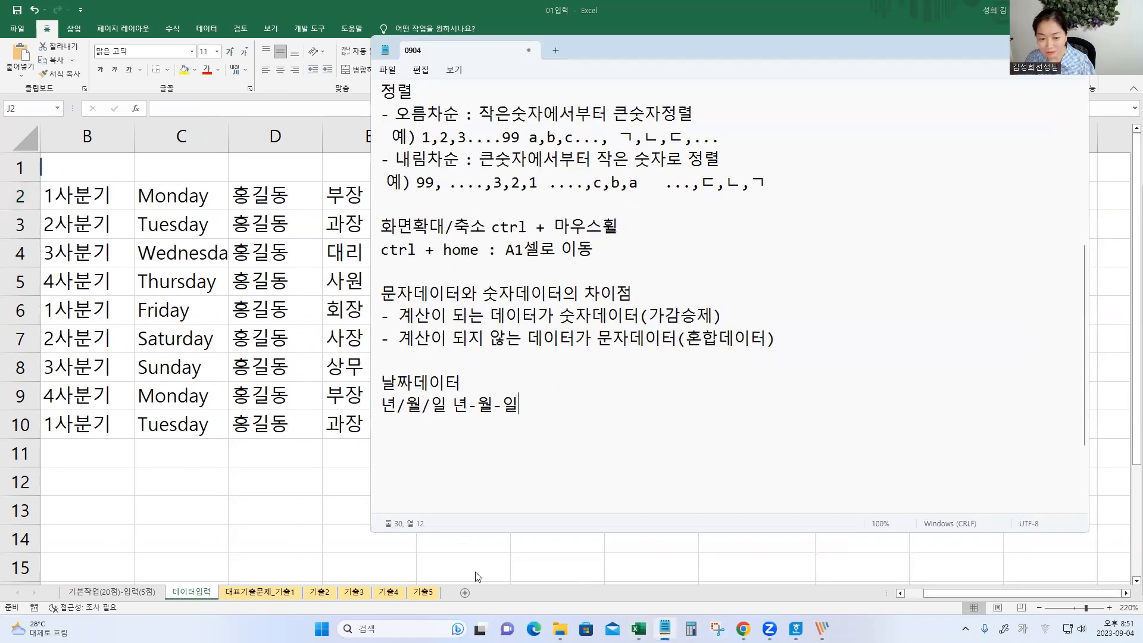
pyautogui.moveTo(512, 382); pyautogui.dragTo(366, 375)
pyautogui.hotkey('ctrl', 'c')
pyautogui.hotkey('ctrl', 'End')
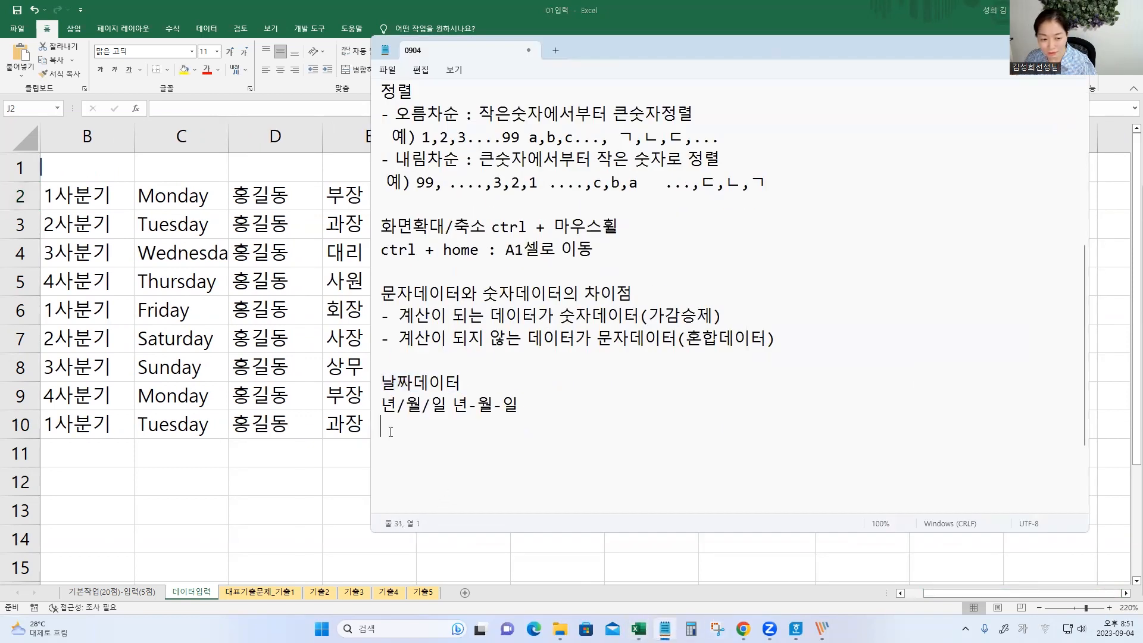
pyautogui.press('Return')
pyautogui.hotkey('ctrl', 'v')
pyautogui.press('Left')
pyautogui.press('Left')
pyautogui.press('Left')
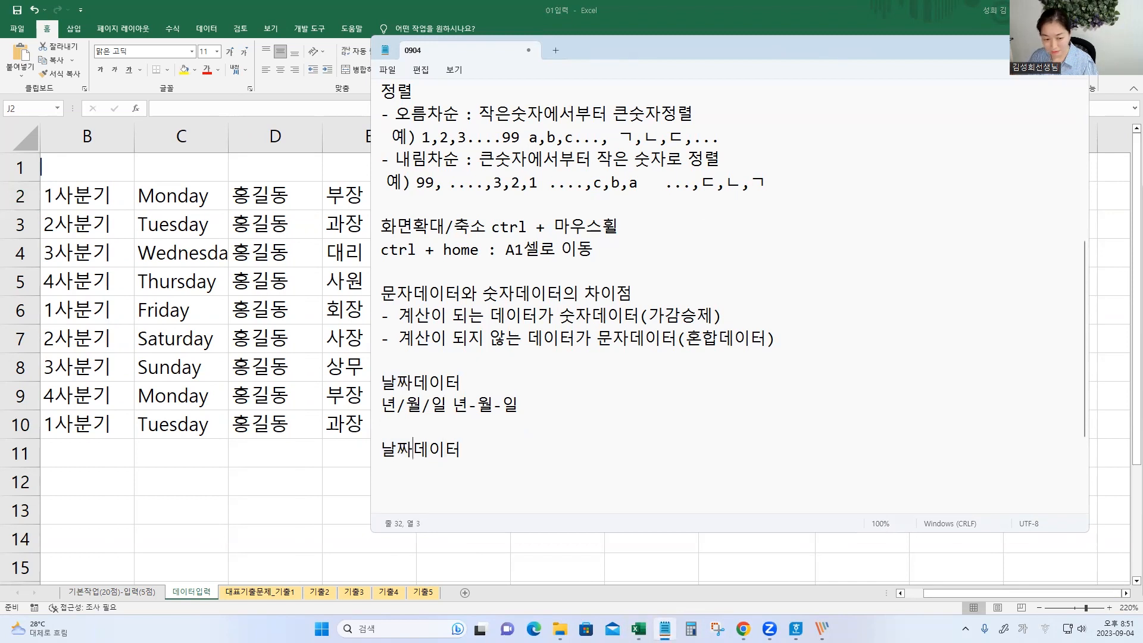
pyautogui.press('BackSpace')
pyautogui.press('BackSpace')
pyautogui.write('시간')
# Step: Add the line 시:분:초, separated with colons, beneath the 시간데이터 heading
pyautogui.press('End')
pyautogui.press('Return')
pyautogui.write('시분초')
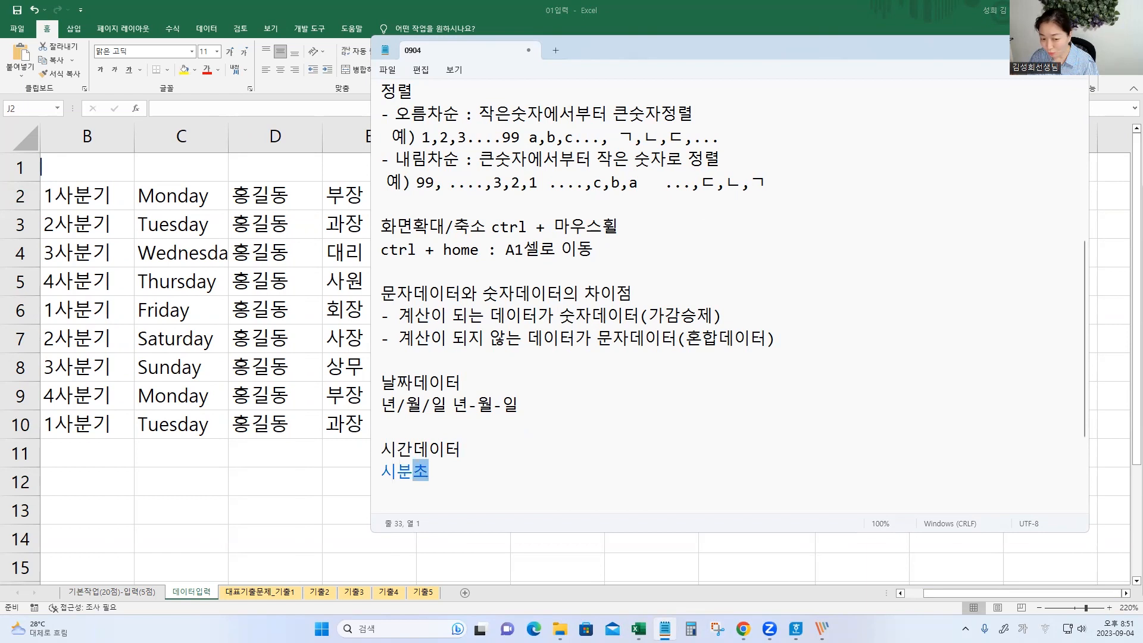
pyautogui.click(395, 472)
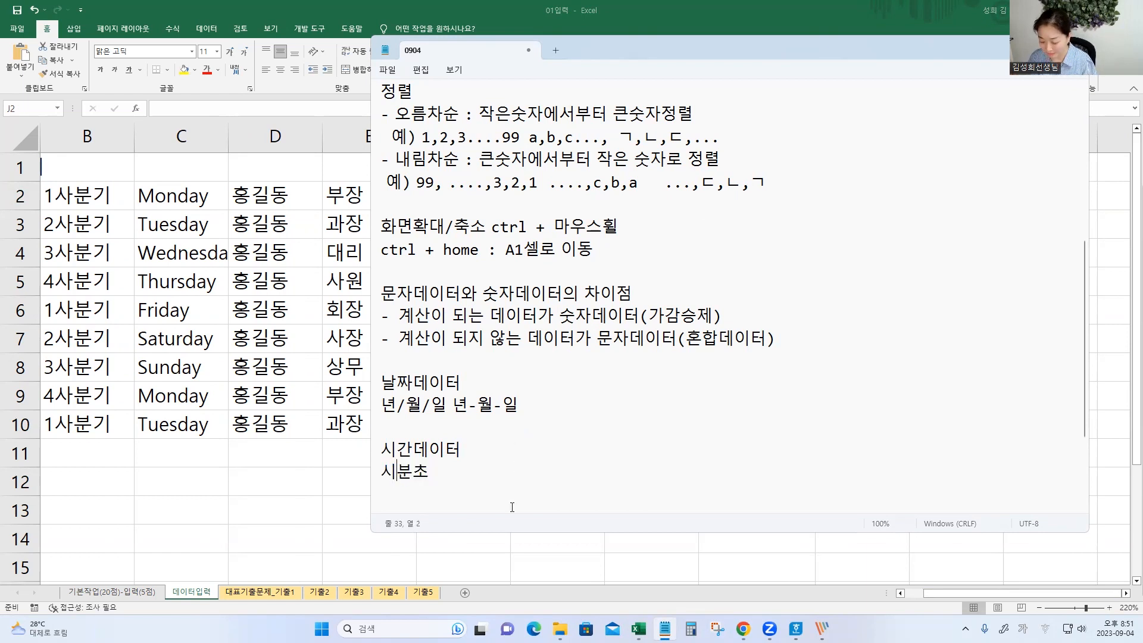
pyautogui.write(':분:')
pyautogui.press('Right')
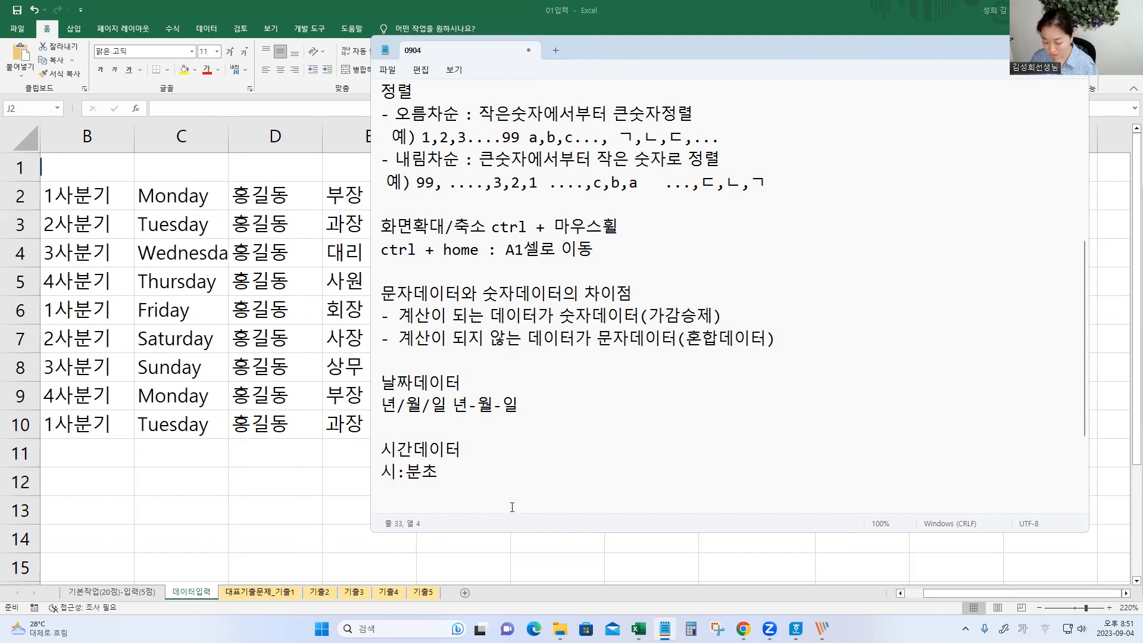
pyautogui.write(':')
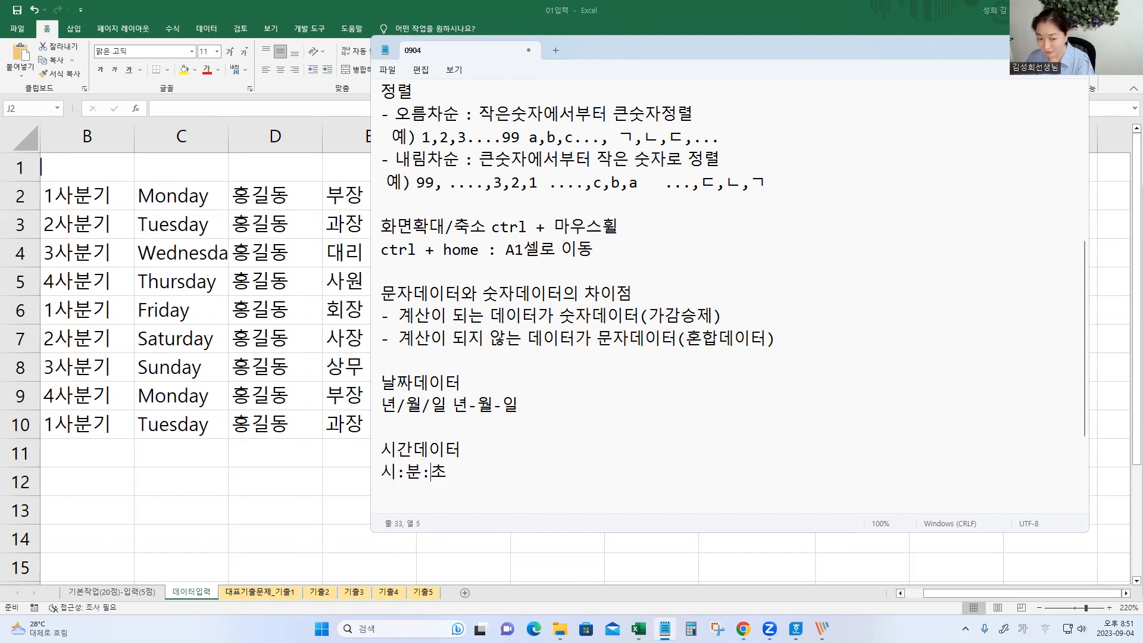
pyautogui.moveTo(397, 471); pyautogui.dragTo(405, 472)
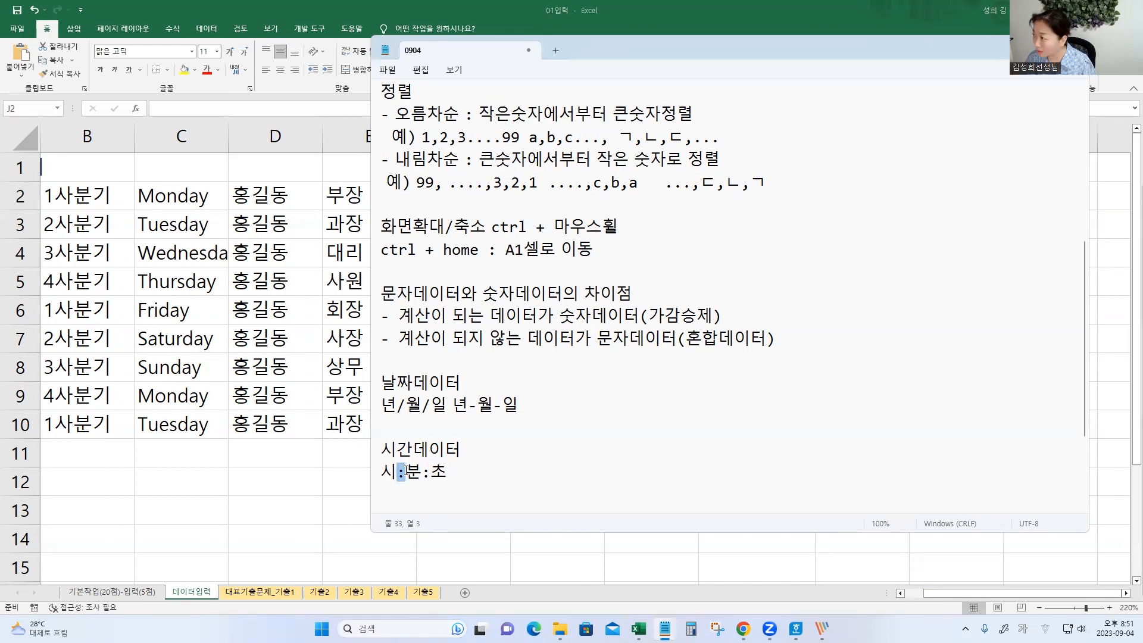
pyautogui.click(522, 472)
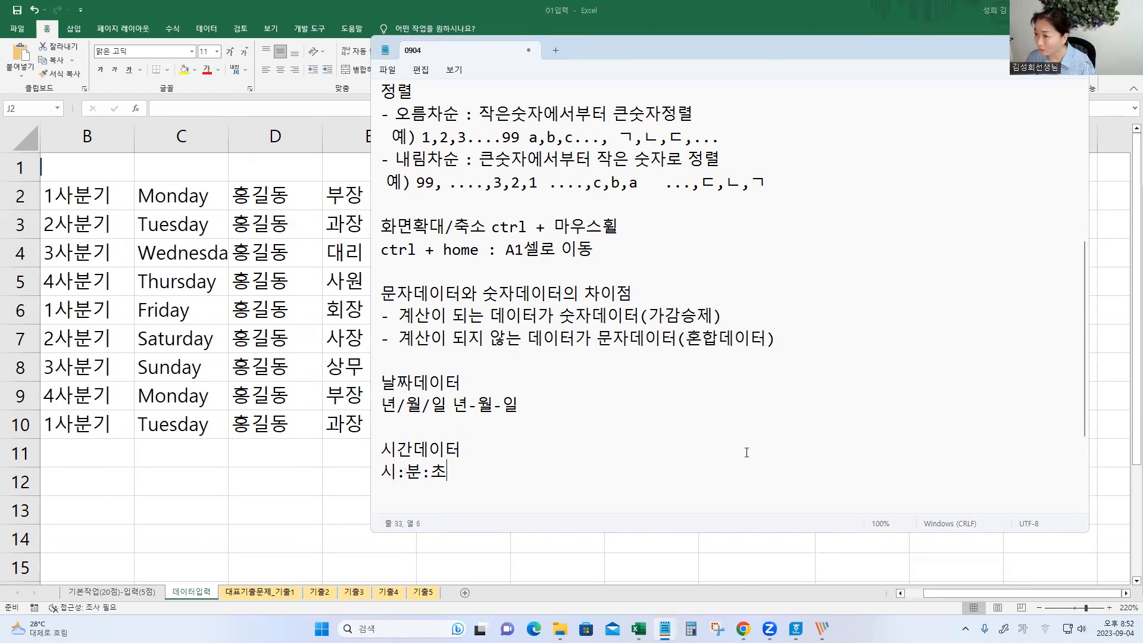
# Step: Return to the Excel sheet and enter the time 22:11:59 in cell J2 under 시간데이터
pyautogui.click(997, 53)
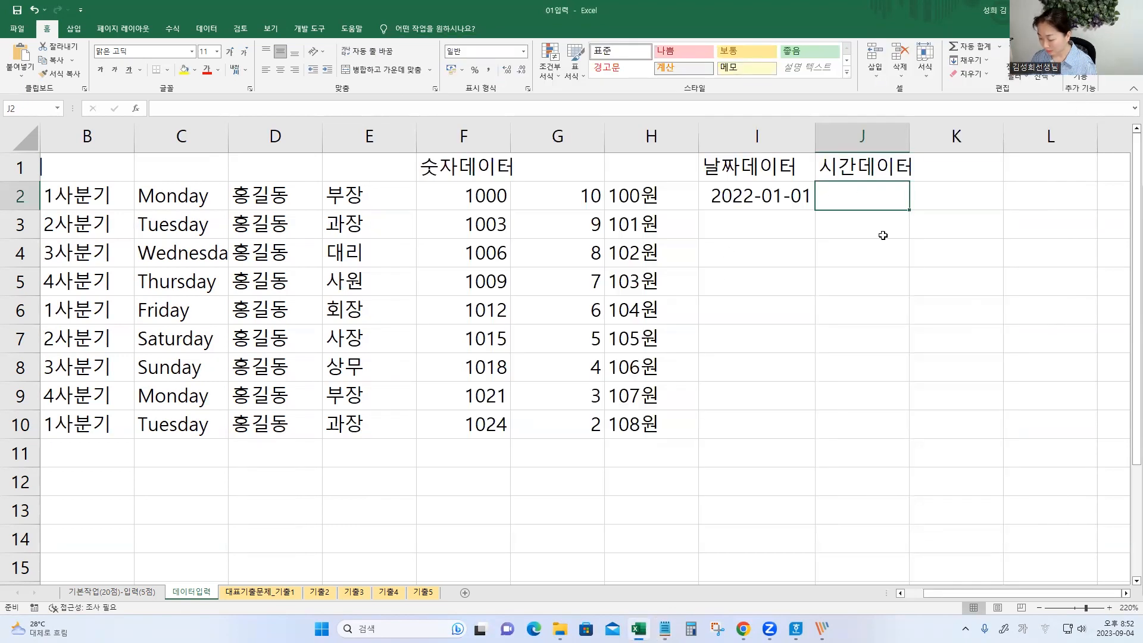
pyautogui.write('22')
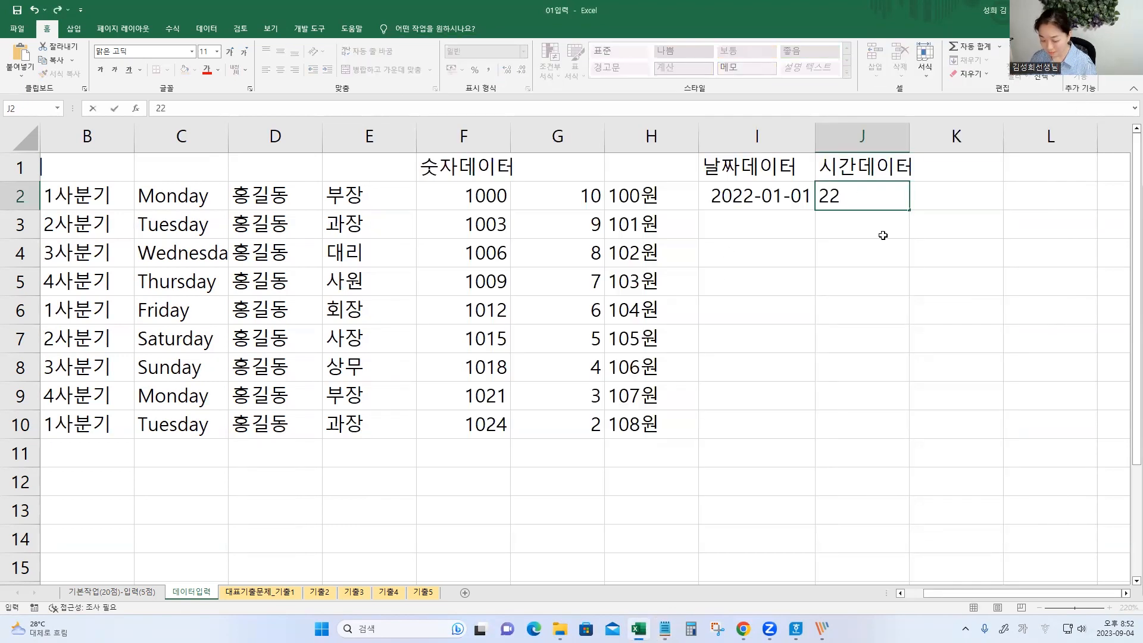
pyautogui.write(':')
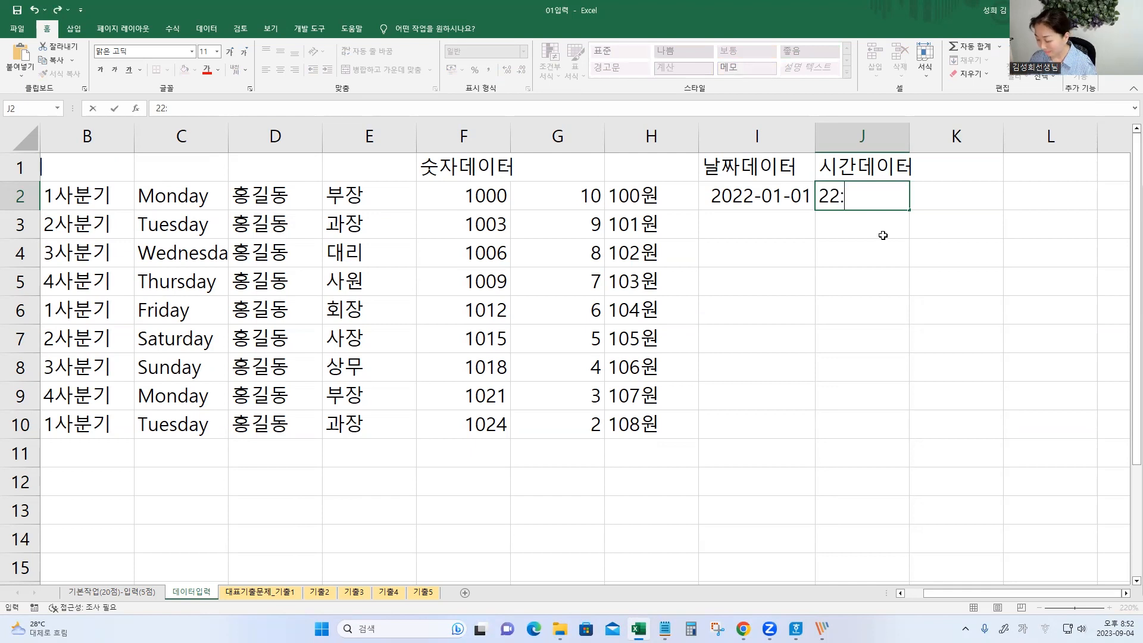
pyautogui.write('11')
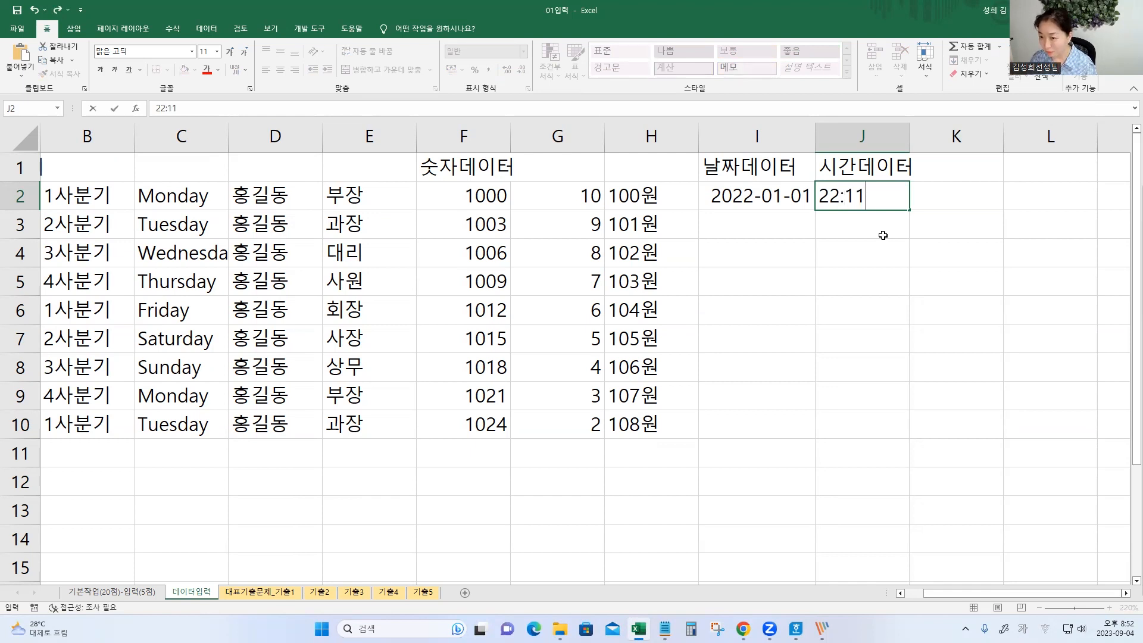
pyautogui.write(':59')
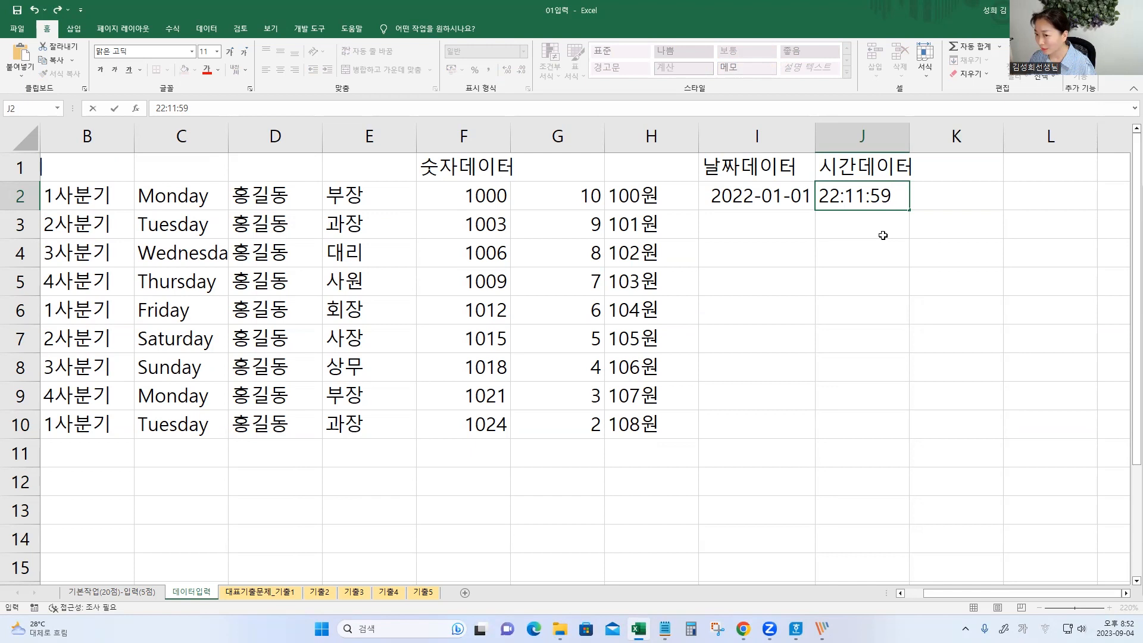
pyautogui.press('Return')
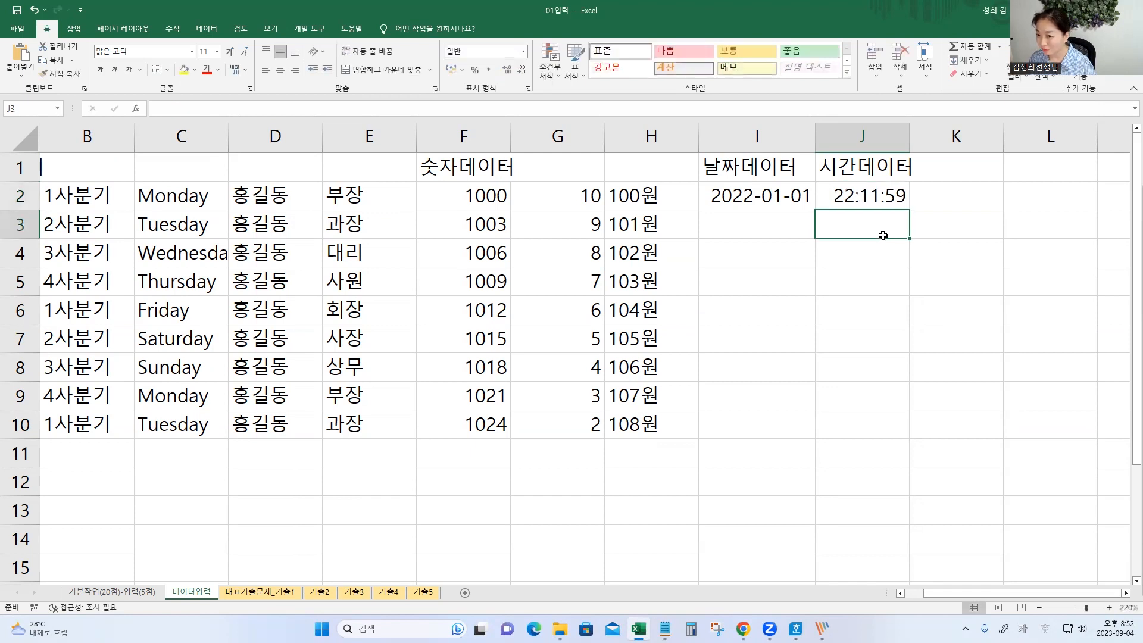
pyautogui.press('Up')
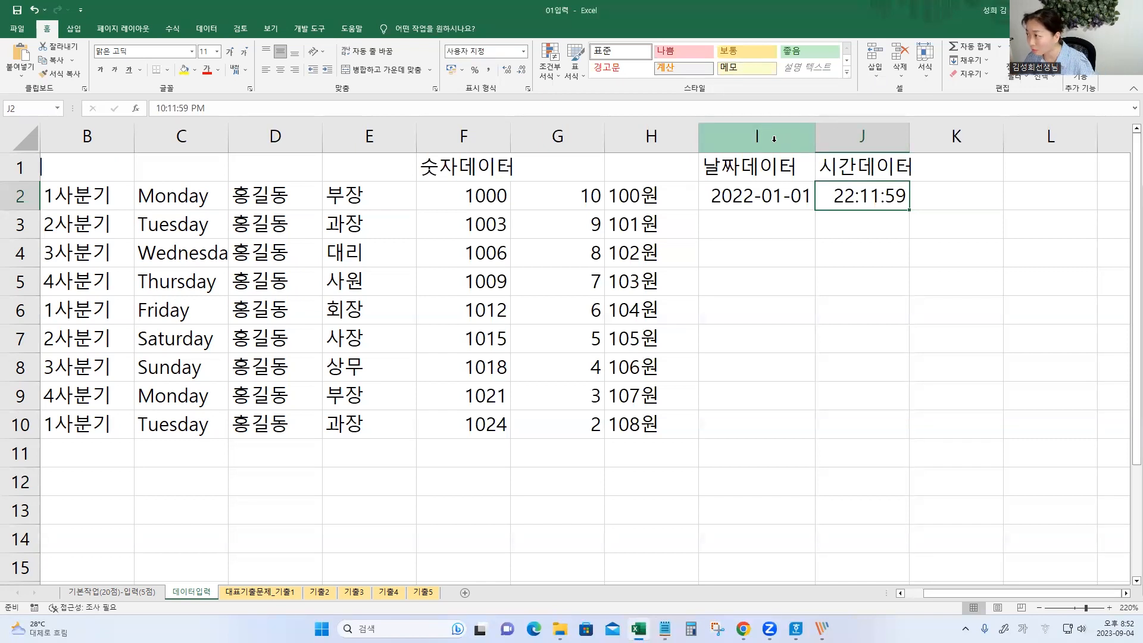
# Step: Widen columns I and J together to an equal width so that both headings fit
pyautogui.moveTo(761, 136); pyautogui.dragTo(867, 136)
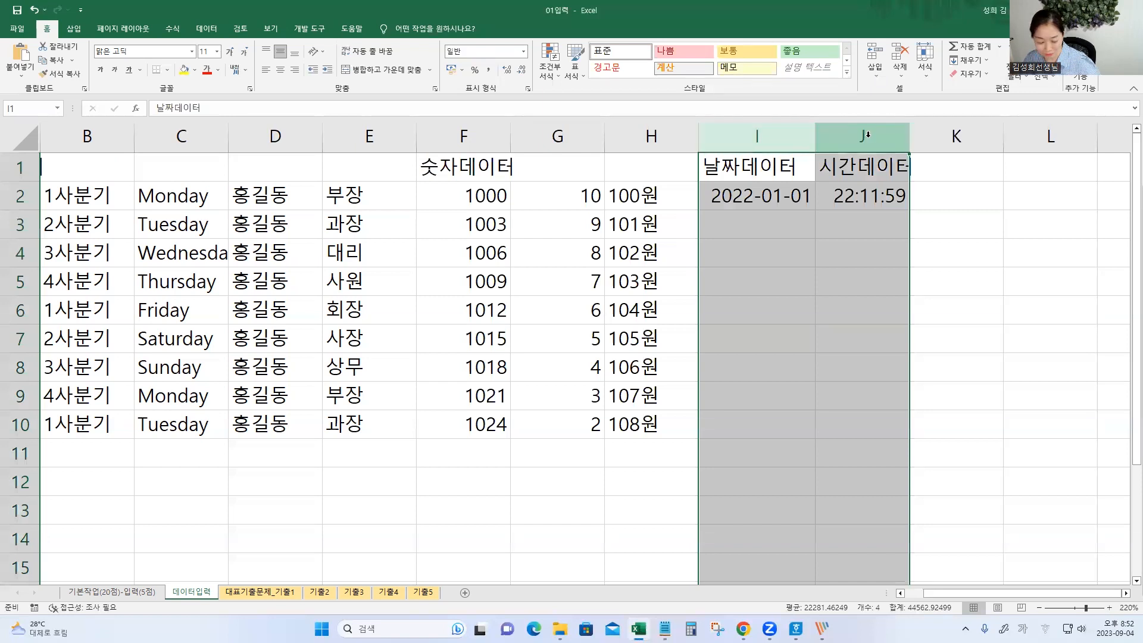
pyautogui.hotkey('ctrl', '2')
pyautogui.moveTo(702, 123); pyautogui.dragTo(908, 153)
pyautogui.press('Escape')
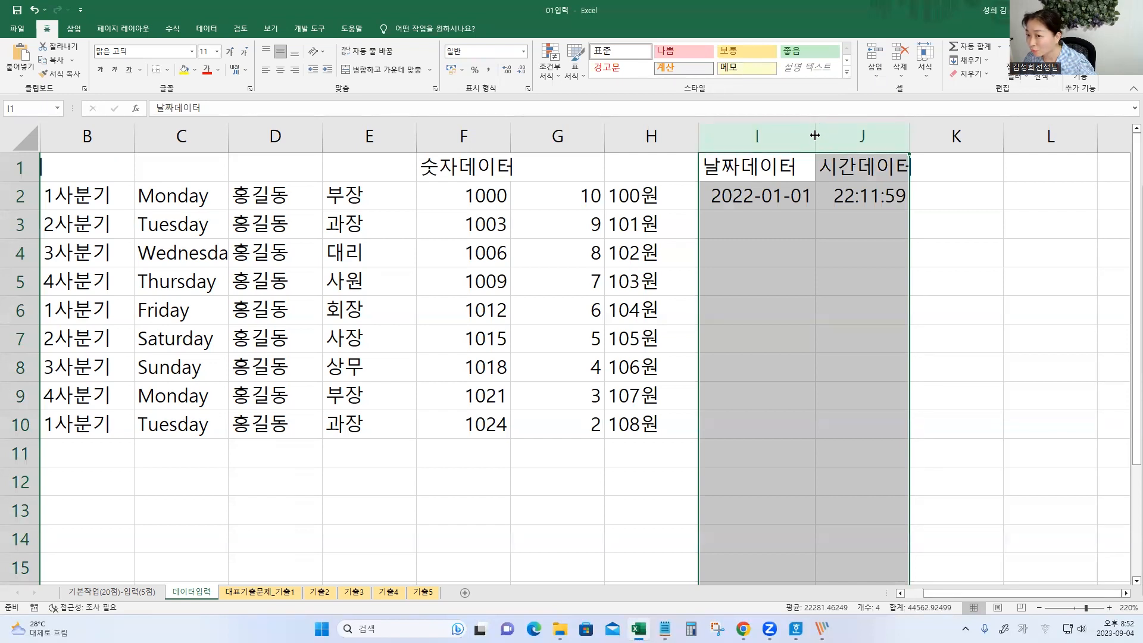
pyautogui.moveTo(816, 137); pyautogui.dragTo(861, 136)
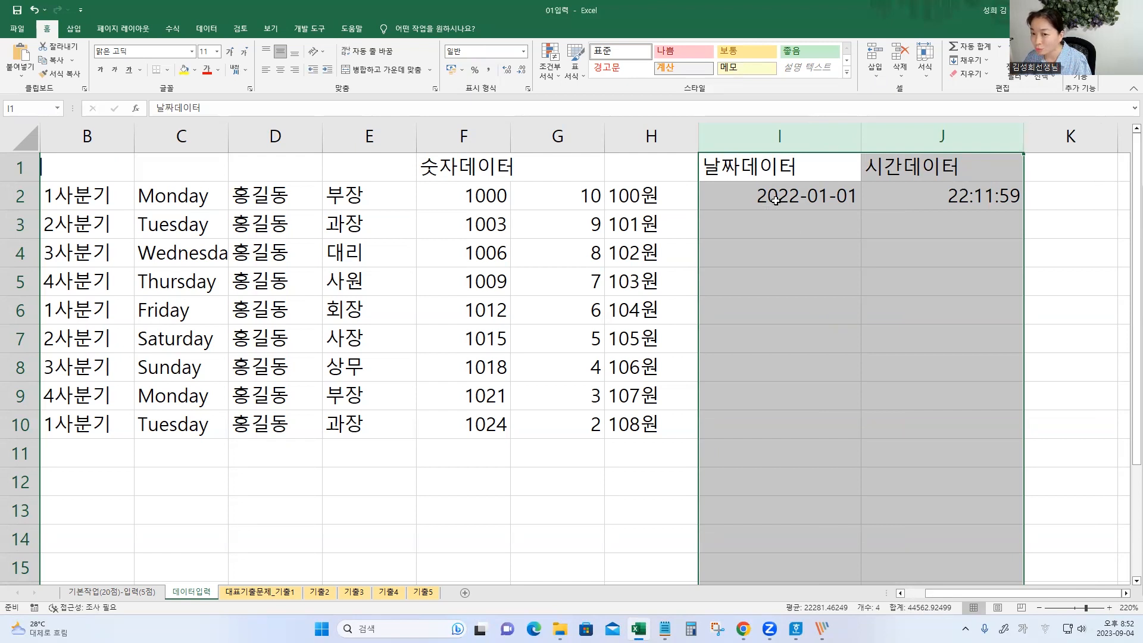
pyautogui.moveTo(697, 179)
pyautogui.mouseDown()
pyautogui.moveTo(729, 201)
pyautogui.moveTo(863, 212)
pyautogui.moveTo(801, 224)
pyautogui.moveTo(843, 177)
pyautogui.moveTo(832, 227)
pyautogui.mouseUp()
pyautogui.moveTo(868, 179)
pyautogui.mouseDown()
pyautogui.moveTo(1026, 209)
pyautogui.moveTo(942, 202)
pyautogui.moveTo(1023, 222)
pyautogui.mouseUp()
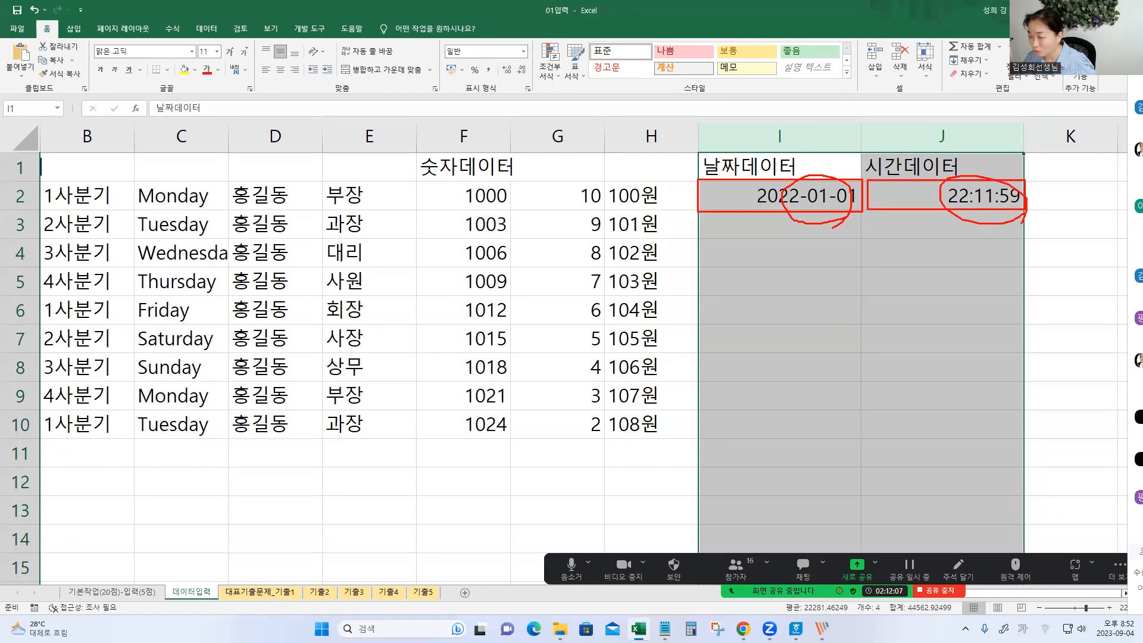
pyautogui.moveTo(415, 182)
pyautogui.mouseDown()
pyautogui.moveTo(523, 210)
pyautogui.moveTo(489, 222)
pyautogui.moveTo(511, 221)
pyautogui.mouseUp()
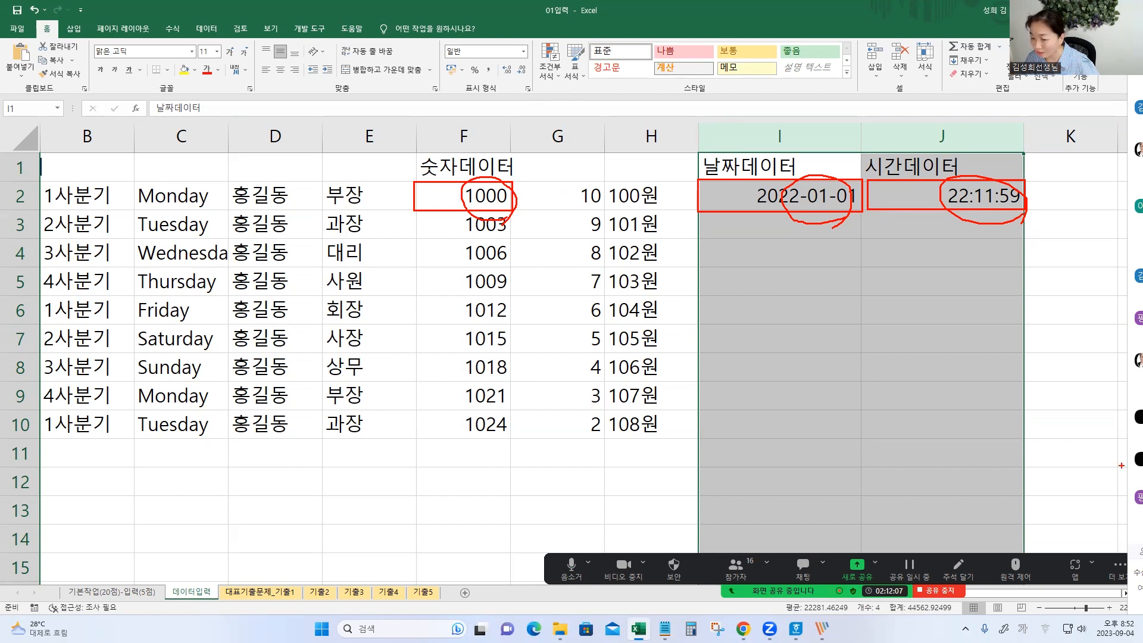
pyautogui.press('Escape')
# Step: Switch to the Notepad notes and append -숫자데이터 to both the 날짜데이터 and 시간데이터 headings
pyautogui.click(665, 629)
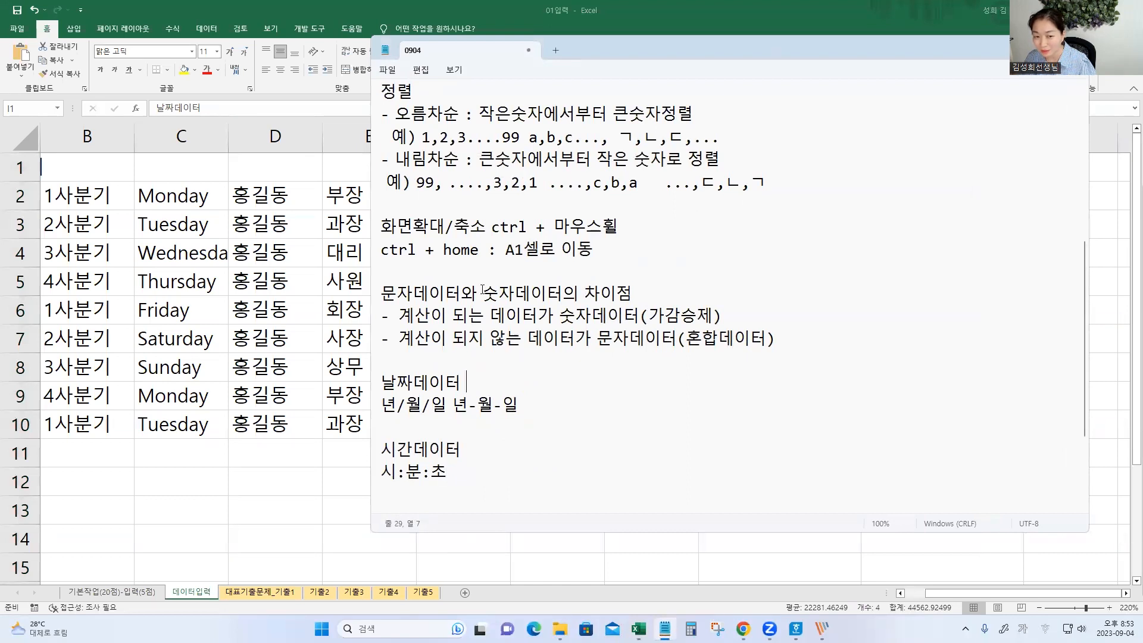
pyautogui.moveTo(482, 294); pyautogui.dragTo(563, 301)
pyautogui.click(500, 376)
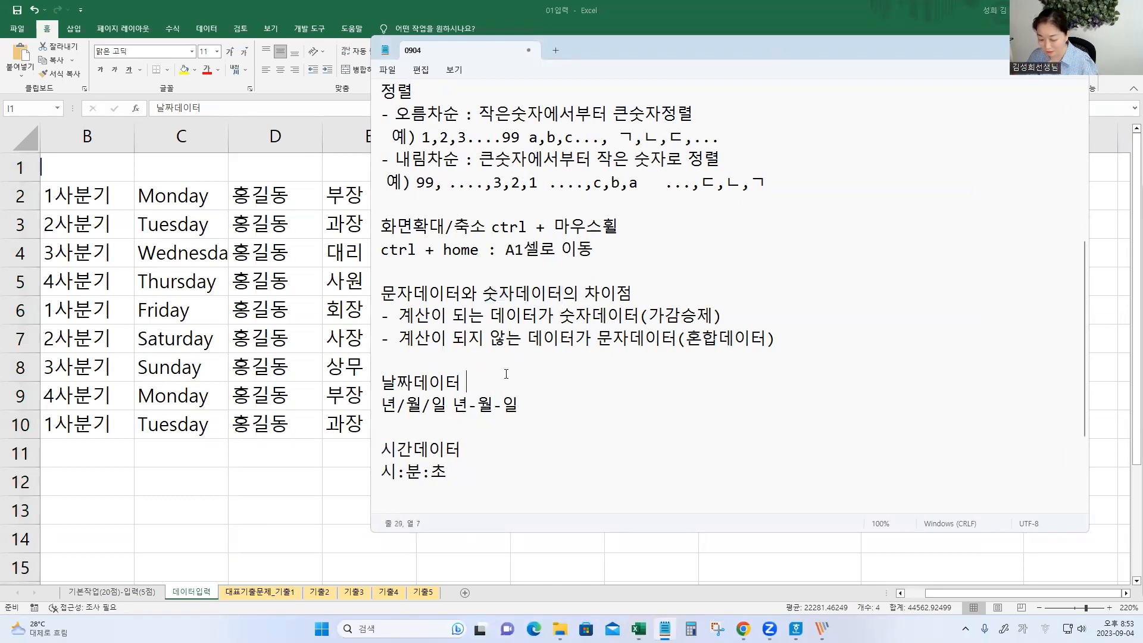
pyautogui.write('-숫자데이터')
pyautogui.press('Down')
pyautogui.press('Down')
pyautogui.press('Down')
pyautogui.write('-')
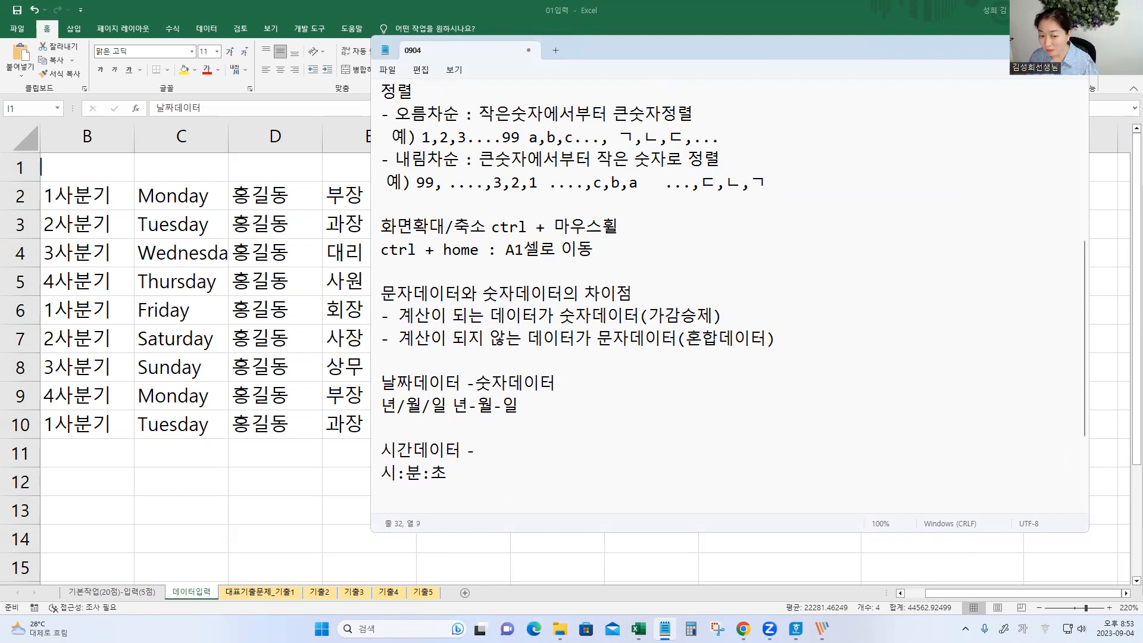
pyautogui.press('BackSpace')
pyautogui.write('숫자데이터')
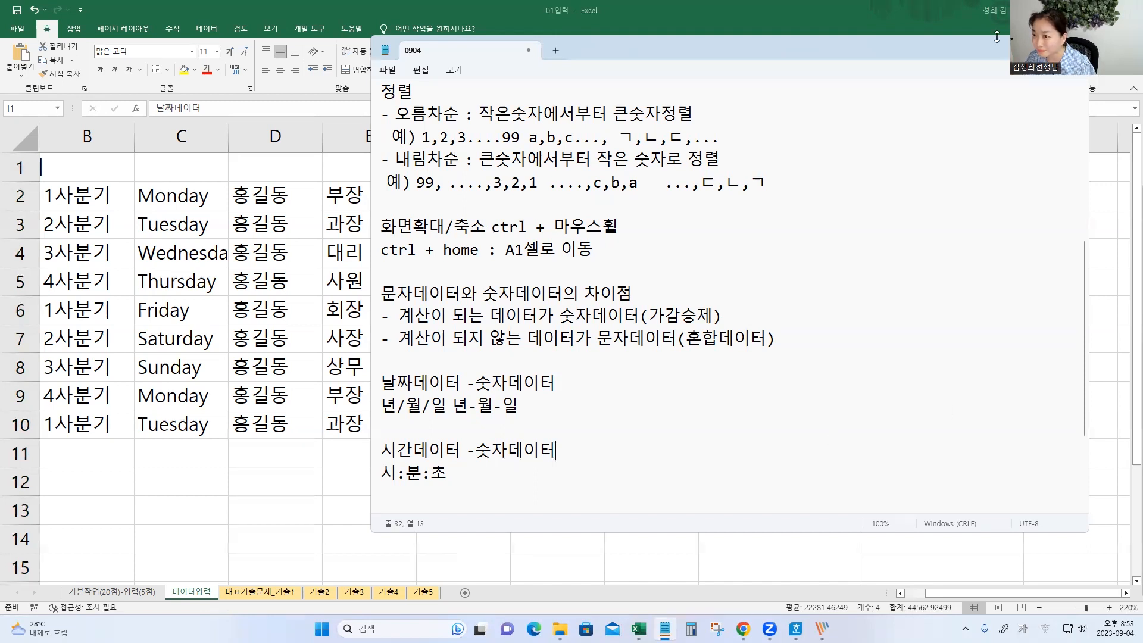
# Step: Return to the Excel sheet and fill the date and time in I2:J2 down together to row 10
pyautogui.hotkey('alt', 'Tab')
pyautogui.click(1075, 176)
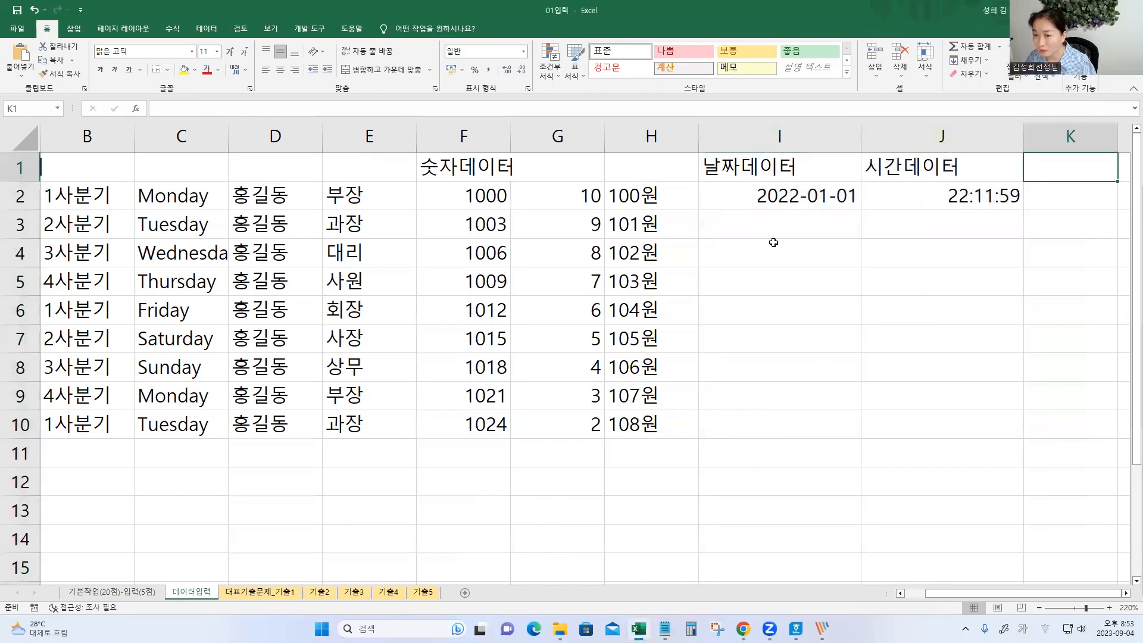
pyautogui.moveTo(722, 186); pyautogui.dragTo(949, 198)
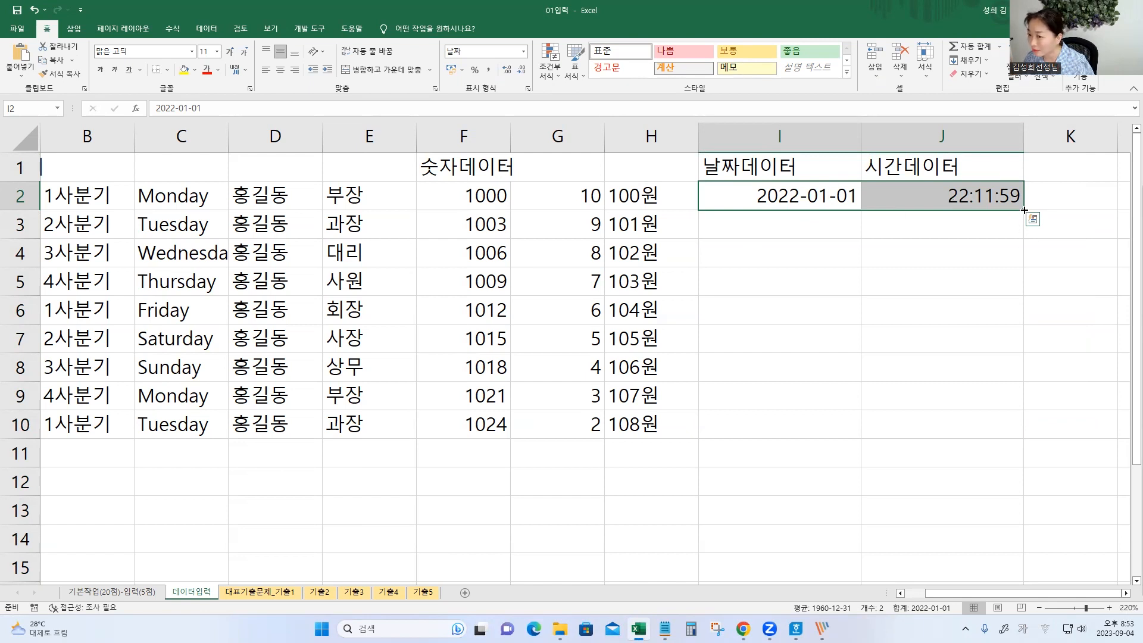
pyautogui.moveTo(1024, 210); pyautogui.dragTo(1042, 447)
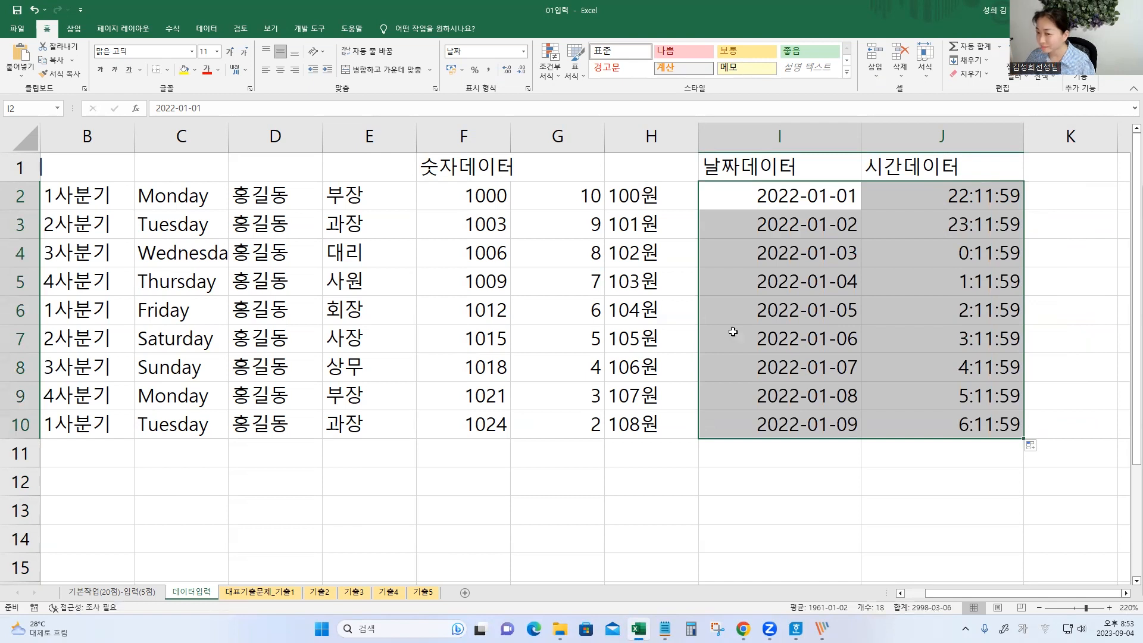
# Step: Circle the day digits in the 날짜데이터 column and mark the 시간데이터 hours with the on-screen pen, and clear the markings
pyautogui.click(833, 200)
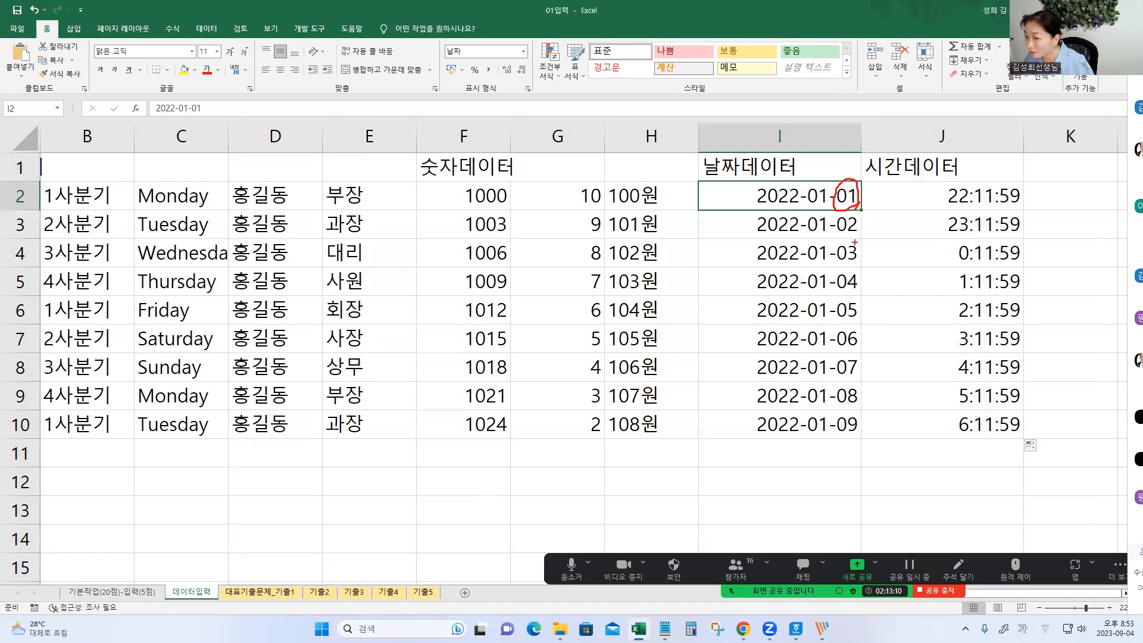
pyautogui.moveTo(859, 242)
pyautogui.mouseDown()
pyautogui.moveTo(835, 249)
pyautogui.moveTo(857, 277)
pyautogui.mouseUp()
pyautogui.moveTo(851, 301)
pyautogui.mouseDown()
pyautogui.moveTo(839, 306)
pyautogui.moveTo(860, 313)
pyautogui.moveTo(861, 339)
pyautogui.mouseUp()
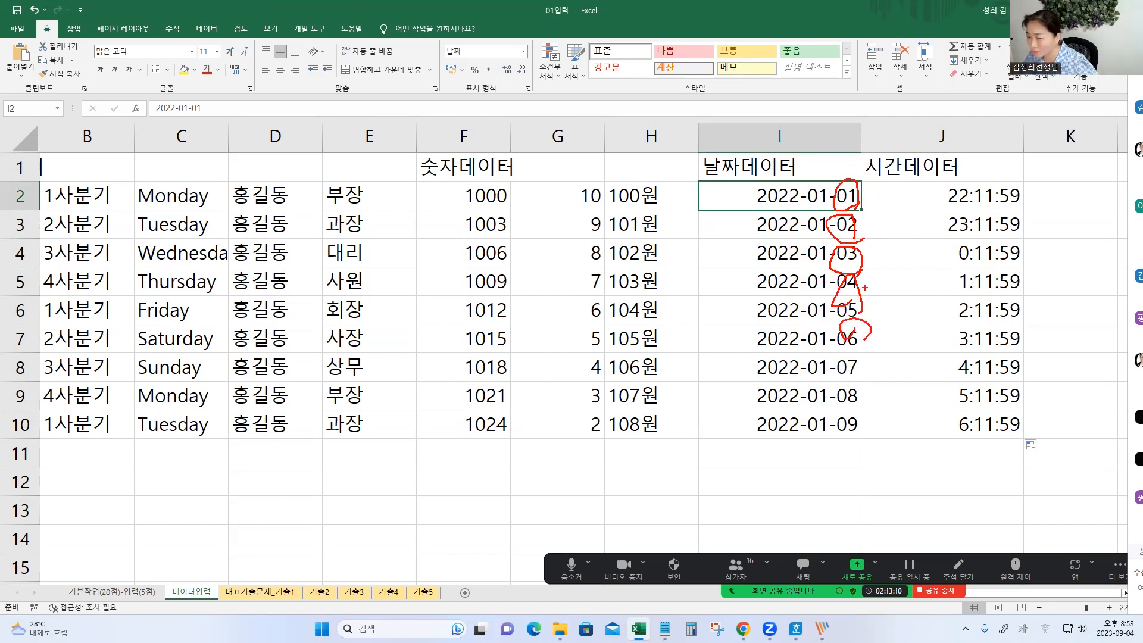
pyautogui.press('Escape')
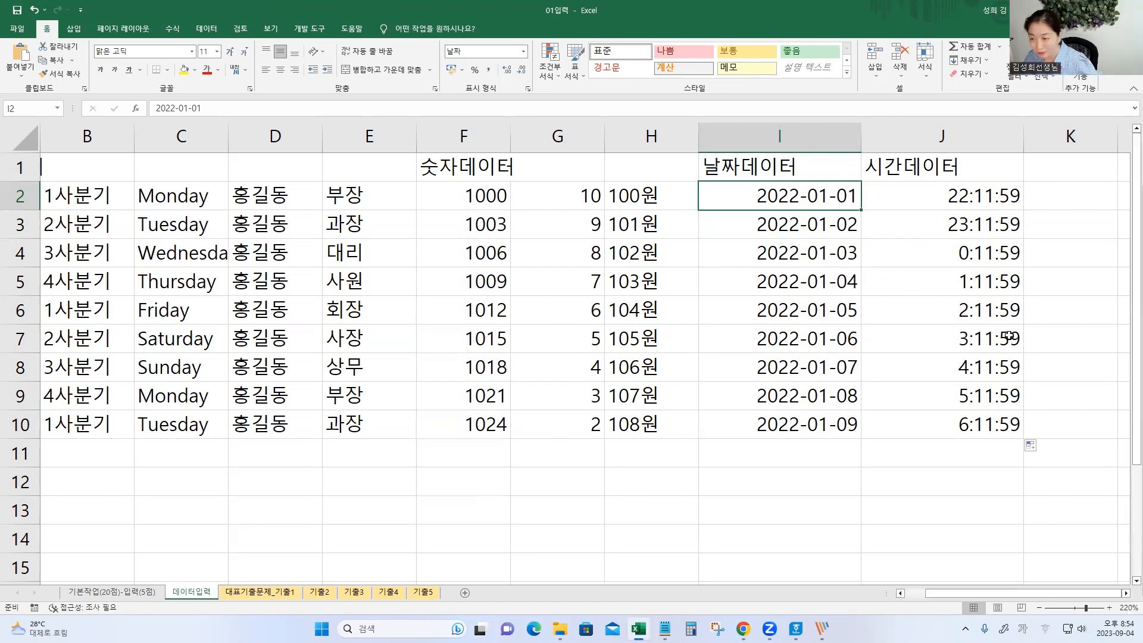
pyautogui.hotkey('ctrl', '2')
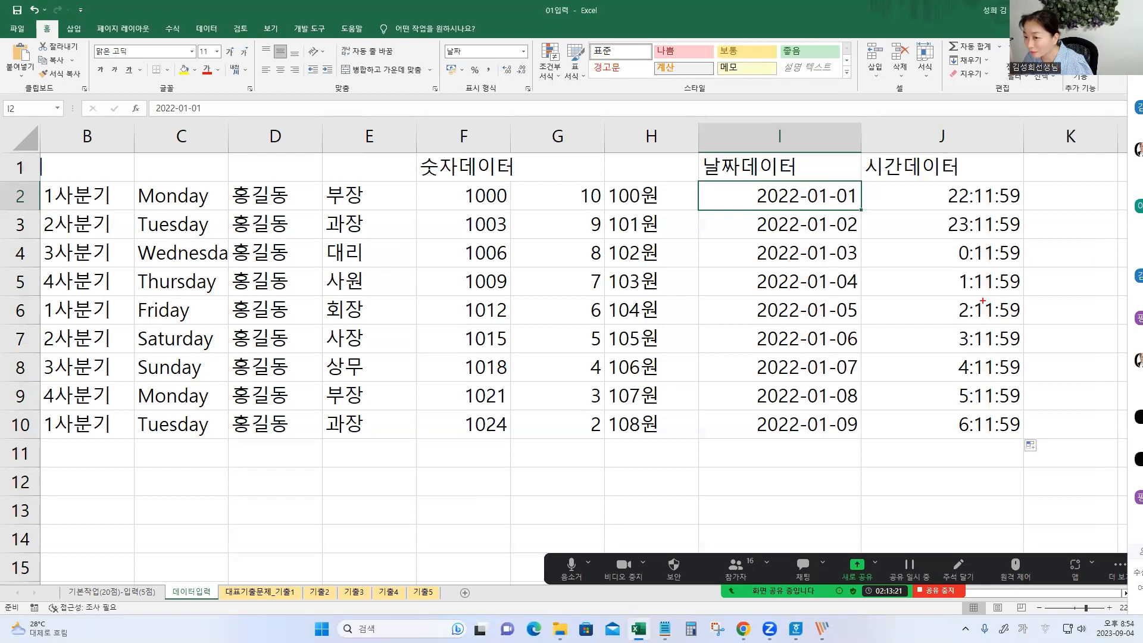
pyautogui.moveTo(974, 208)
pyautogui.mouseDown()
pyautogui.moveTo(944, 210)
pyautogui.moveTo(974, 186)
pyautogui.moveTo(943, 239)
pyautogui.moveTo(965, 229)
pyautogui.moveTo(969, 334)
pyautogui.mouseUp()
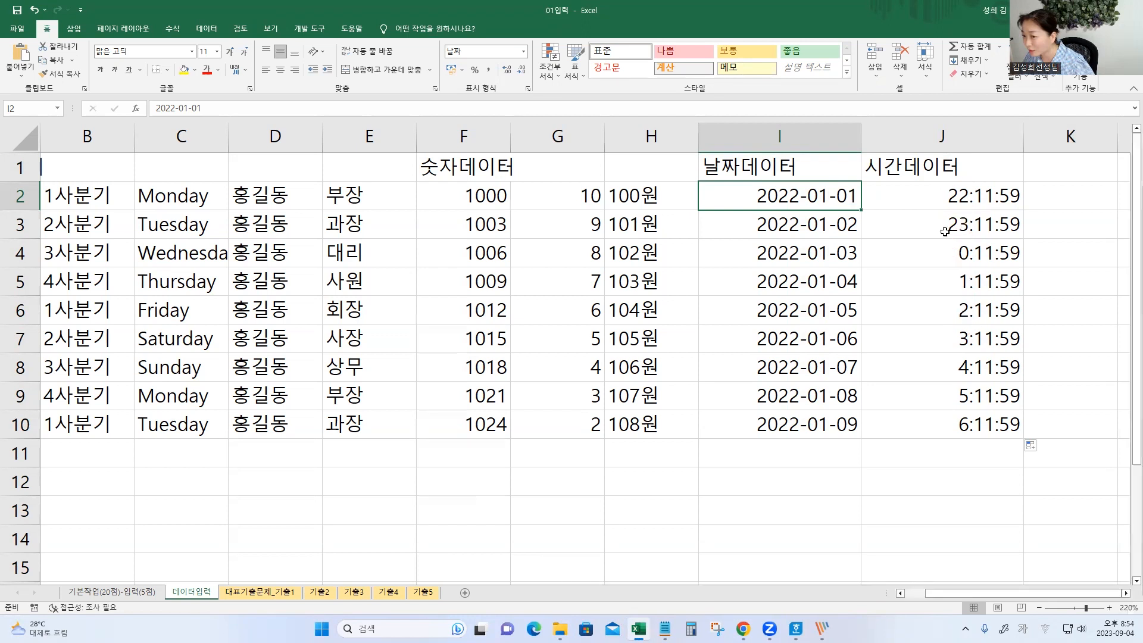
pyautogui.click(958, 221)
pyautogui.press('Return')
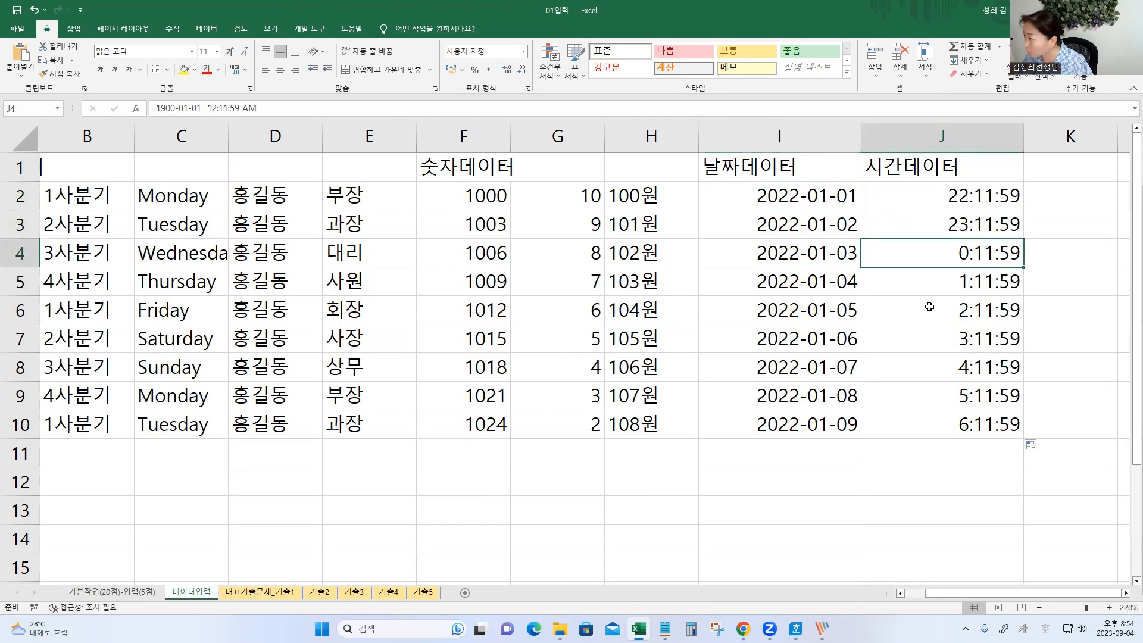
# Step: Enter the heading 한자 in cell K1 and the word 국어 beneath it in K2
pyautogui.moveTo(933, 594); pyautogui.dragTo(933, 606)
pyautogui.scroll(-1, 989, 270)
pyautogui.scroll(-3, 977, 265)
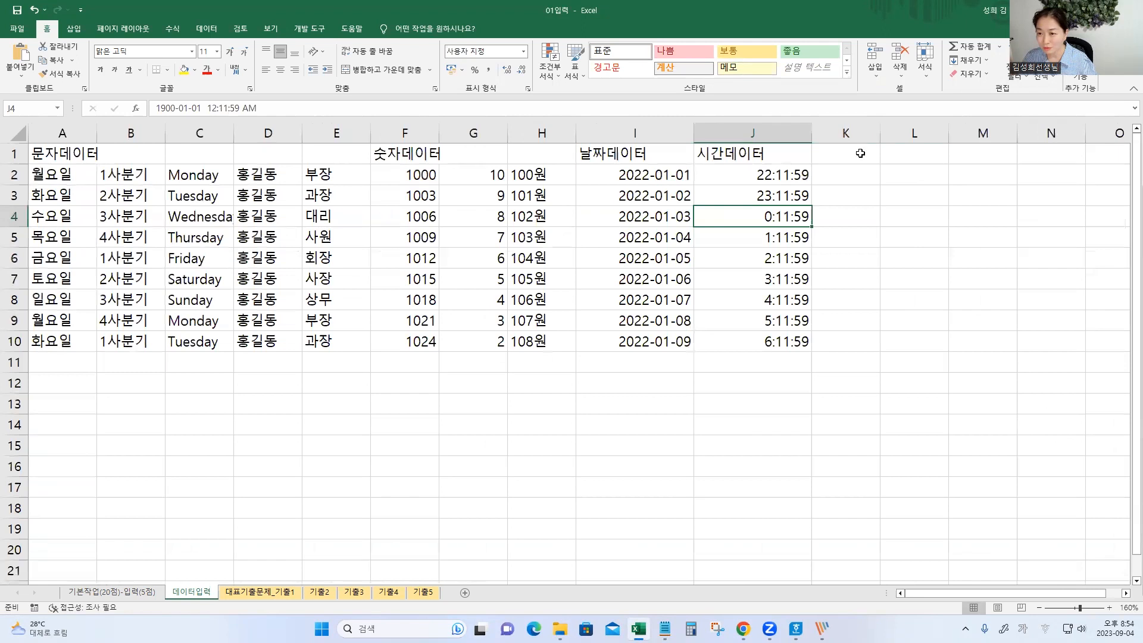
pyautogui.click(860, 153)
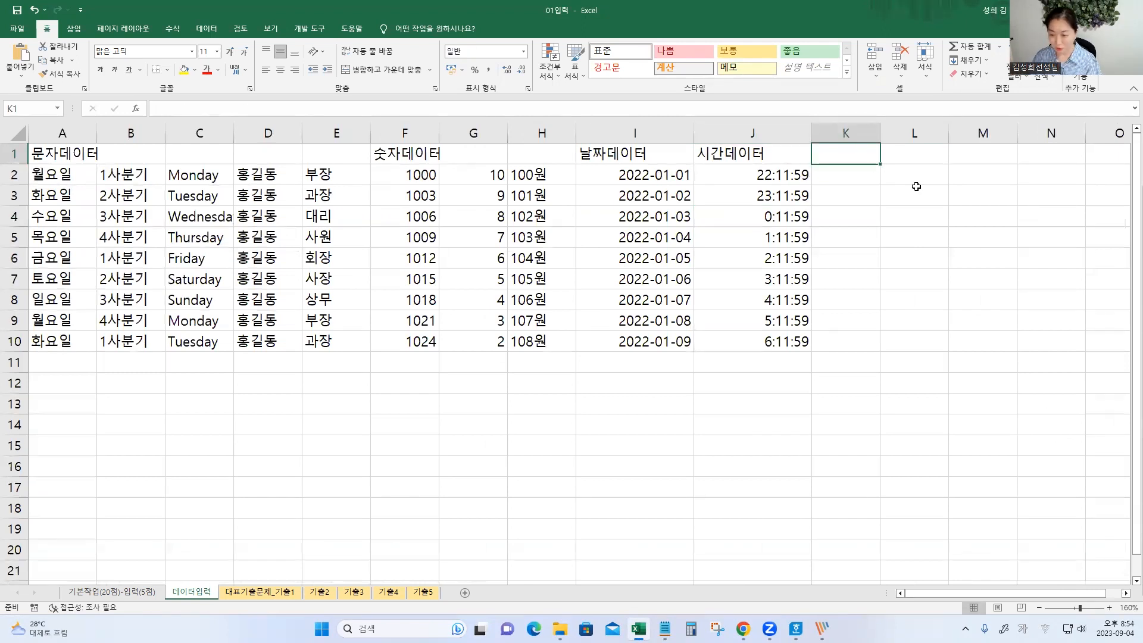
pyautogui.write('한자')
pyautogui.press('Return')
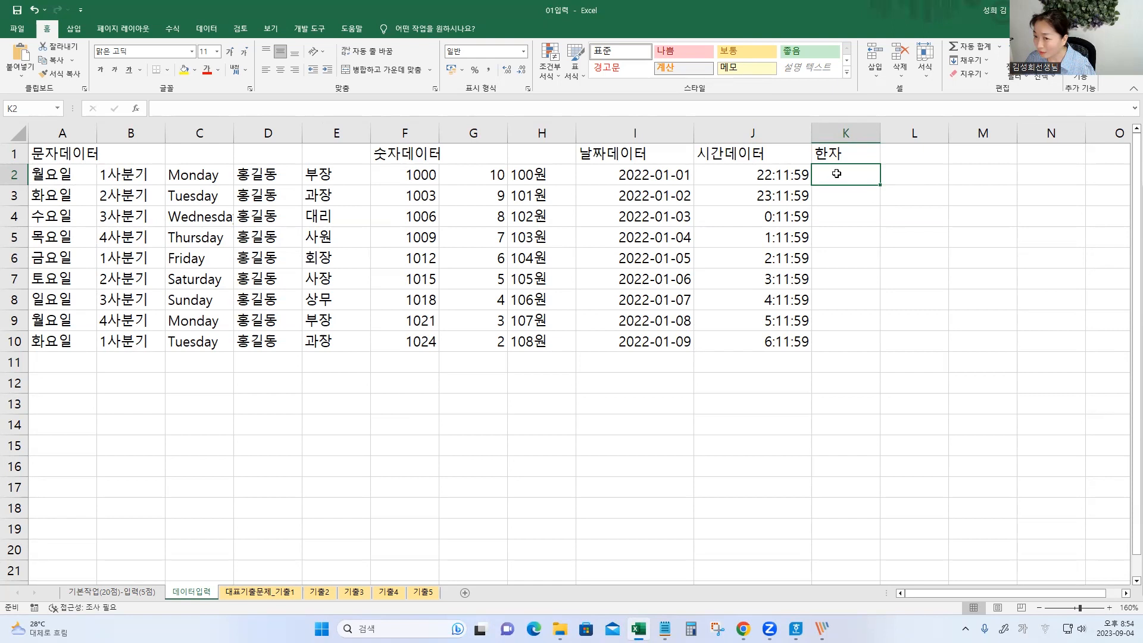
pyautogui.write('국어')
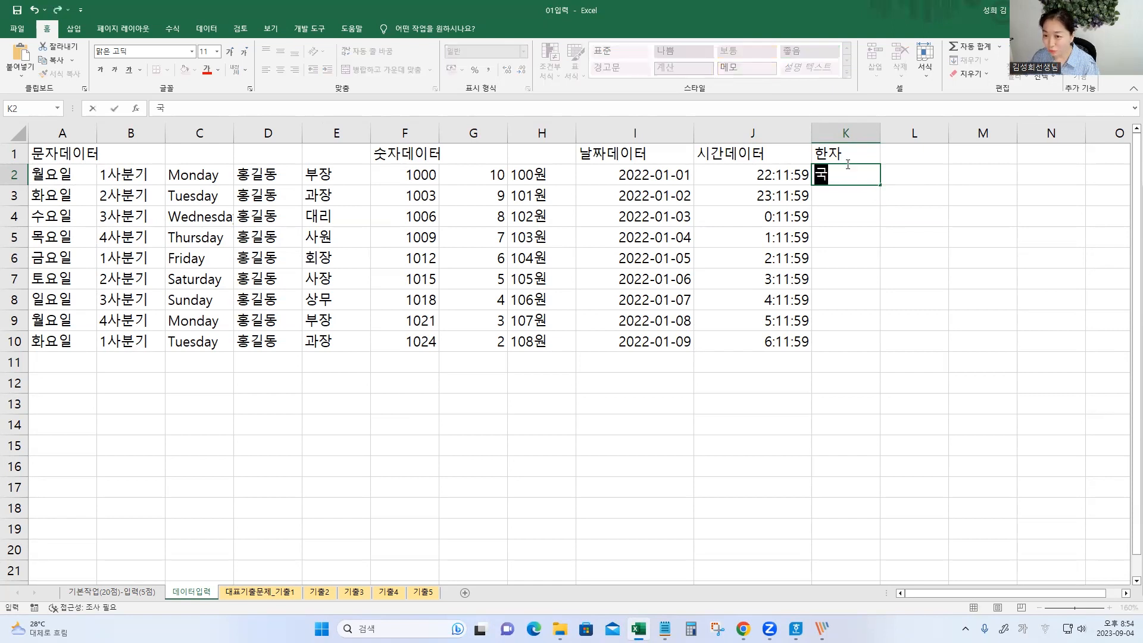
pyautogui.press('Return')
pyautogui.click(840, 173)
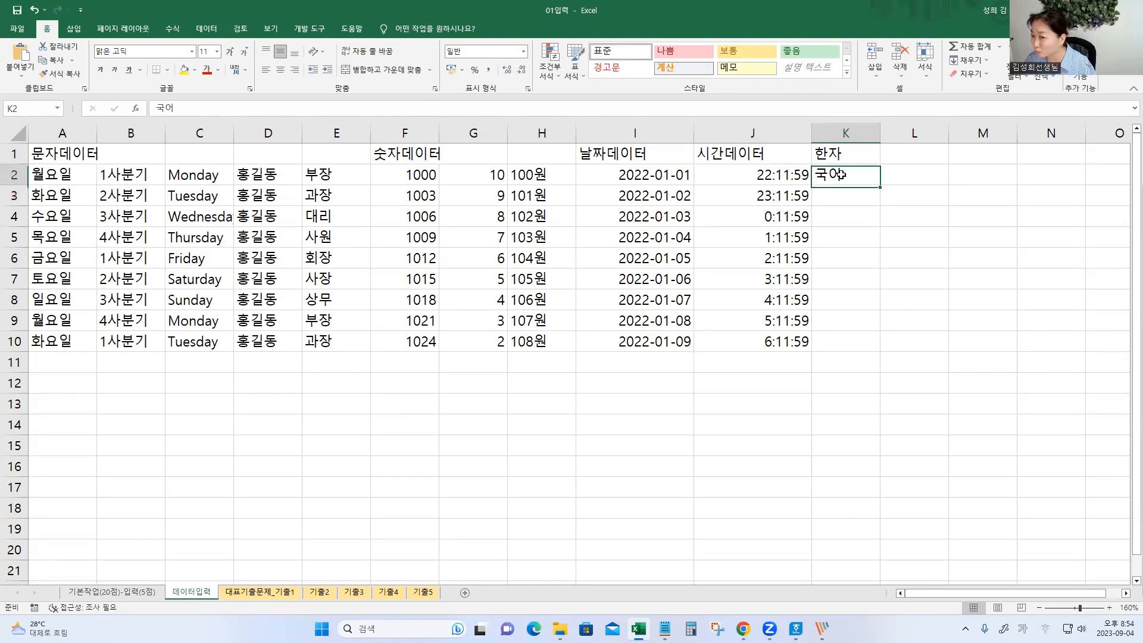
# Step: Enter the heading 특수문자 in cell L1, and select it together with the 한자 heading
pyautogui.click(917, 154)
pyautogui.write('특')
pyautogui.write('수문자')
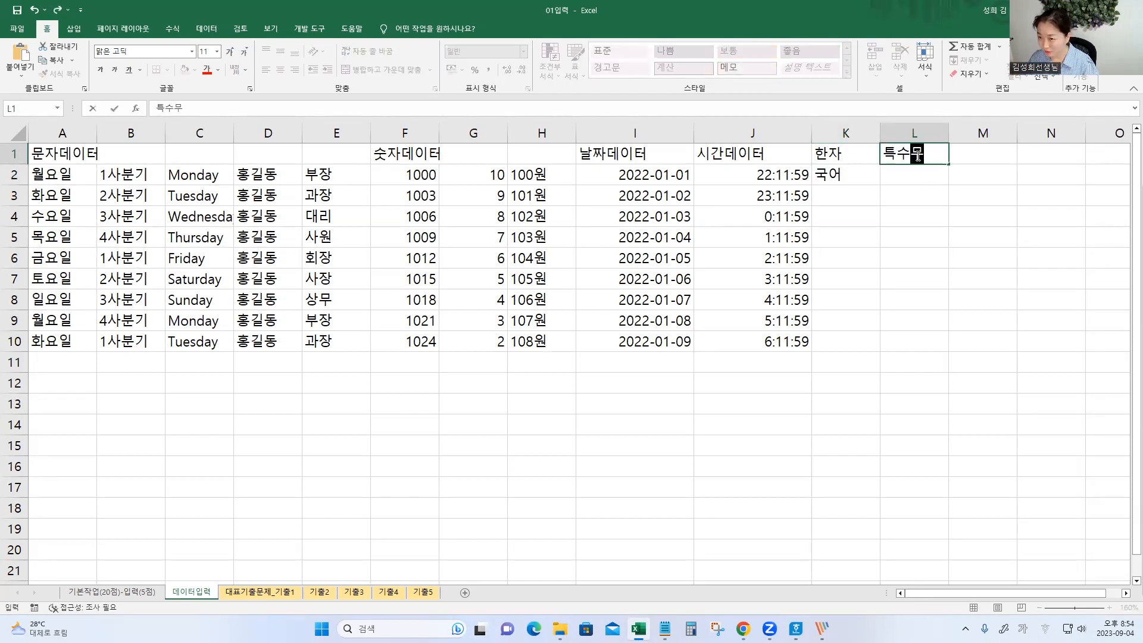
pyautogui.press('Return')
pyautogui.click(911, 261)
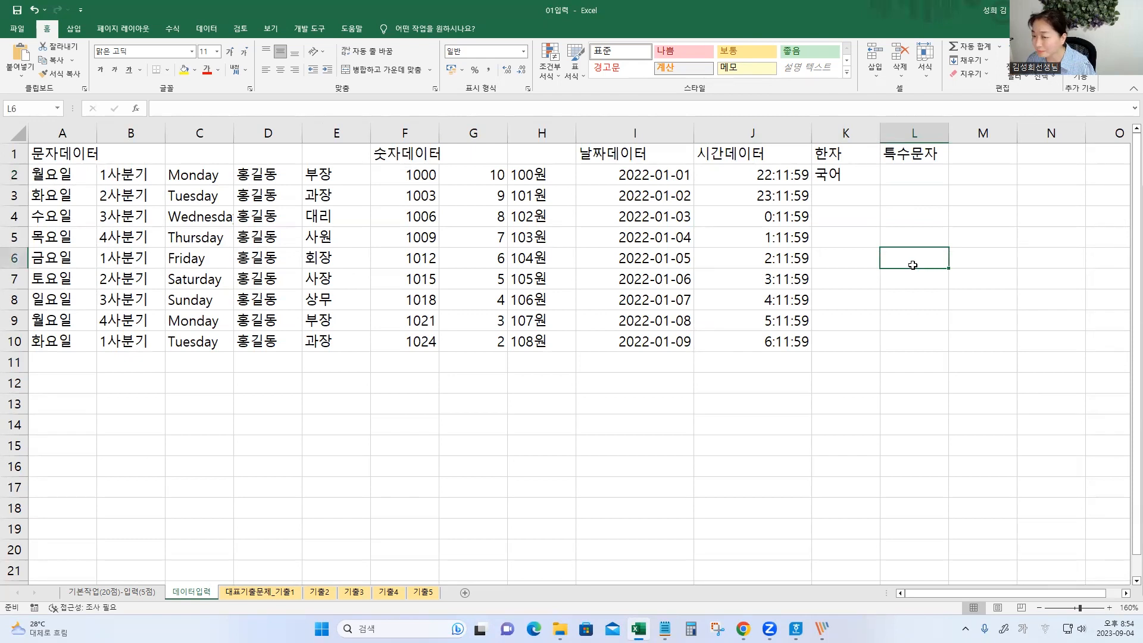
pyautogui.click(837, 153)
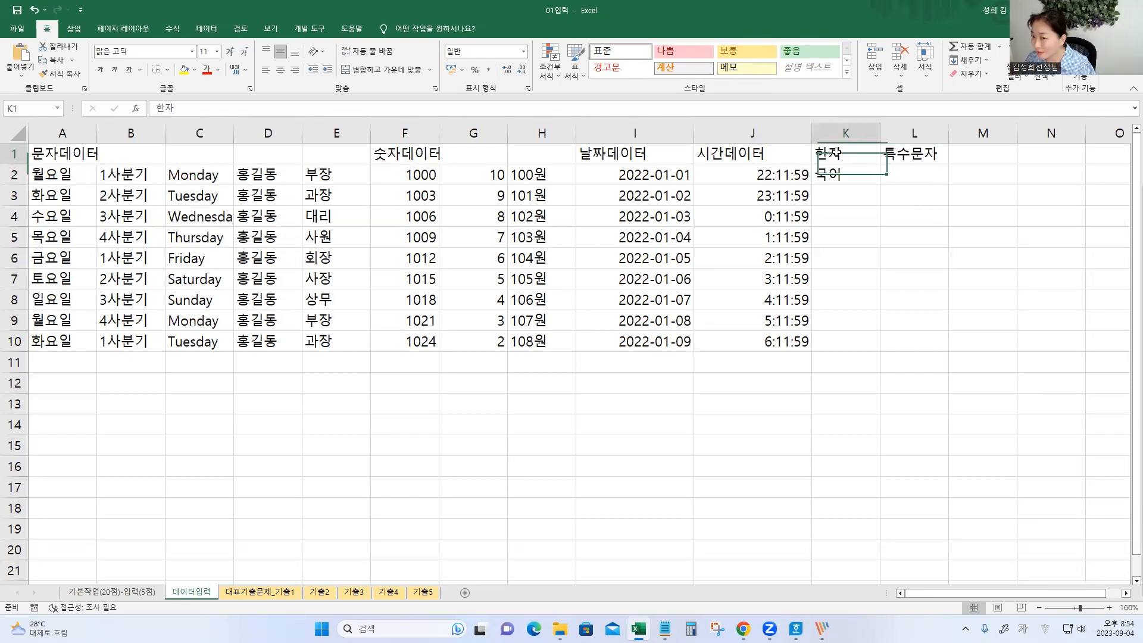
pyautogui.keyDown('ctrl'); pyautogui.click(925, 161); pyautogui.keyUp('ctrl')
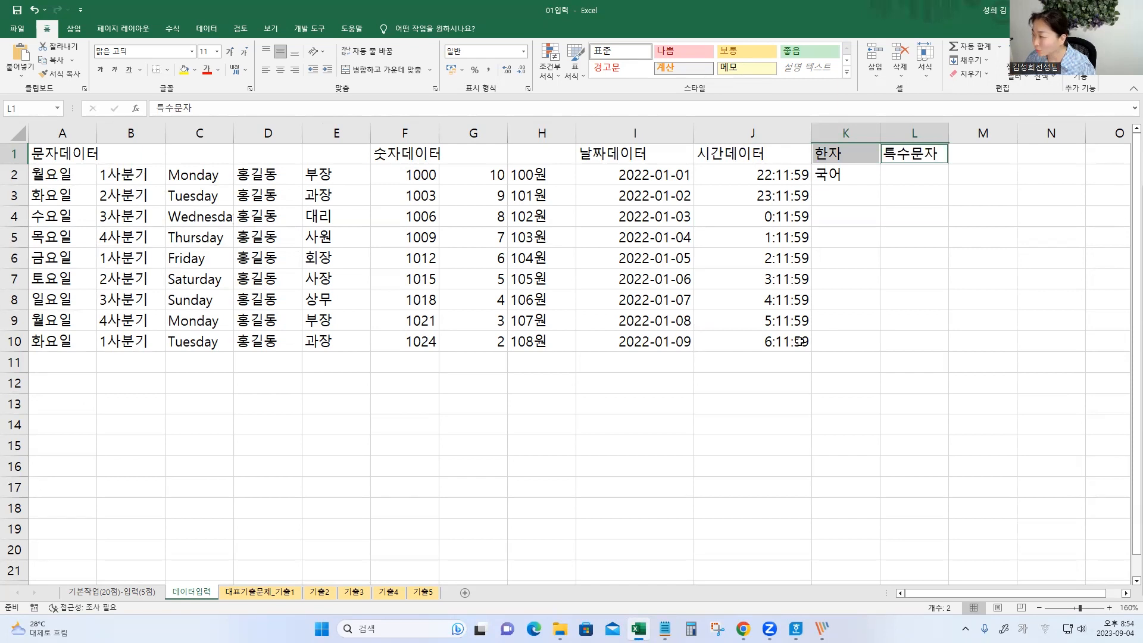
# Step: Switch to the Notepad notes and add the lines 한자 and 특수문자 below the time data note, after a blank line
pyautogui.click(665, 629)
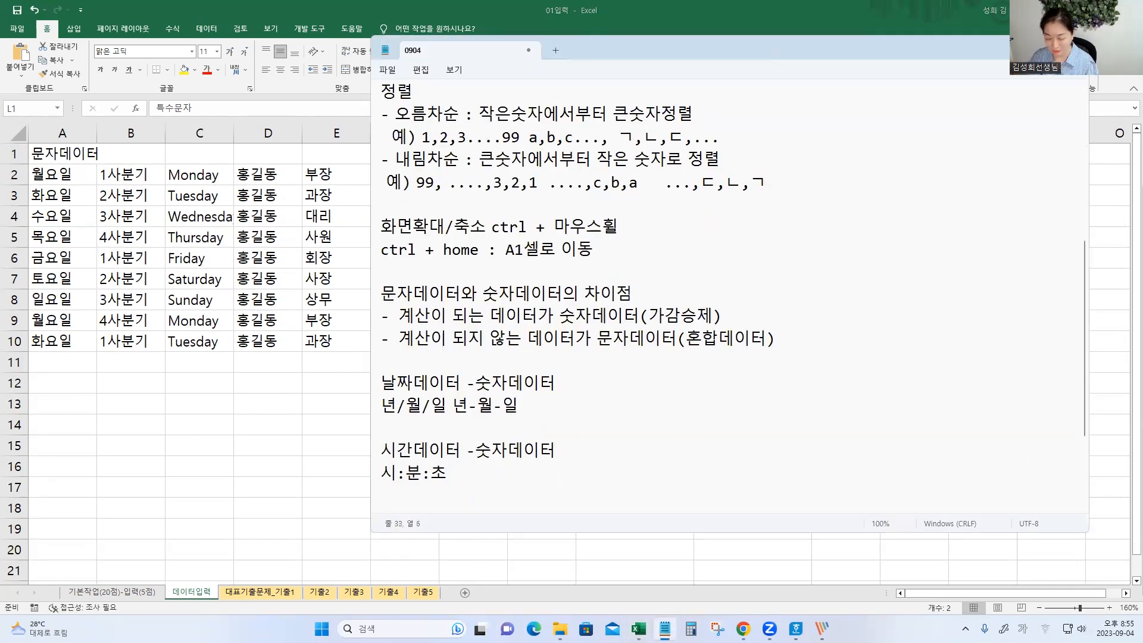
pyautogui.press('Return')
pyautogui.press('Return')
pyautogui.press('Return')
pyautogui.press('Return')
pyautogui.press('Return')
pyautogui.press('Return')
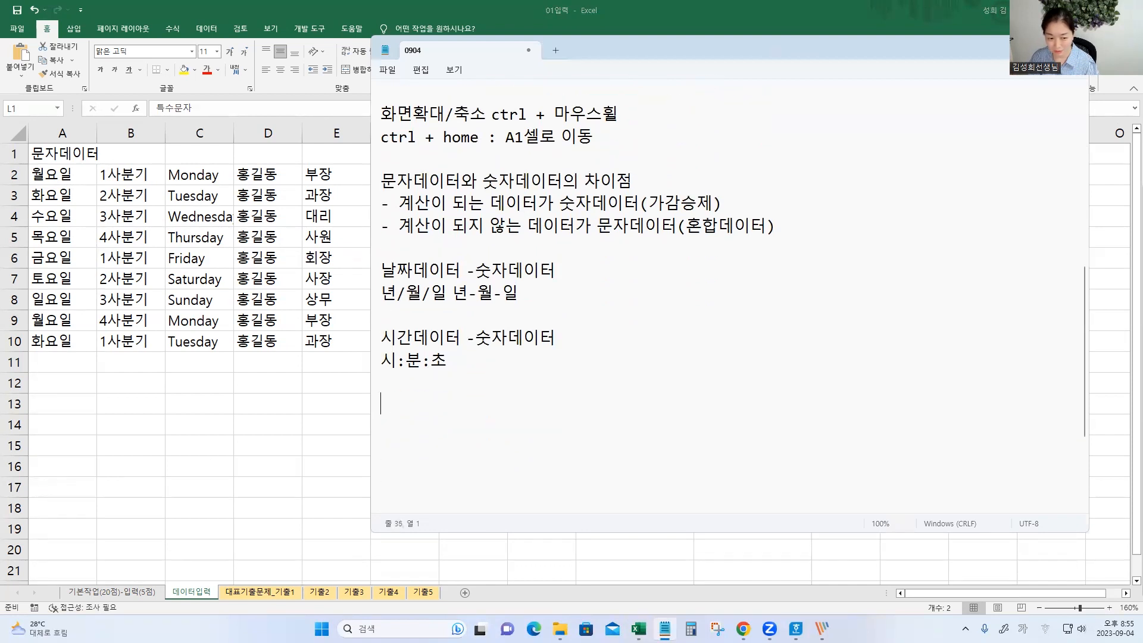
pyautogui.write('한자')
pyautogui.press('Return')
pyautogui.write('특')
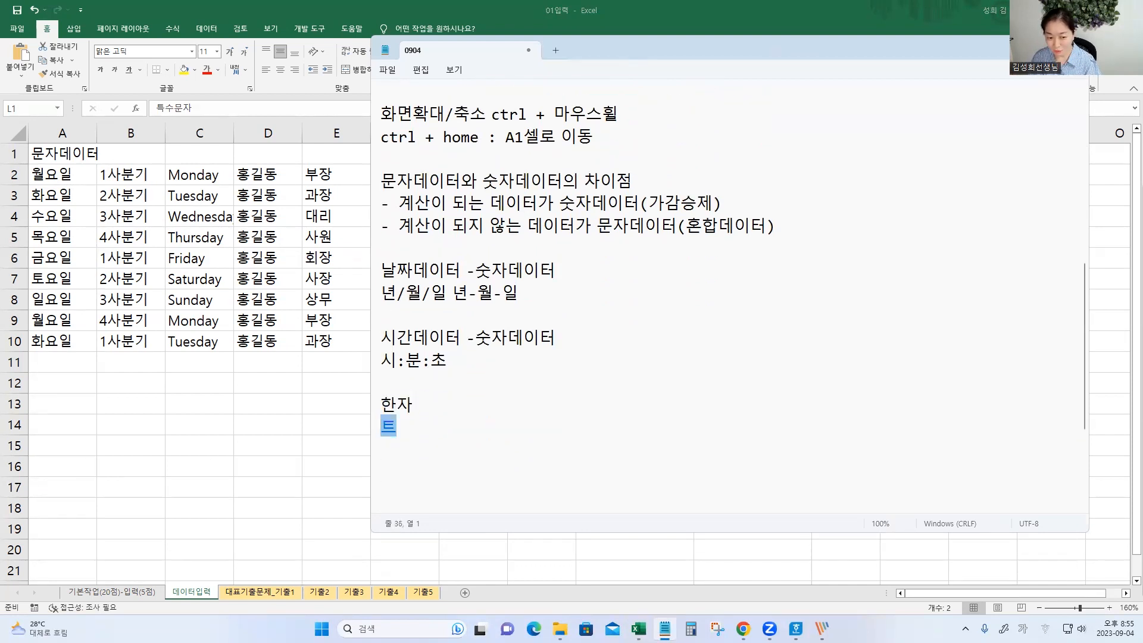
pyautogui.write('수문자')
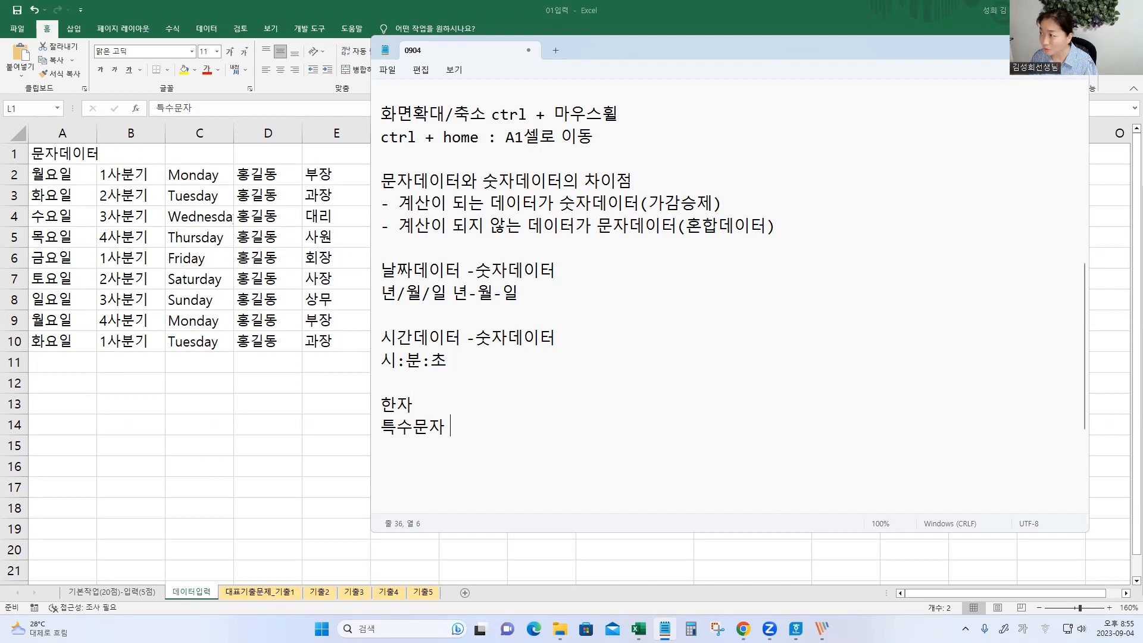
# Step: Complete the 한자 line with the note "- 한글음절입력한 후 - 한자키 - 해당한자선택"
pyautogui.write('- 한글으음절입ㄹ')
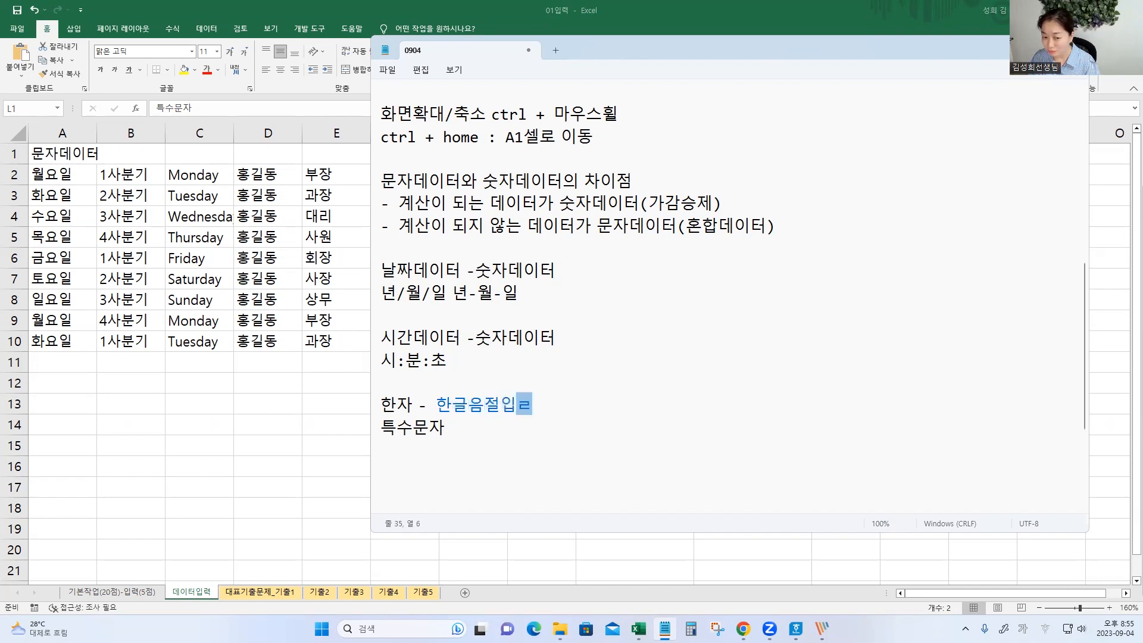
pyautogui.write('한 후 - 한자키')
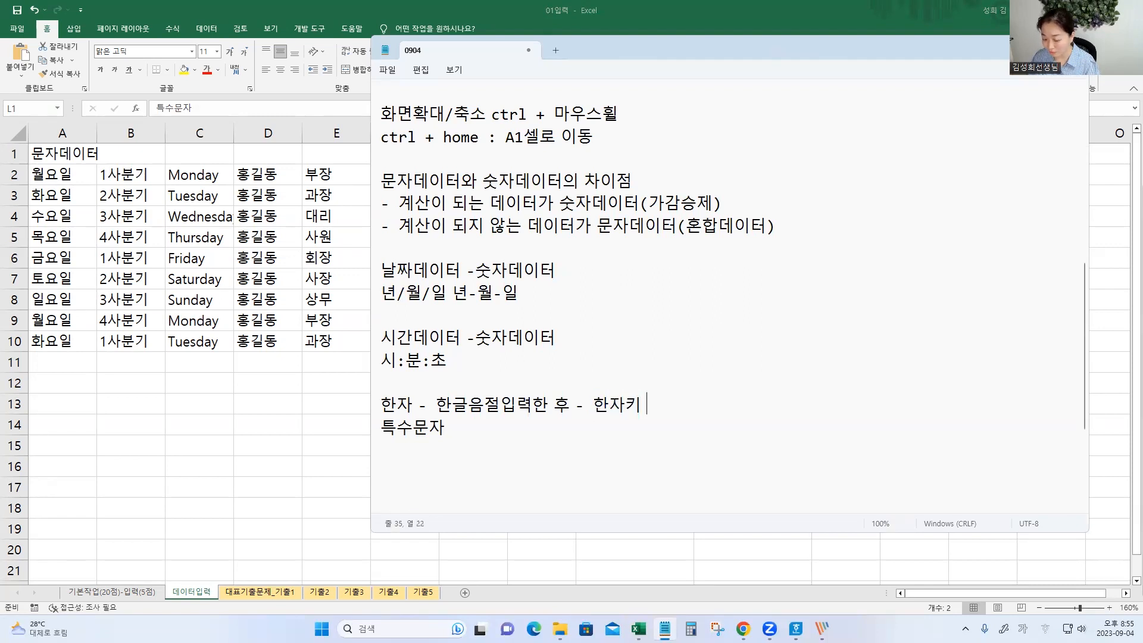
pyautogui.write(' - 해당')
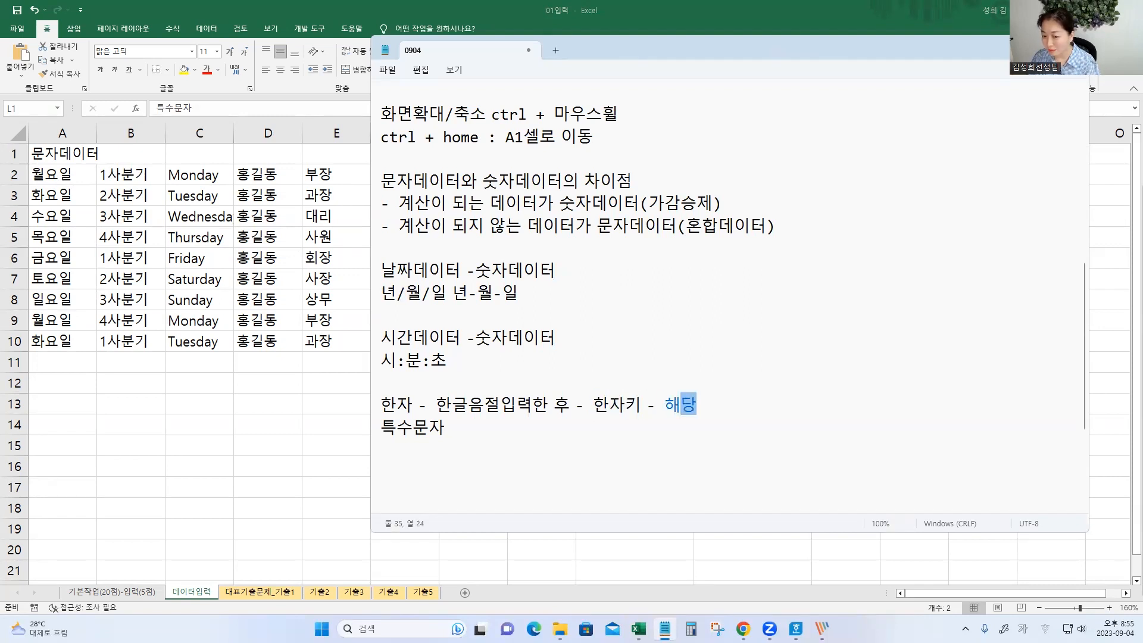
pyautogui.write('한자선택')
pyautogui.press('Down')
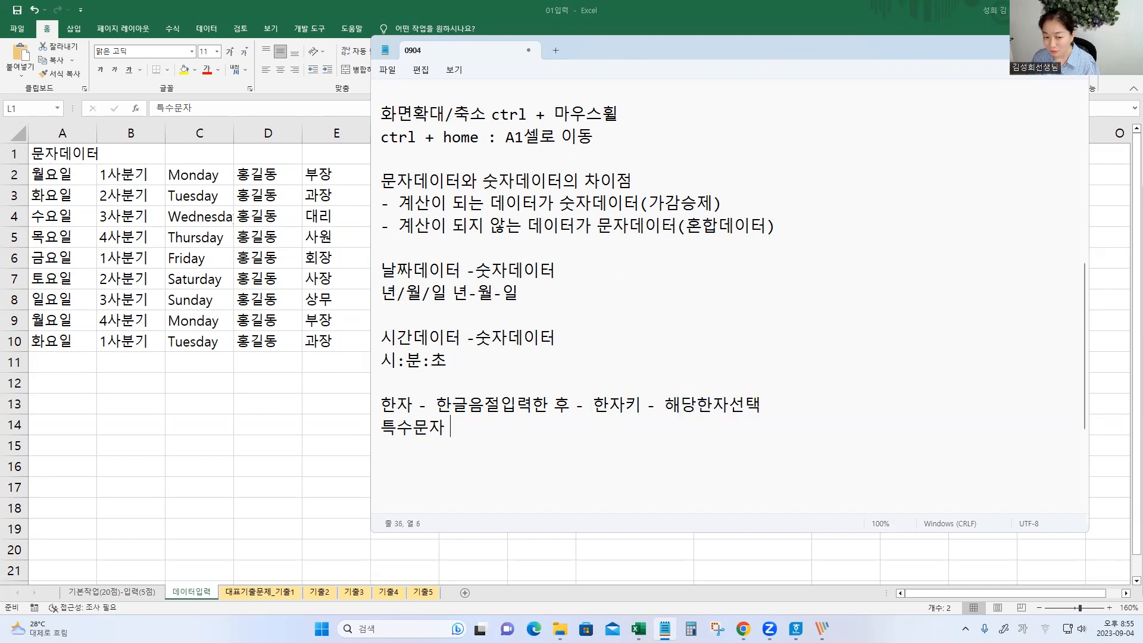
# Step: Complete the 특수문자 line with "- 한글자음 입력한 후 - 한자키 - 원하는 특수 문자 선택", reusing the ending copied from the 한자 line
pyautogui.write('- 한글자음')
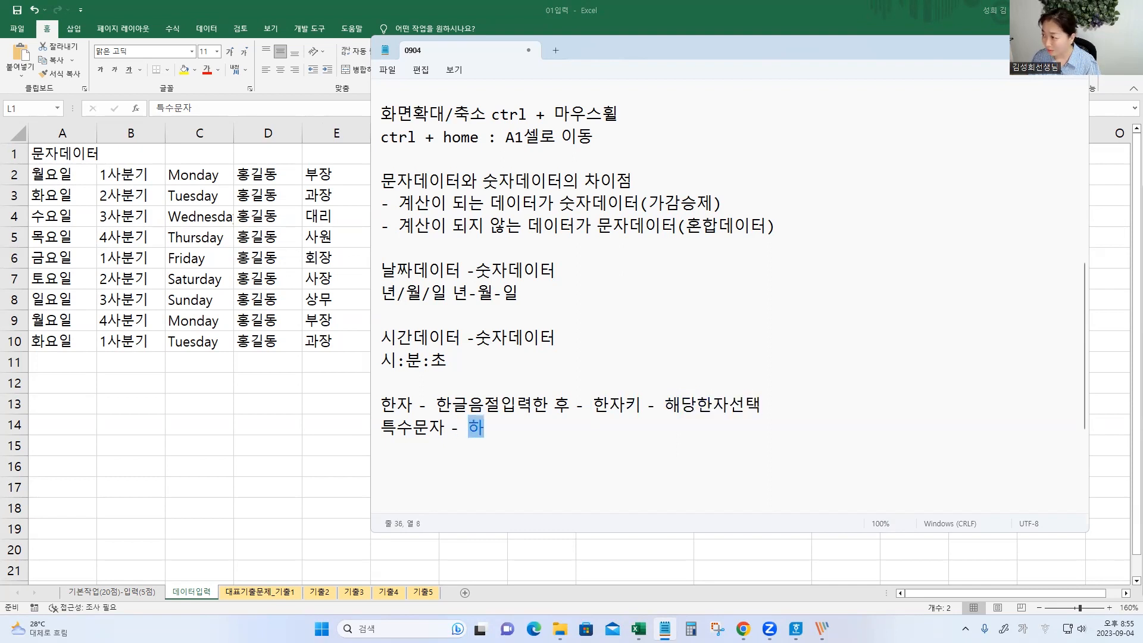
pyautogui.write(' 입력한 후')
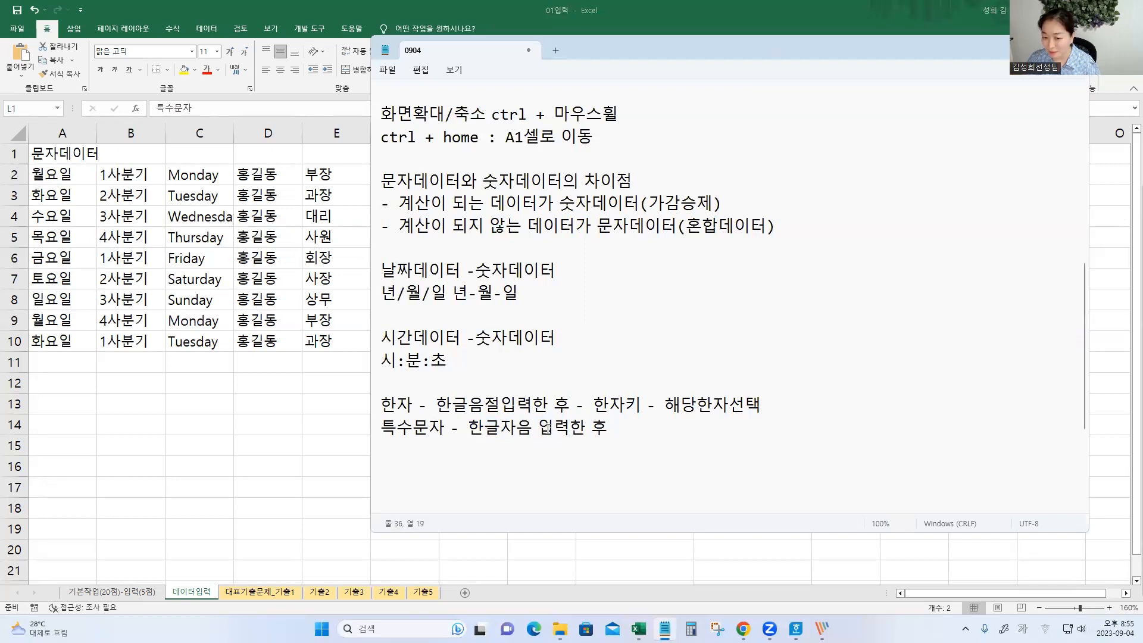
pyautogui.moveTo(576, 404); pyautogui.dragTo(760, 405)
pyautogui.hotkey('ctrl', 'c')
pyautogui.click(713, 426)
pyautogui.hotkey('ctrl', 'v')
pyautogui.moveTo(701, 424); pyautogui.dragTo(763, 433)
pyautogui.write('원하는 특')
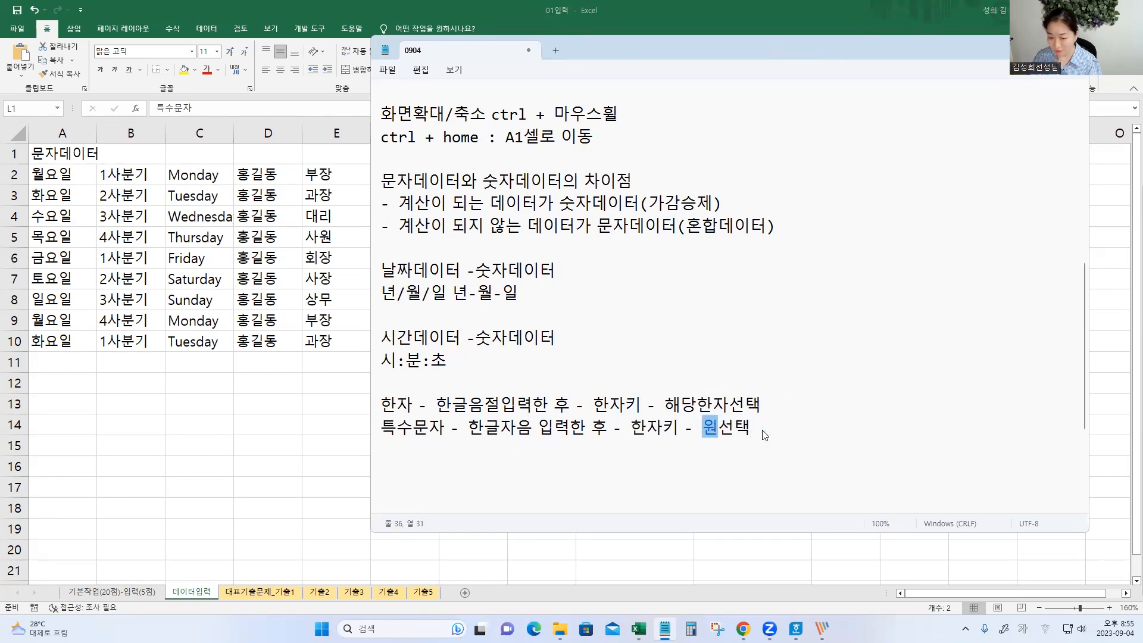
pyautogui.write('수 문자')
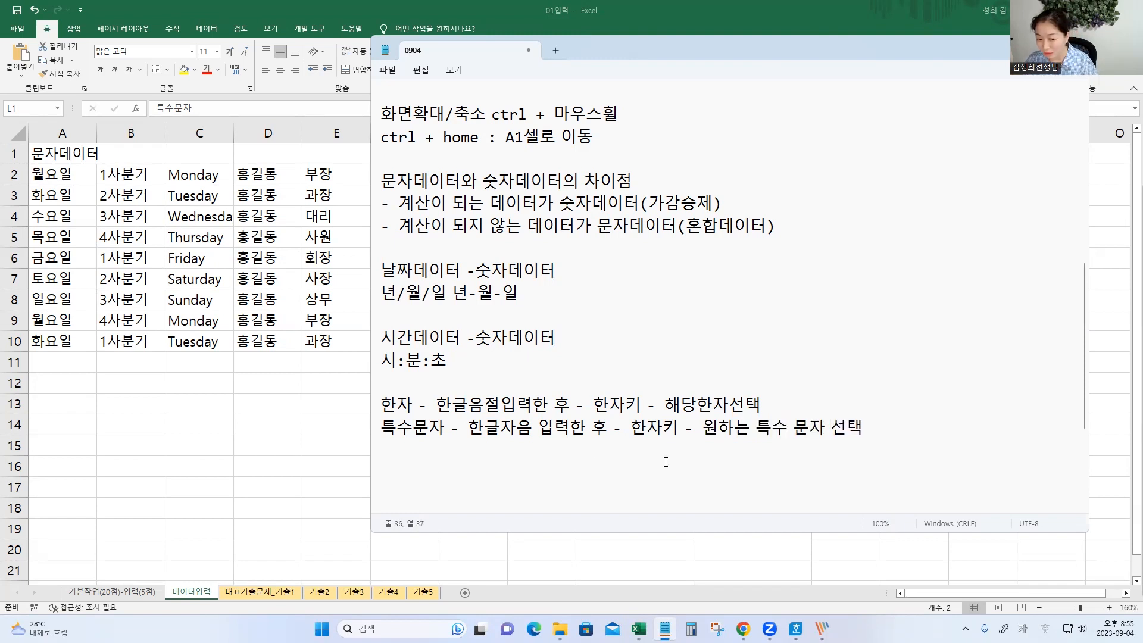
# Step: Insert the consonant examples (ㄱ.ㄴ.ㄷ.....) after 입력한 후 in the 특수문자 line
pyautogui.click(606, 428)
pyautogui.write('(ㅁ')
pyautogui.press('BackSpace')
pyautogui.press('Hangul')
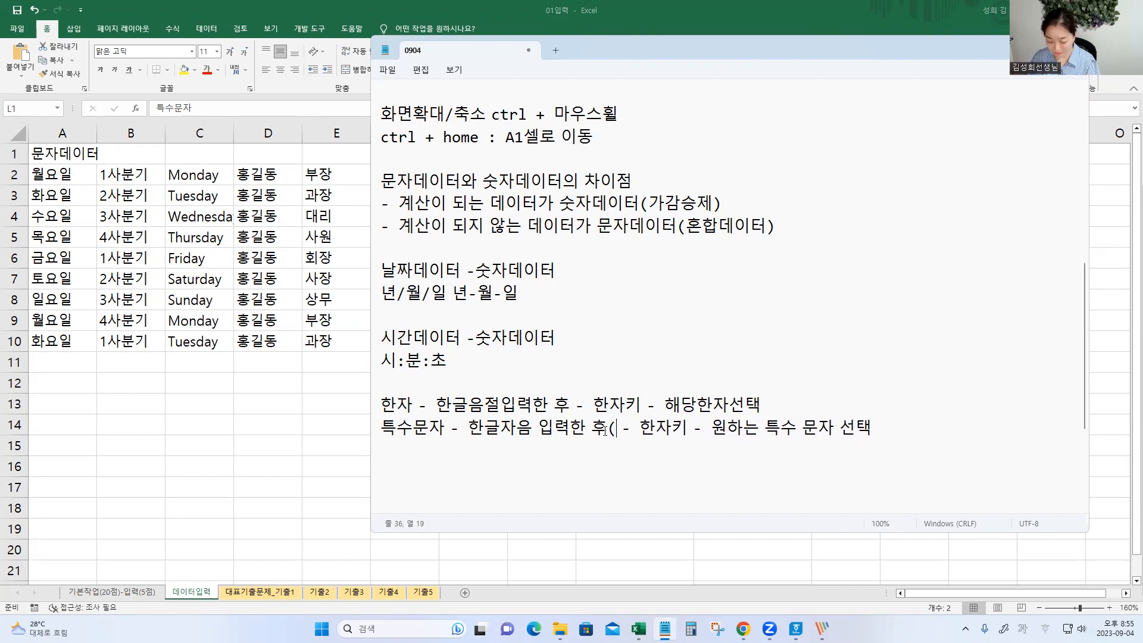
pyautogui.write('ㄱ.ㄴ.ㄷ.....)')
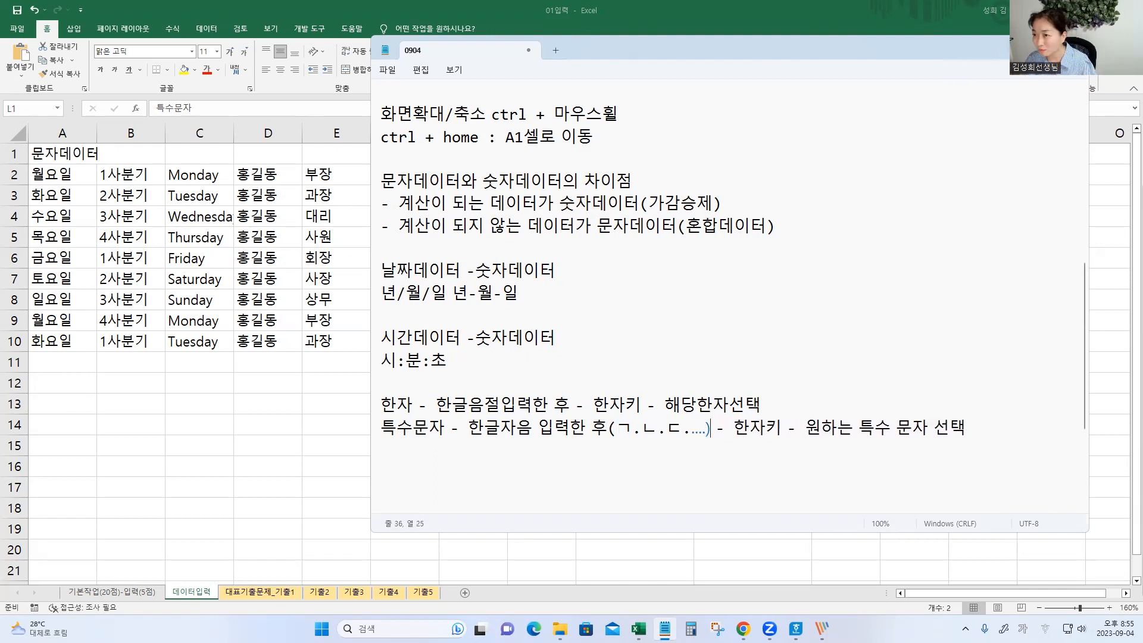
# Step: Switch to Excel and convert the word 국어 in cell K2 to the Hanja 國語, keeping the 漢字 input format
pyautogui.click(1019, 50)
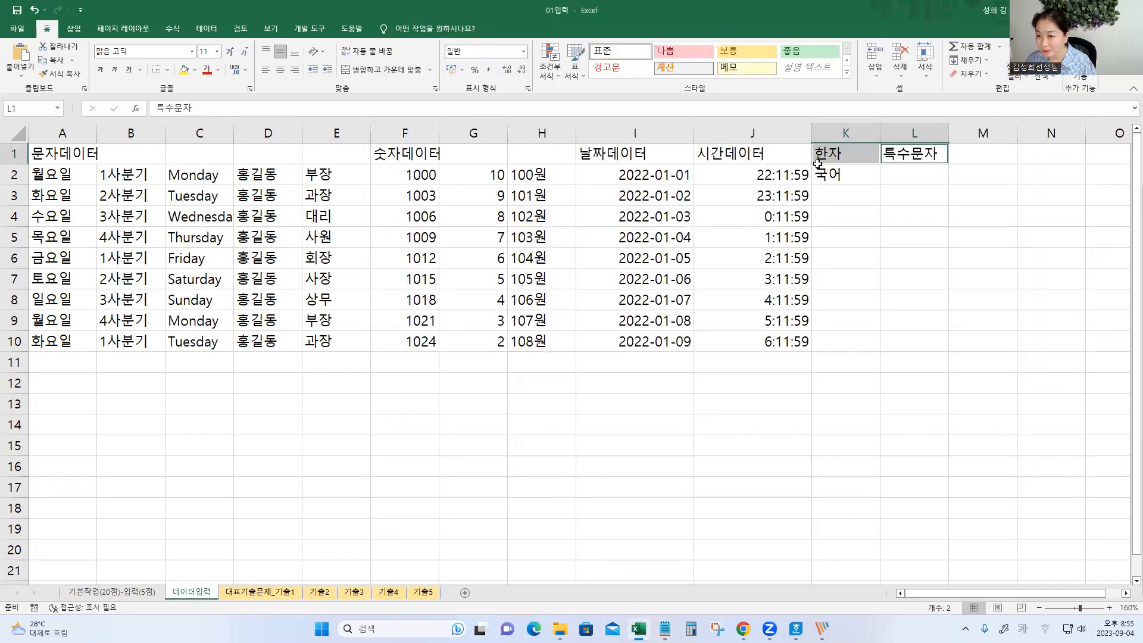
pyautogui.click(820, 170)
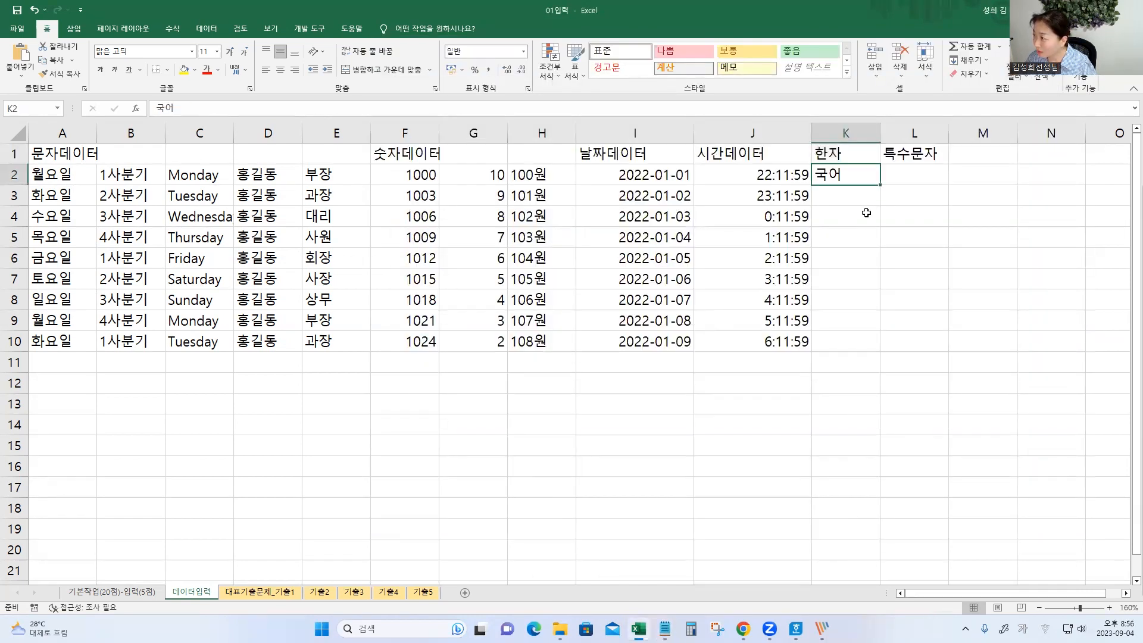
pyautogui.doubleClick(821, 173)
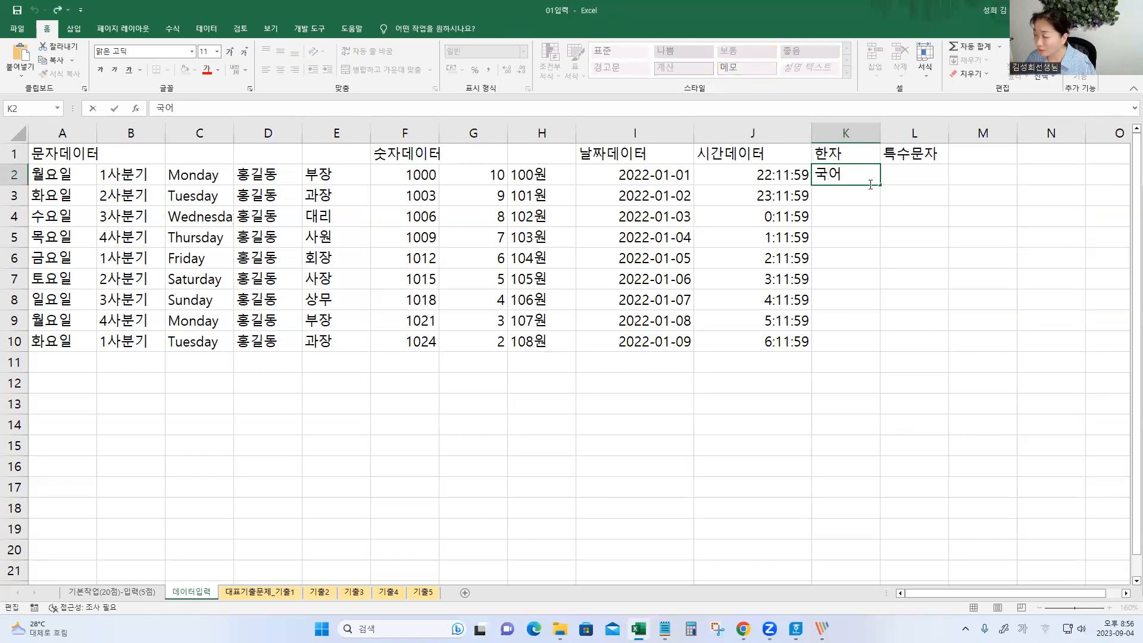
pyautogui.doubleClick(848, 177)
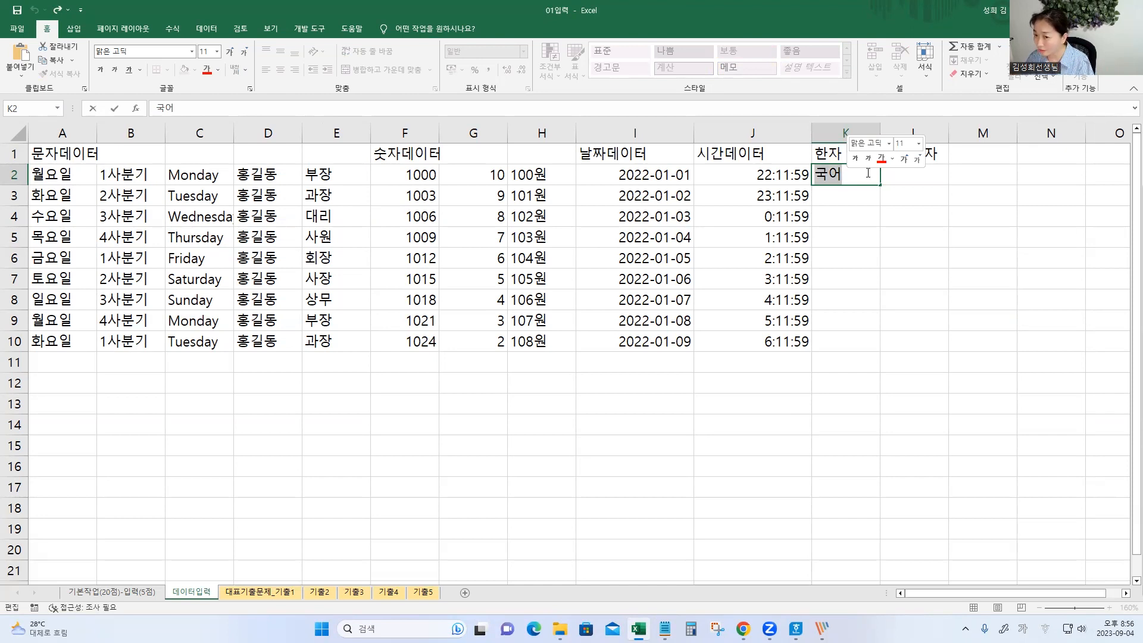
pyautogui.press('Hangul_Hanja')
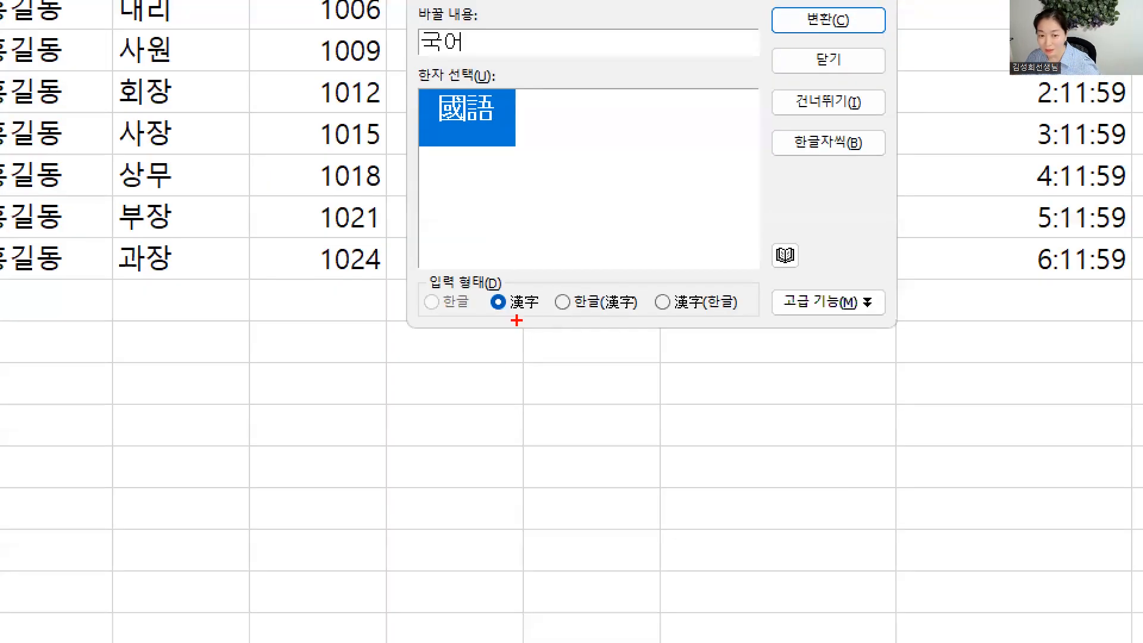
pyautogui.moveTo(516, 320)
pyautogui.mouseDown()
pyautogui.moveTo(493, 325)
pyautogui.moveTo(524, 290)
pyautogui.mouseUp()
pyautogui.moveTo(576, 317); pyautogui.dragTo(731, 312)
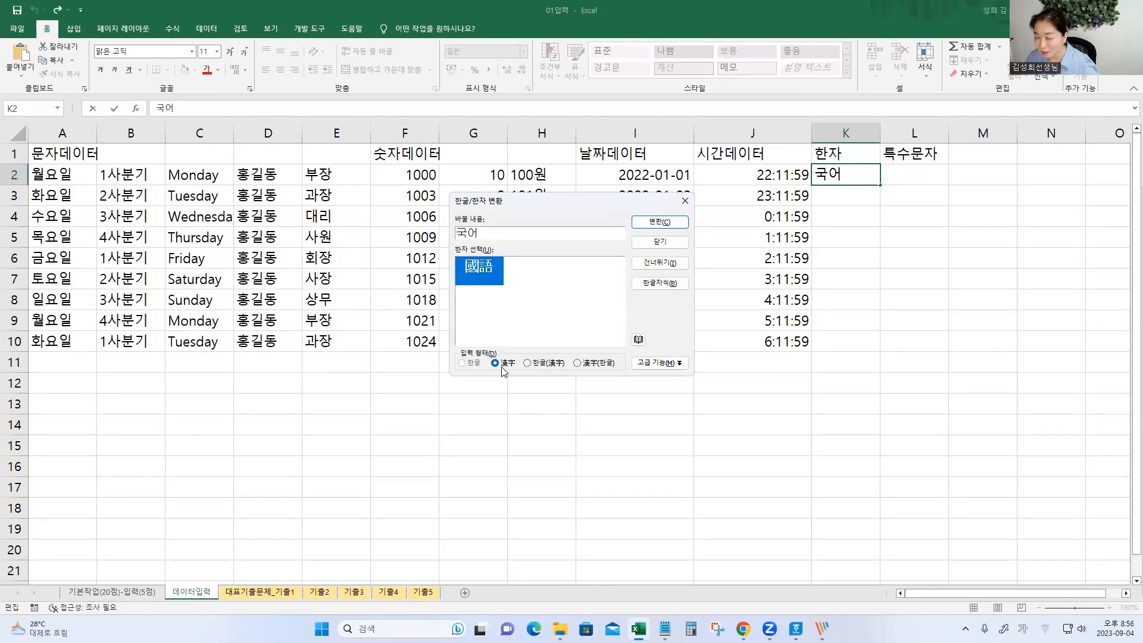
pyautogui.click(677, 228)
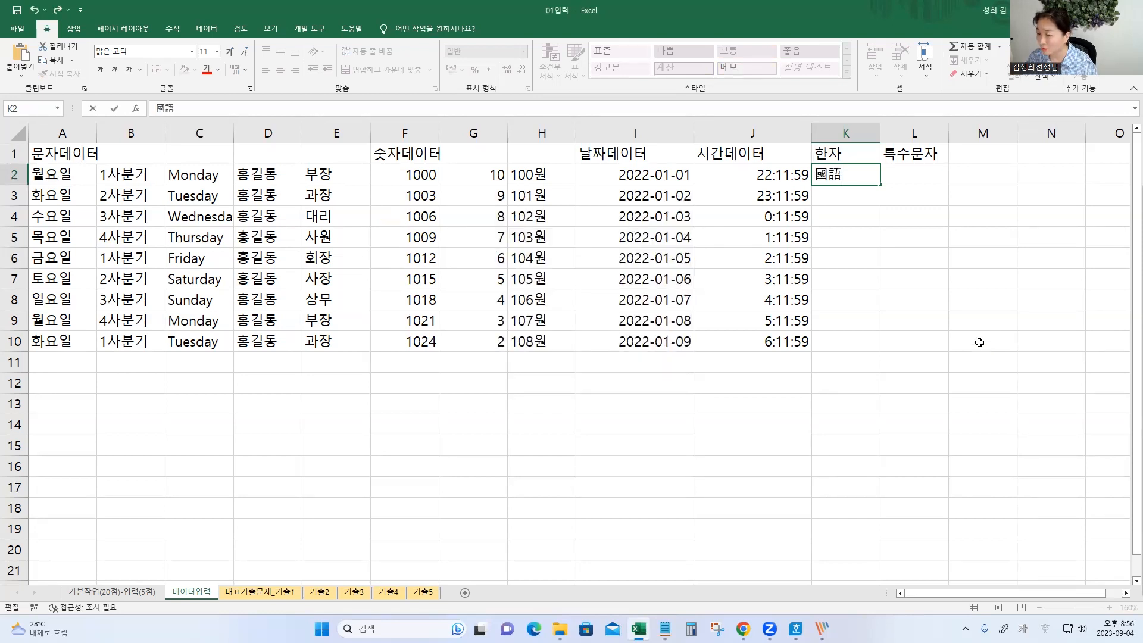
pyautogui.click(908, 175)
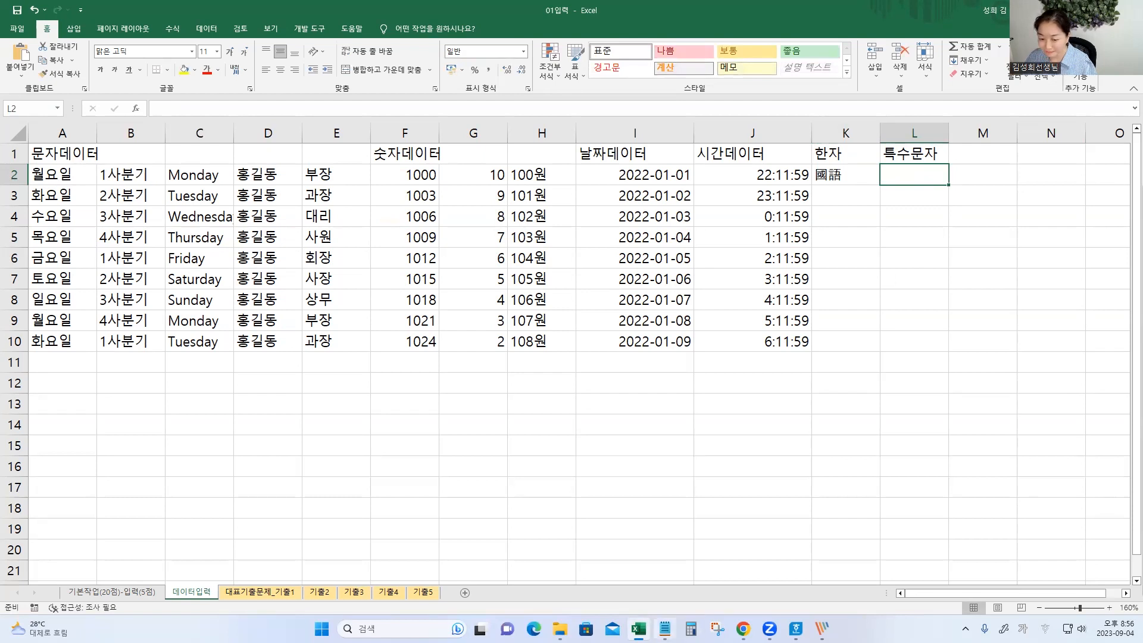
# Step: Switch to Notepad and add the indented note "전화, 다이아몬드... 도형에 관련한 'ㅁ'" under the 특수문자 line
pyautogui.click(664, 629)
pyautogui.moveTo(465, 421); pyautogui.dragTo(533, 424)
pyautogui.click(503, 462)
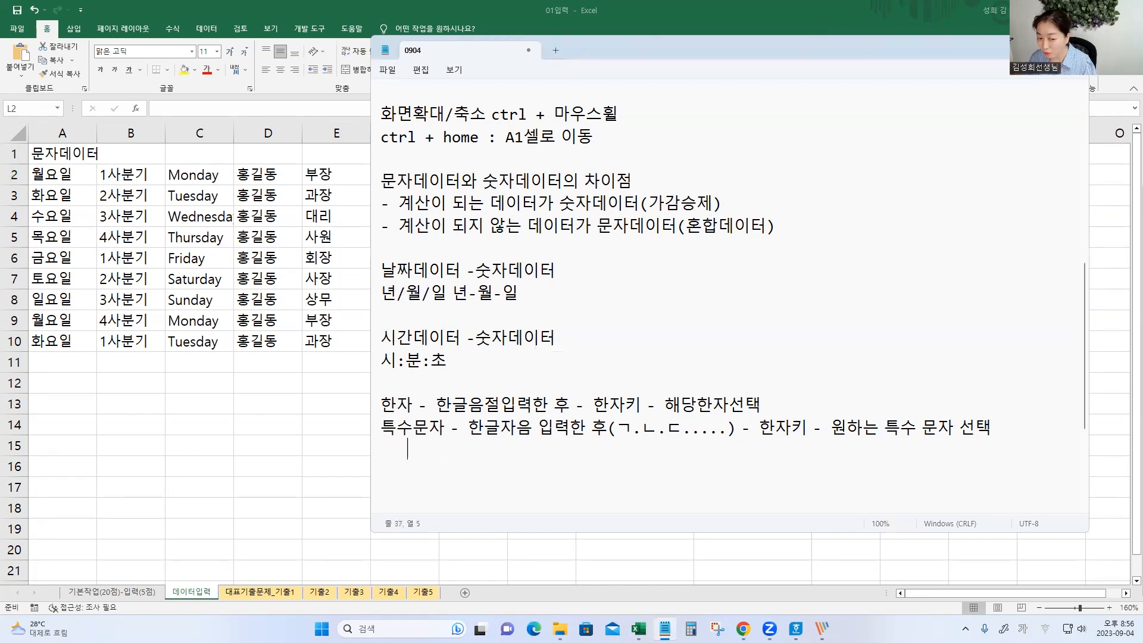
pyautogui.write('전화번')
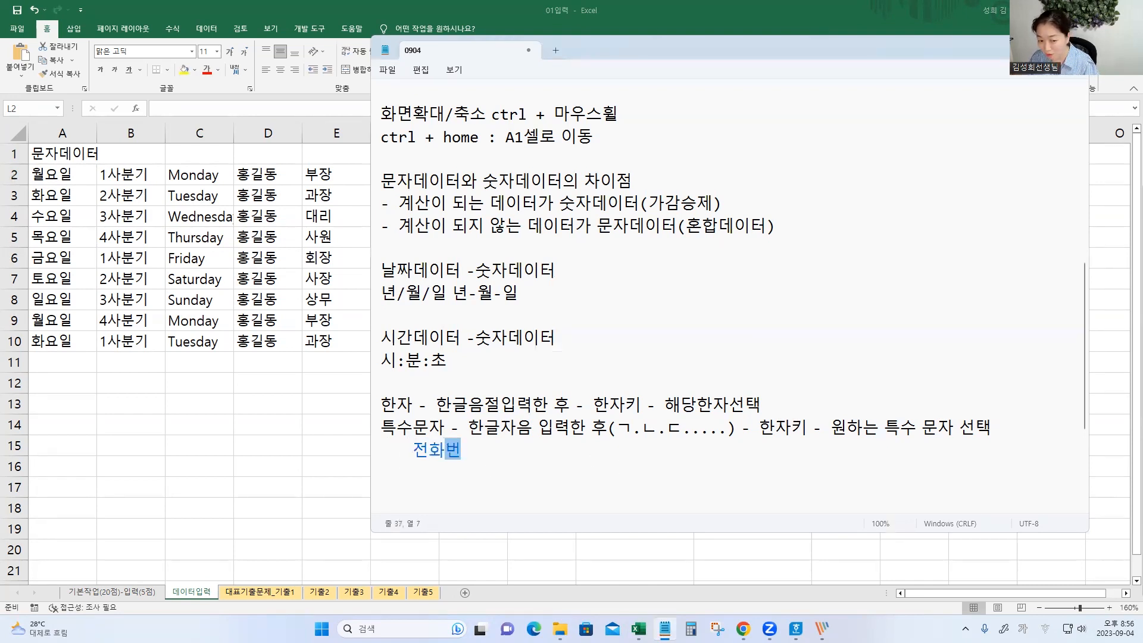
pyautogui.press('BackSpace')
pyautogui.press('BackSpace')
pyautogui.press('BackSpace')
pyautogui.write(', ')
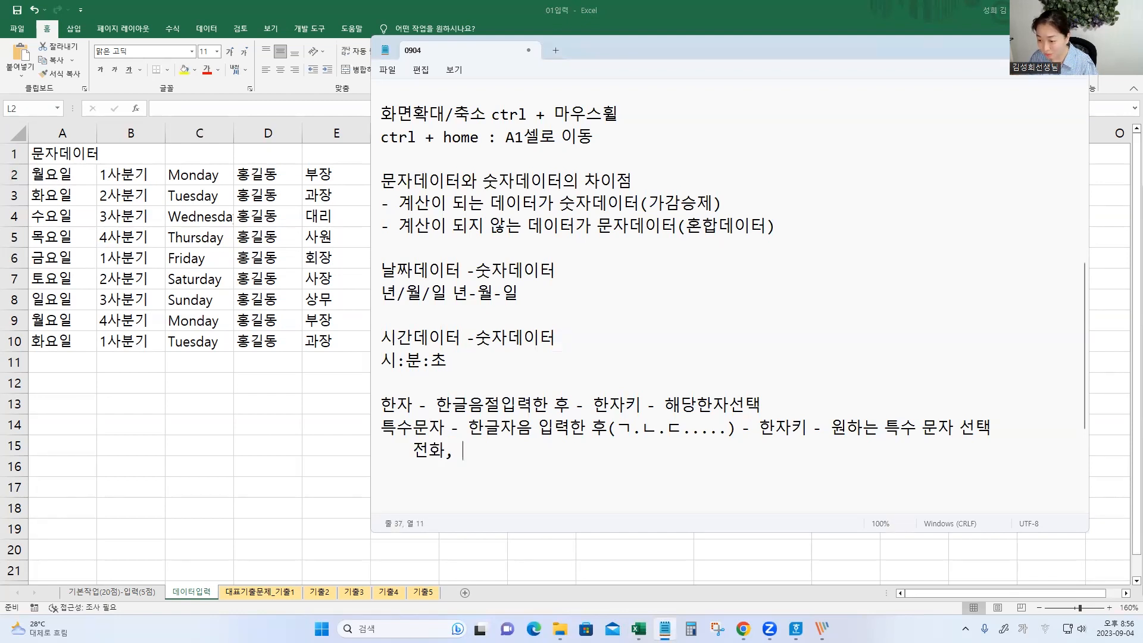
pyautogui.write('다이아모ㄴ드... ')
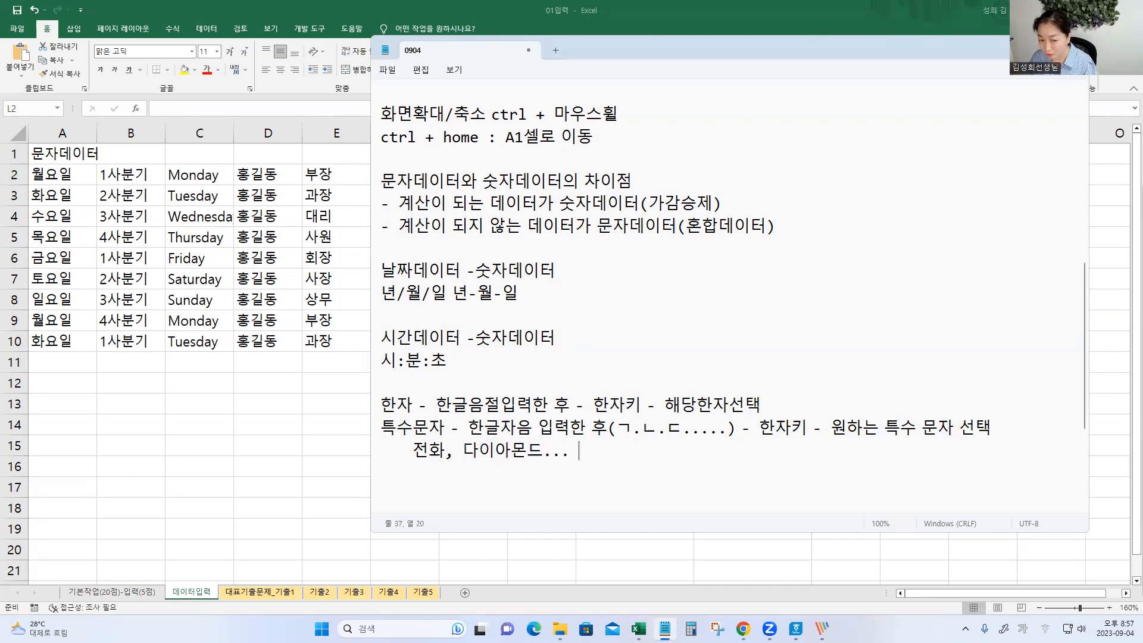
pyautogui.write('도형에 관련한 ')
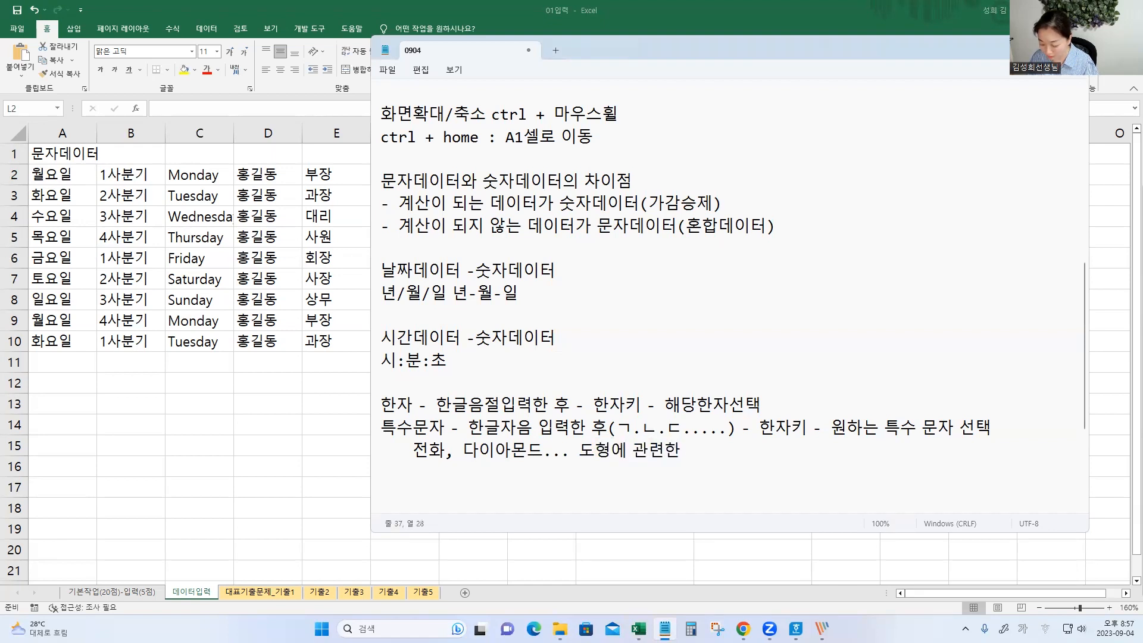
pyautogui.write("'")
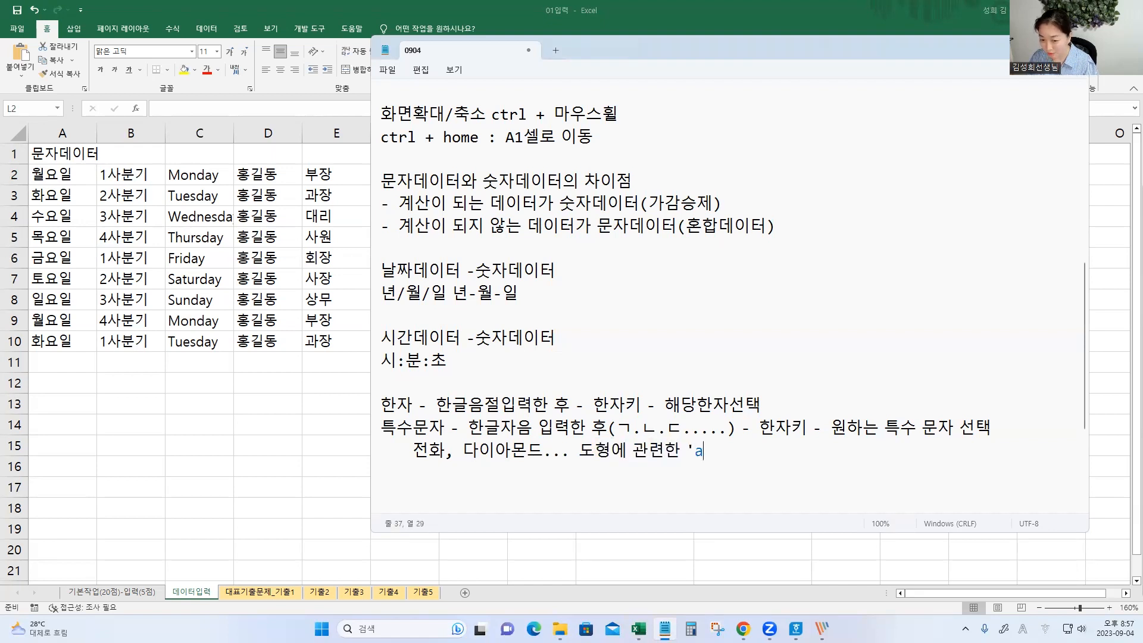
pyautogui.write("ㅁ'")
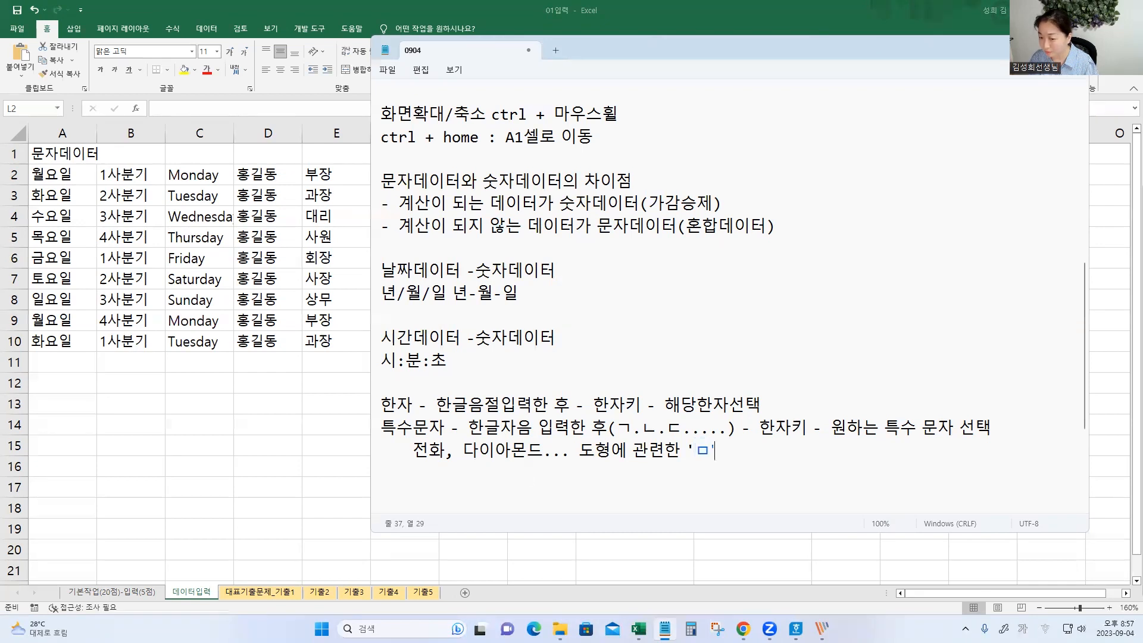
# Step: Return to Excel and insert the ☎ symbol in cell L2 through Hanja conversion of the consonant ㅁ
pyautogui.click(1020, 51)
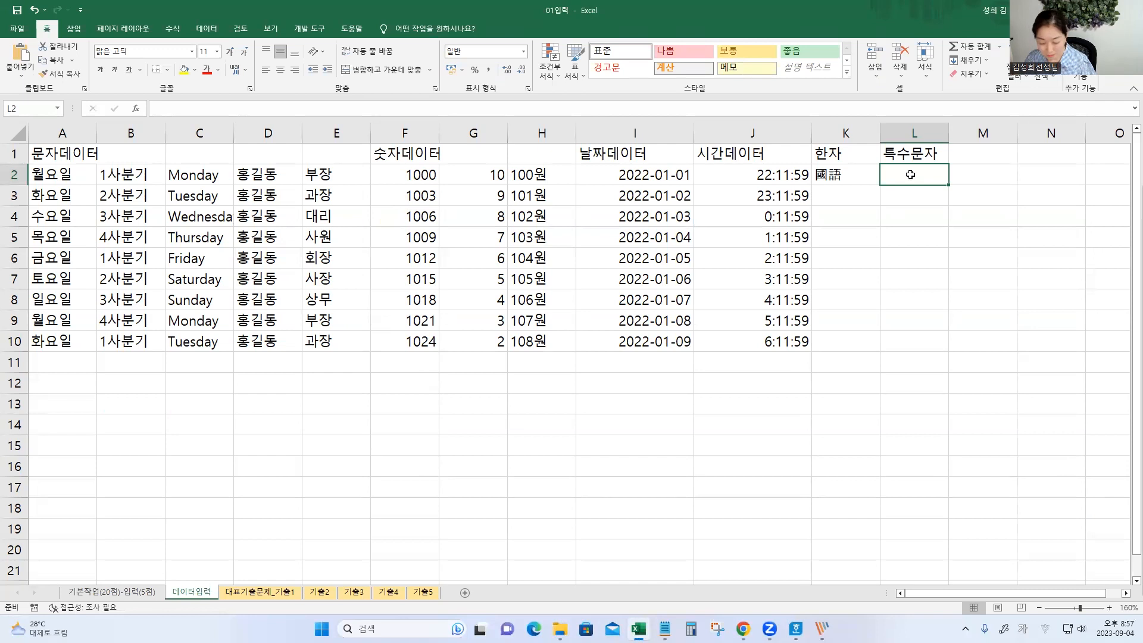
pyautogui.write('ㅁ')
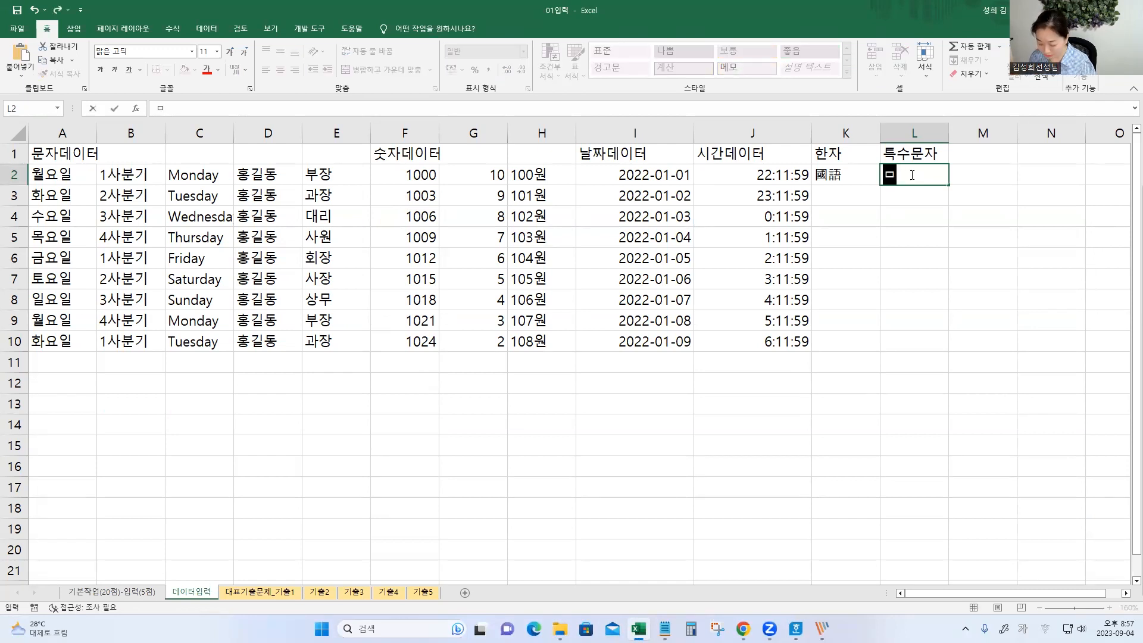
pyautogui.press('Hangul_Hanja')
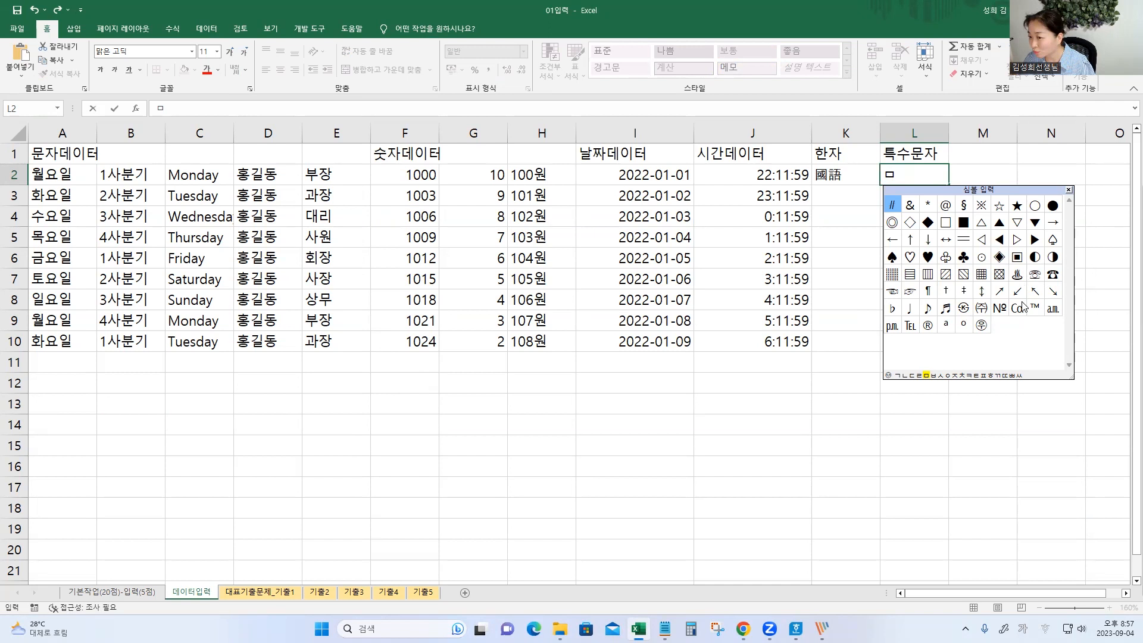
pyautogui.click(1052, 274)
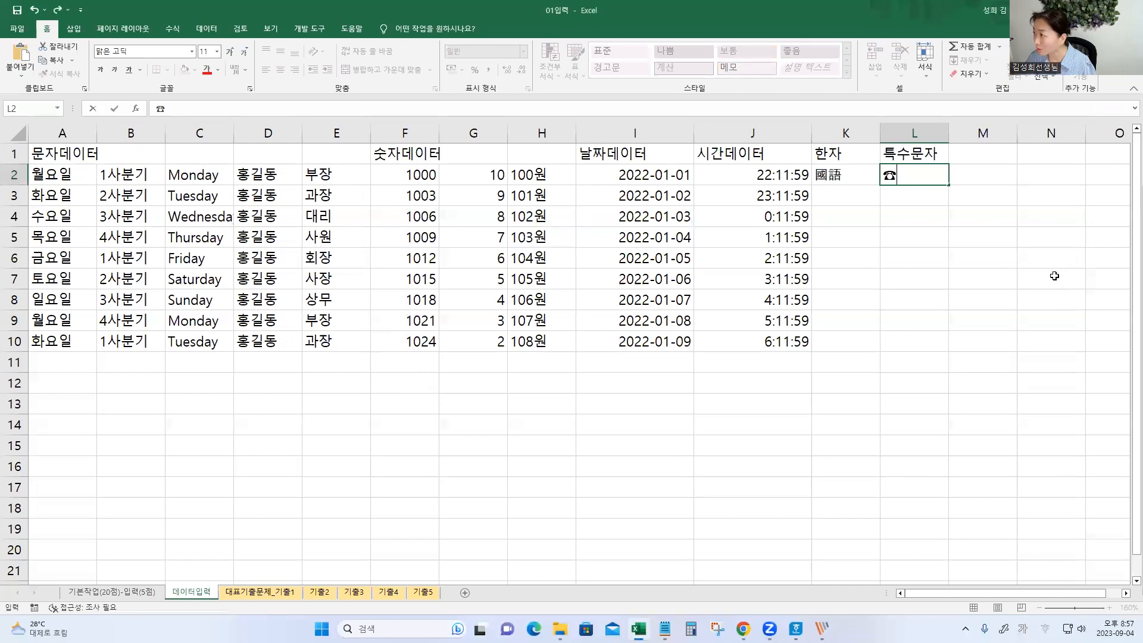
# Step: Enter the word 사회 in cell K3 of the 한자 column
pyautogui.click(840, 196)
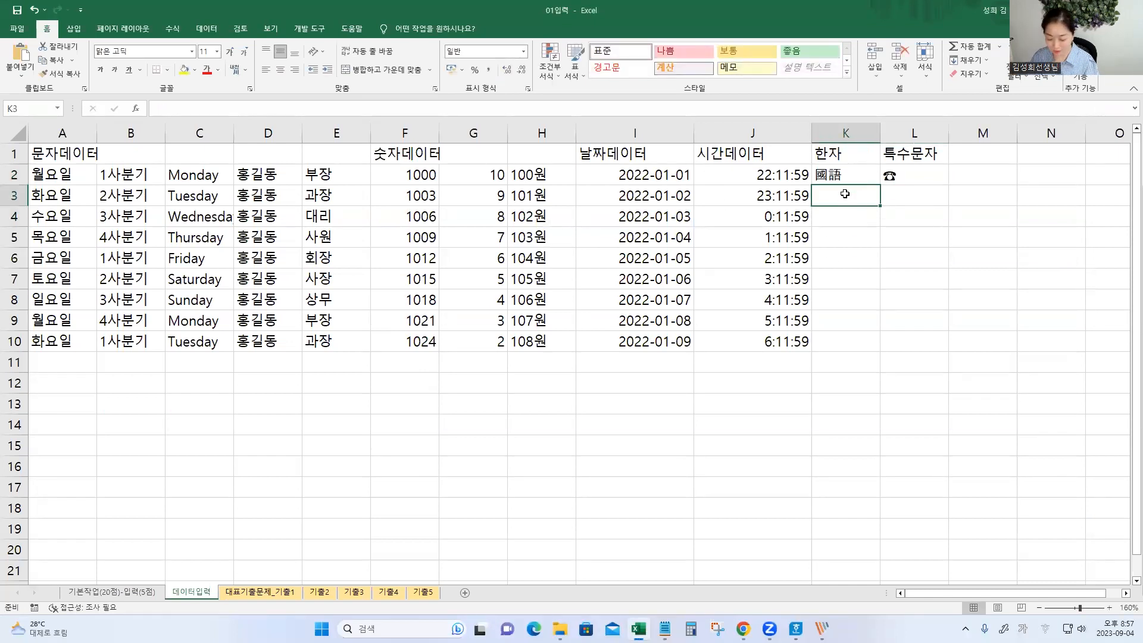
pyautogui.write('상회')
pyautogui.press('Return')
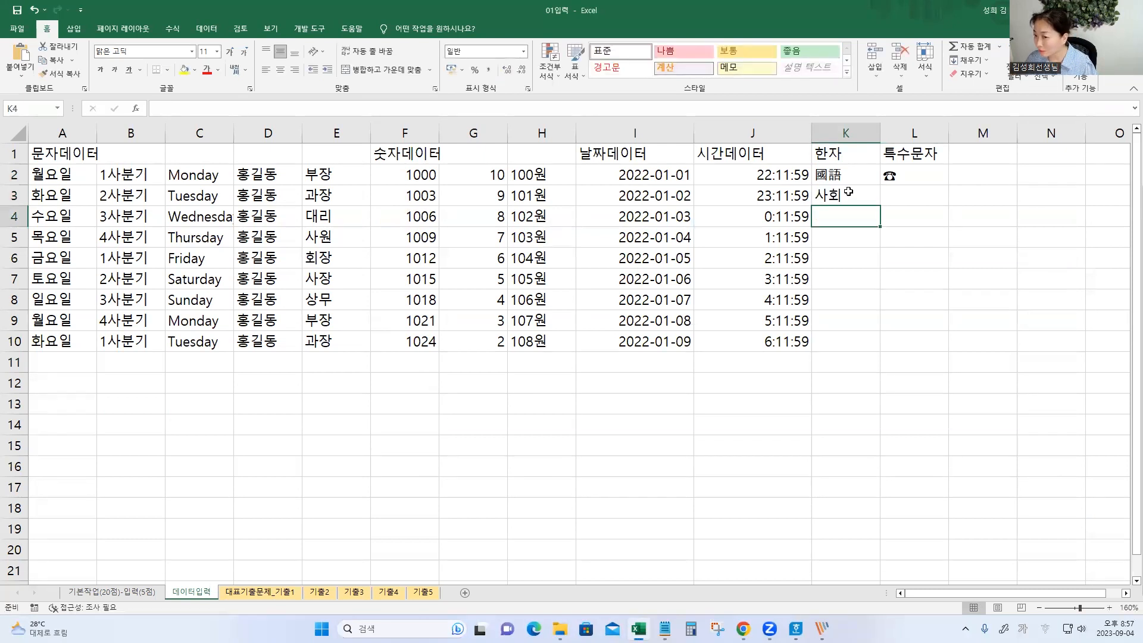
# Step: Insert the ◆ symbol in cell L3 through Hanja conversion of the consonant ㅁ
pyautogui.doubleClick(913, 198)
pyautogui.write('ㅁ')
pyautogui.press('Hangul_Hanja')
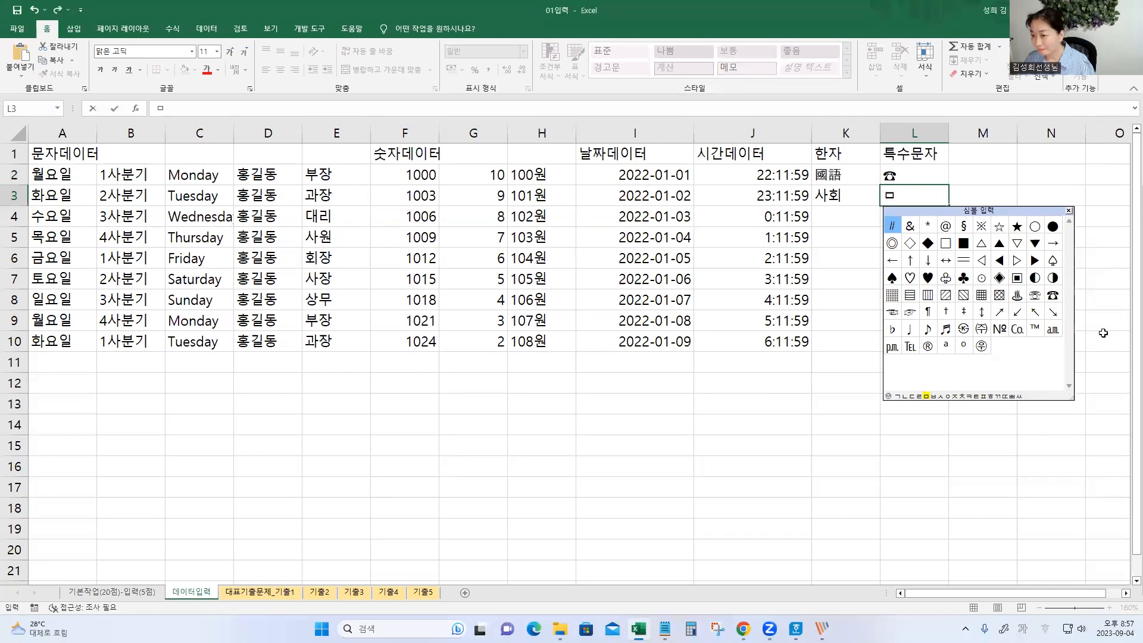
pyautogui.click(927, 242)
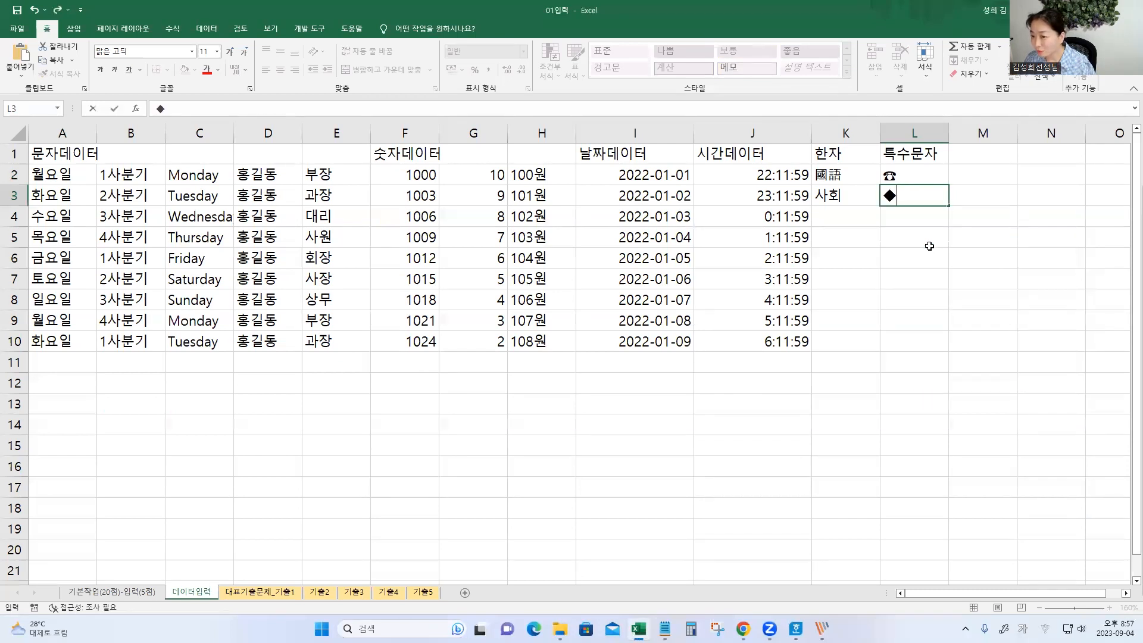
pyautogui.click(929, 245)
pyautogui.click(873, 271)
# Step: Convert the word 사회 in cell K3 to the Hanja 社會
pyautogui.doubleClick(849, 197)
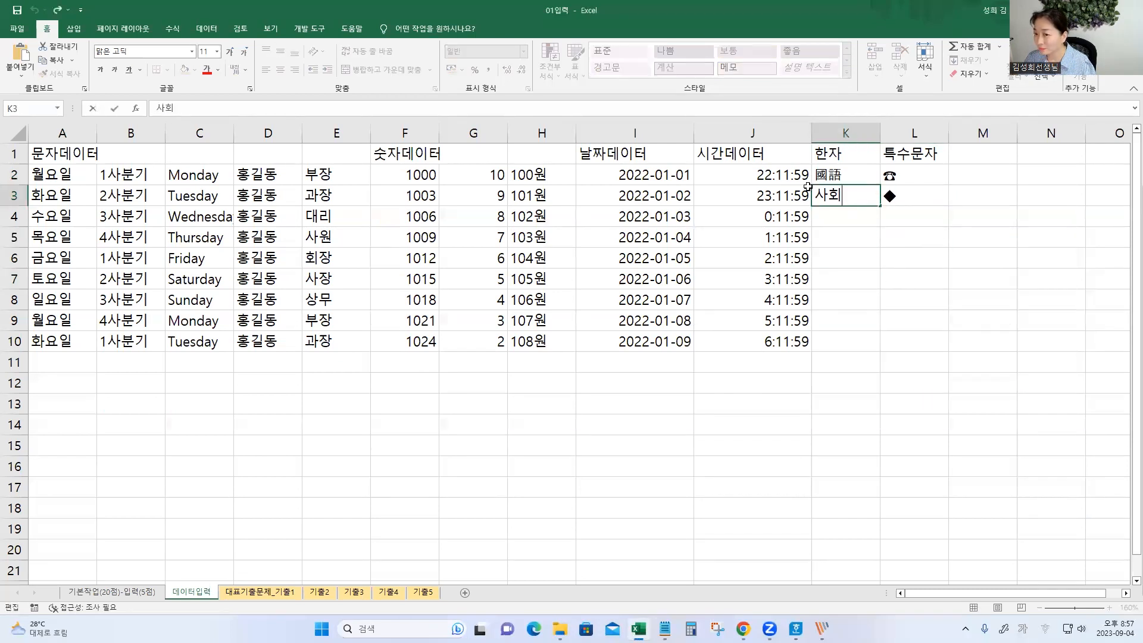
pyautogui.moveTo(815, 190); pyautogui.dragTo(850, 187)
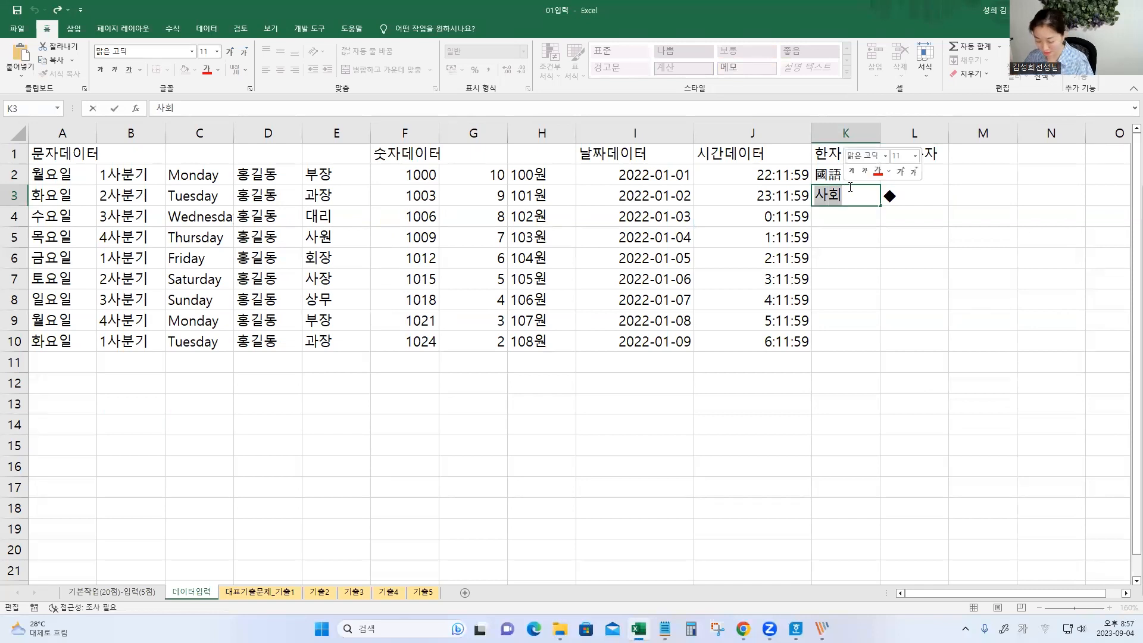
pyautogui.press('Hangul_Hanja')
pyautogui.click(534, 296)
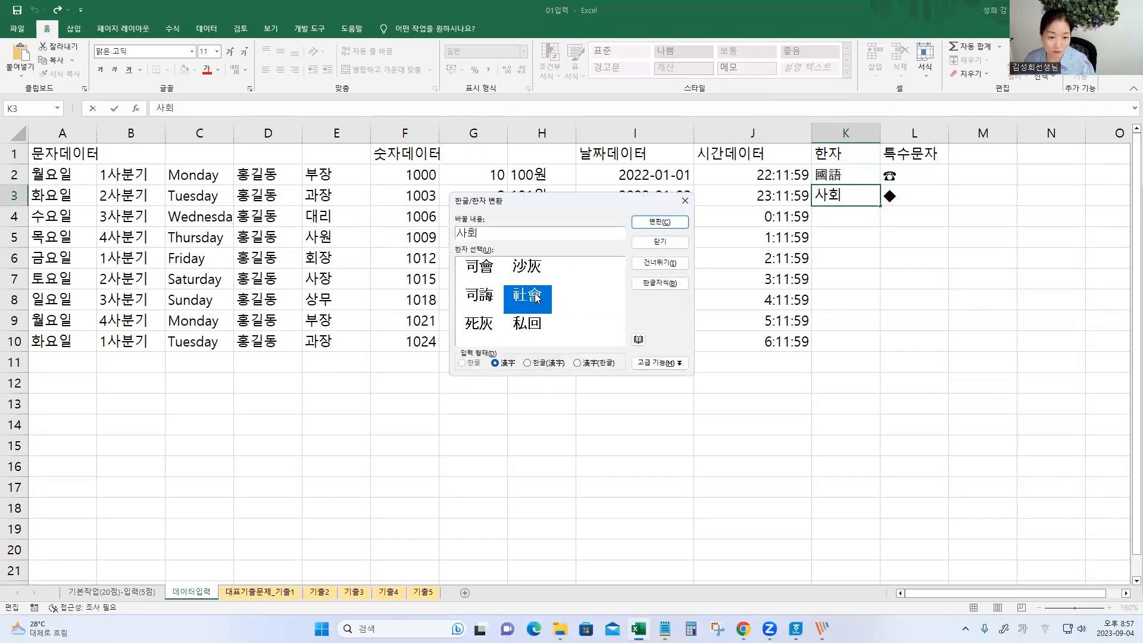
pyautogui.click(648, 221)
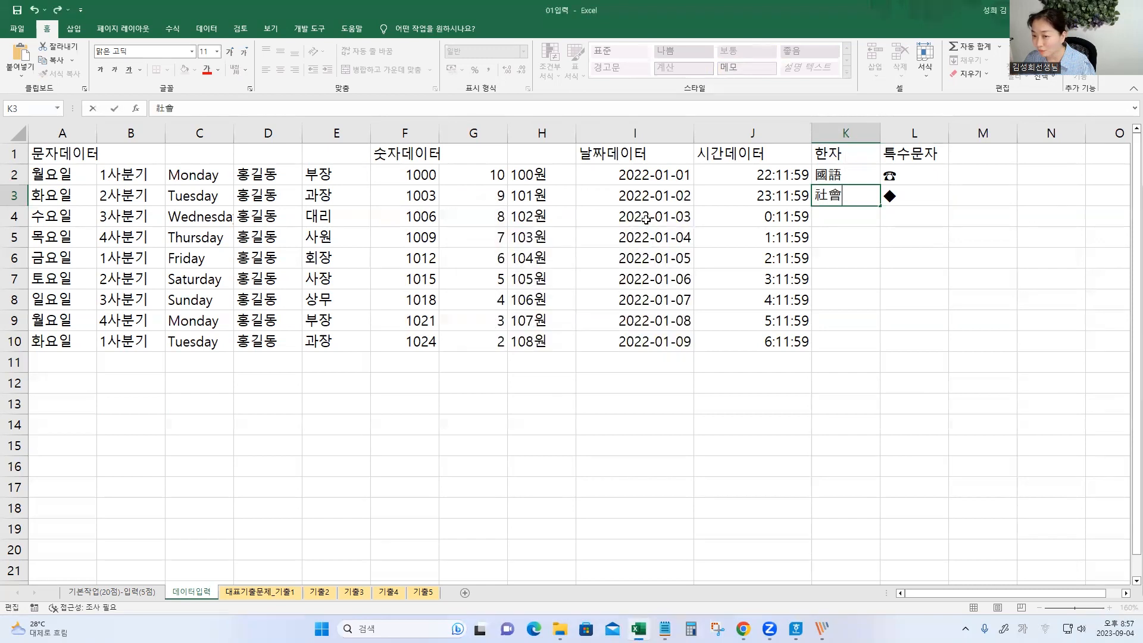
pyautogui.click(842, 243)
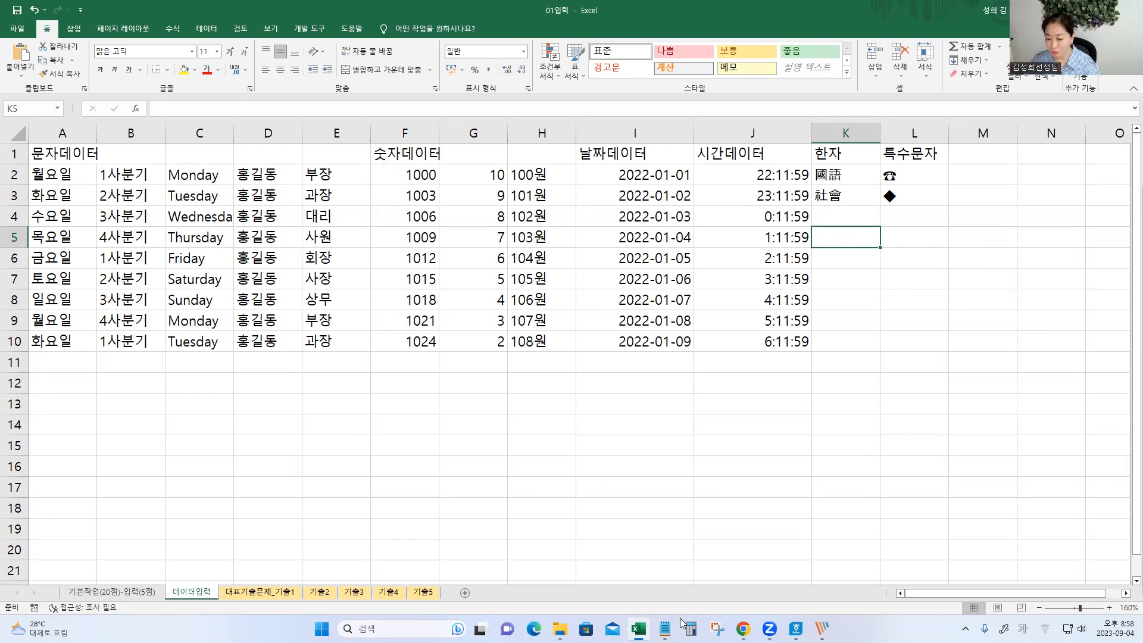
# Step: Switch to Notepad and append "- 한글, 영문자, 한자, 특수문자" to the note line defining 문자데이터(혼합데이터)
pyautogui.click(664, 628)
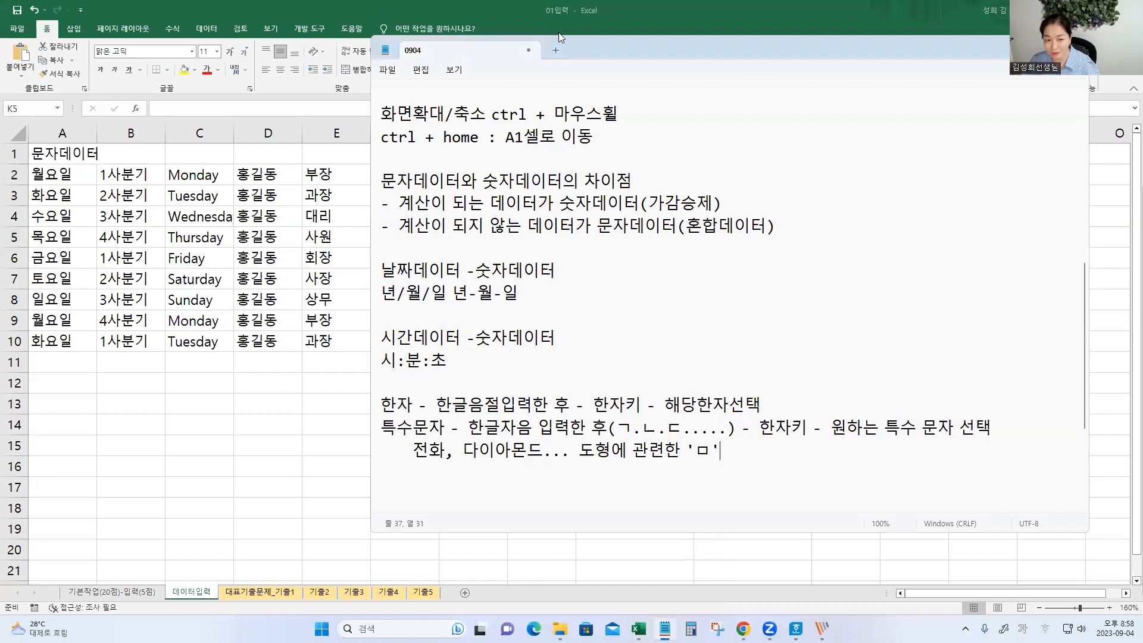
pyautogui.scroll(-1, 540, 257)
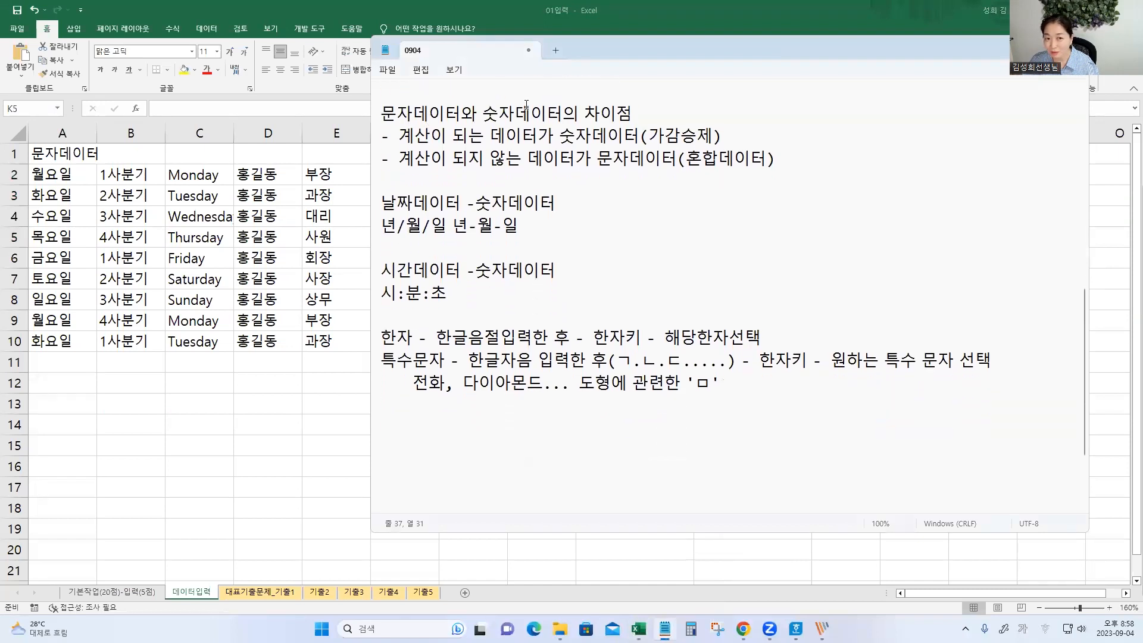
pyautogui.click(785, 164)
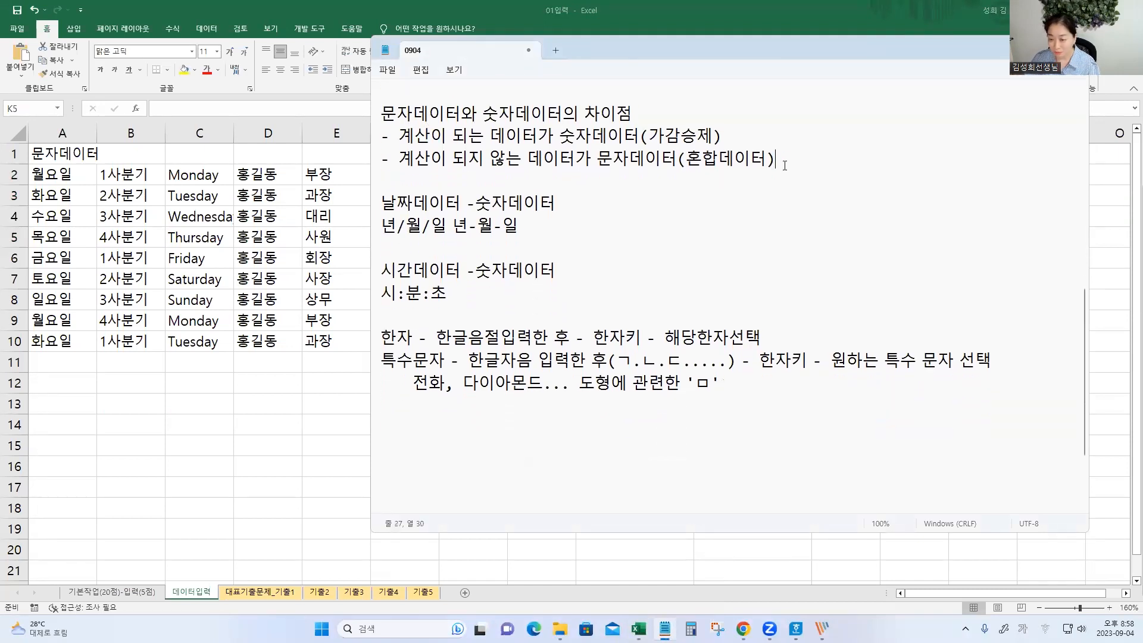
pyautogui.write('- 한글, ')
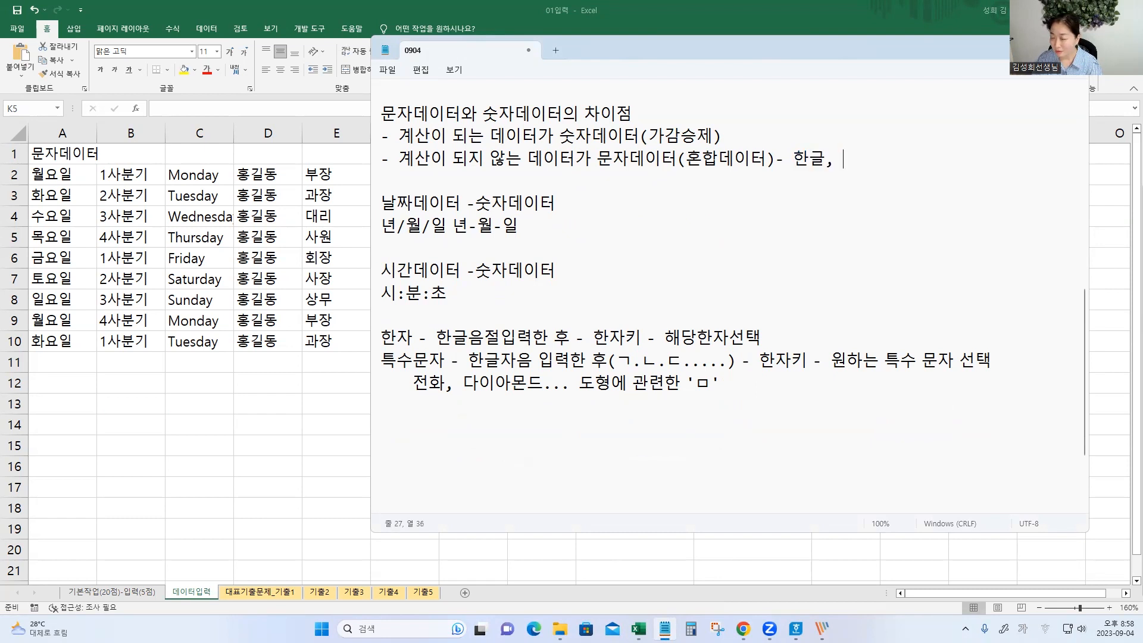
pyautogui.write('영ㅁ문자, ')
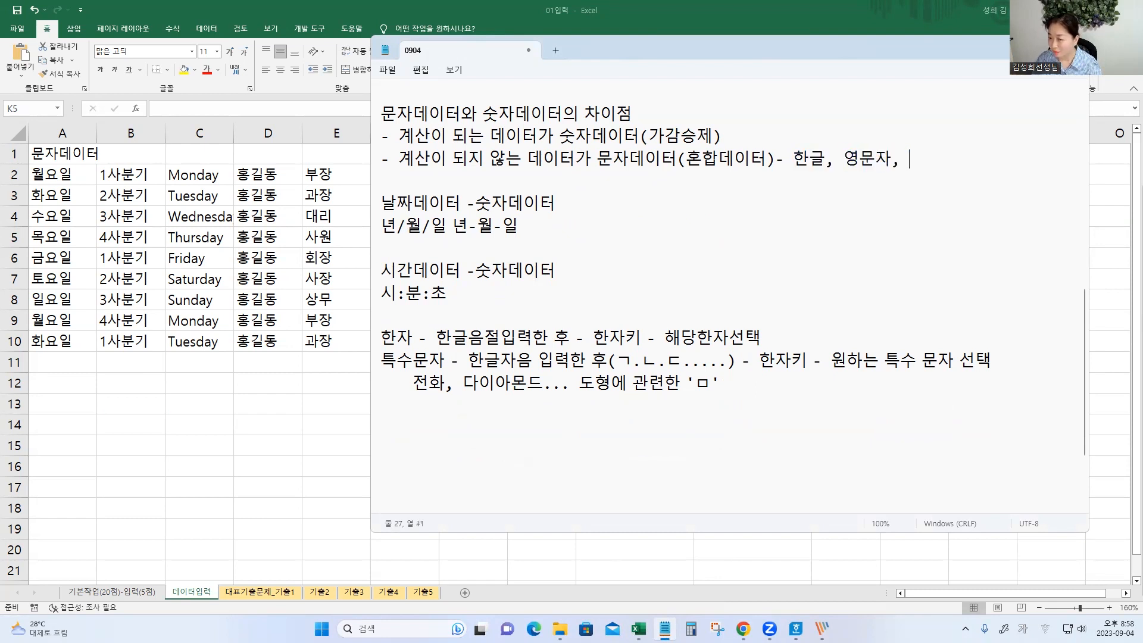
pyautogui.write('핝자, 특수문자')
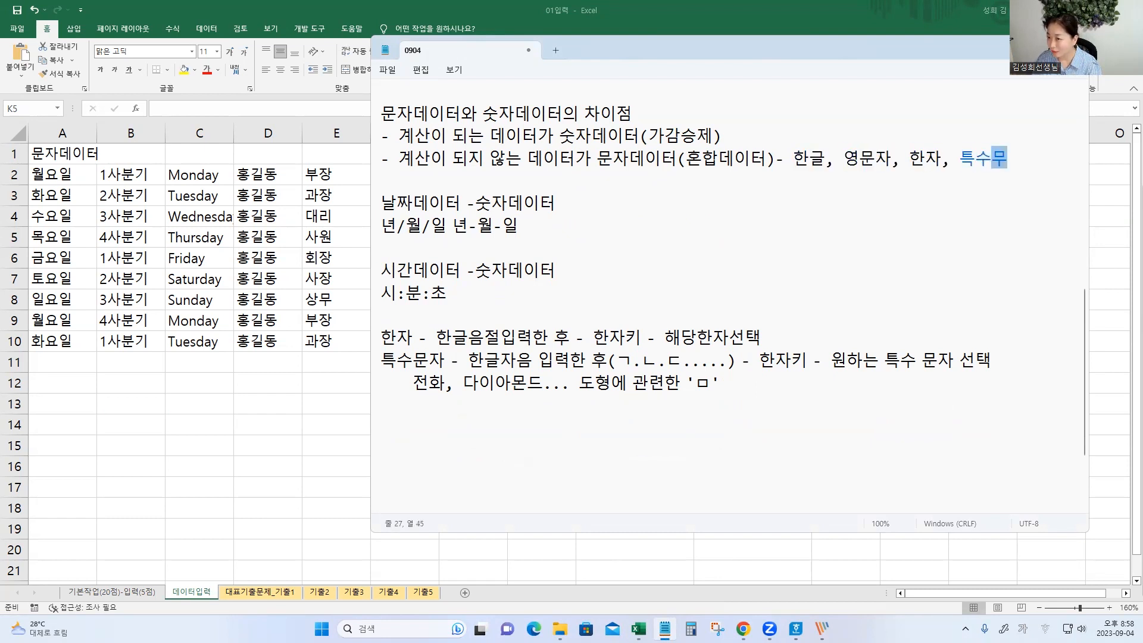
# Step: Append "-숫자, 날짜, 시간" to the note line defining 숫자데이터(가감승제), and return to the Excel sheet
pyautogui.press('Up')
pyautogui.write('-숫자')
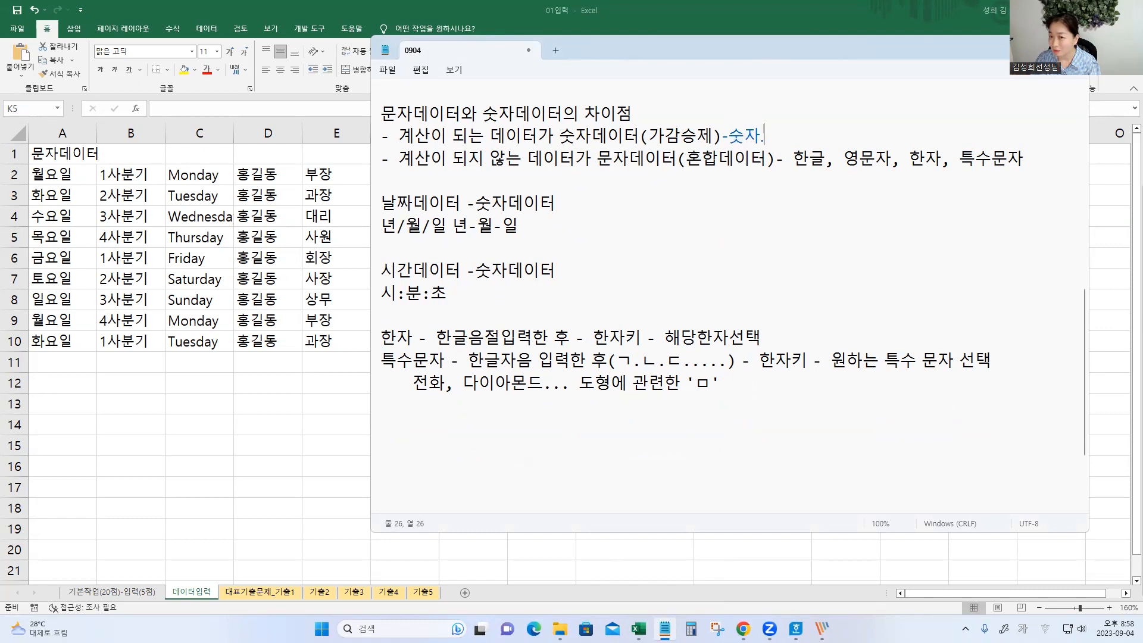
pyautogui.write(', 날짜, 시간')
pyautogui.click(860, 159)
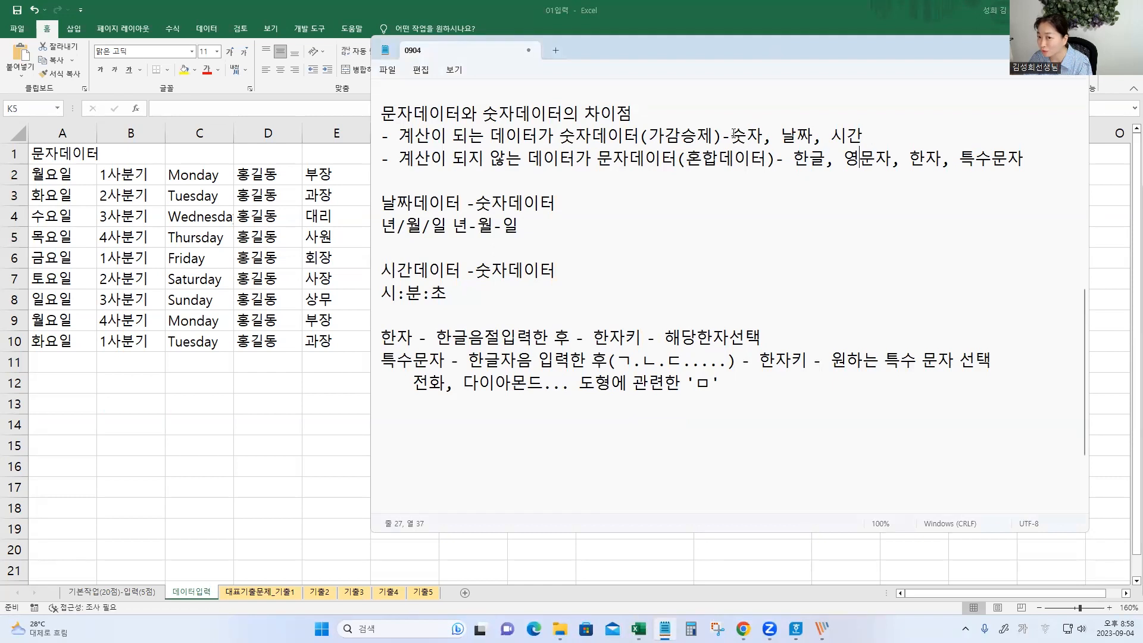
pyautogui.moveTo(733, 135); pyautogui.dragTo(919, 131)
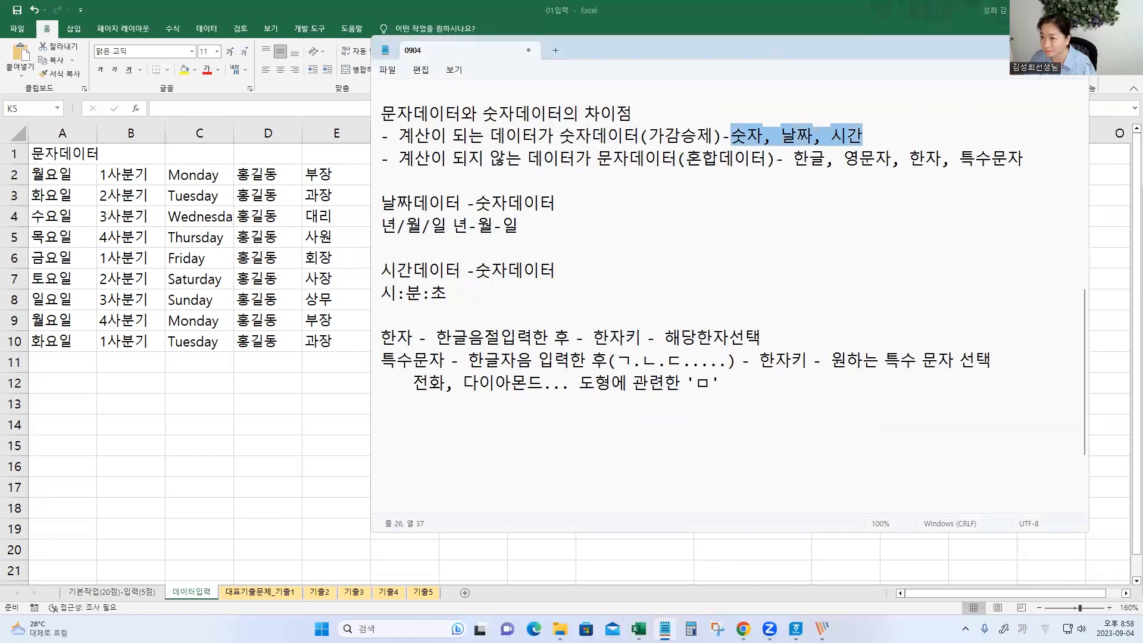
pyautogui.click(1019, 49)
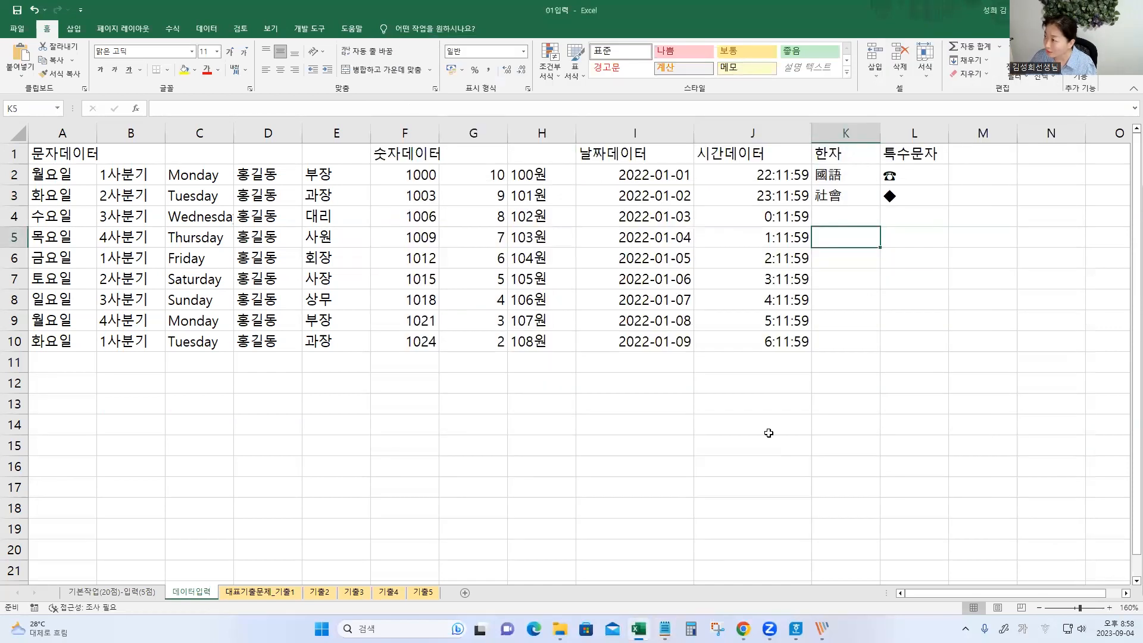
pyautogui.click(664, 399)
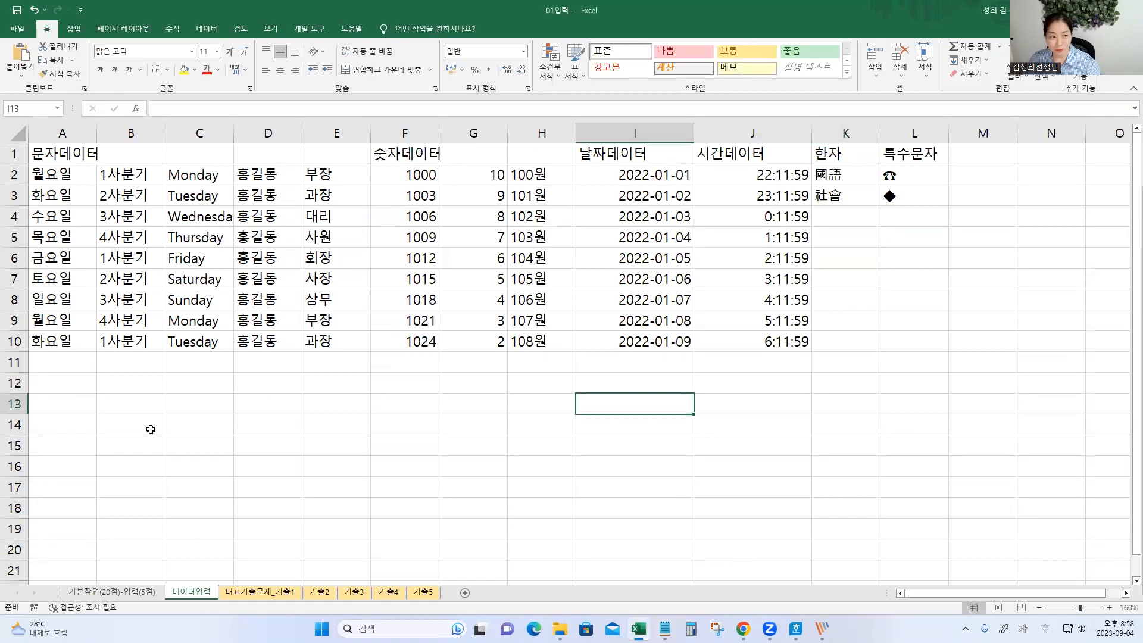
pyautogui.click(136, 411)
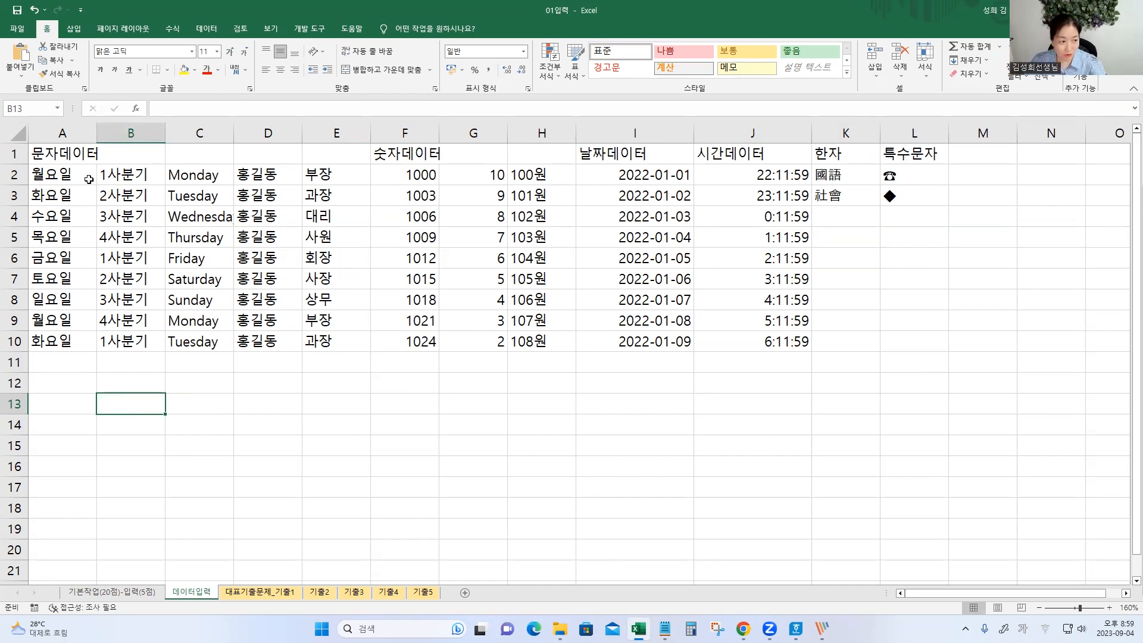
pyautogui.moveTo(27, 143)
pyautogui.mouseDown()
pyautogui.moveTo(163, 165)
pyautogui.moveTo(365, 165)
pyautogui.mouseUp()
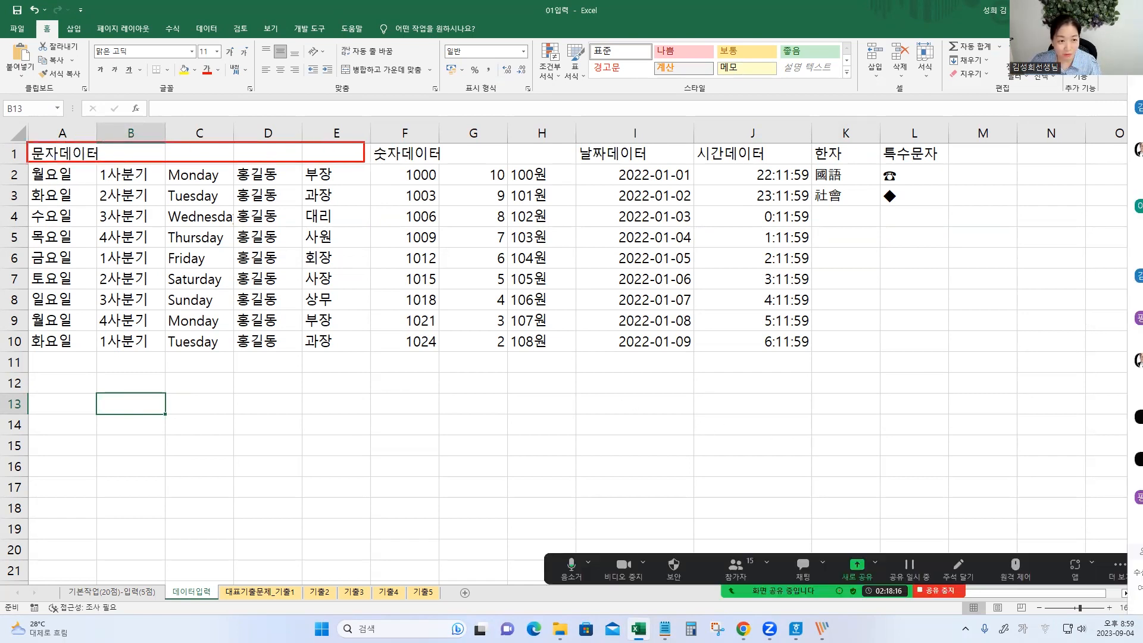
pyautogui.moveTo(75, 146); pyautogui.dragTo(138, 156)
pyautogui.moveTo(184, 146)
pyautogui.mouseDown()
pyautogui.moveTo(193, 157)
pyautogui.moveTo(268, 151)
pyautogui.mouseUp()
pyautogui.moveTo(318, 141); pyautogui.dragTo(336, 161)
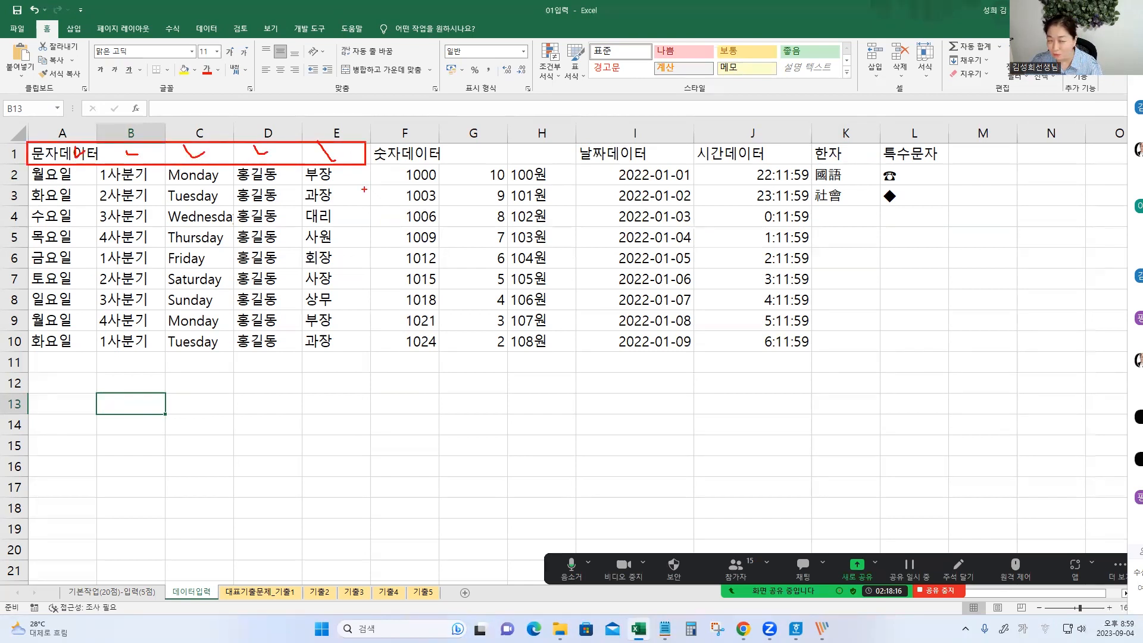
pyautogui.moveTo(58, 155)
pyautogui.mouseDown()
pyautogui.moveTo(198, 156)
pyautogui.moveTo(360, 132)
pyautogui.mouseUp()
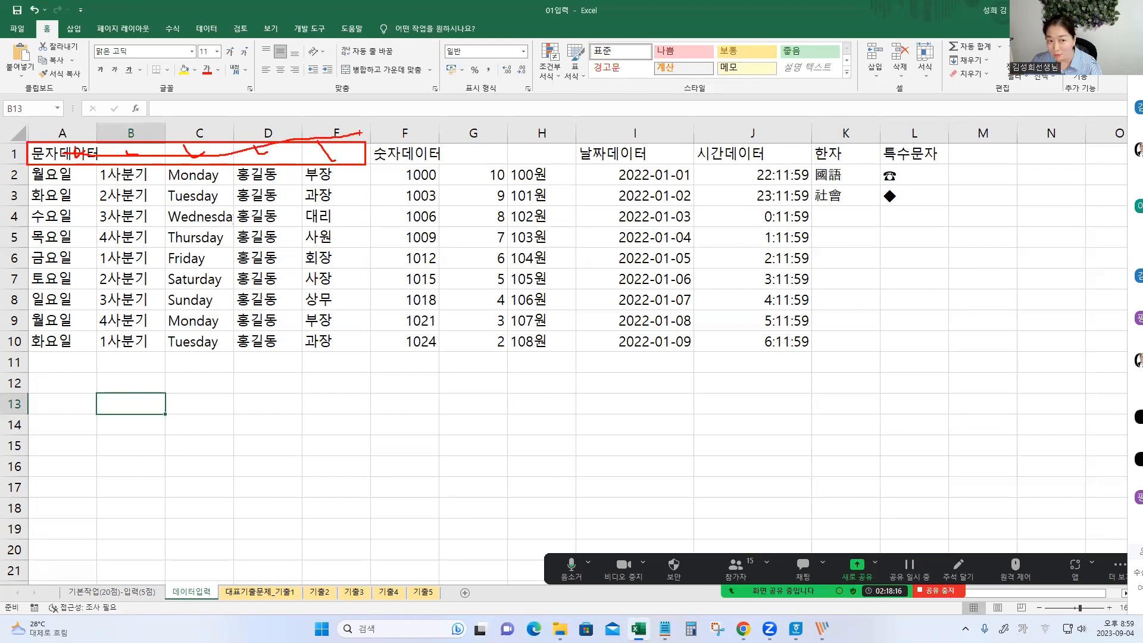
pyautogui.click(237, 403)
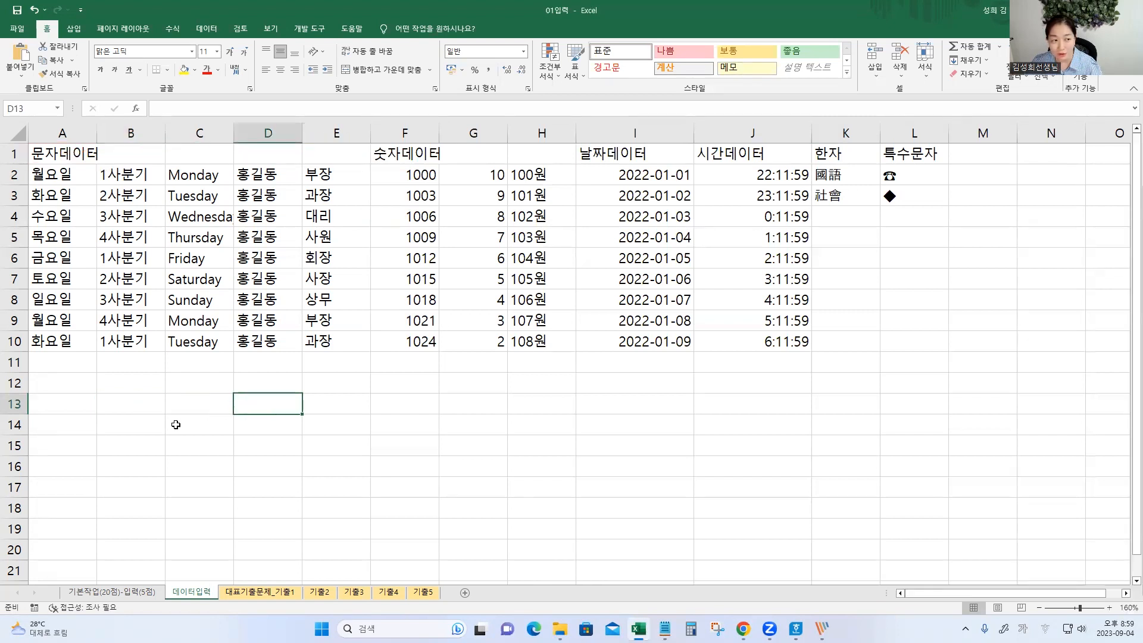
pyautogui.moveTo(65, 149); pyautogui.dragTo(351, 156)
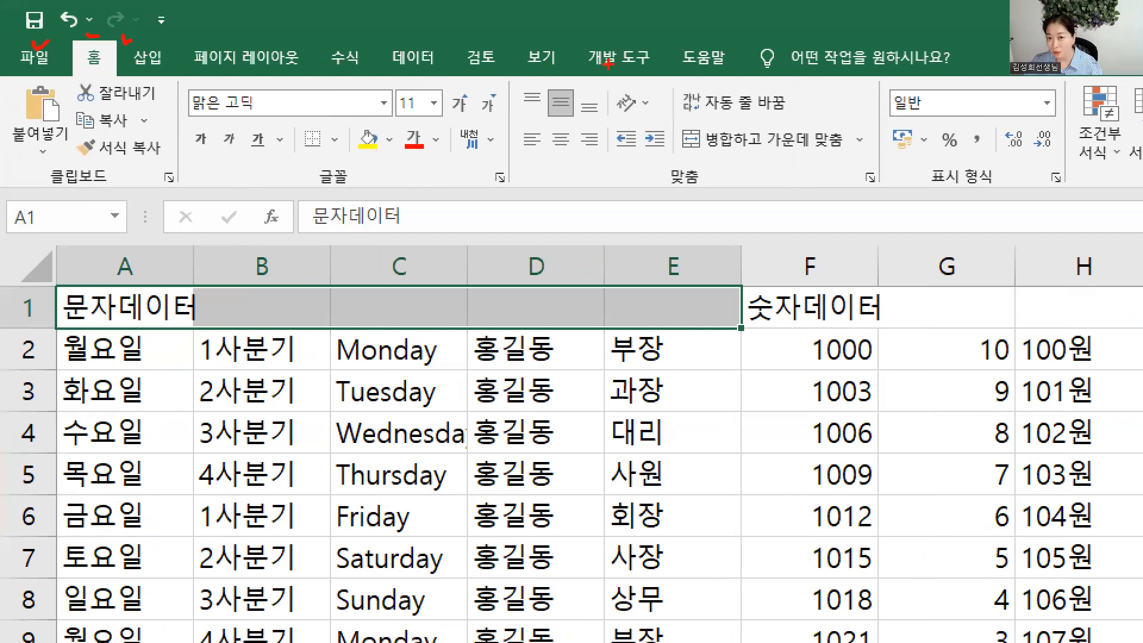
pyautogui.moveTo(127, 72)
pyautogui.mouseDown()
pyautogui.moveTo(122, 83)
pyautogui.moveTo(86, 78)
pyautogui.moveTo(76, 40)
pyautogui.mouseUp()
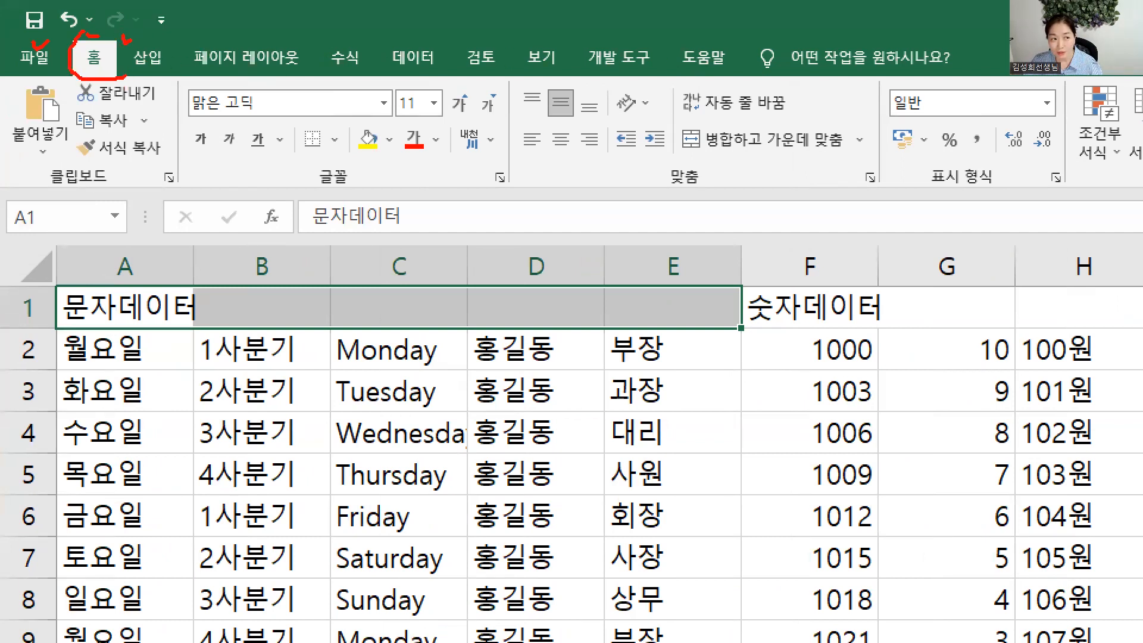
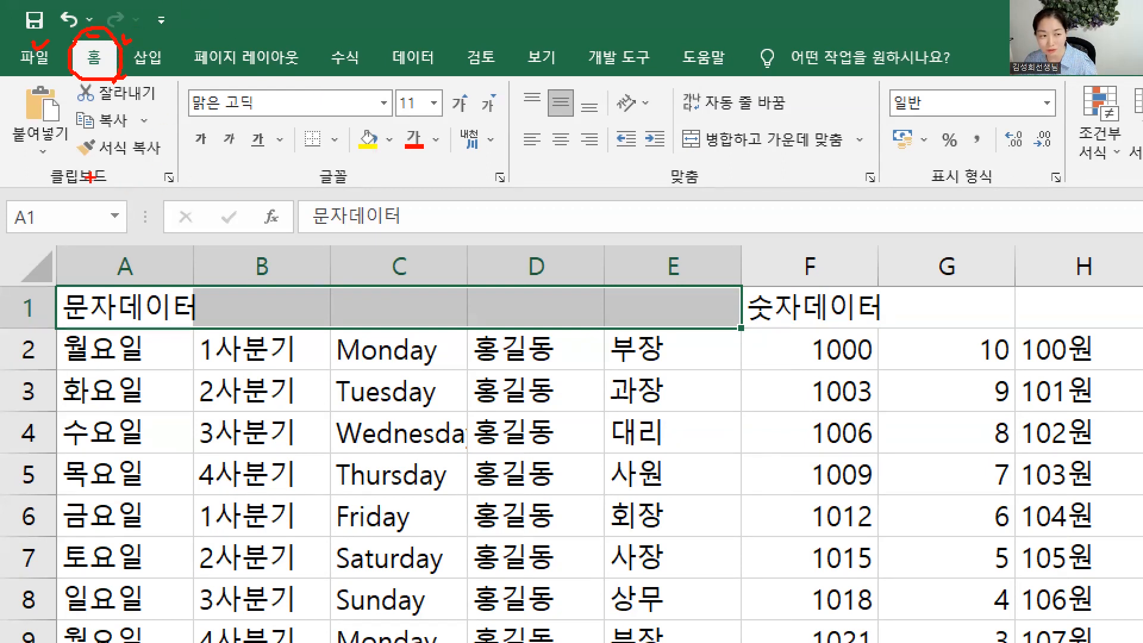
pyautogui.moveTo(119, 177)
pyautogui.mouseDown()
pyautogui.moveTo(43, 184)
pyautogui.moveTo(117, 170)
pyautogui.mouseUp()
pyautogui.moveTo(184, 79); pyautogui.dragTo(181, 169)
pyautogui.moveTo(505, 76); pyautogui.dragTo(518, 193)
pyautogui.moveTo(337, 156)
pyautogui.mouseDown()
pyautogui.moveTo(357, 186)
pyautogui.moveTo(336, 154)
pyautogui.mouseUp()
pyautogui.moveTo(875, 72); pyautogui.dragTo(869, 190)
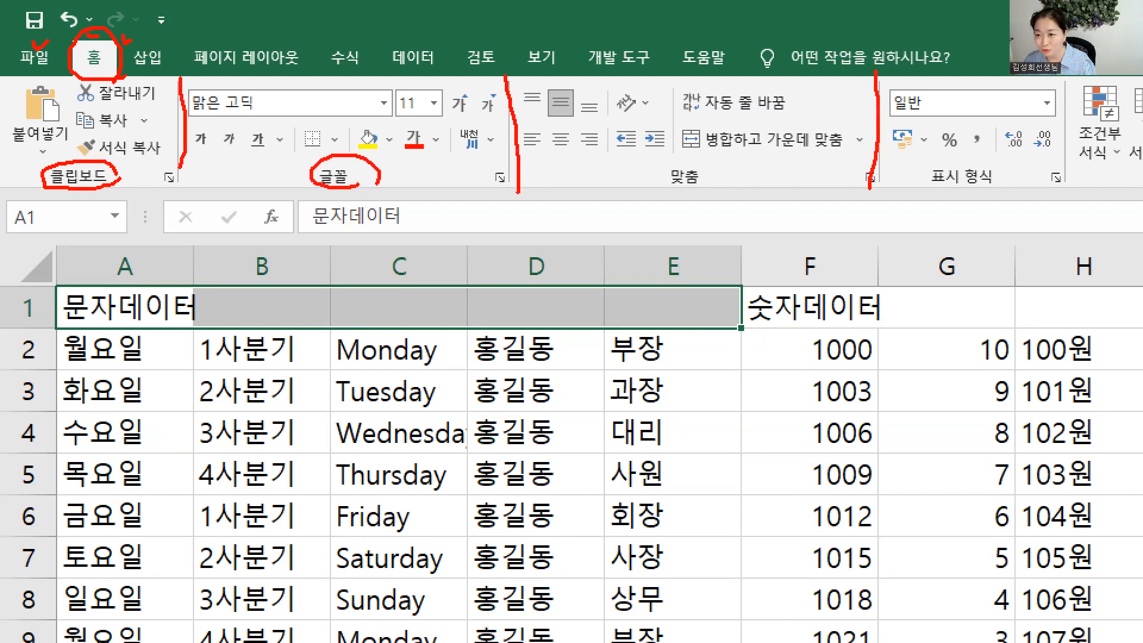
pyautogui.moveTo(696, 186); pyautogui.dragTo(712, 192)
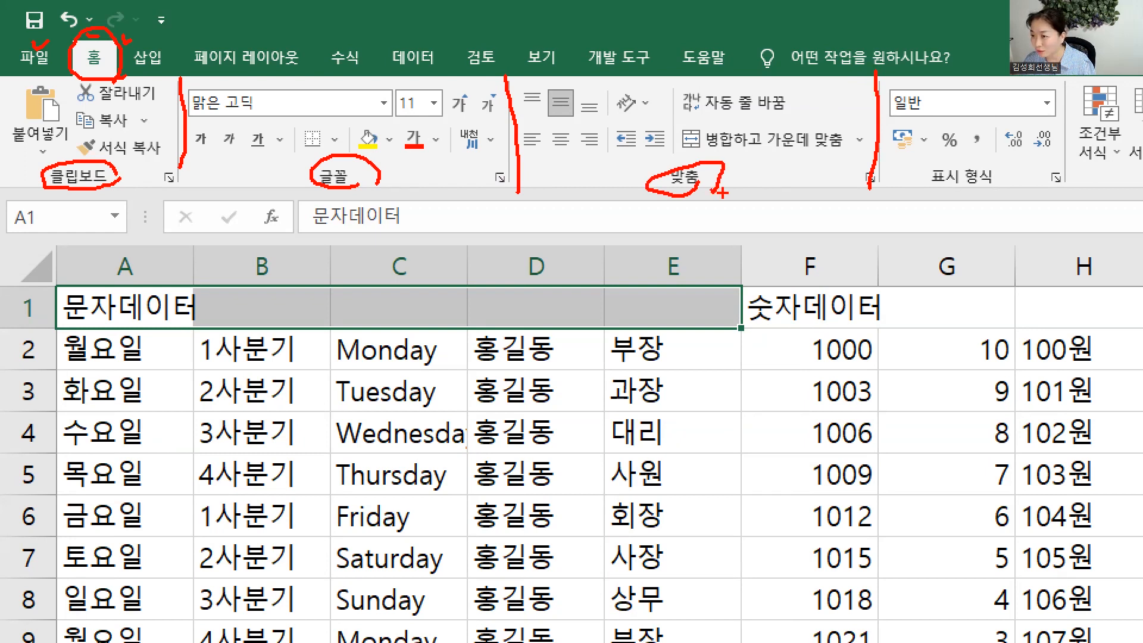
pyautogui.moveTo(660, 185); pyautogui.dragTo(717, 187)
pyautogui.moveTo(676, 121)
pyautogui.mouseDown()
pyautogui.moveTo(775, 154)
pyautogui.moveTo(846, 153)
pyautogui.mouseUp()
pyautogui.press('Escape')
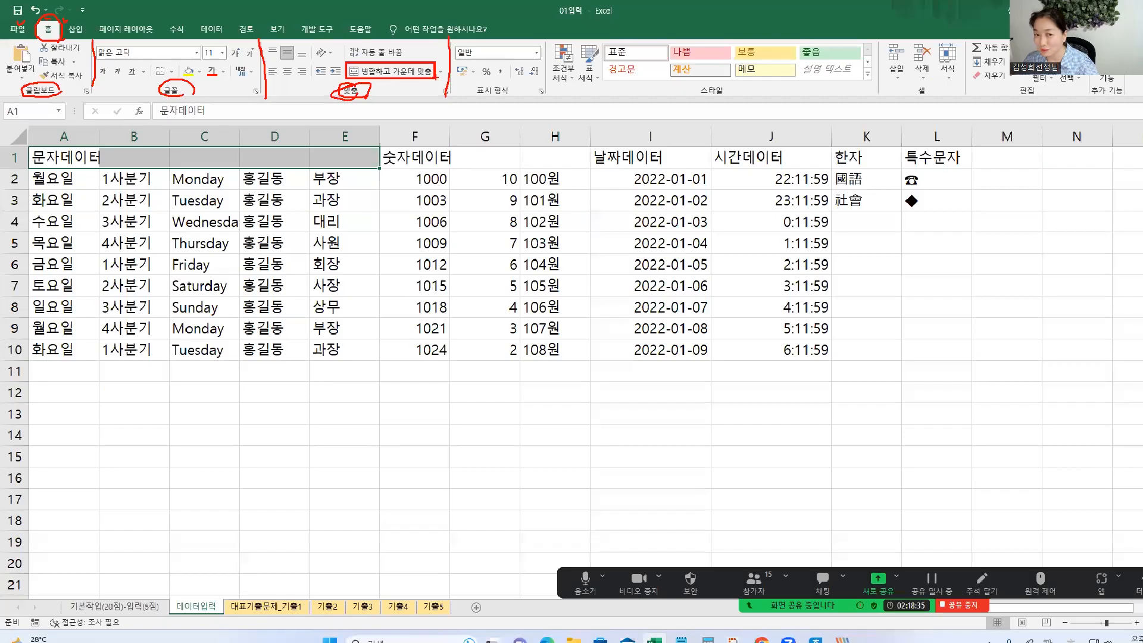
# Step: Merge and center the 문자데이터 heading across A1:E1, toggling the merge off and on again once
pyautogui.moveTo(67, 154); pyautogui.dragTo(357, 153)
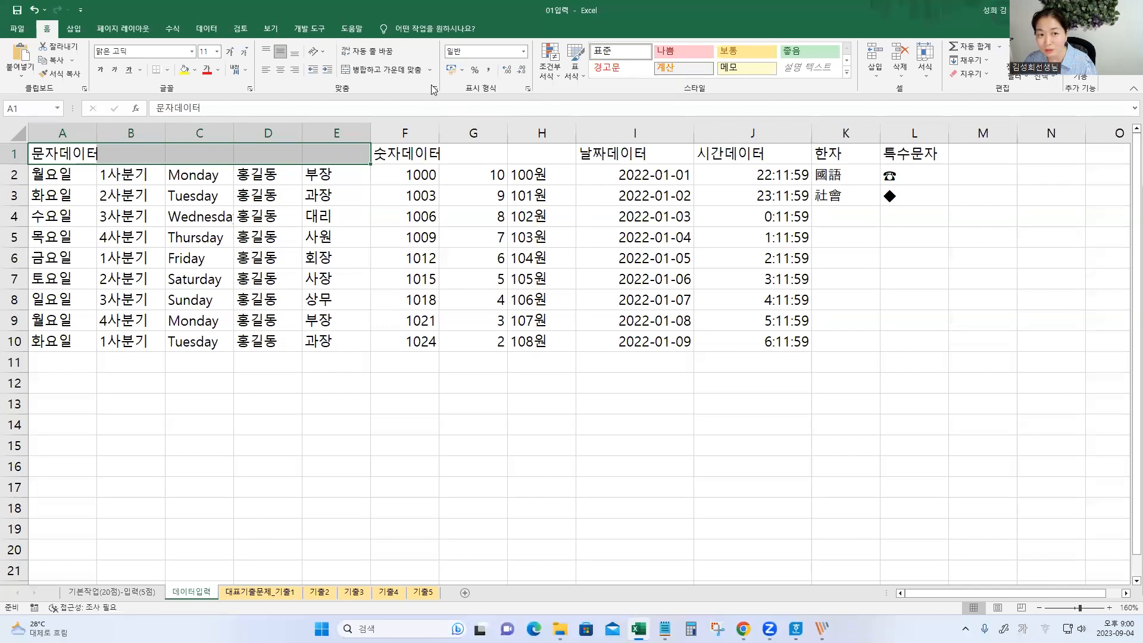
pyautogui.click(393, 76)
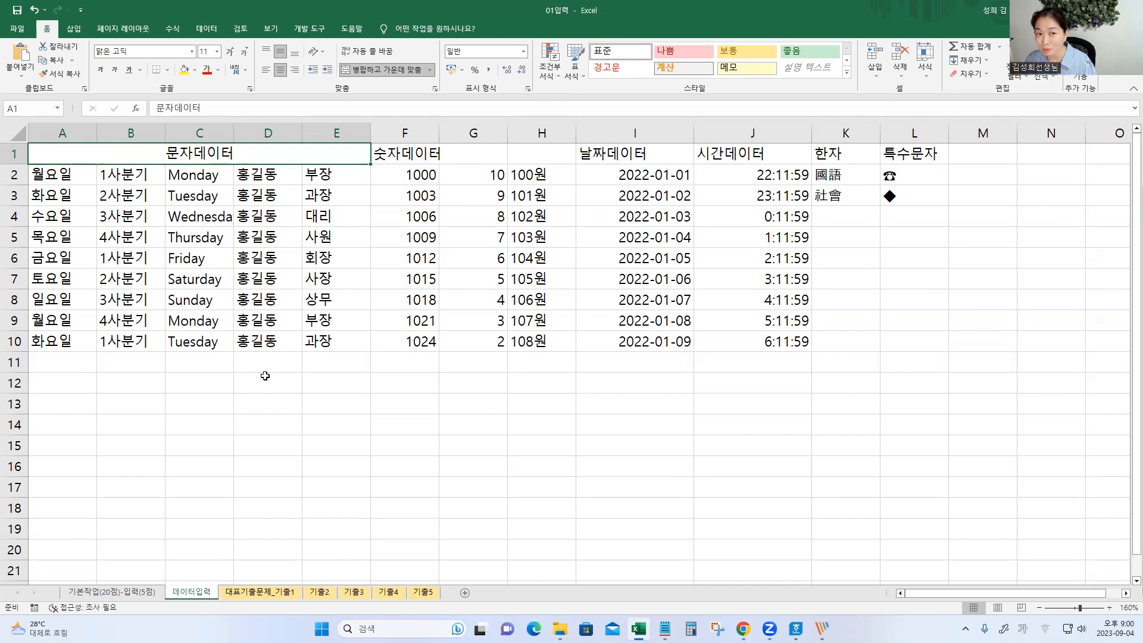
pyautogui.click(396, 71)
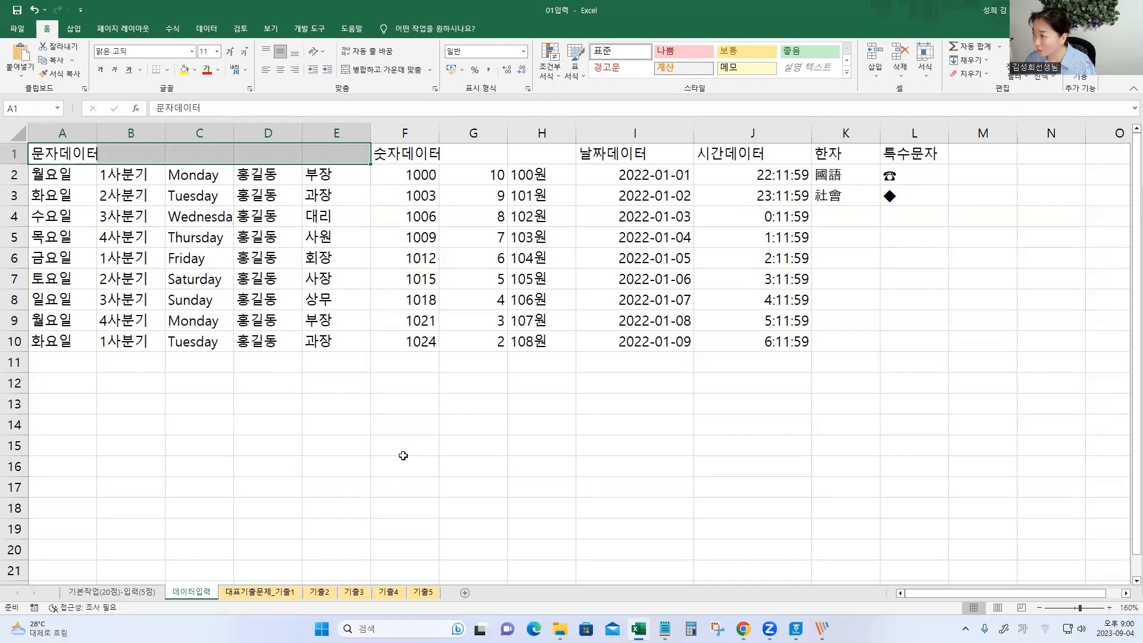
pyautogui.click(393, 70)
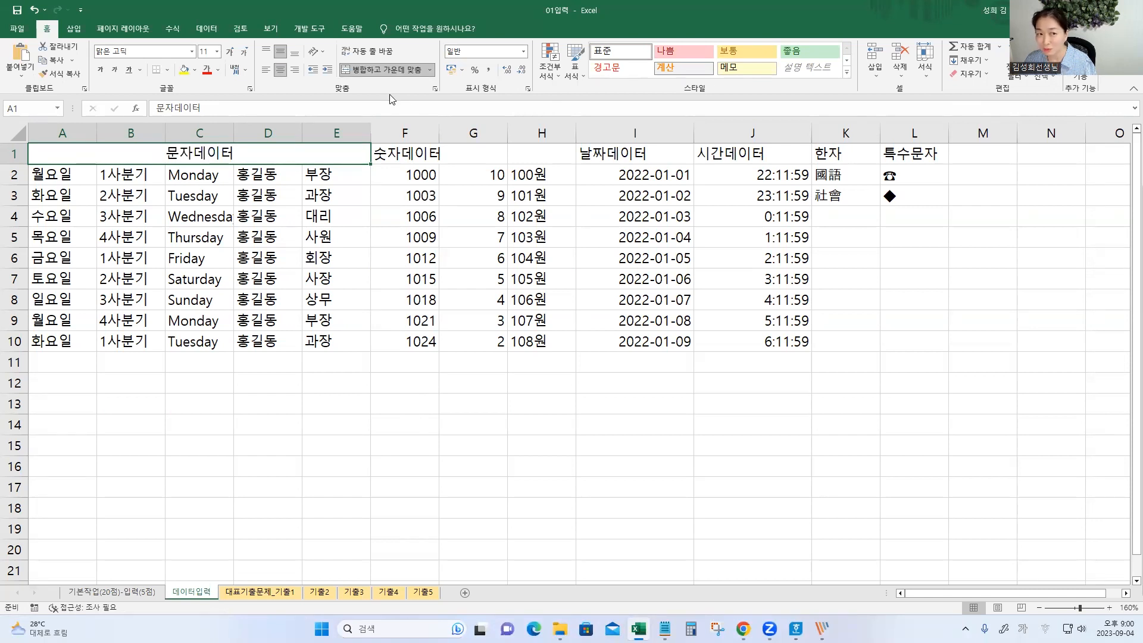
# Step: Merge and center the 숫자데이터 heading across cells F1:H1
pyautogui.moveTo(399, 152); pyautogui.dragTo(539, 153)
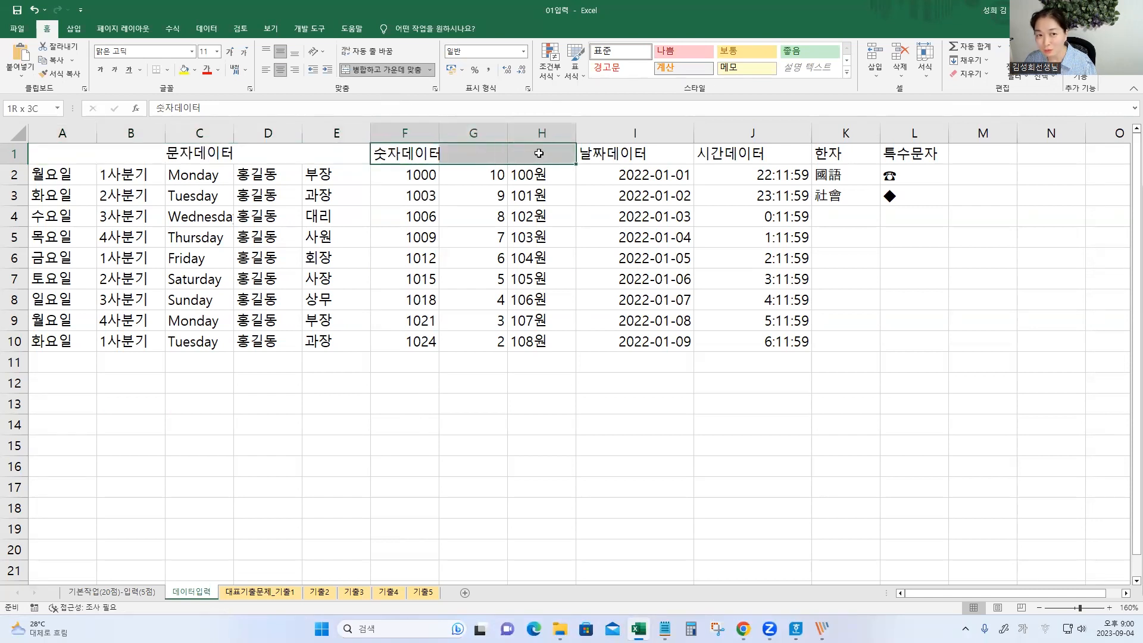
pyautogui.click(390, 70)
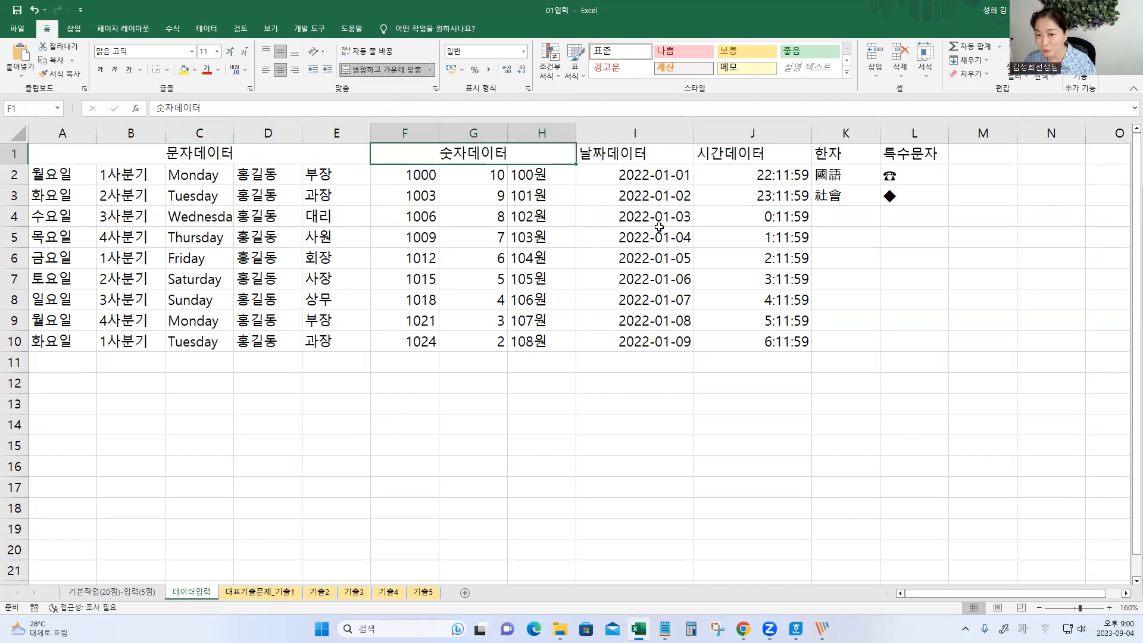
pyautogui.click(590, 459)
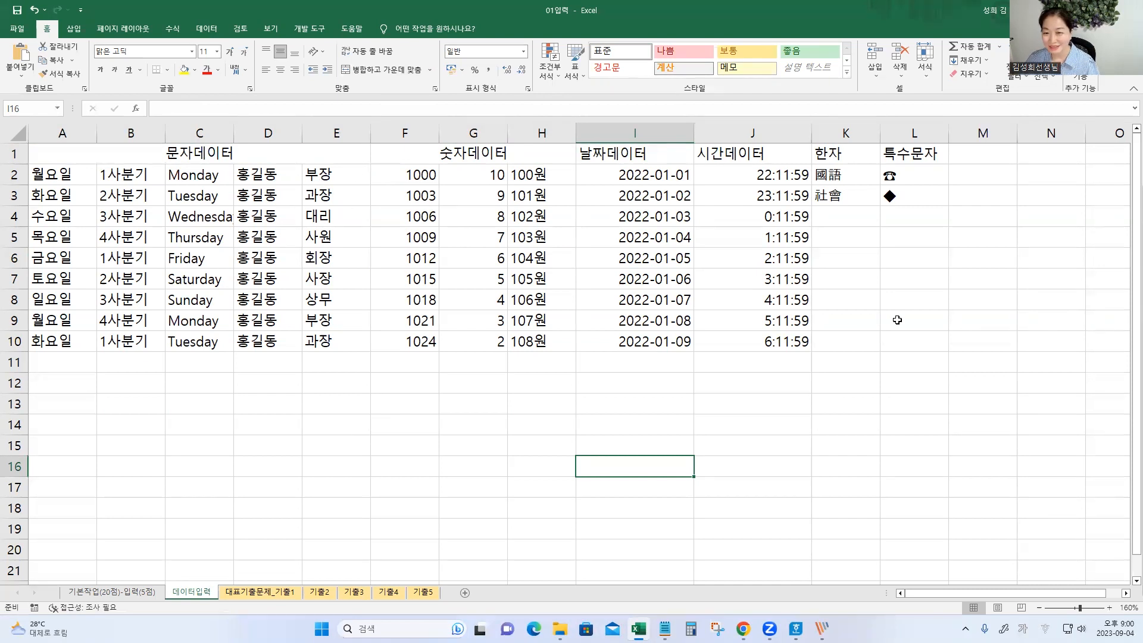
pyautogui.click(684, 368)
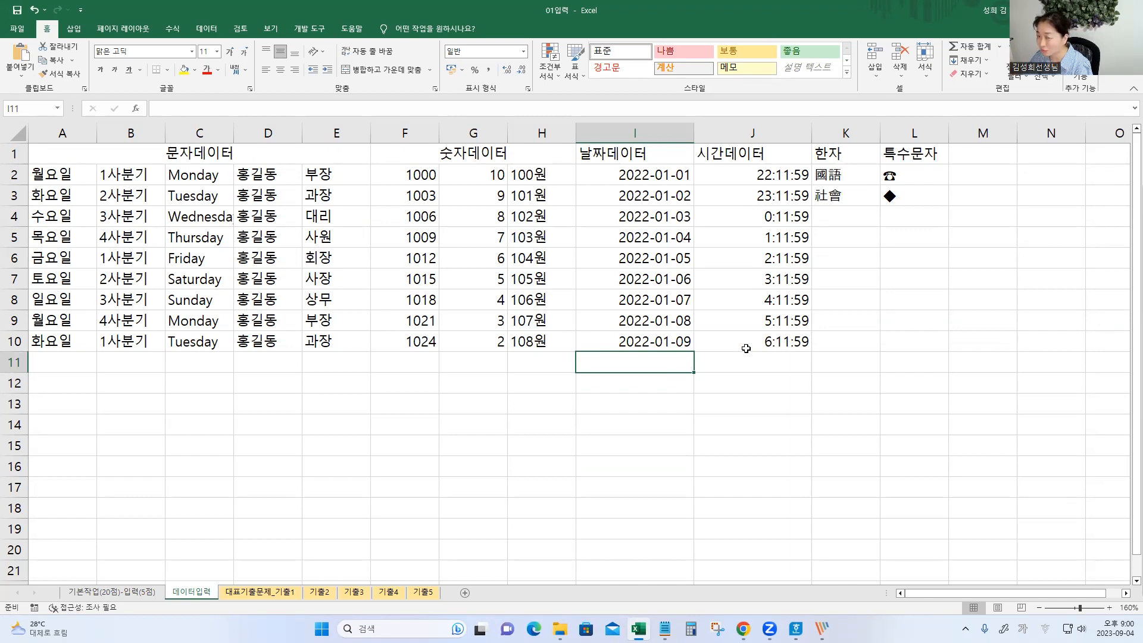
# Step: Switch to Notepad and review the note lines on the difference between 문자데이터 and 숫자데이터
pyautogui.click(665, 628)
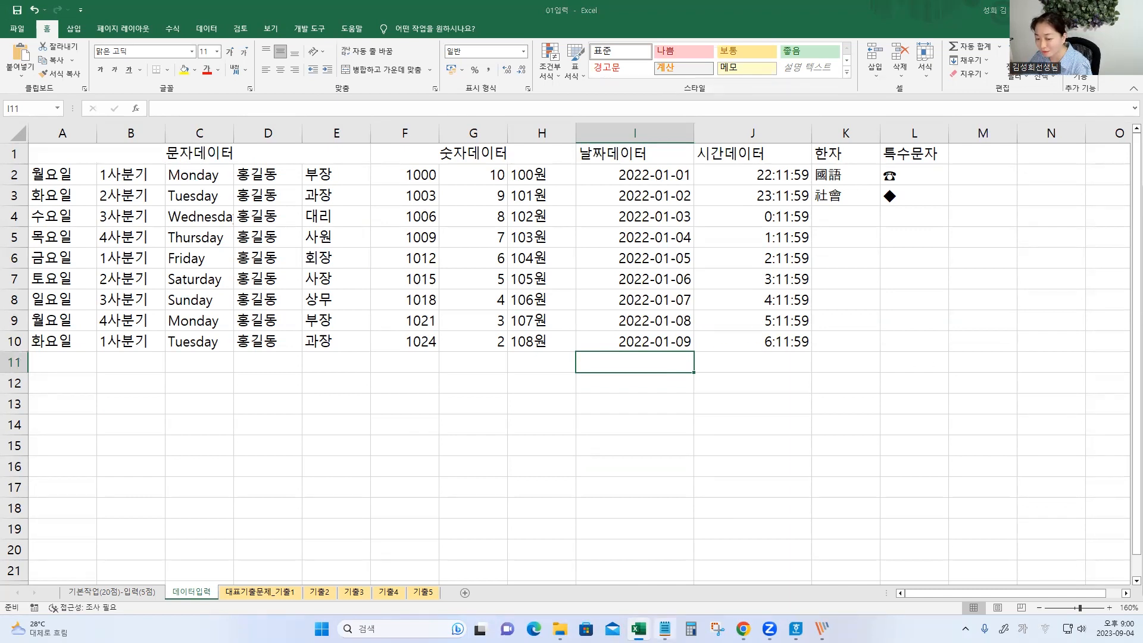
pyautogui.click(618, 219)
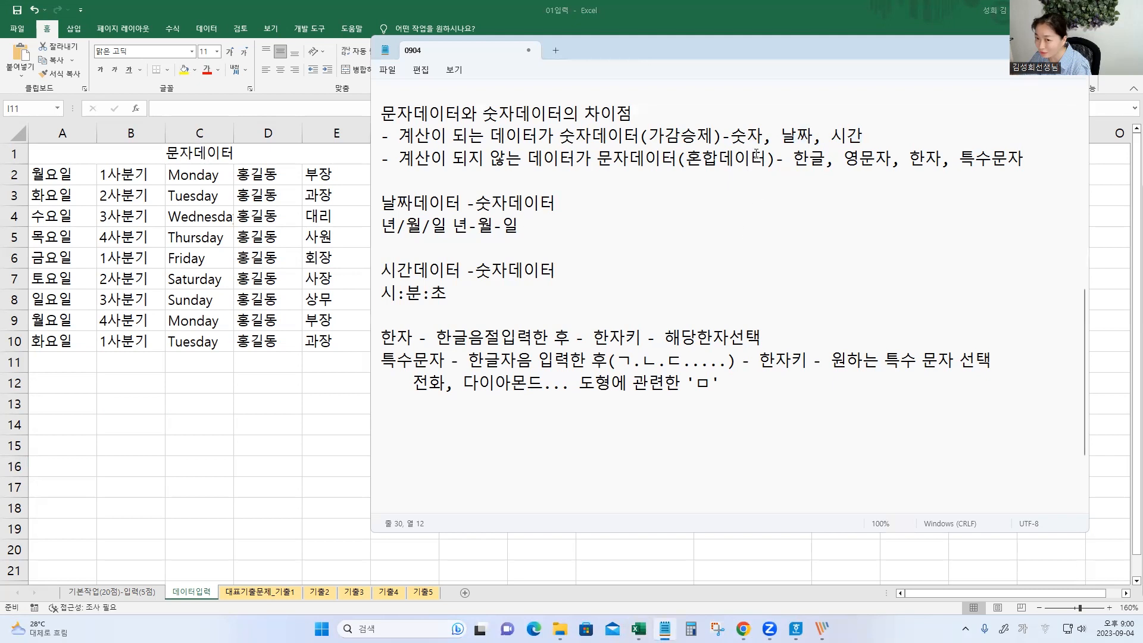
pyautogui.moveTo(561, 132); pyautogui.dragTo(642, 162)
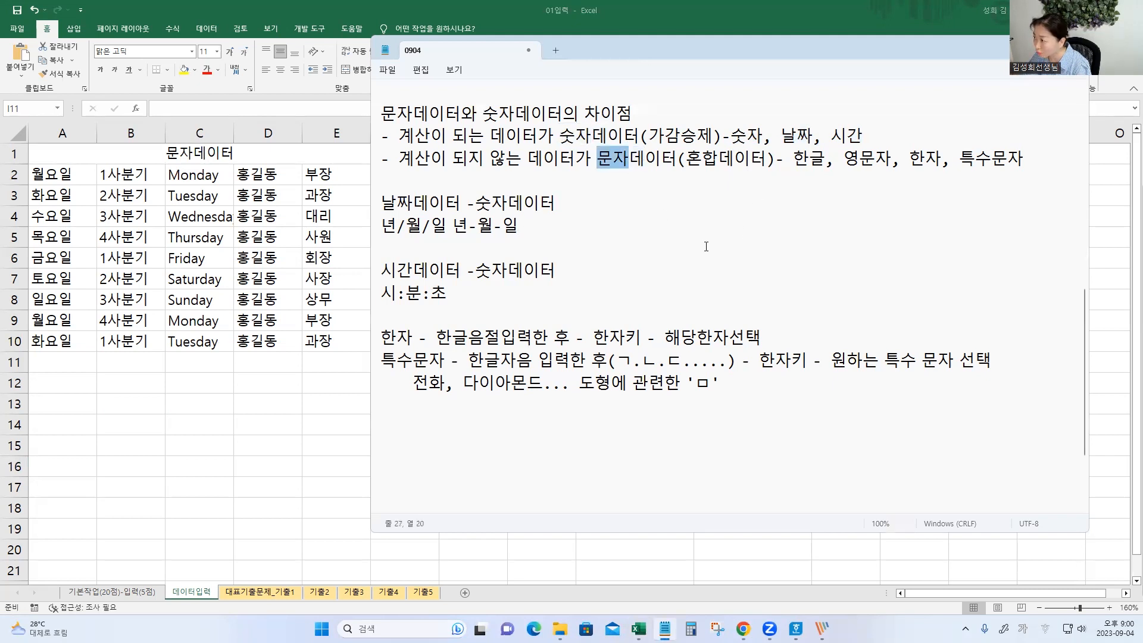
pyautogui.click(855, 241)
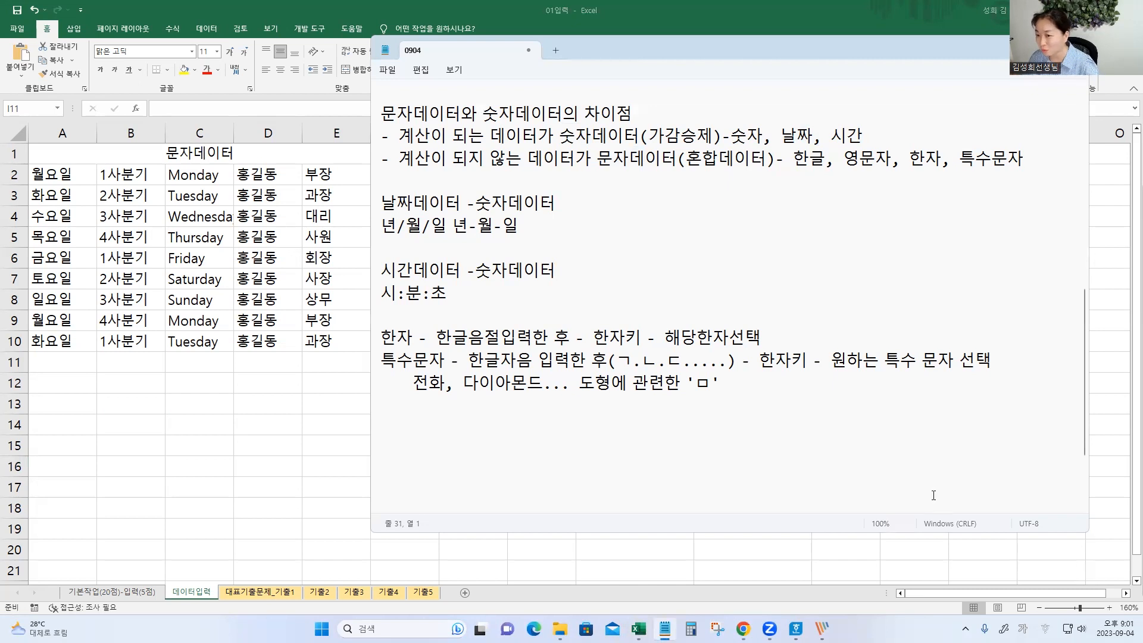